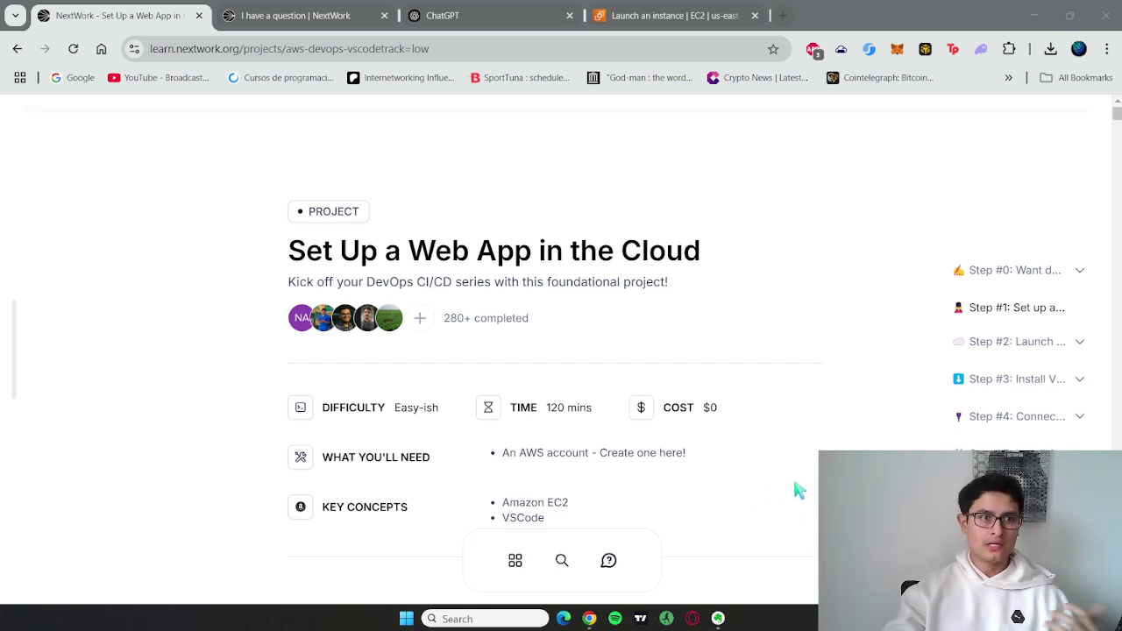
Step: Read the project overview and 30 second Summary, including the diagram of the full CI/CD pipeline built across all seven projects
{"action": "scroll", "coordinate": [796, 488], "scroll_direction": "down", "scroll_amount": 5}
{"action": "scroll", "coordinate": [796, 488], "scroll_direction": "up", "scroll_amount": 5}
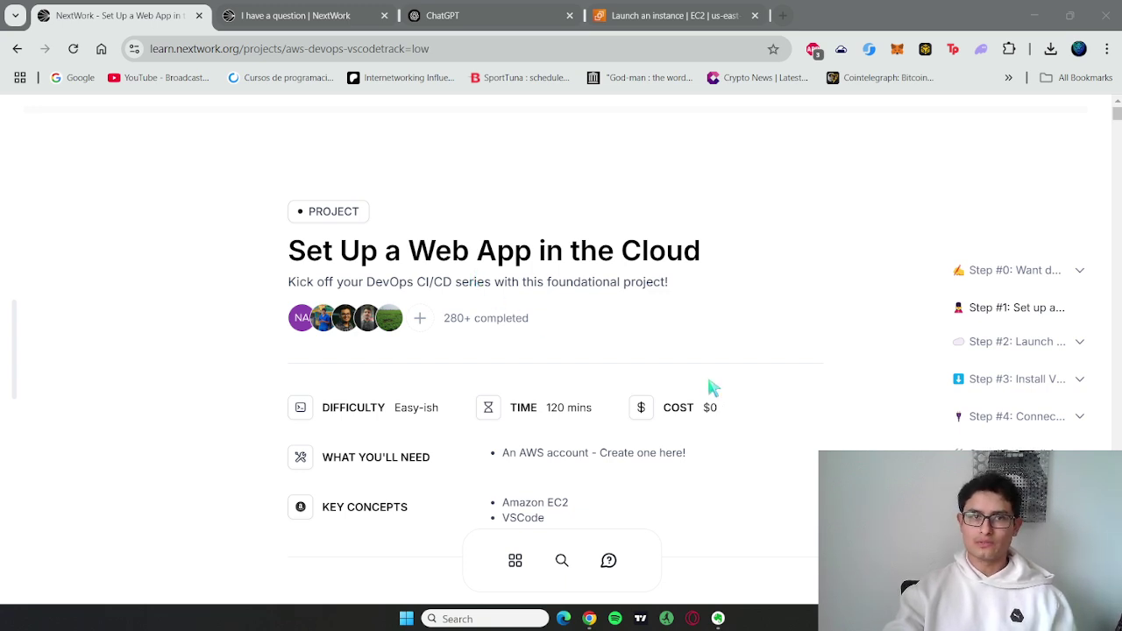
{"action": "scroll", "coordinate": [715, 383], "scroll_direction": "down", "scroll_amount": 1}
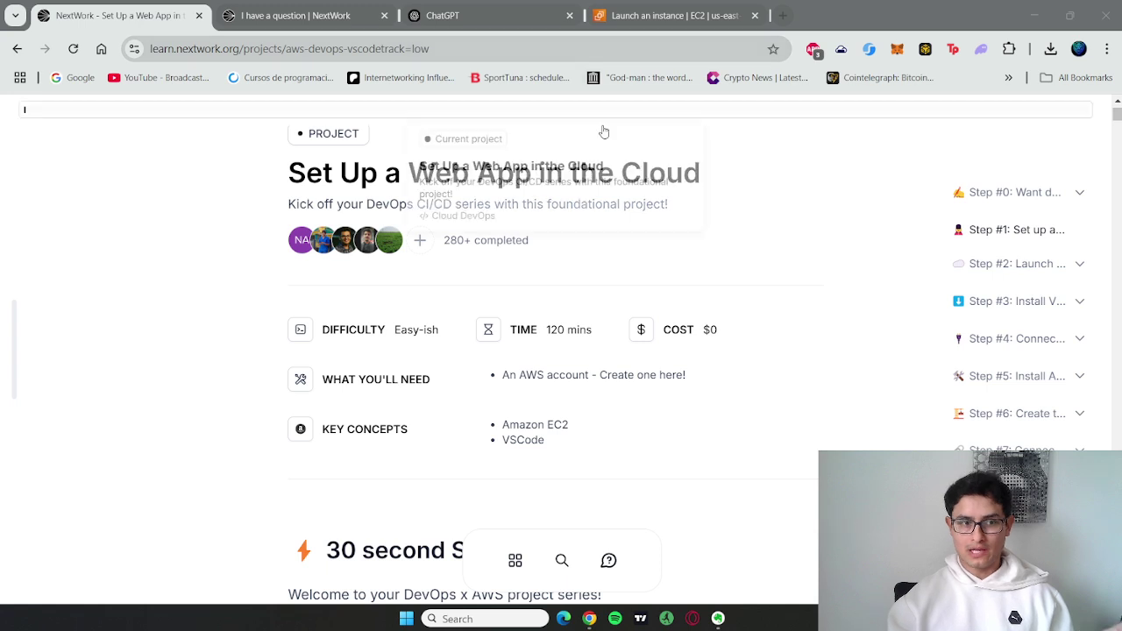
{"action": "scroll", "coordinate": [603, 316], "scroll_direction": "down", "scroll_amount": 3}
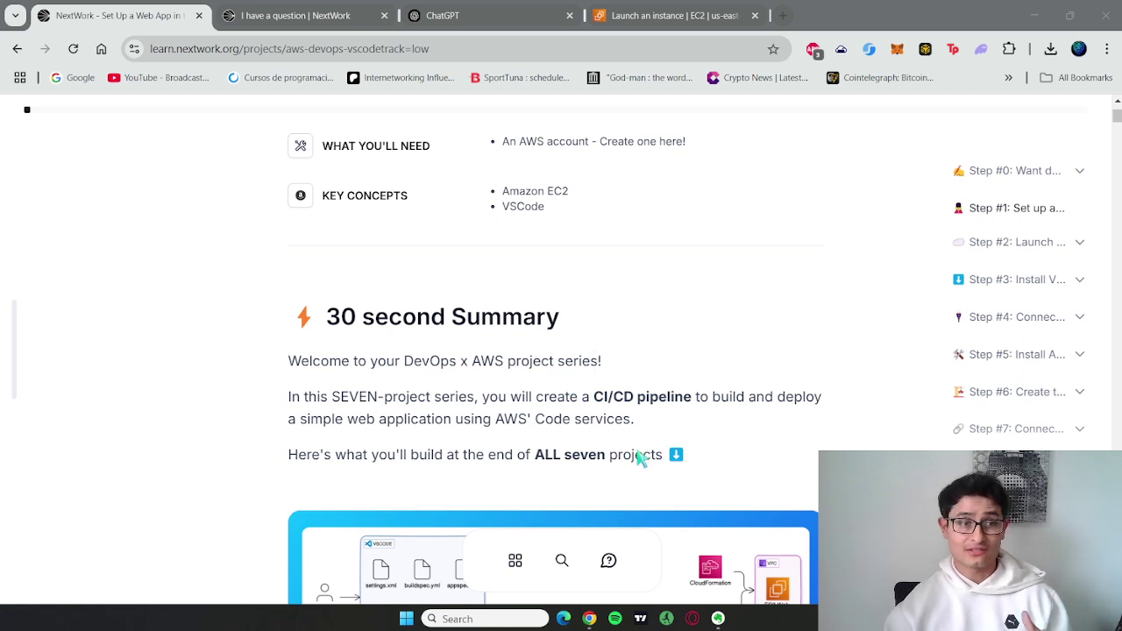
{"action": "scroll", "coordinate": [639, 457], "scroll_direction": "down", "scroll_amount": 1}
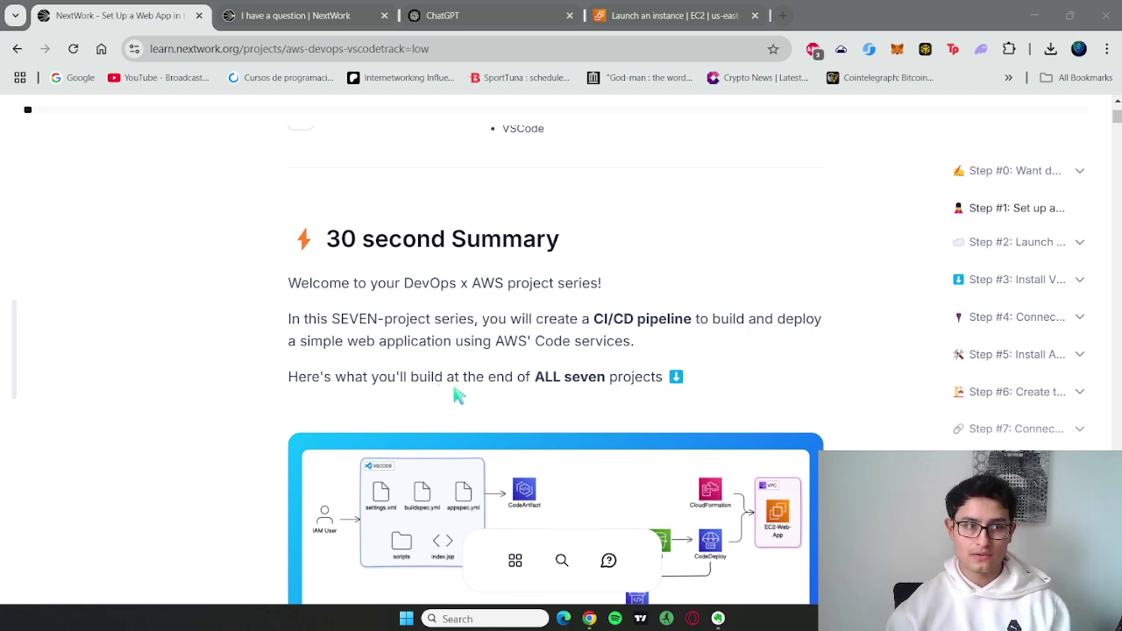
{"action": "scroll", "coordinate": [489, 376], "scroll_direction": "down", "scroll_amount": 1}
{"action": "scroll", "coordinate": [489, 364], "scroll_direction": "down", "scroll_amount": 1}
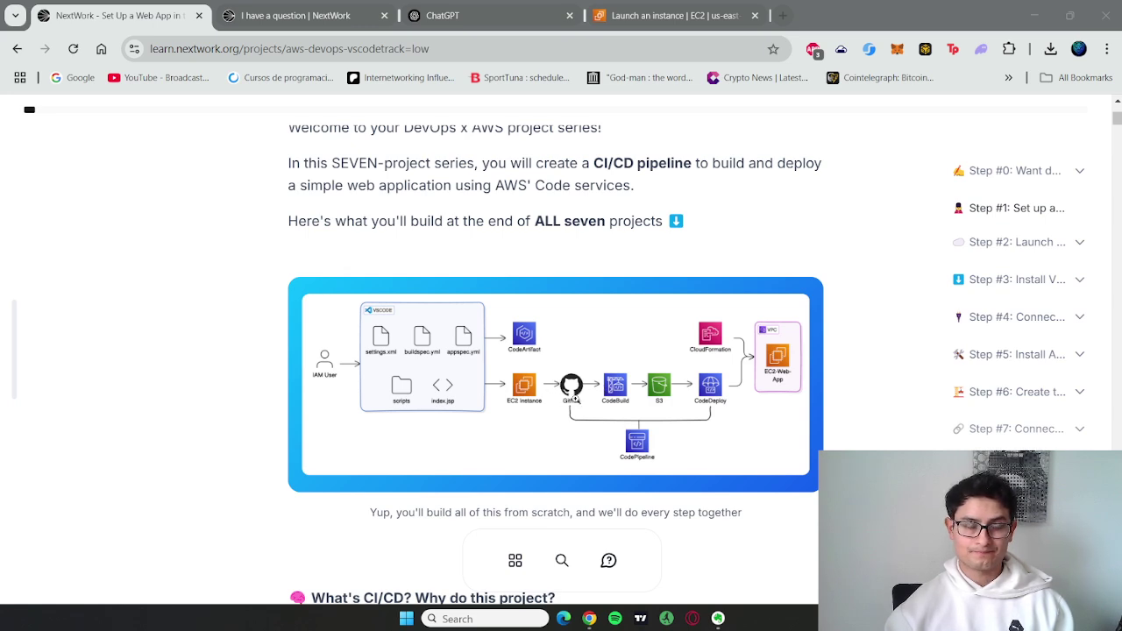
{"action": "scroll", "coordinate": [572, 396], "scroll_direction": "down", "scroll_amount": 2}
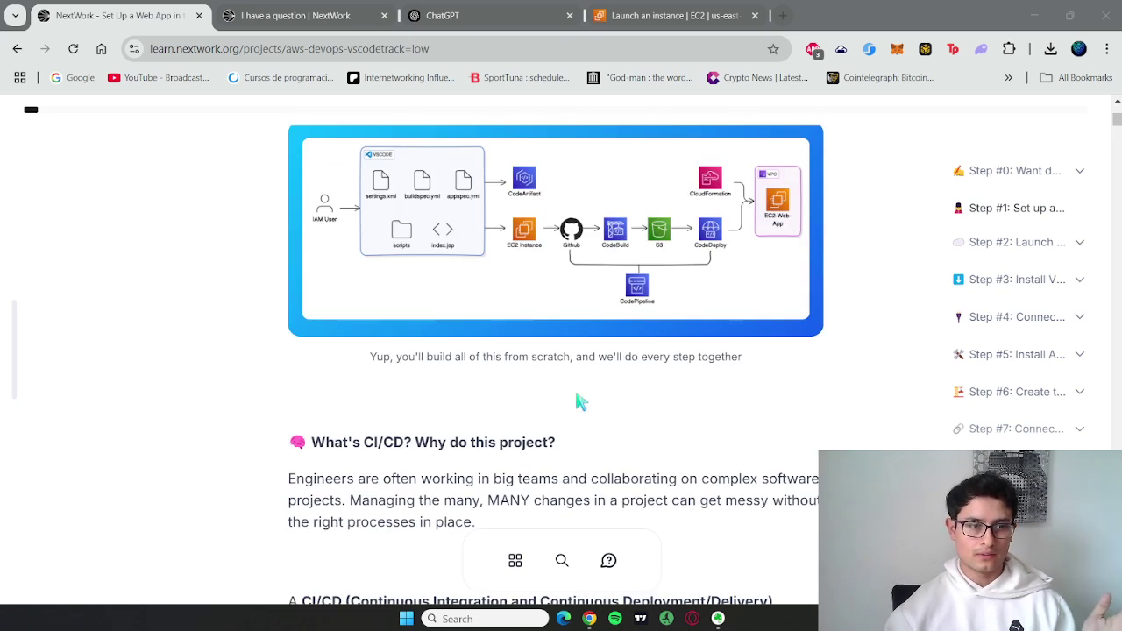
{"action": "scroll", "coordinate": [577, 398], "scroll_direction": "down", "scroll_amount": 1}
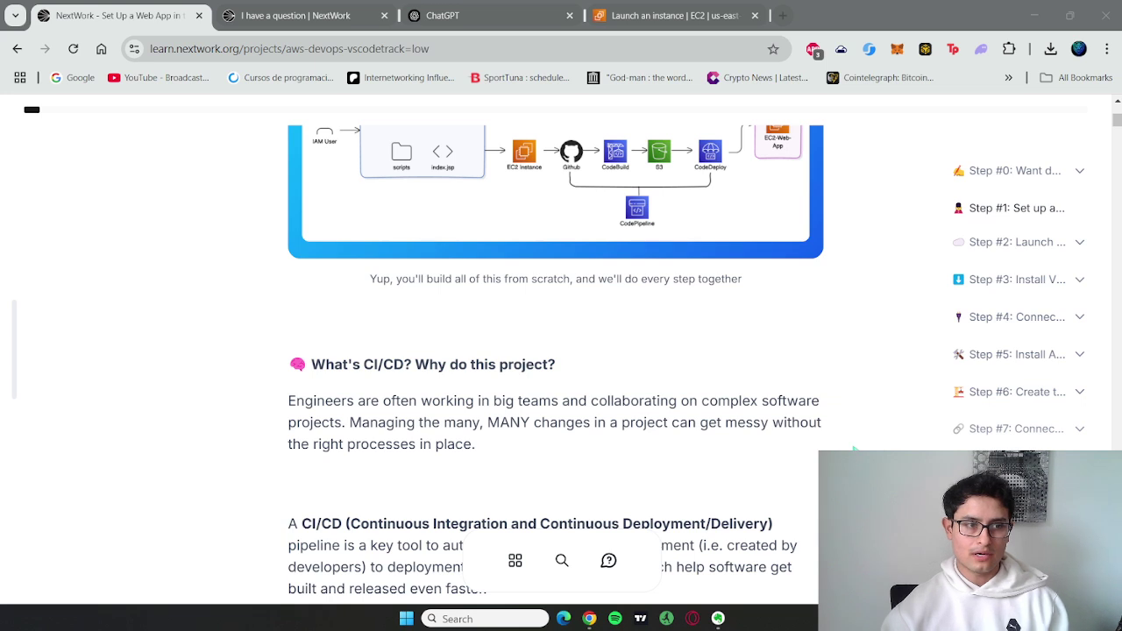
Step: Read the CI/CD explanation, the Get ready to list and the diagram of what this first project builds
{"action": "scroll", "coordinate": [852, 442], "scroll_direction": "down", "scroll_amount": 1}
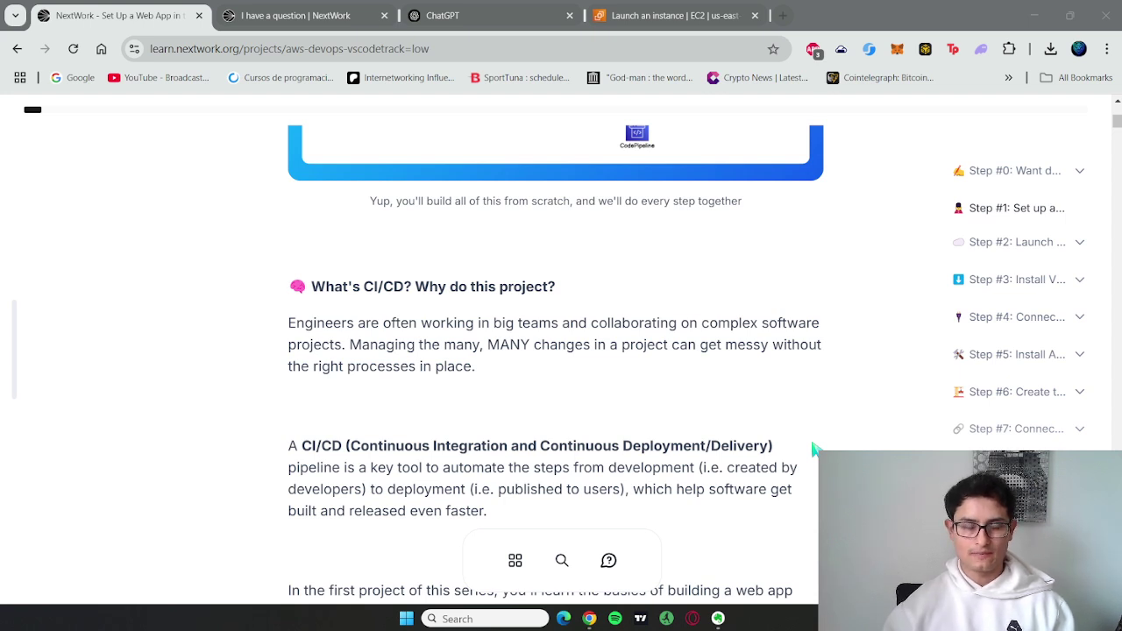
{"action": "scroll", "coordinate": [677, 465], "scroll_direction": "down", "scroll_amount": 1}
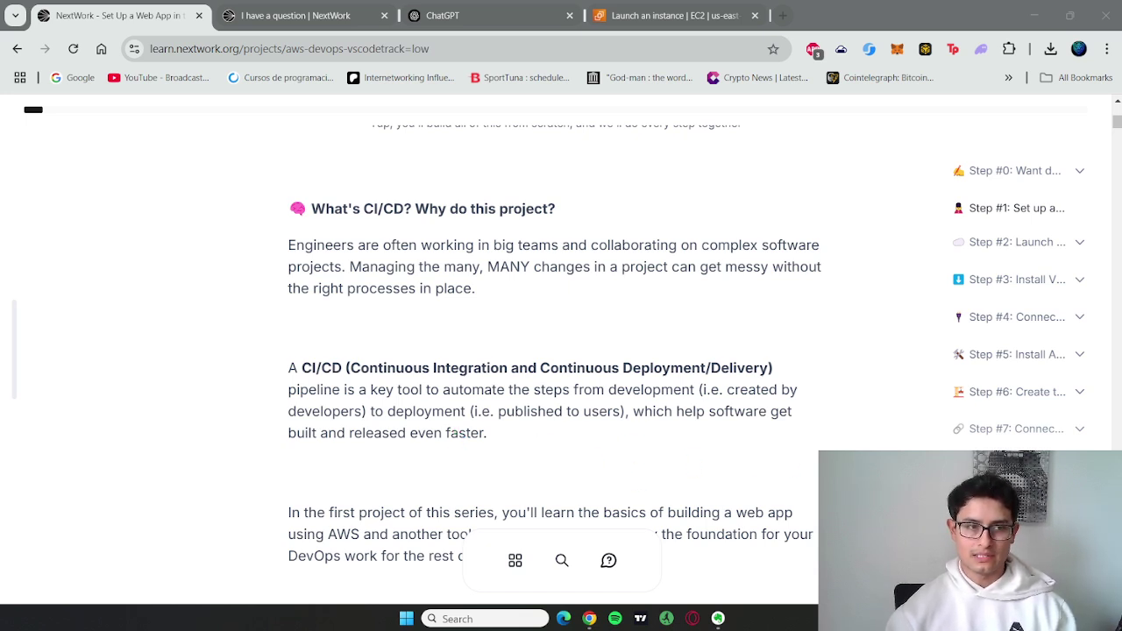
{"action": "scroll", "coordinate": [832, 447], "scroll_direction": "down", "scroll_amount": 2}
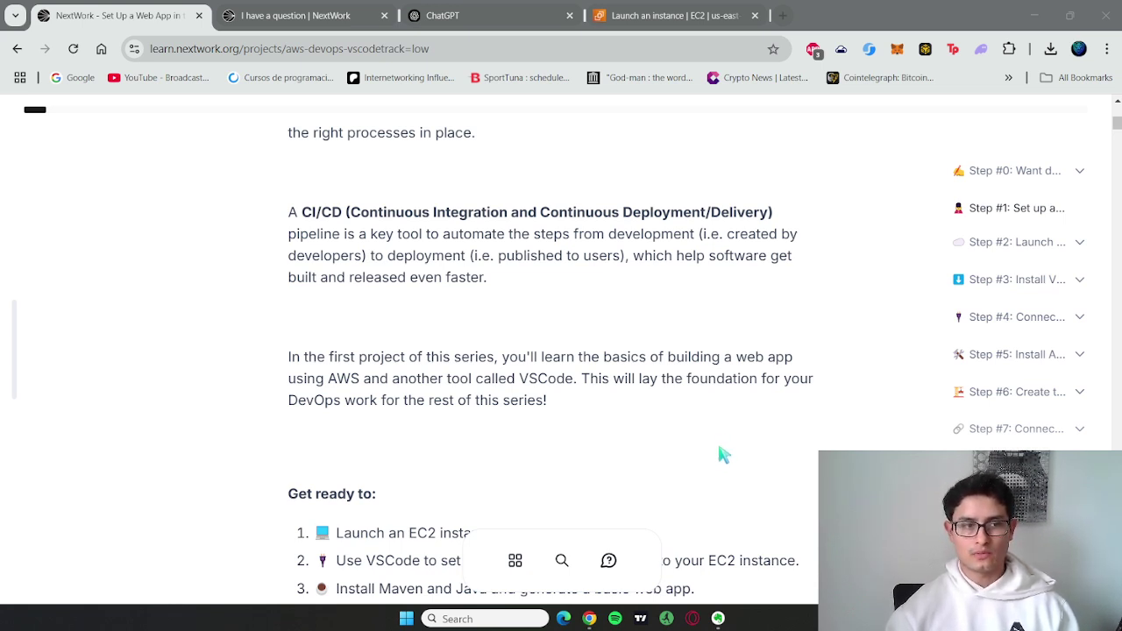
{"action": "scroll", "coordinate": [723, 453], "scroll_direction": "down", "scroll_amount": 3}
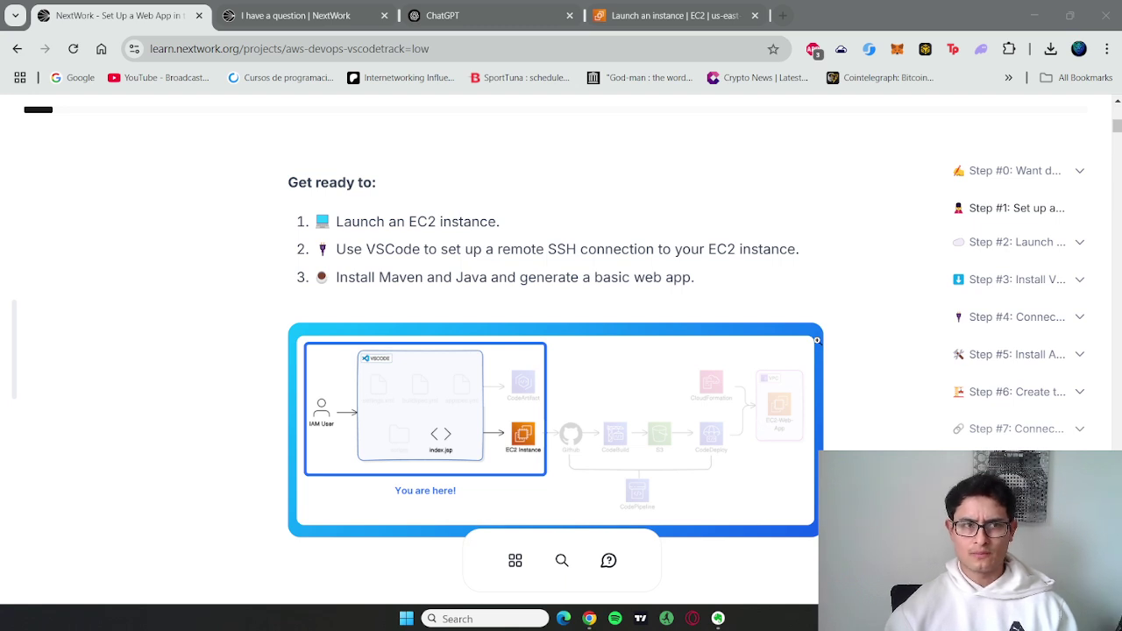
{"action": "scroll", "coordinate": [778, 403], "scroll_direction": "down", "scroll_amount": 1}
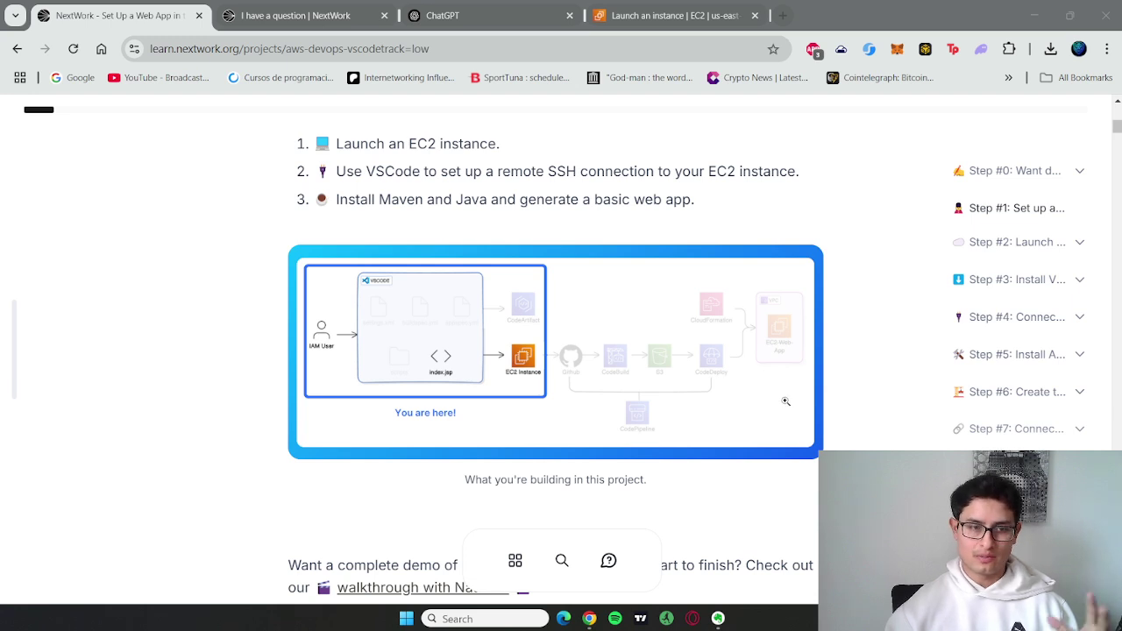
{"action": "scroll", "coordinate": [785, 401], "scroll_direction": "down", "scroll_amount": 1}
{"action": "scroll", "coordinate": [785, 403], "scroll_direction": "down", "scroll_amount": 2}
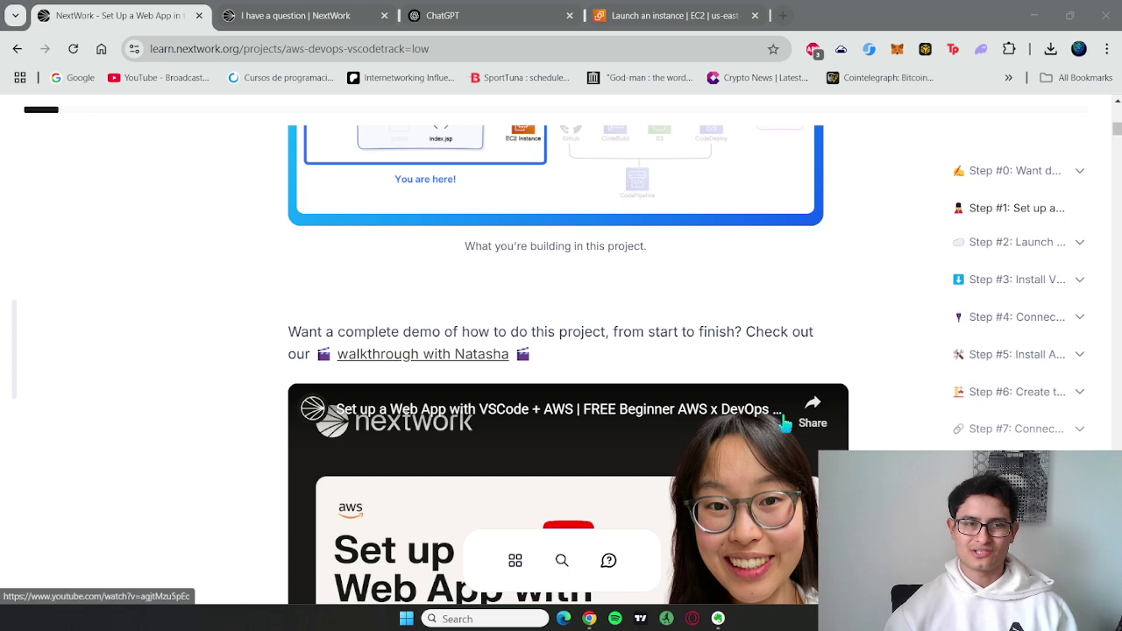
{"action": "scroll", "coordinate": [873, 447], "scroll_direction": "down", "scroll_amount": 1}
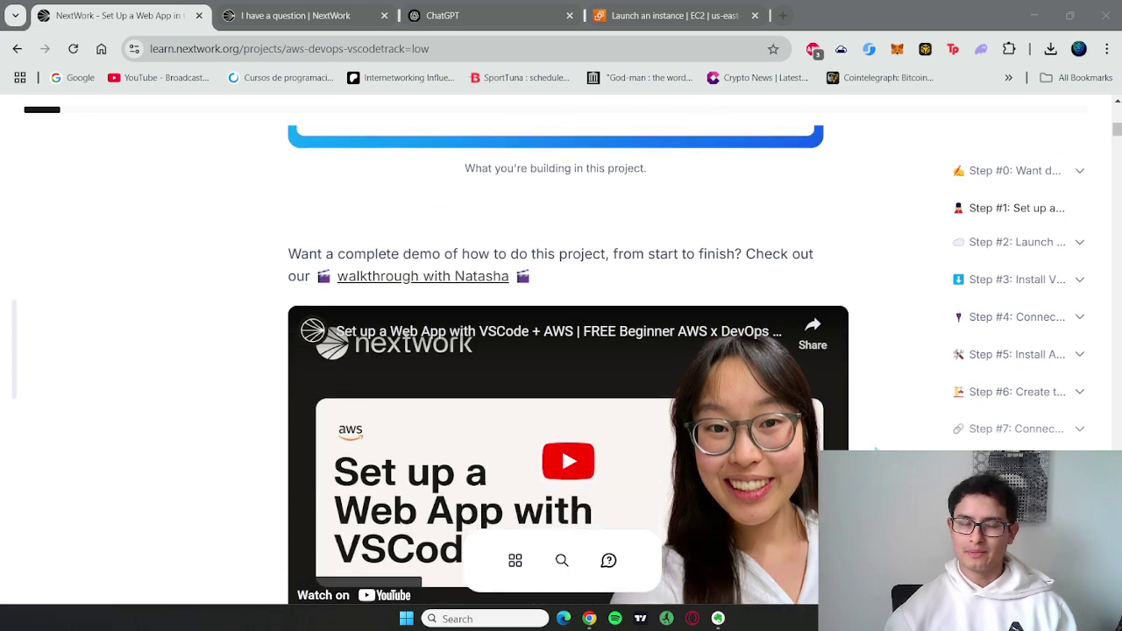
{"action": "scroll", "coordinate": [561, 366], "scroll_direction": "down", "scroll_amount": 1}
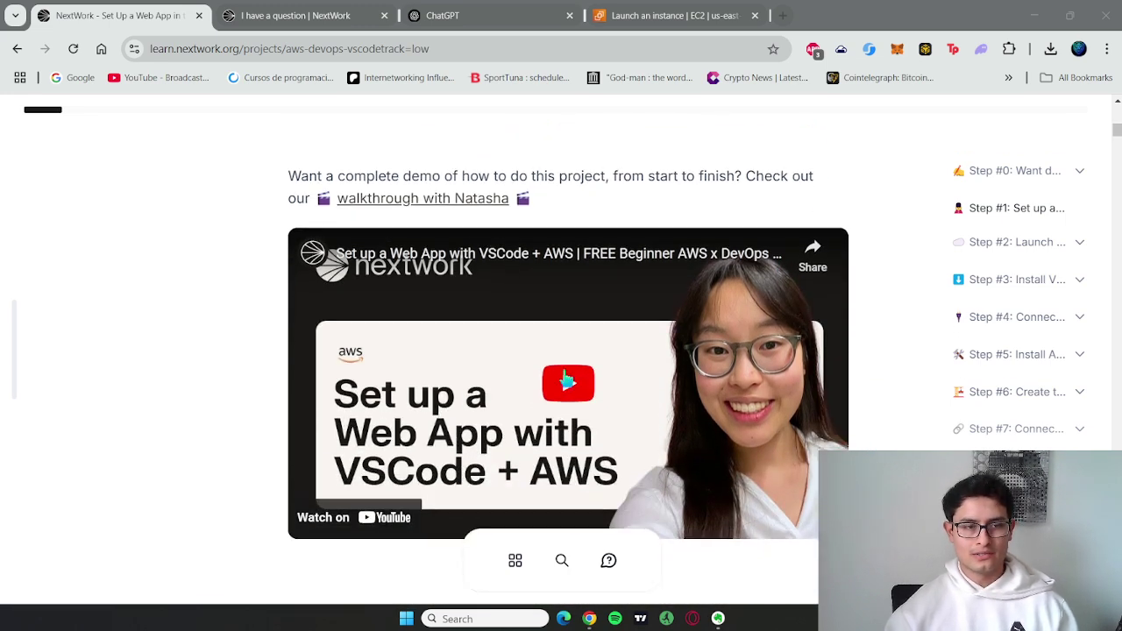
Step: Preview the embedded walkthrough video in the Step #2 EC2 launch and Step #3 VSCode install chapters, and pause it there
{"action": "left_click", "coordinate": [566, 369]}
{"action": "scroll", "coordinate": [568, 366], "scroll_direction": "down", "scroll_amount": 1}
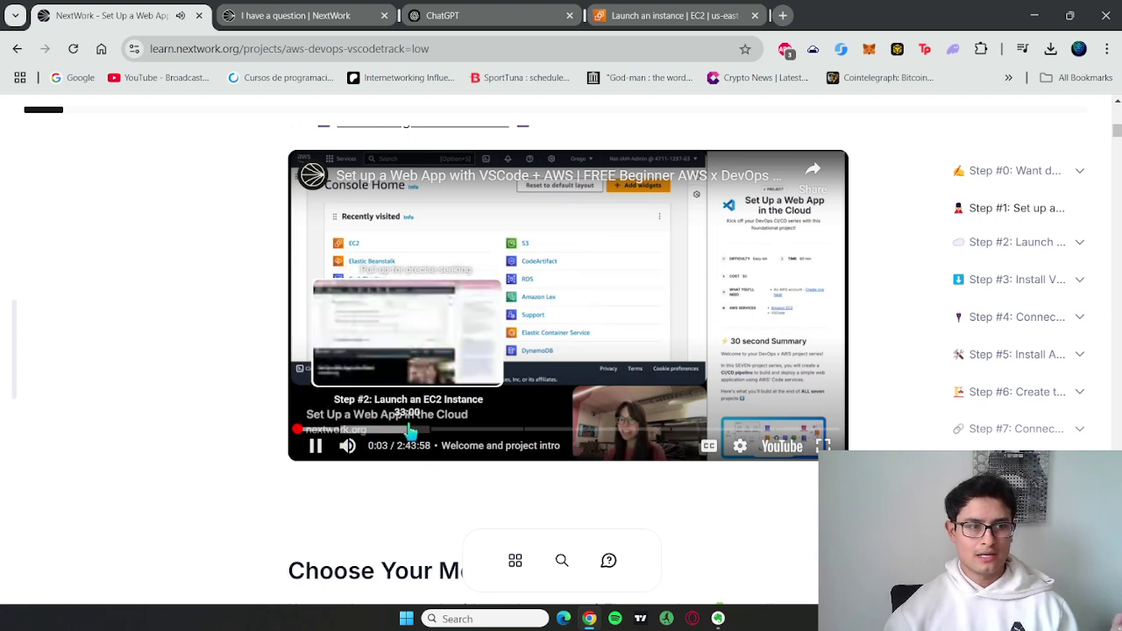
{"action": "left_click", "coordinate": [415, 430]}
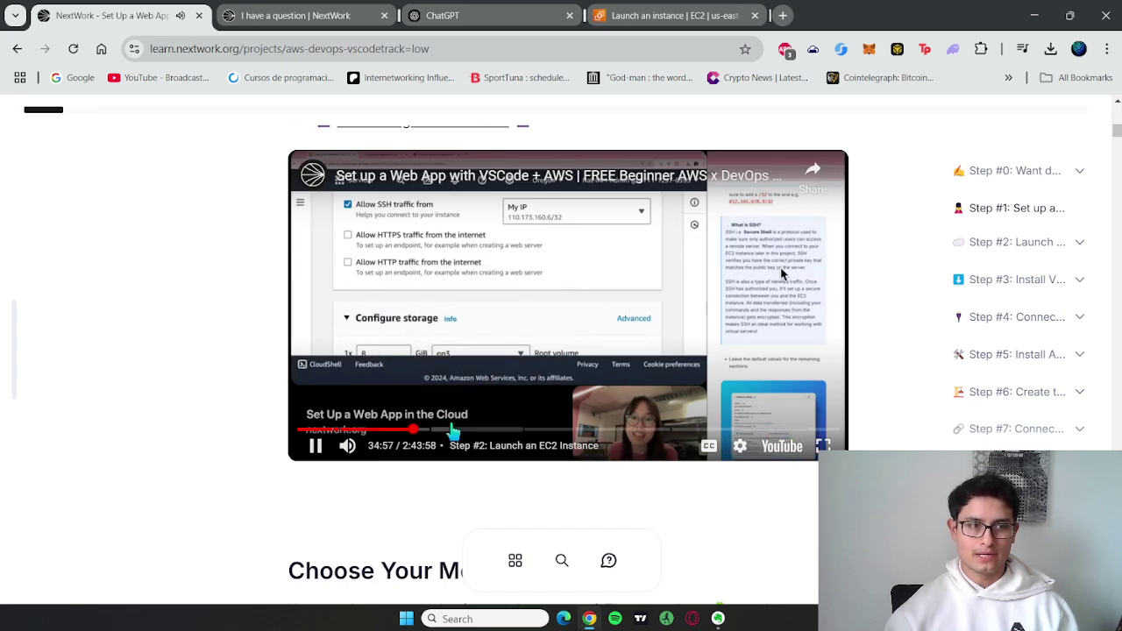
{"action": "left_click", "coordinate": [452, 429]}
{"action": "left_click", "coordinate": [460, 303]}
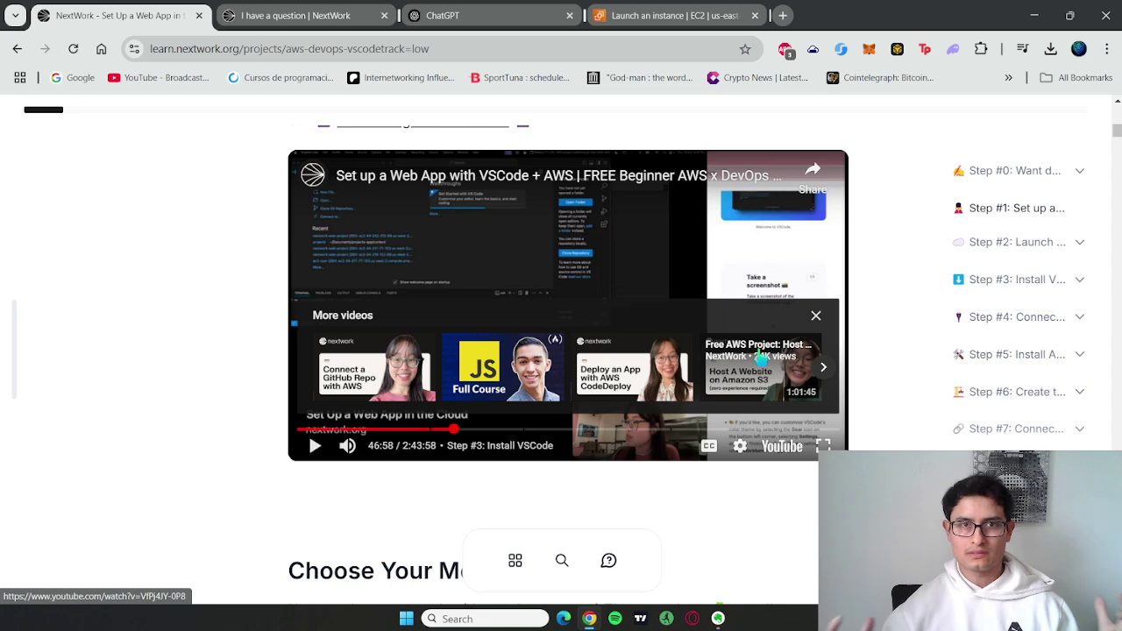
Step: Read the Choose Your Mode section, the low-touch guide introduction and the Step #0 section on project documentation
{"action": "scroll", "coordinate": [639, 468], "scroll_direction": "down", "scroll_amount": 4}
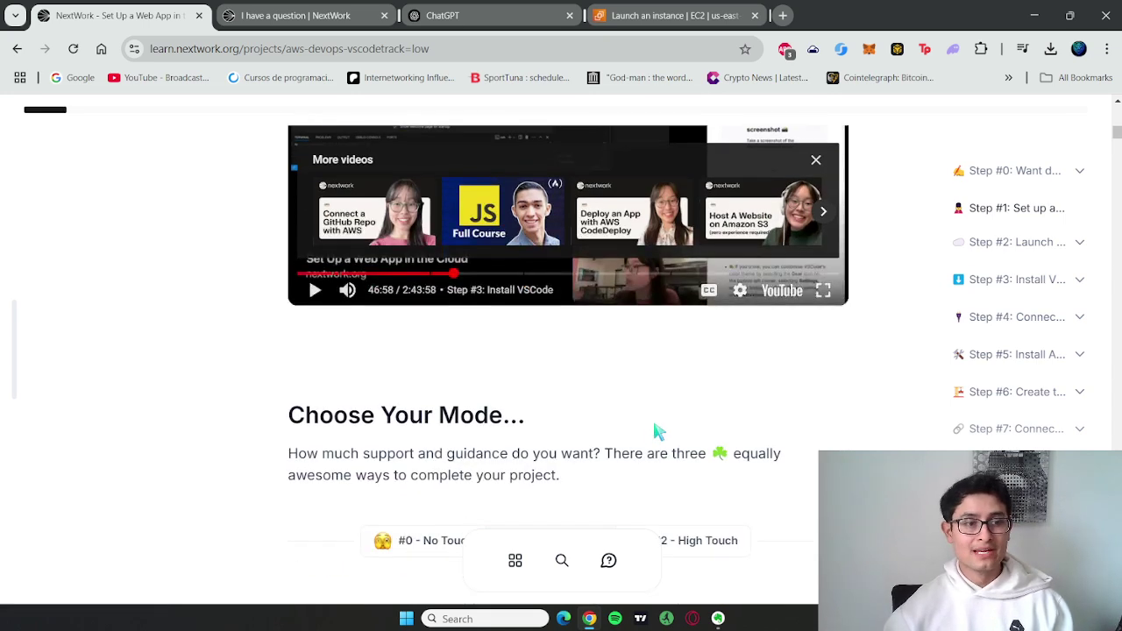
{"action": "scroll", "coordinate": [657, 433], "scroll_direction": "down", "scroll_amount": 1}
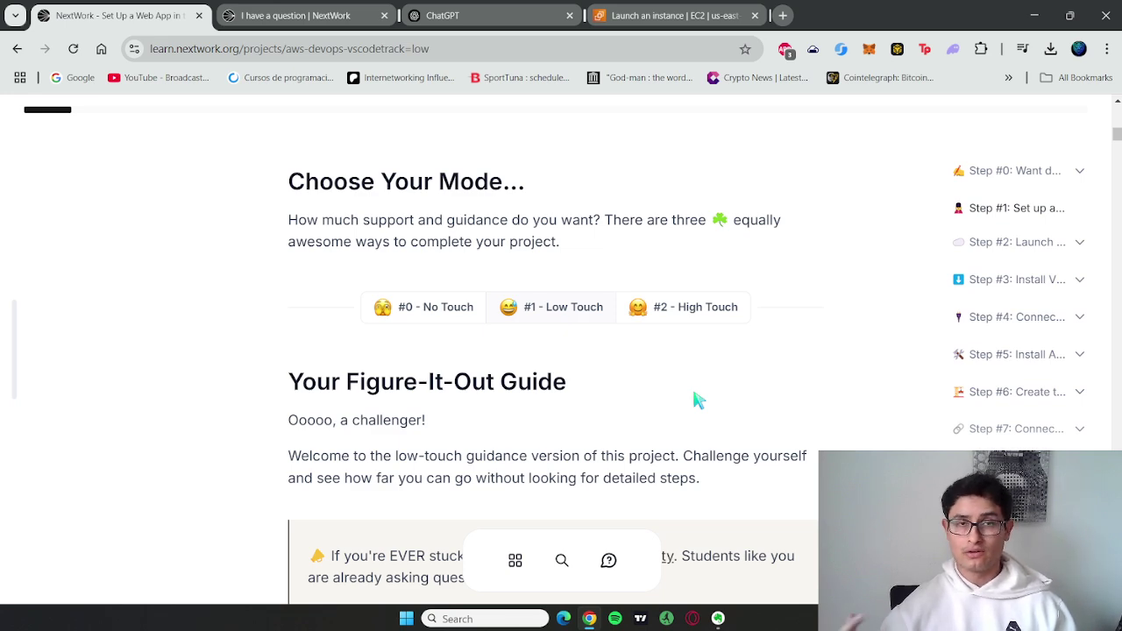
{"action": "scroll", "coordinate": [699, 401], "scroll_direction": "down", "scroll_amount": 3}
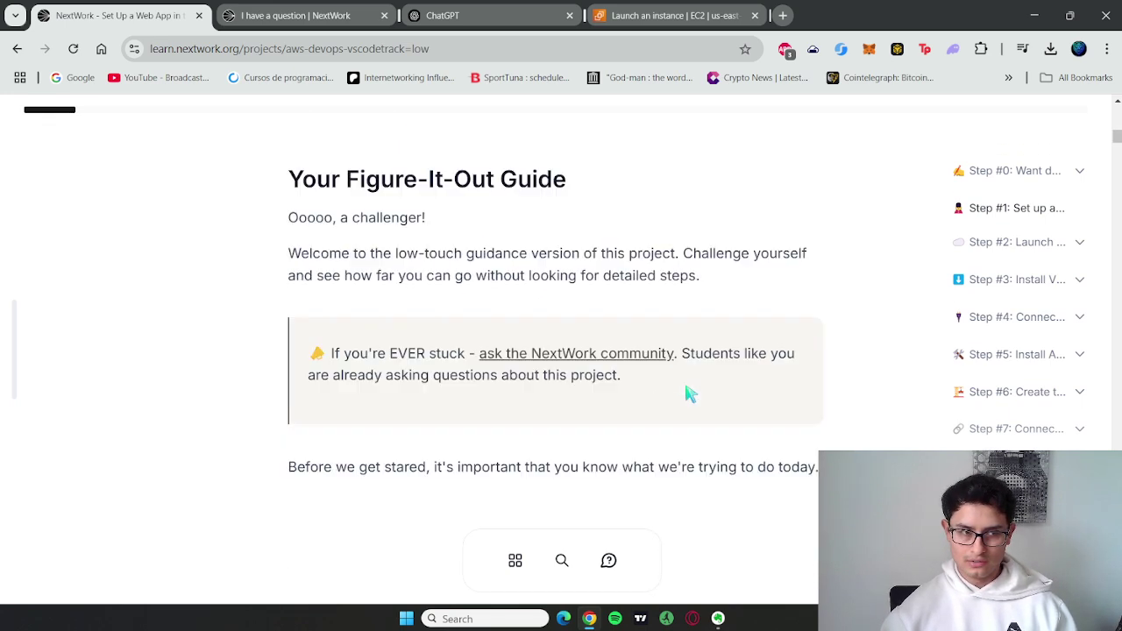
{"action": "scroll", "coordinate": [688, 393], "scroll_direction": "down", "scroll_amount": 5}
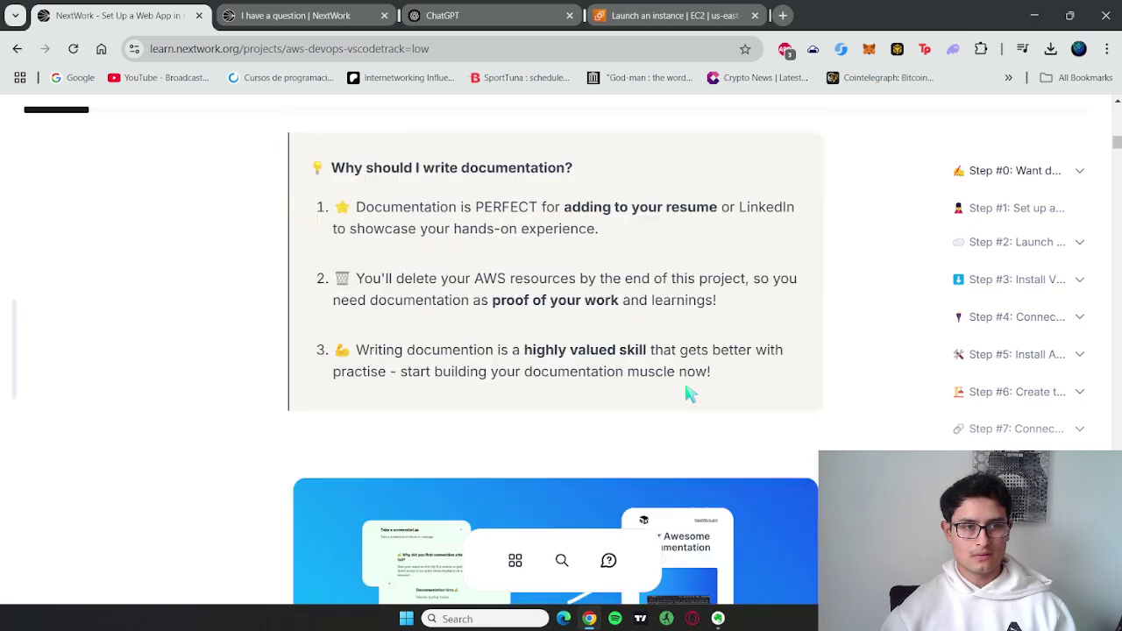
{"action": "scroll", "coordinate": [692, 372], "scroll_direction": "up", "scroll_amount": 3}
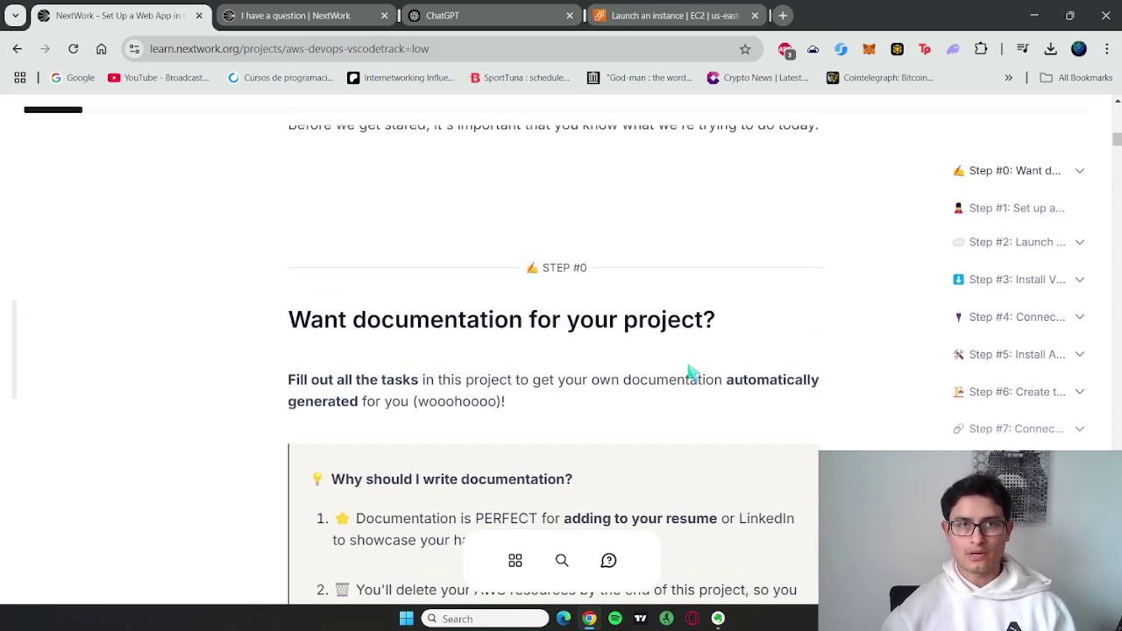
{"action": "scroll", "coordinate": [692, 368], "scroll_direction": "down", "scroll_amount": 1}
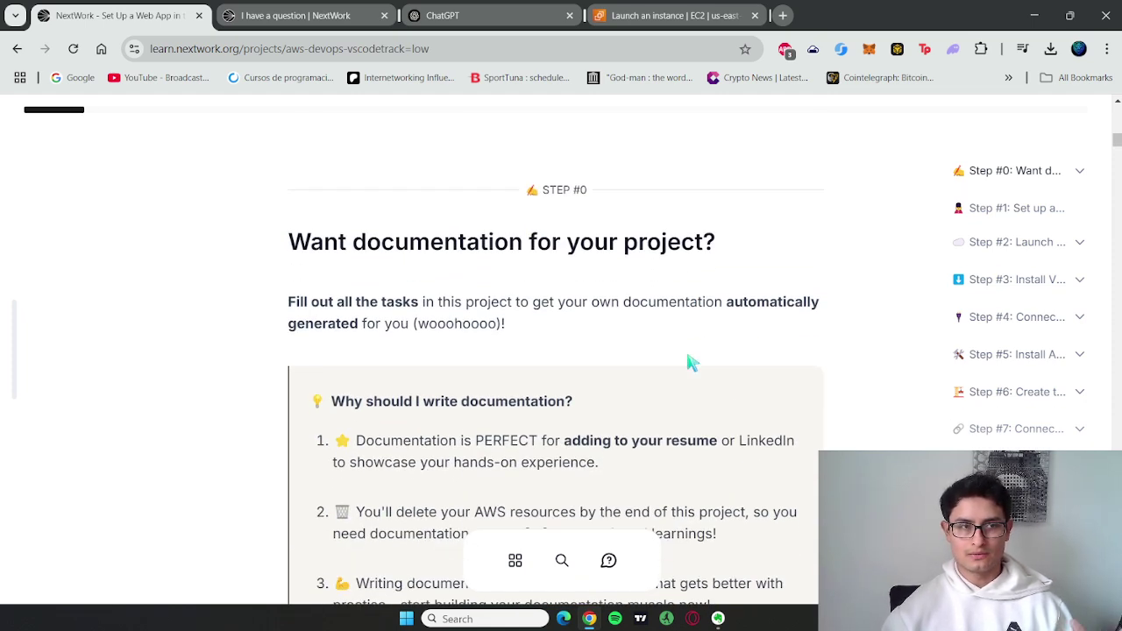
{"action": "scroll", "coordinate": [693, 362], "scroll_direction": "down", "scroll_amount": 8}
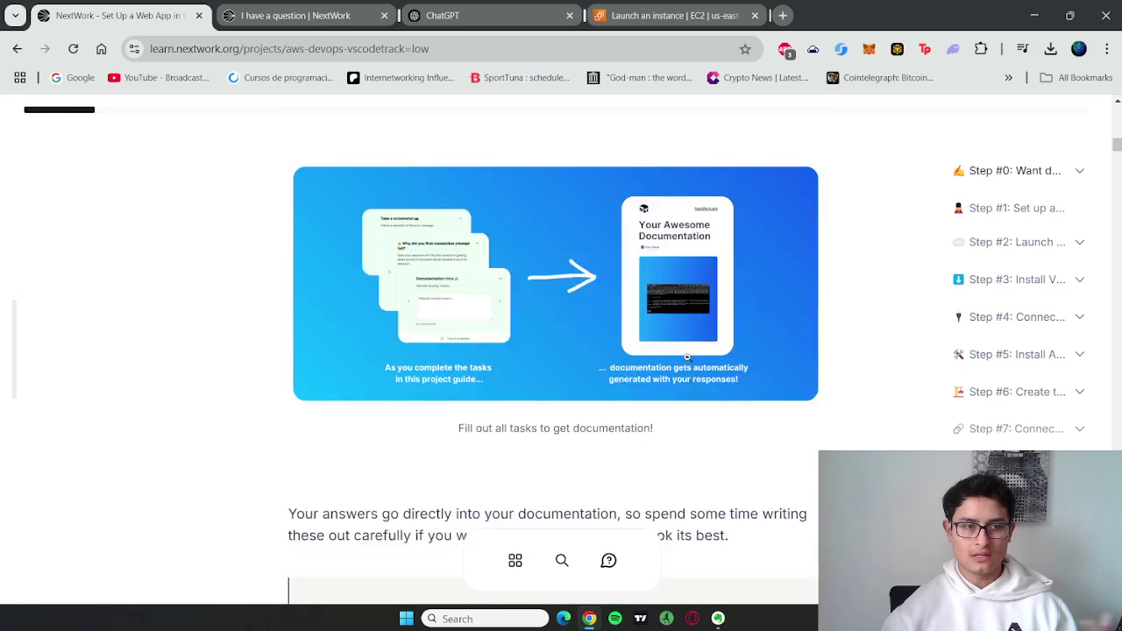
{"action": "scroll", "coordinate": [692, 368], "scroll_direction": "up", "scroll_amount": 2}
{"action": "scroll", "coordinate": [689, 366], "scroll_direction": "down", "scroll_amount": 6}
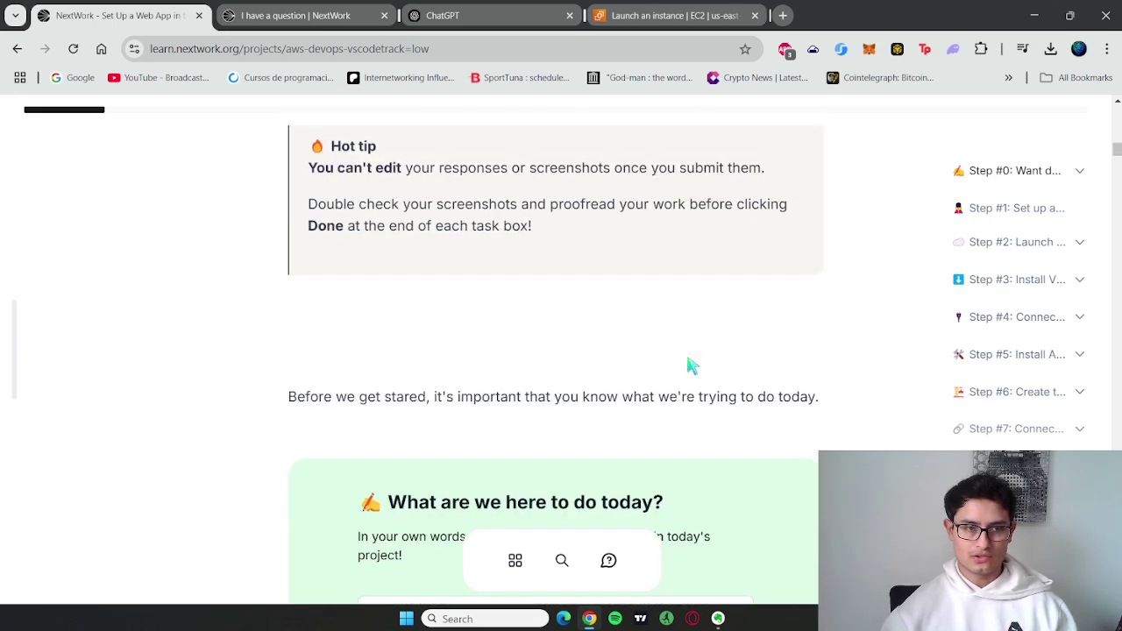
Step: Review the "What are we here to do today?" task and its submitted answer in Step #0
{"action": "scroll", "coordinate": [689, 362], "scroll_direction": "up", "scroll_amount": 5}
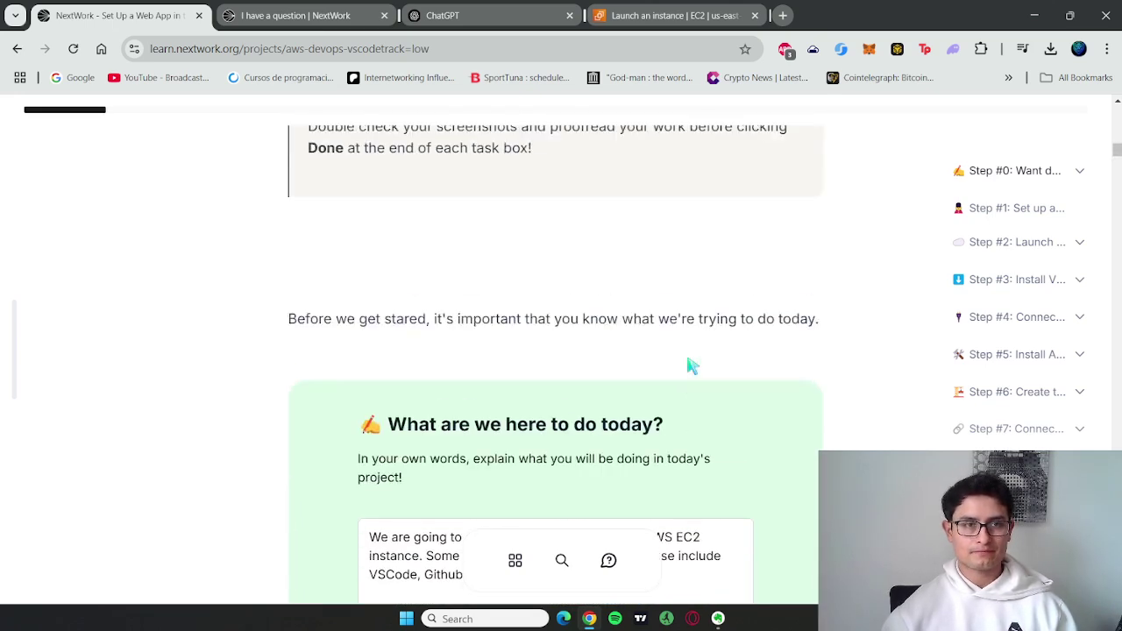
{"action": "scroll", "coordinate": [690, 366], "scroll_direction": "down", "scroll_amount": 2}
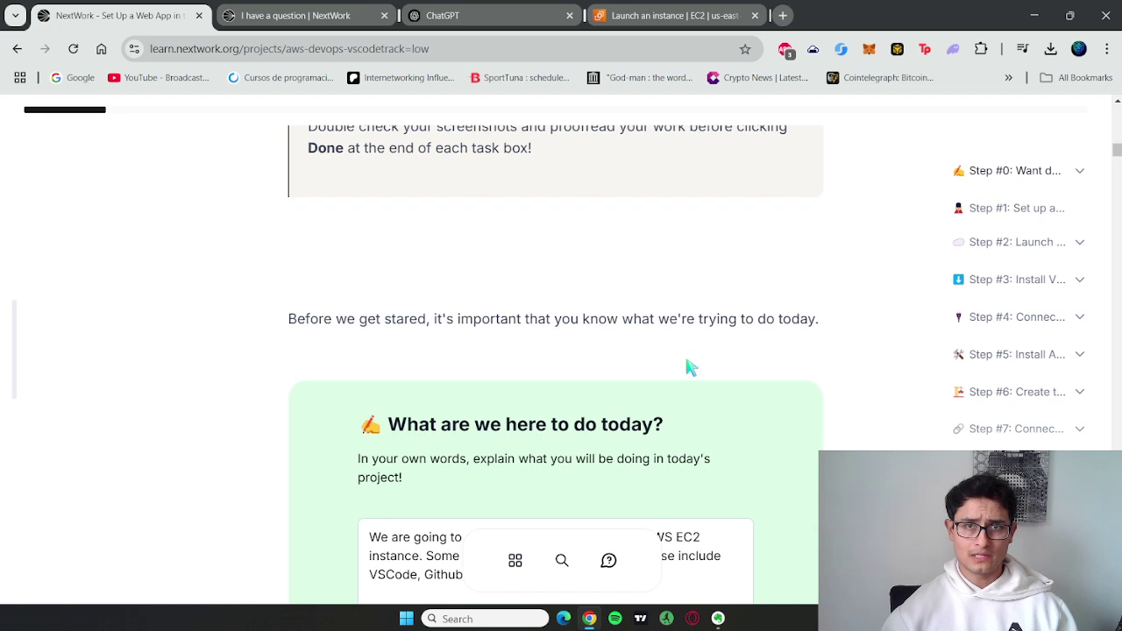
{"action": "scroll", "coordinate": [690, 369], "scroll_direction": "down", "scroll_amount": 2}
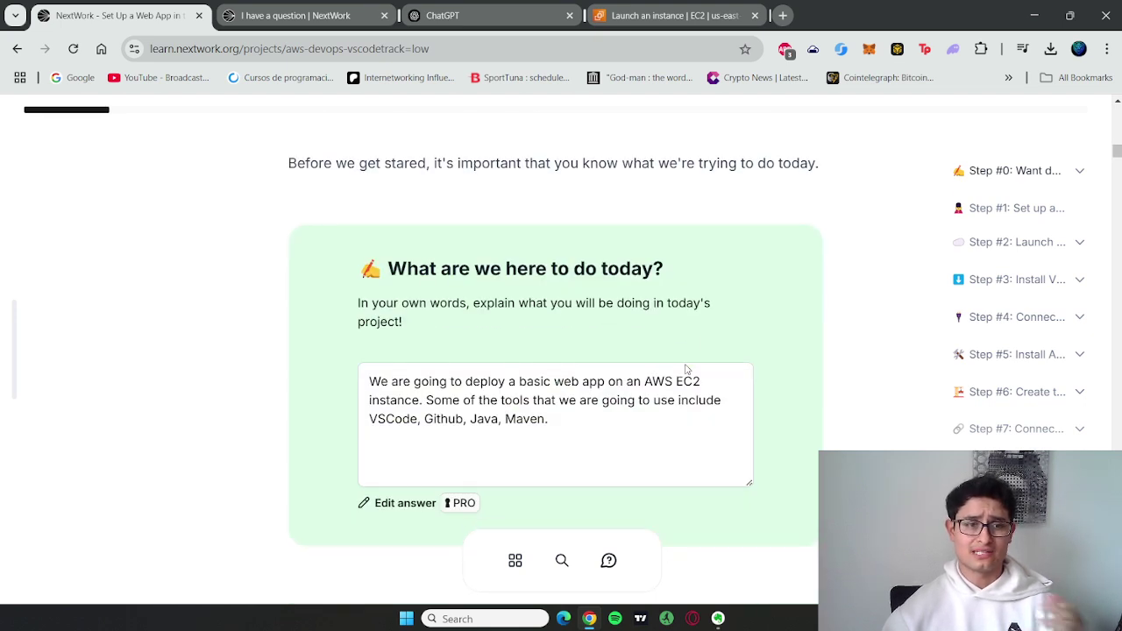
{"action": "scroll", "coordinate": [688, 372], "scroll_direction": "down", "scroll_amount": 1}
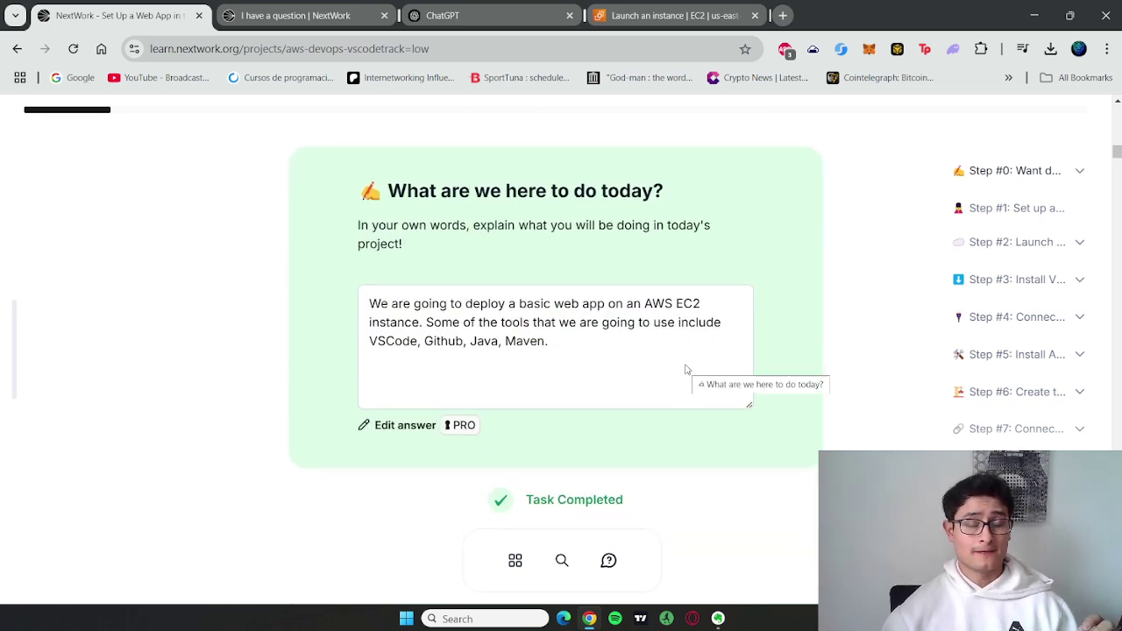
{"action": "scroll", "coordinate": [688, 369], "scroll_direction": "up", "scroll_amount": 1}
{"action": "scroll", "coordinate": [688, 366], "scroll_direction": "up", "scroll_amount": 2}
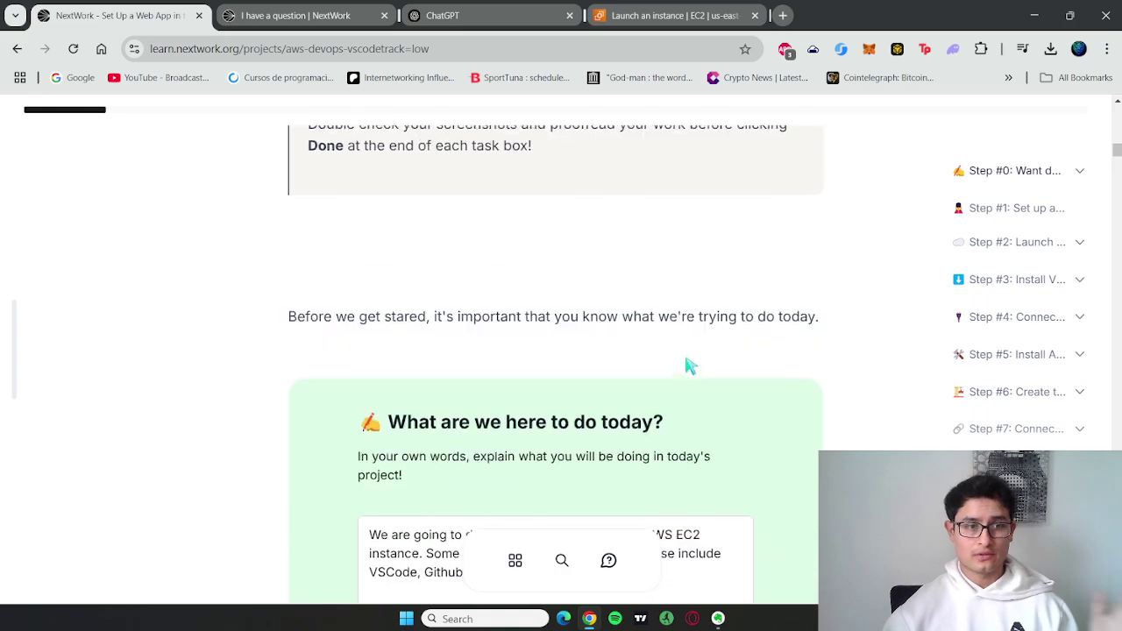
Step: Skim Step #1 on setting up an IAM user, including the IAM user explanation and the user creation instructions
{"action": "scroll", "coordinate": [661, 371], "scroll_direction": "down", "scroll_amount": 5}
{"action": "scroll", "coordinate": [653, 383], "scroll_direction": "down", "scroll_amount": 18}
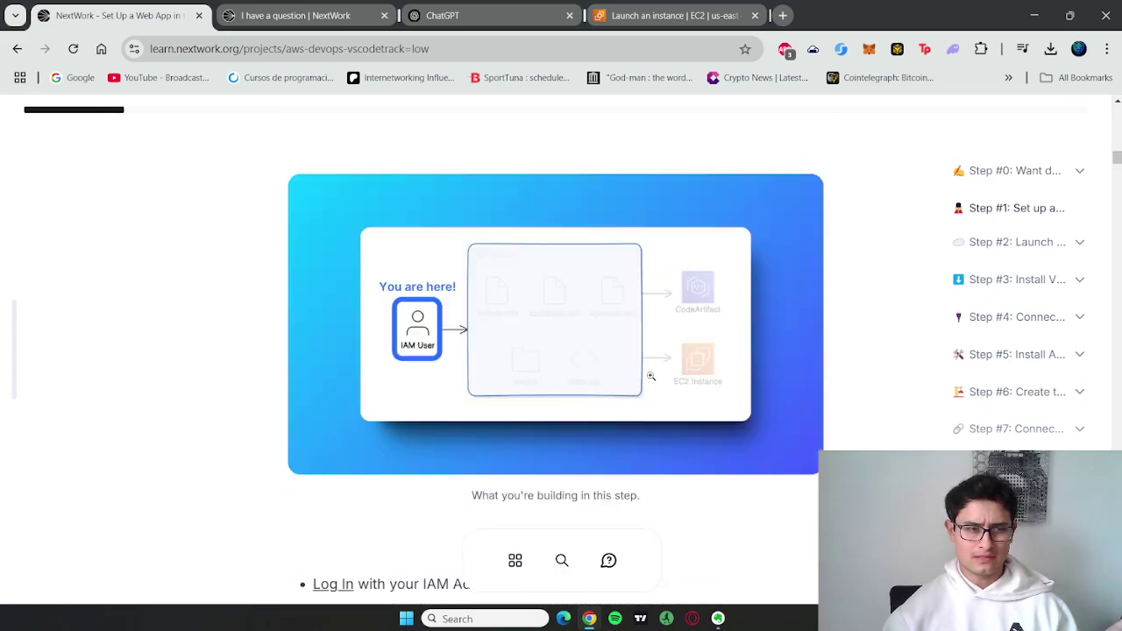
{"action": "scroll", "coordinate": [655, 376], "scroll_direction": "down", "scroll_amount": 12}
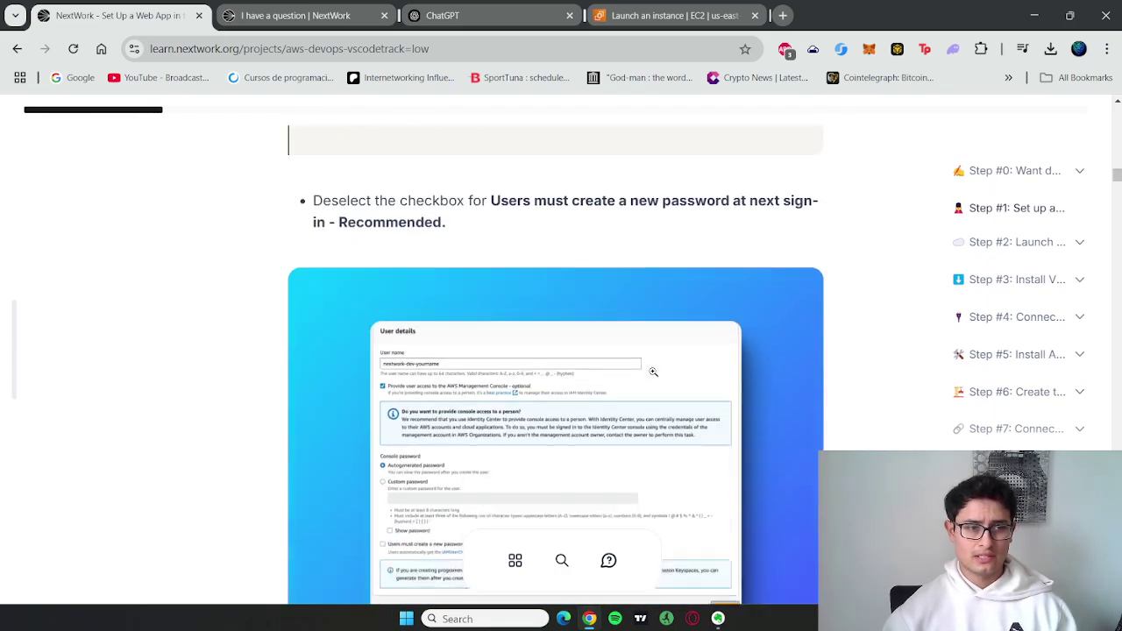
{"action": "scroll", "coordinate": [655, 376], "scroll_direction": "up", "scroll_amount": 15}
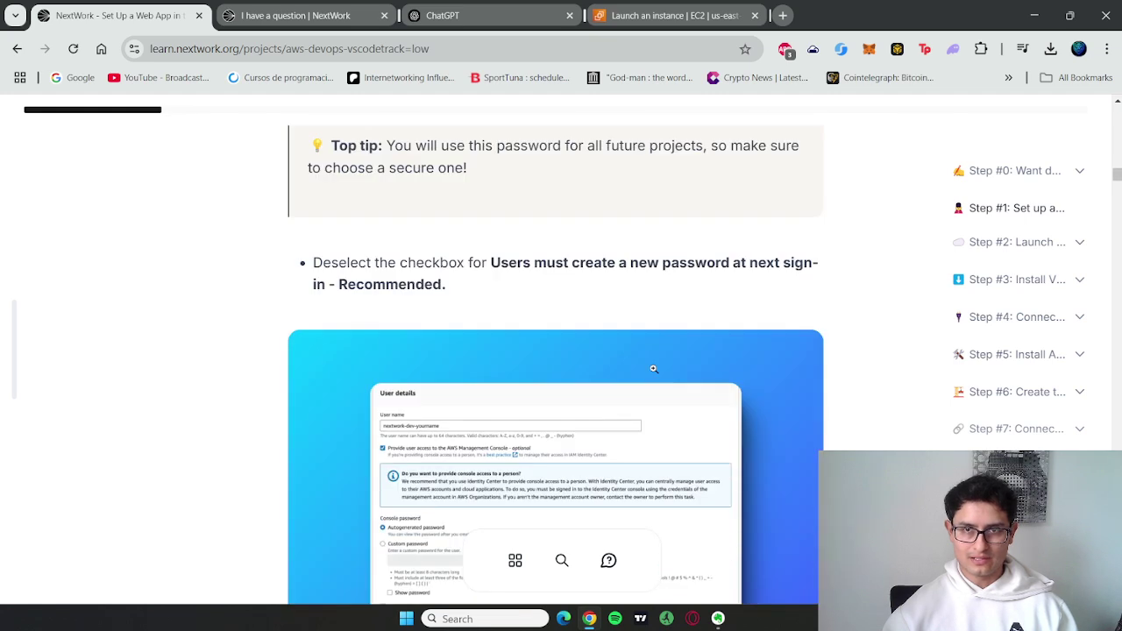
{"action": "scroll", "coordinate": [653, 367], "scroll_direction": "up", "scroll_amount": 2}
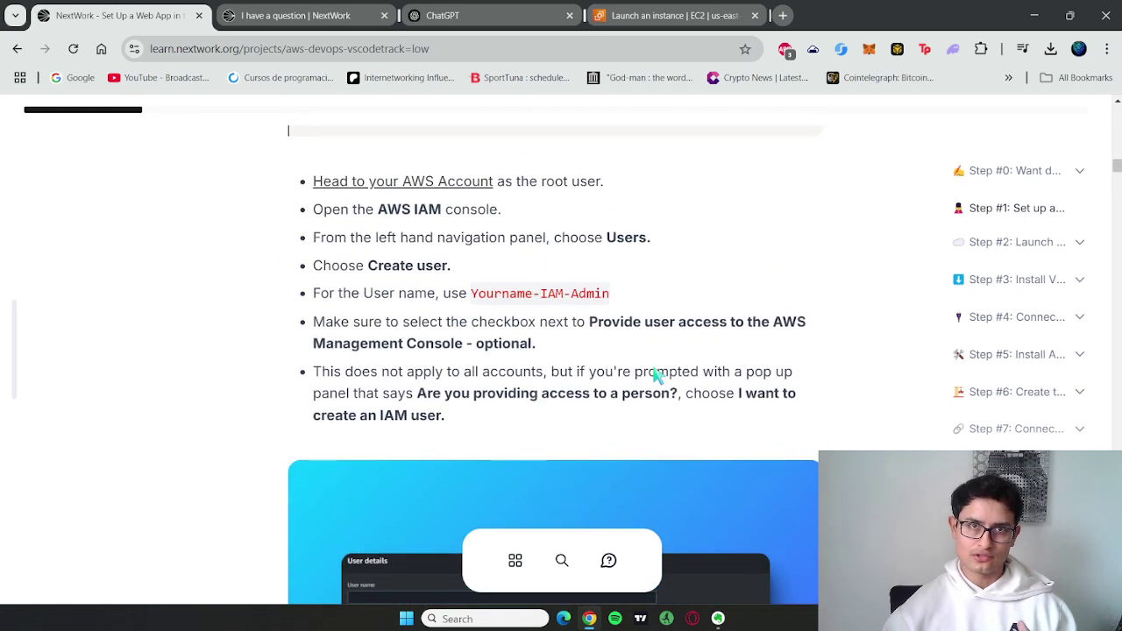
{"action": "scroll", "coordinate": [657, 375], "scroll_direction": "down", "scroll_amount": 1}
{"action": "scroll", "coordinate": [659, 376], "scroll_direction": "up", "scroll_amount": 1}
{"action": "scroll", "coordinate": [659, 377], "scroll_direction": "up", "scroll_amount": 1}
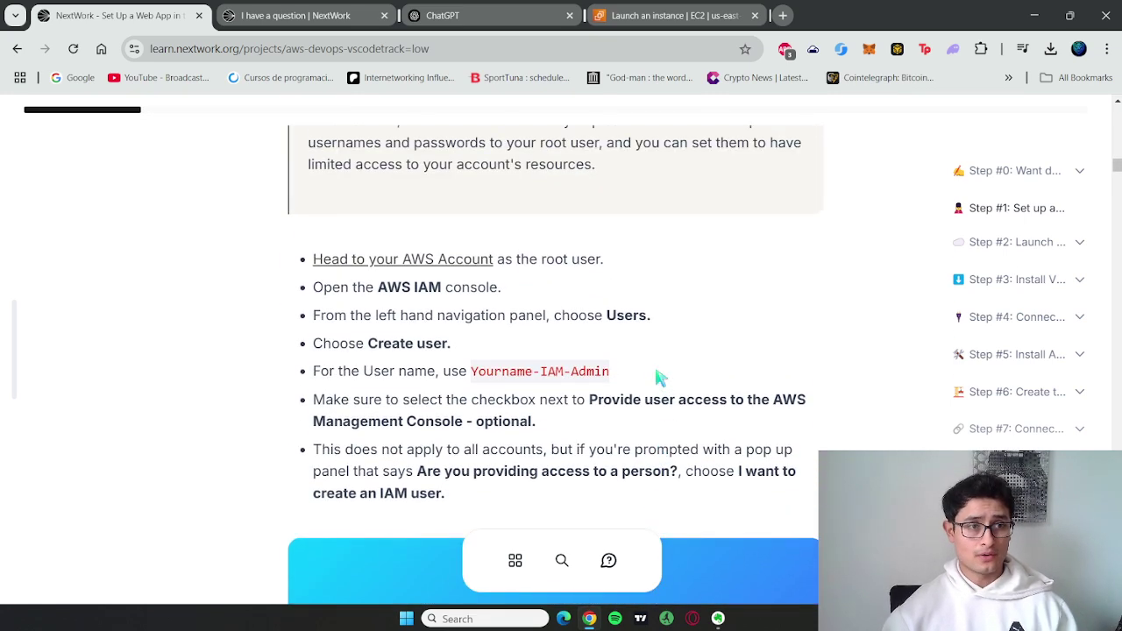
{"action": "scroll", "coordinate": [659, 377], "scroll_direction": "up", "scroll_amount": 3}
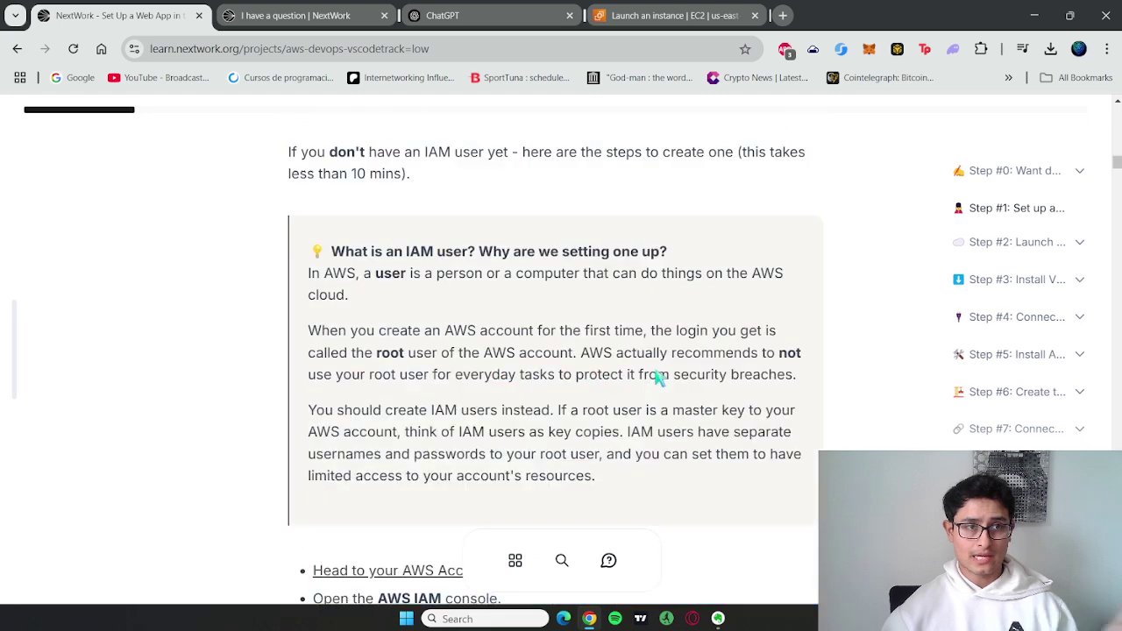
{"action": "scroll", "coordinate": [659, 377], "scroll_direction": "up", "scroll_amount": 10}
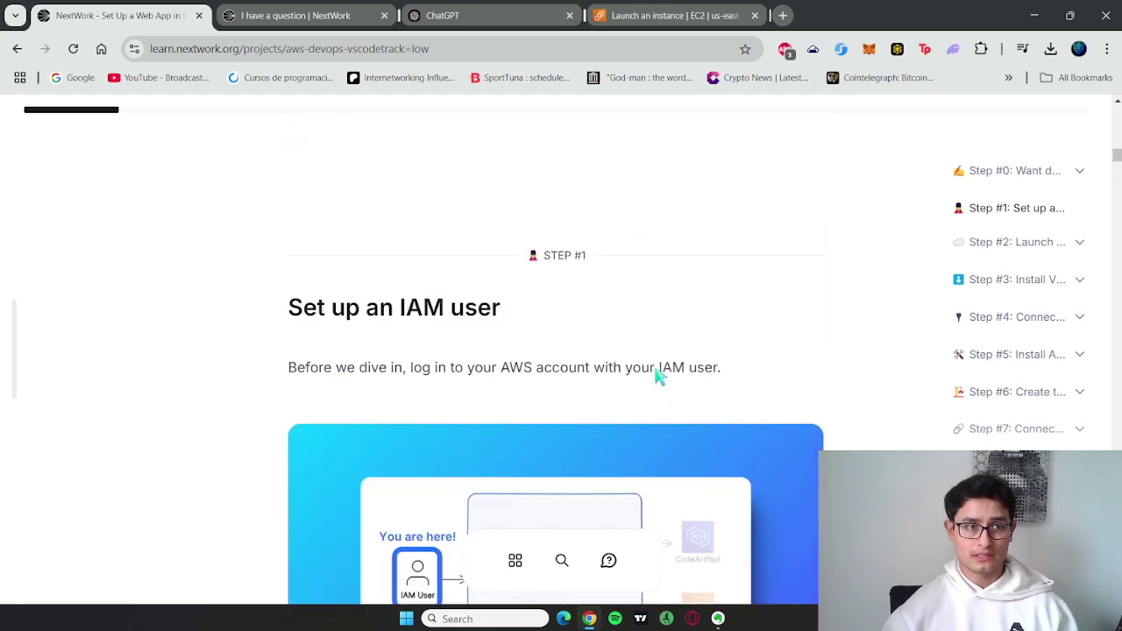
Step: Return to the Step #0 documentation tip and reread the answer about deploying a basic web app on EC2
{"action": "scroll", "coordinate": [659, 377], "scroll_direction": "down", "scroll_amount": 3}
{"action": "scroll", "coordinate": [659, 376], "scroll_direction": "up", "scroll_amount": 13}
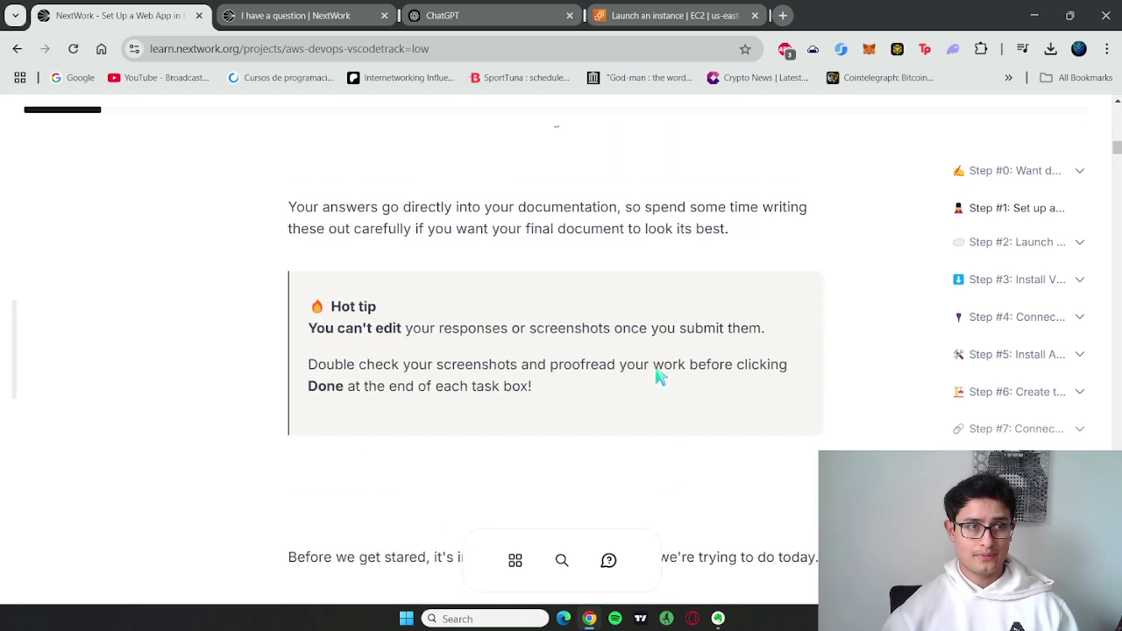
{"action": "scroll", "coordinate": [660, 375], "scroll_direction": "down", "scroll_amount": 5}
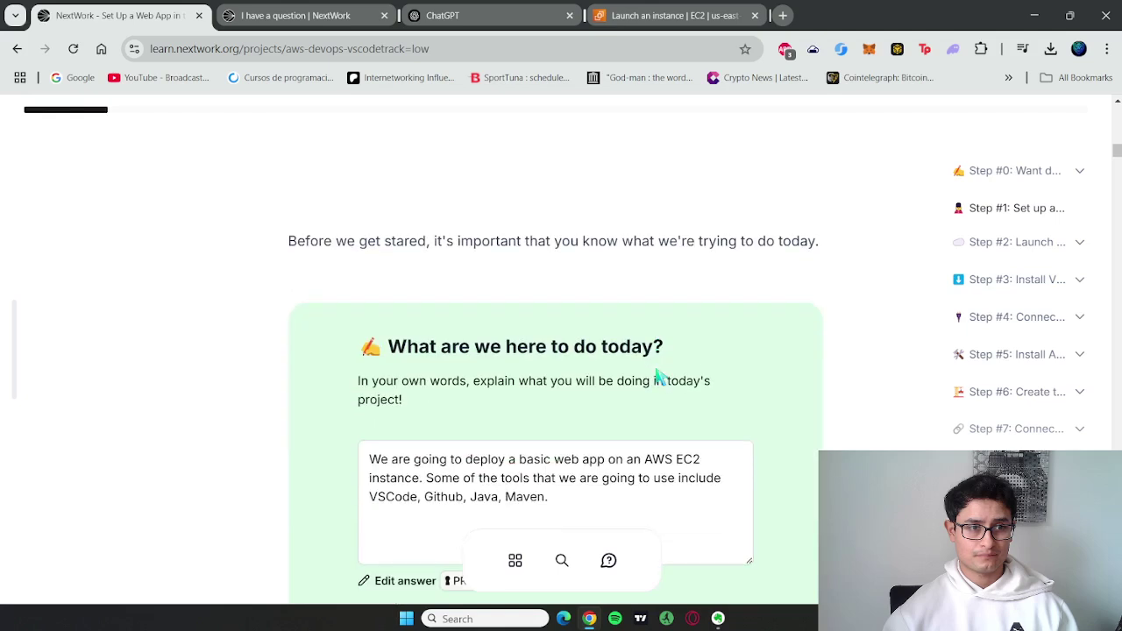
{"action": "scroll", "coordinate": [659, 375], "scroll_direction": "down", "scroll_amount": 1}
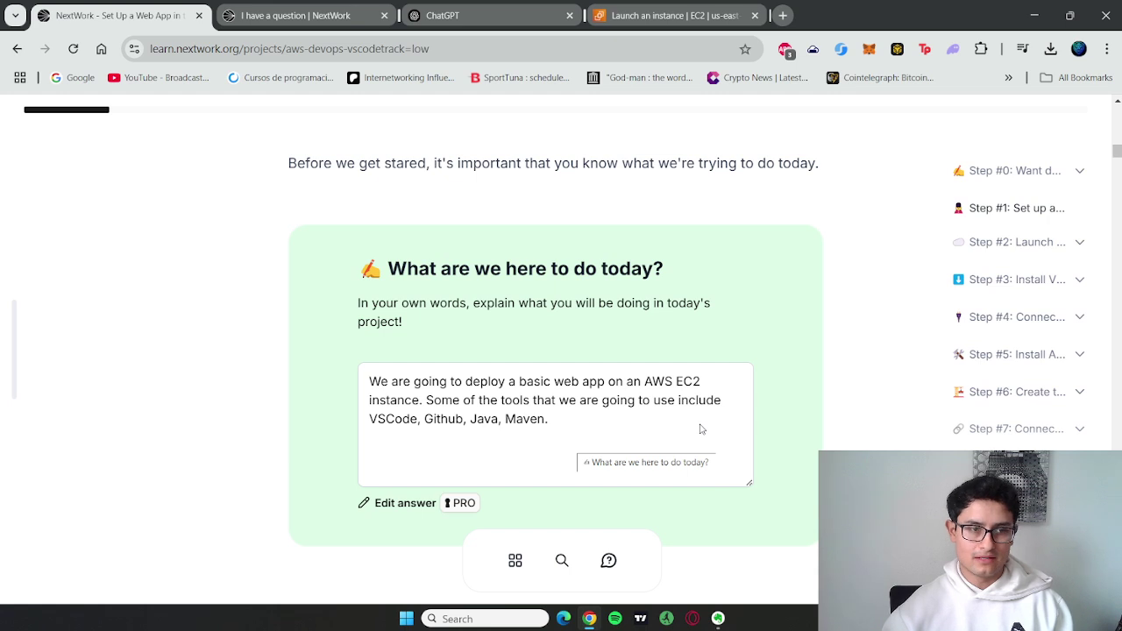
{"action": "scroll", "coordinate": [702, 429], "scroll_direction": "down", "scroll_amount": 1}
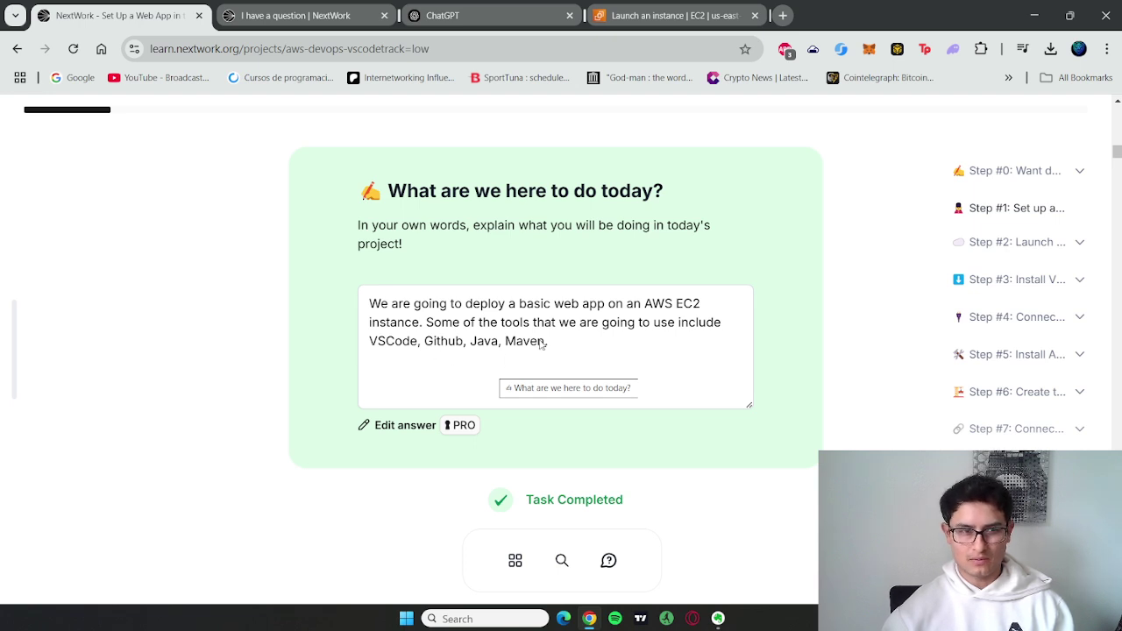
{"action": "scroll", "coordinate": [583, 396], "scroll_direction": "down", "scroll_amount": 2}
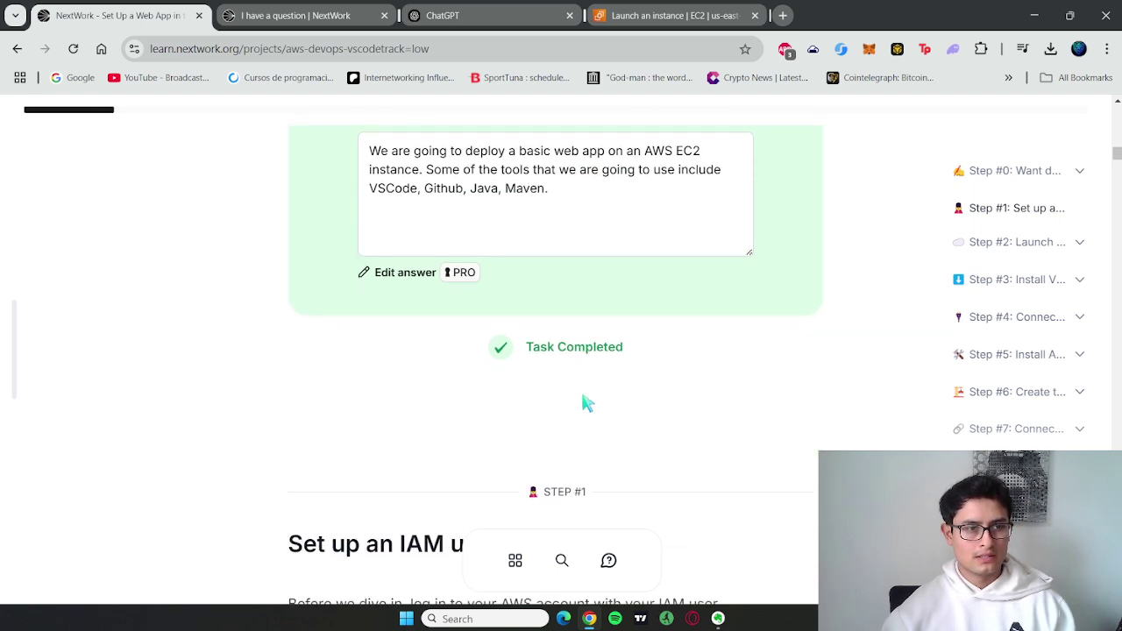
Step: Read the Step #1 introduction and diagram, and check in the AWS console which IAM user is signed in
{"action": "scroll", "coordinate": [588, 402], "scroll_direction": "down", "scroll_amount": 2}
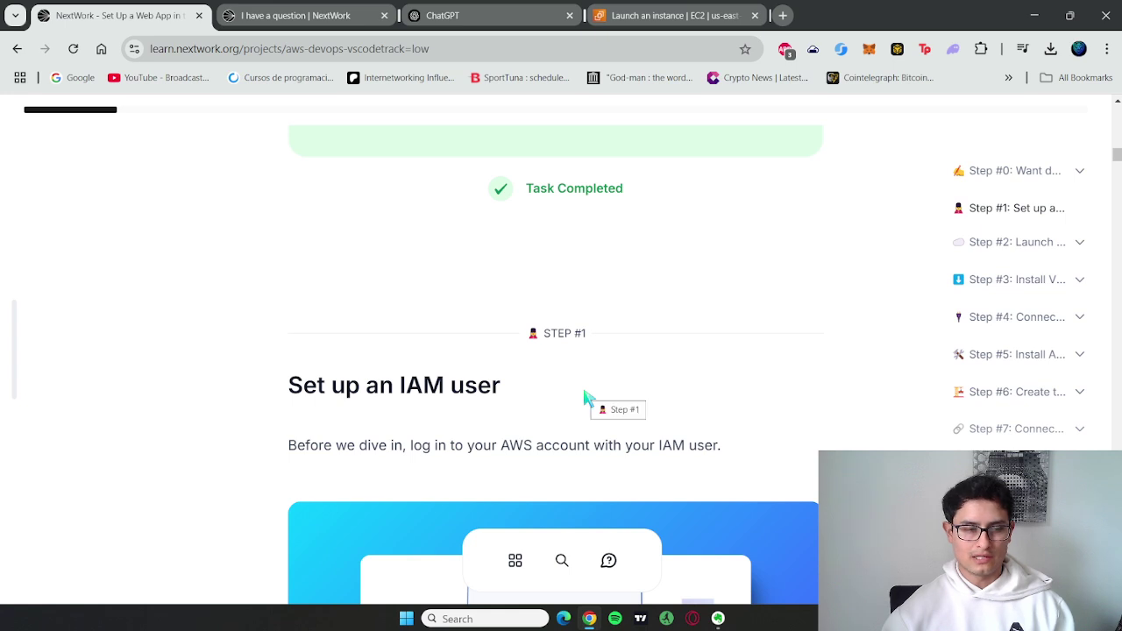
{"action": "scroll", "coordinate": [585, 393], "scroll_direction": "down", "scroll_amount": 1}
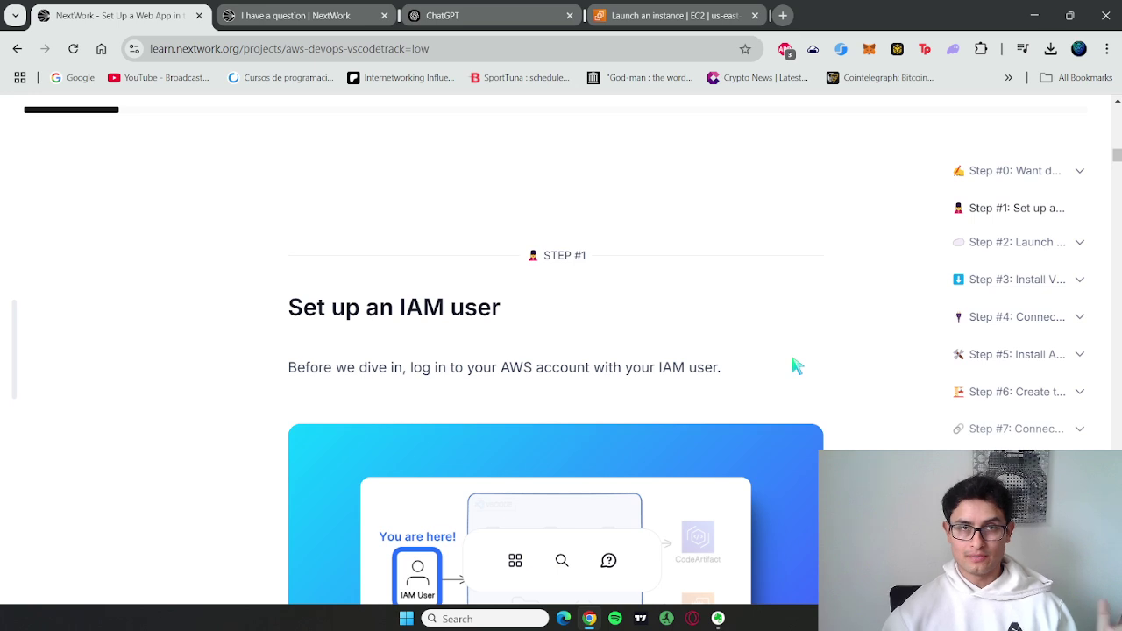
{"action": "scroll", "coordinate": [794, 361], "scroll_direction": "down", "scroll_amount": 1}
{"action": "scroll", "coordinate": [791, 357], "scroll_direction": "down", "scroll_amount": 2}
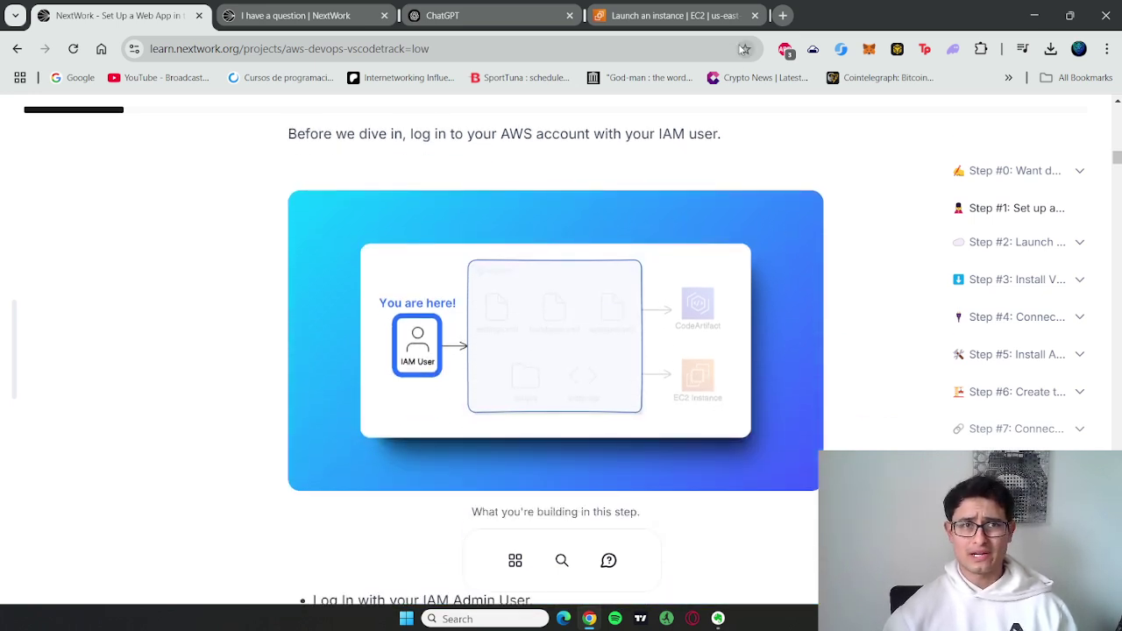
{"action": "left_click", "coordinate": [710, 19]}
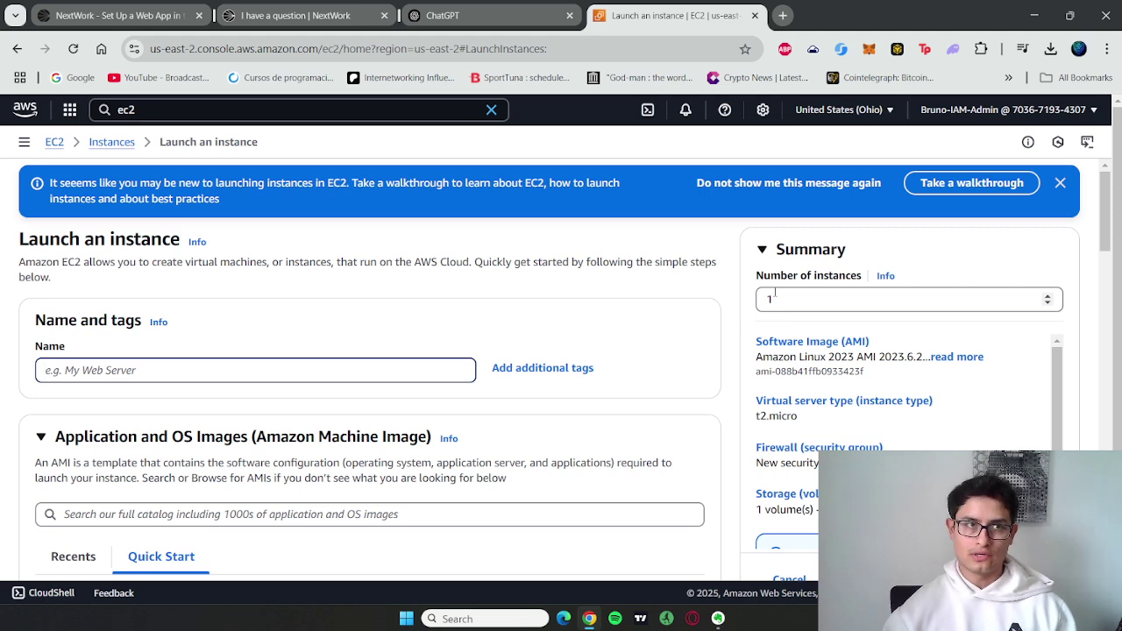
{"action": "left_click", "coordinate": [82, 17]}
Step: Look over the Step #1 instructions for creating an IAM admin user, including the user details screenshots
{"action": "scroll", "coordinate": [583, 339], "scroll_direction": "down", "scroll_amount": 8}
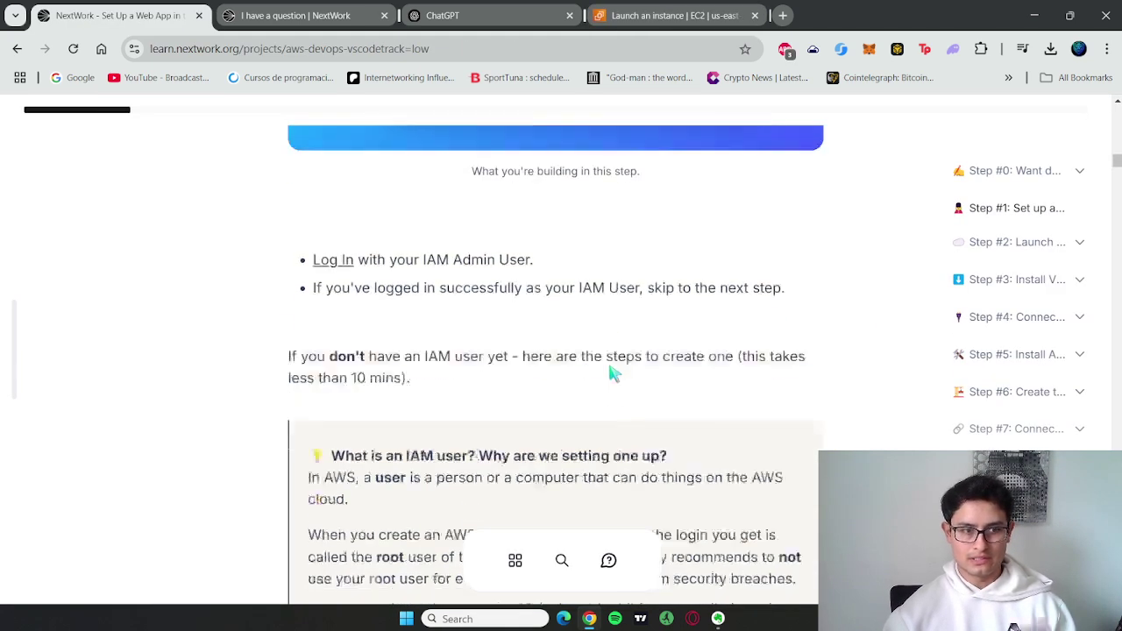
{"action": "scroll", "coordinate": [603, 373], "scroll_direction": "down", "scroll_amount": 7}
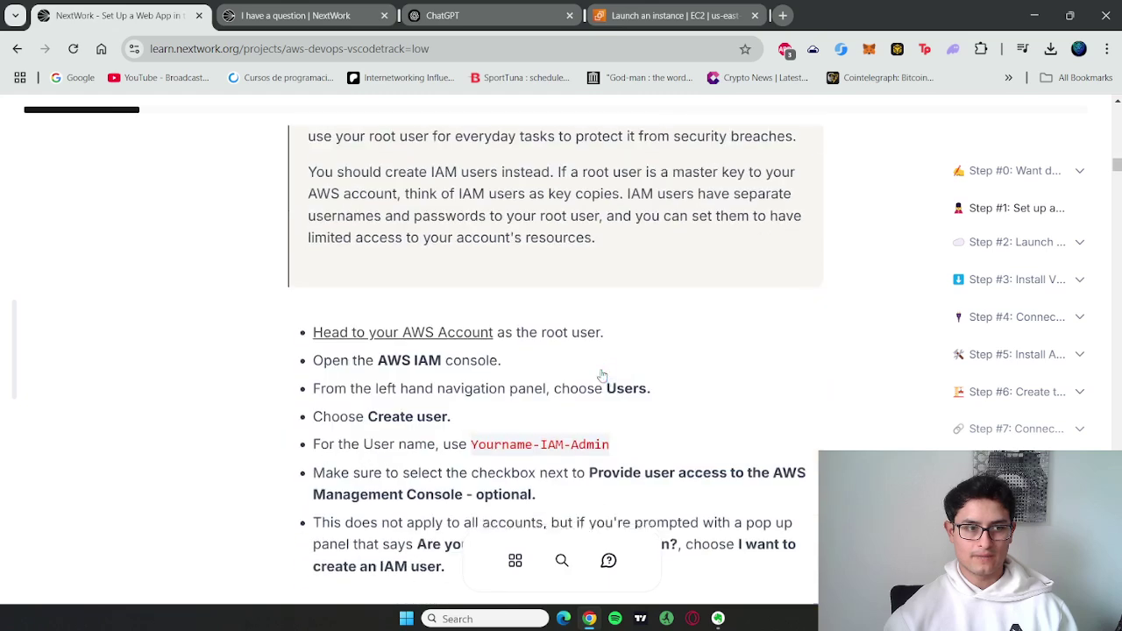
{"action": "scroll", "coordinate": [598, 373], "scroll_direction": "up", "scroll_amount": 2}
{"action": "scroll", "coordinate": [598, 373], "scroll_direction": "down", "scroll_amount": 6}
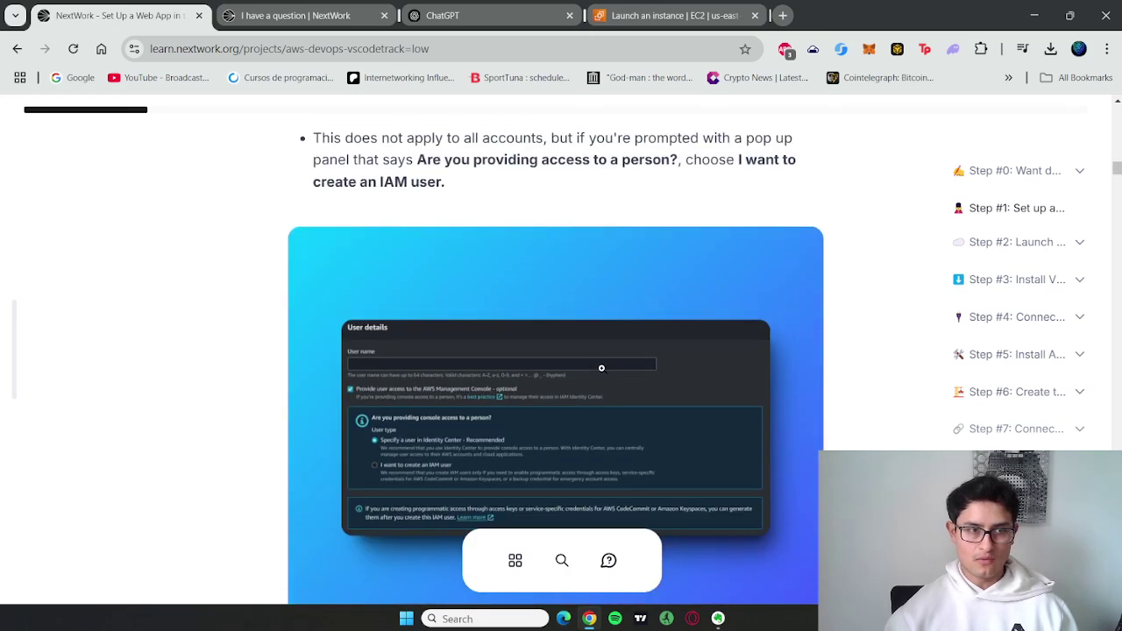
{"action": "scroll", "coordinate": [604, 376], "scroll_direction": "down", "scroll_amount": 3}
{"action": "scroll", "coordinate": [604, 377], "scroll_direction": "down", "scroll_amount": 12}
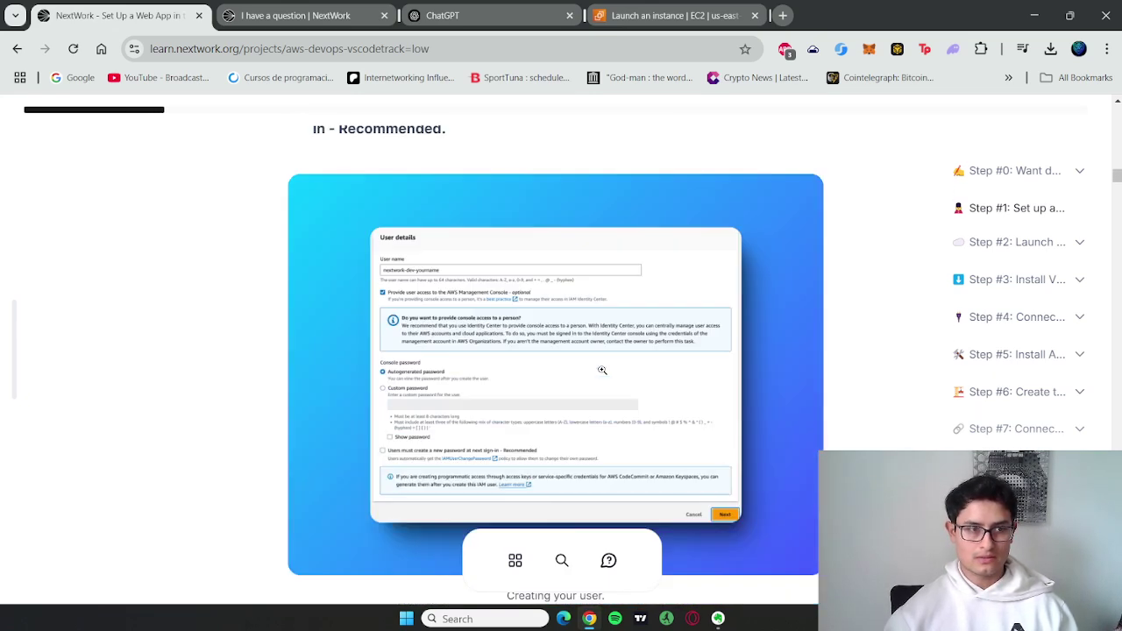
Step: Read the Step #2 introduction on launching an EC2 instance, its three planned tasks and the architecture diagram
{"action": "scroll", "coordinate": [603, 377], "scroll_direction": "down", "scroll_amount": 10}
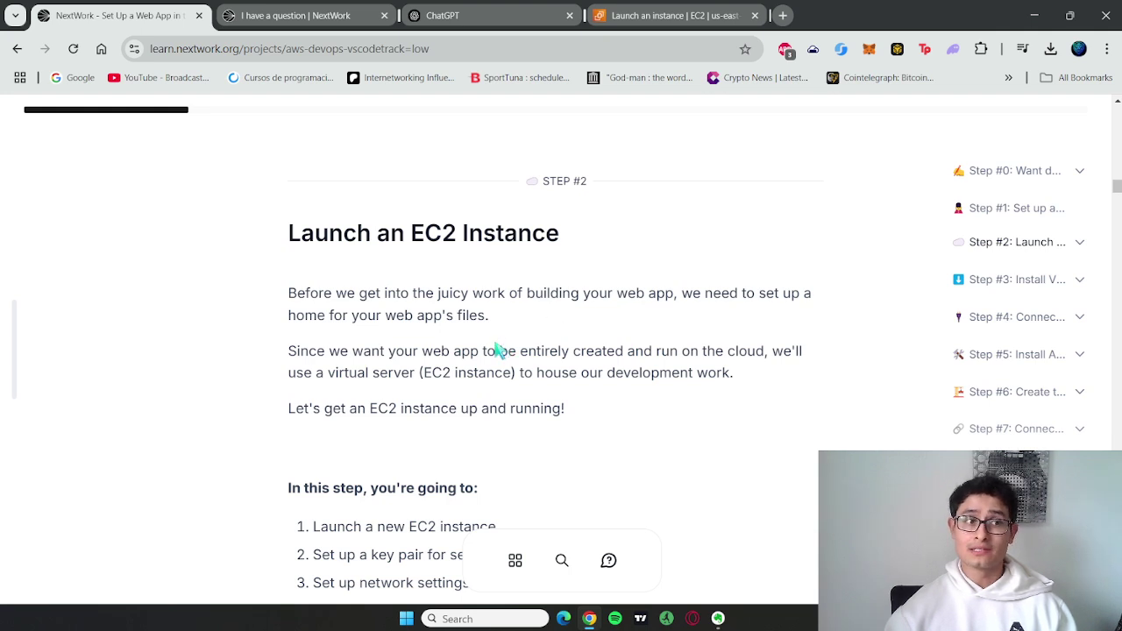
{"action": "scroll", "coordinate": [496, 351], "scroll_direction": "down", "scroll_amount": 1}
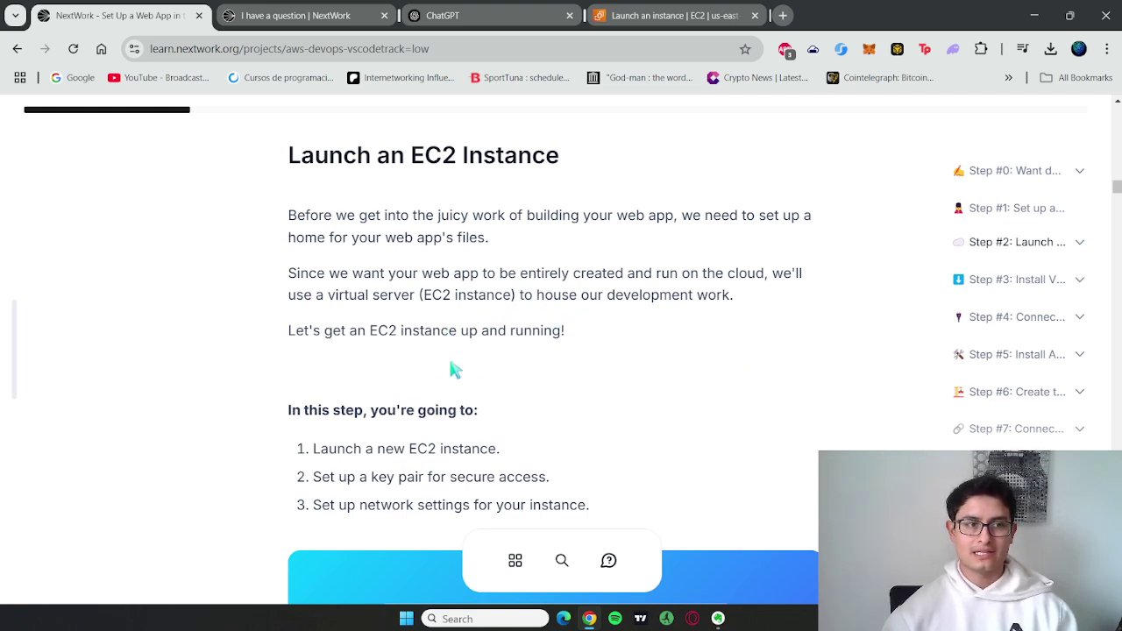
{"action": "scroll", "coordinate": [603, 351], "scroll_direction": "down", "scroll_amount": 1}
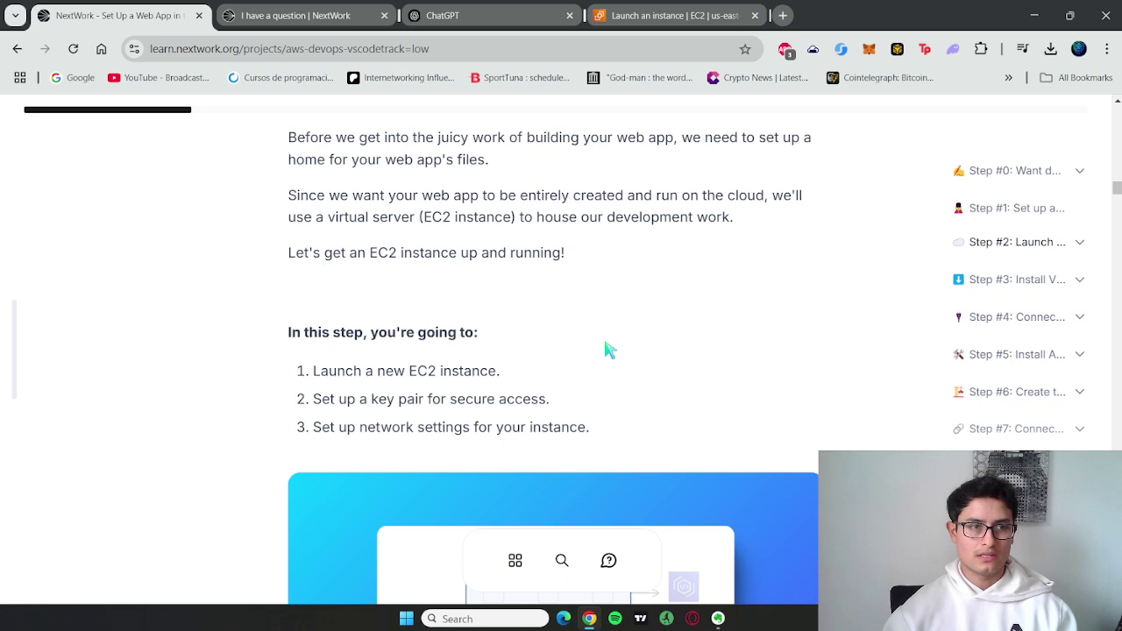
{"action": "scroll", "coordinate": [608, 349], "scroll_direction": "down", "scroll_amount": 1}
{"action": "scroll", "coordinate": [608, 349], "scroll_direction": "down", "scroll_amount": 1}
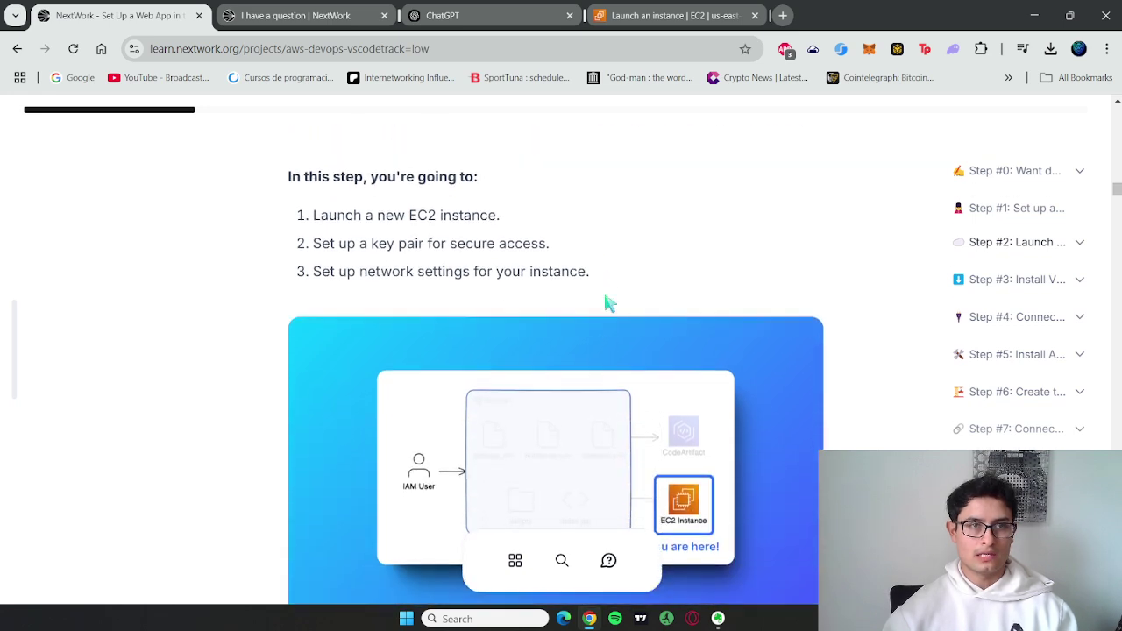
Step: Switch to the AWS console, open the EC2 service from the ec2 search results and start launching an instance
{"action": "left_click", "coordinate": [657, 18]}
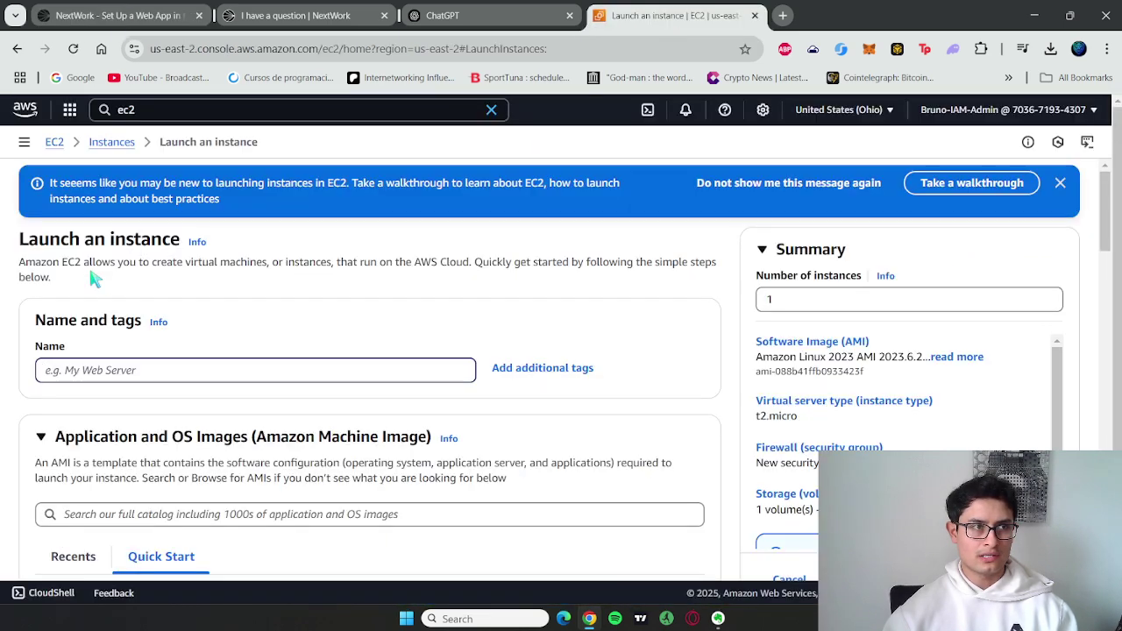
{"action": "left_click", "coordinate": [155, 109]}
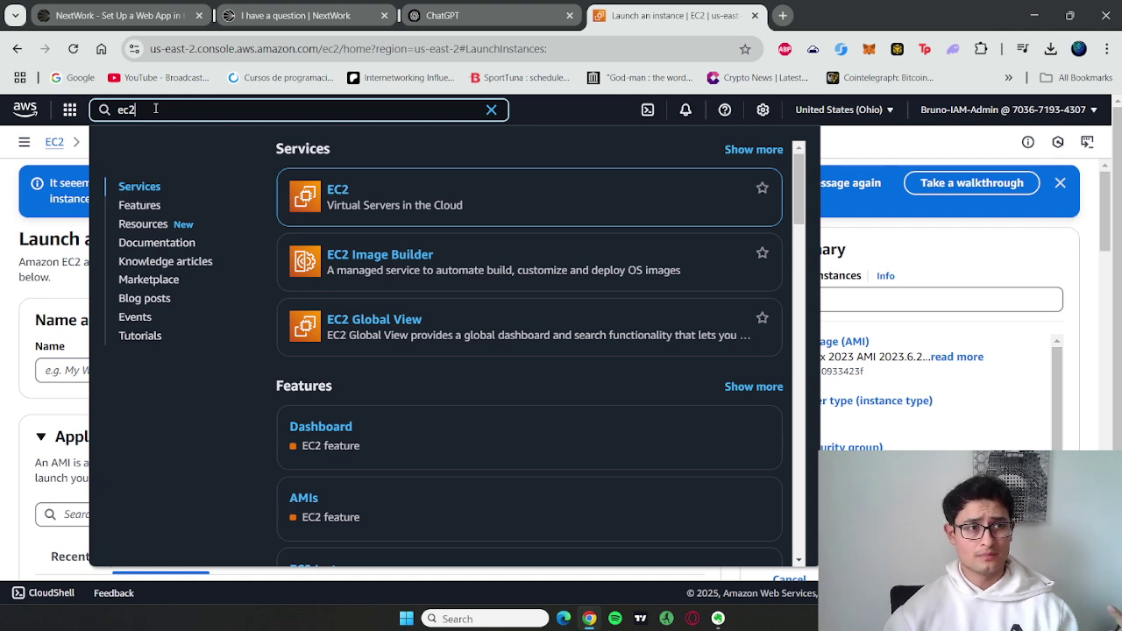
{"action": "left_click", "coordinate": [334, 195]}
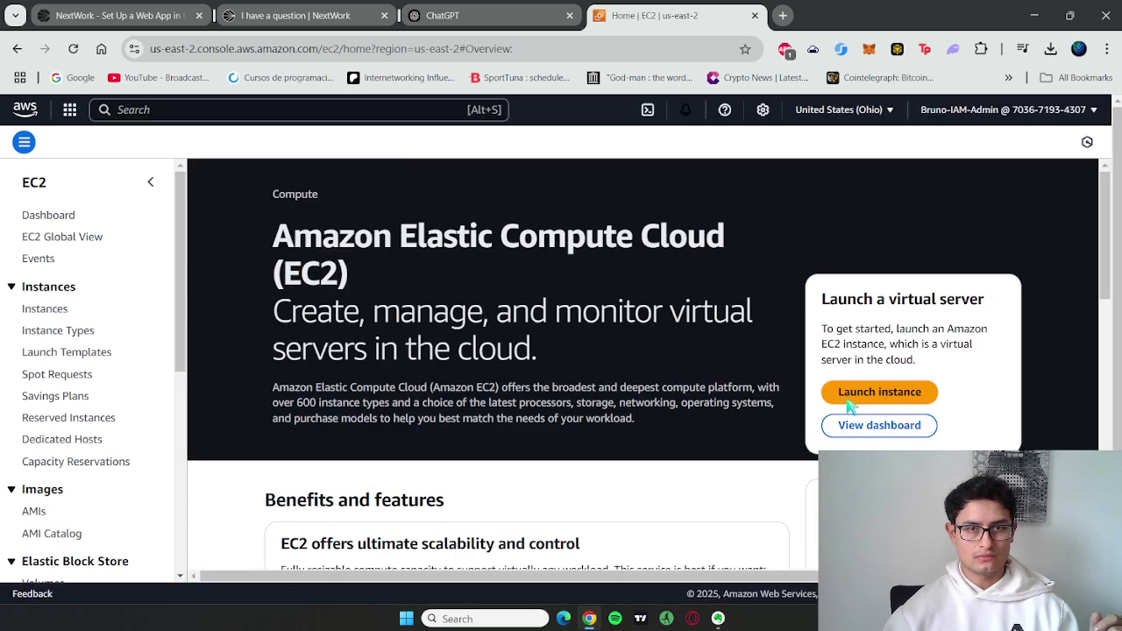
{"action": "left_click", "coordinate": [849, 396]}
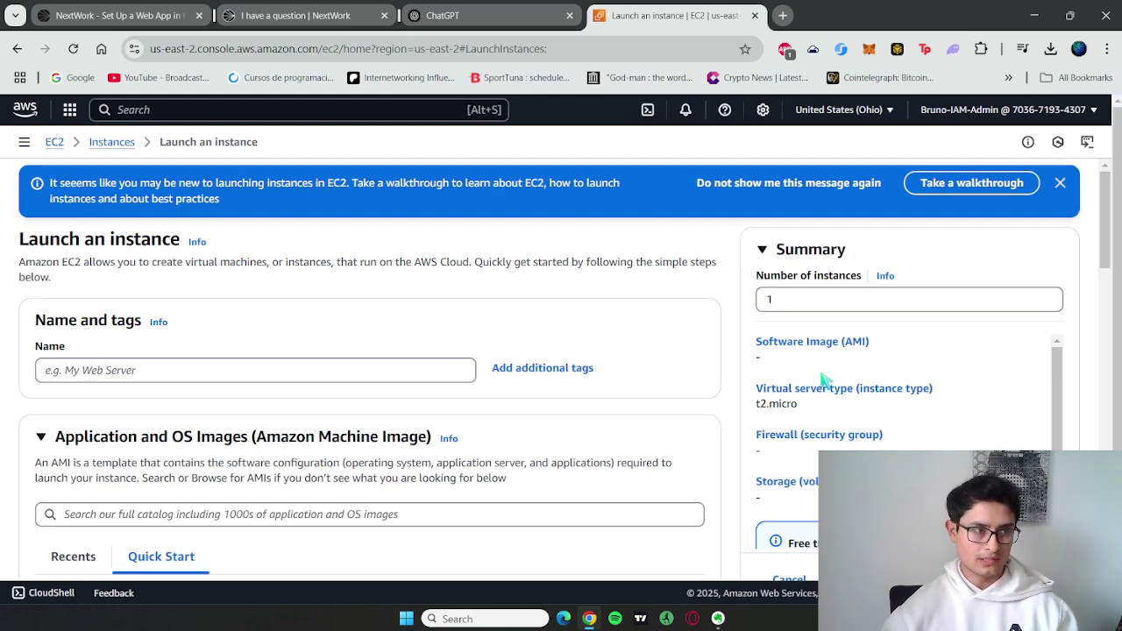
Step: Return to the NextWork guide and read the Step #2 "What are we doing in this step?" answer and the instance naming instruction
{"action": "left_click", "coordinate": [132, 16]}
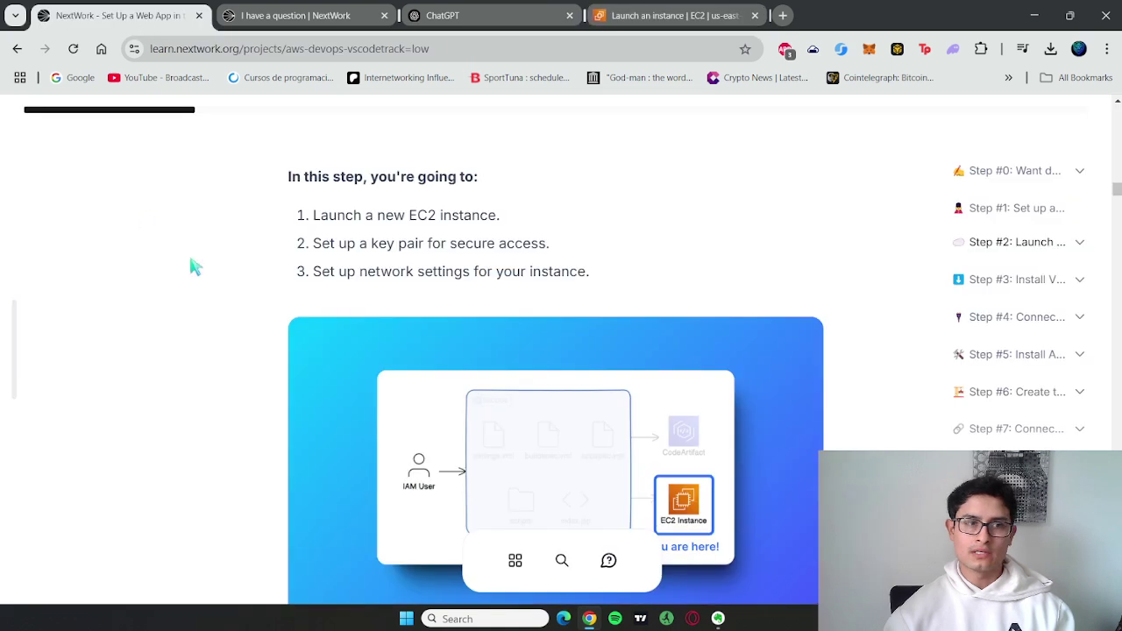
{"action": "scroll", "coordinate": [270, 321], "scroll_direction": "down", "scroll_amount": 9}
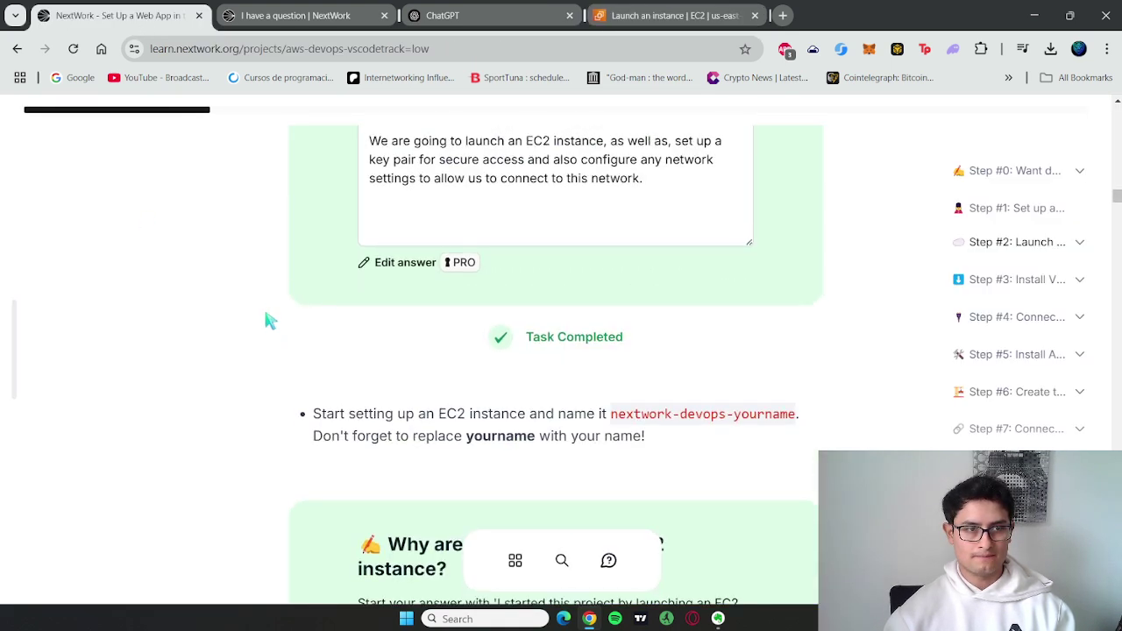
{"action": "scroll", "coordinate": [270, 321], "scroll_direction": "up", "scroll_amount": 3}
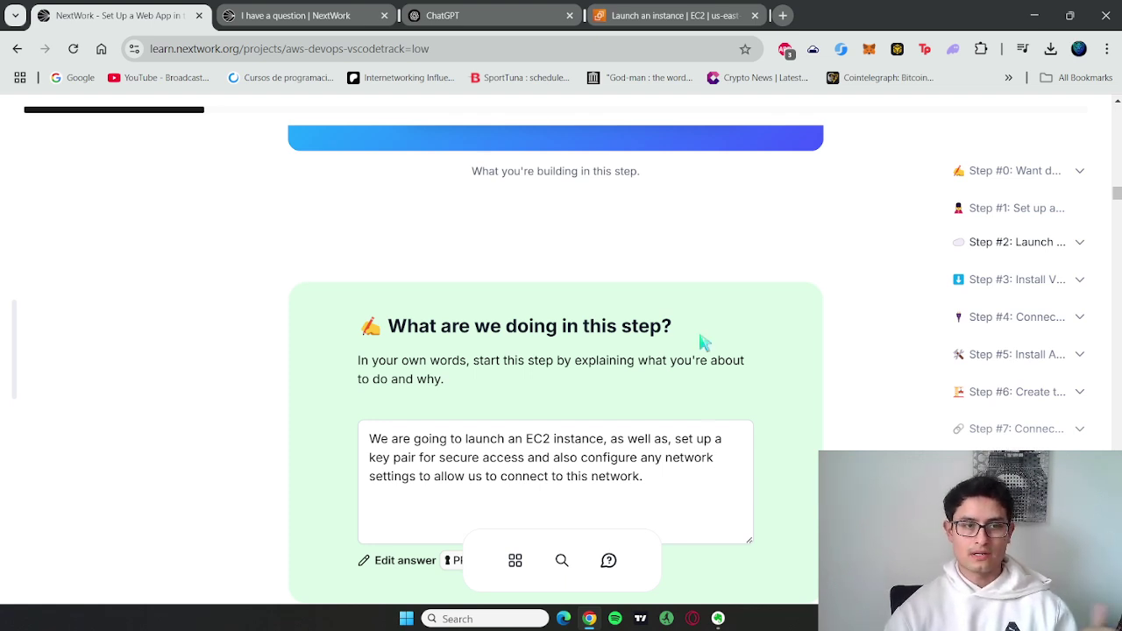
{"action": "scroll", "coordinate": [714, 368], "scroll_direction": "down", "scroll_amount": 2}
{"action": "scroll", "coordinate": [715, 372], "scroll_direction": "down", "scroll_amount": 3}
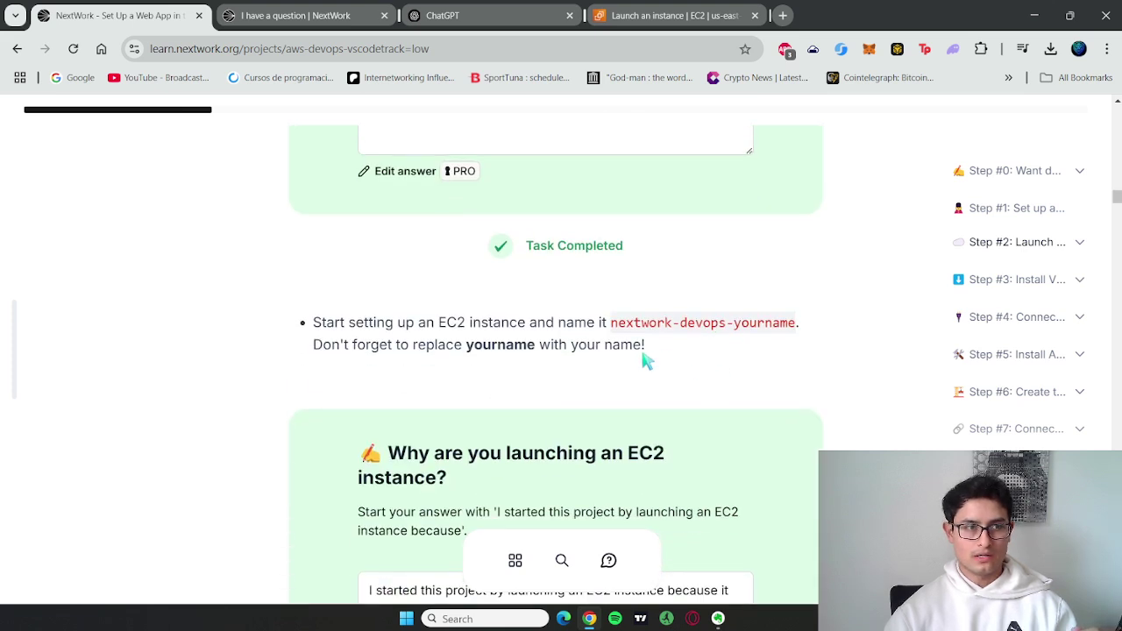
Step: Copy nextwork-devops-yourname from the guide and name the EC2 instance with it, replacing yourname with the owner's name
{"action": "left_click_drag", "start_coordinate": [794, 324], "coordinate": [604, 324]}
{"action": "left_click", "coordinate": [793, 326]}
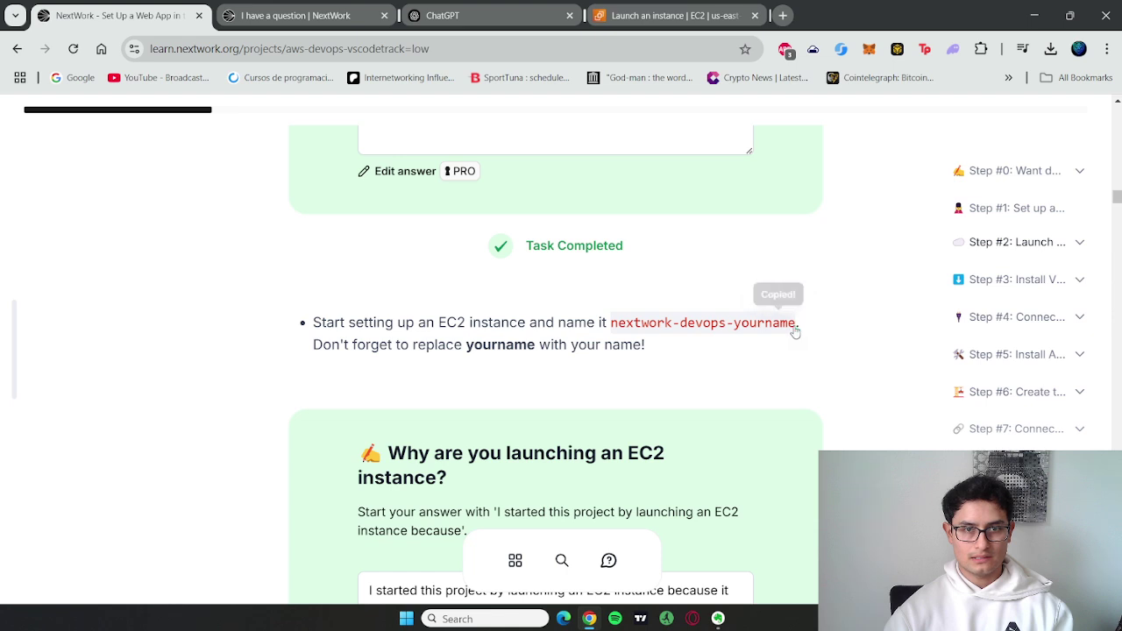
{"action": "left_click_drag", "start_coordinate": [794, 326], "coordinate": [611, 324]}
{"action": "key", "text": "ctrl+c"}
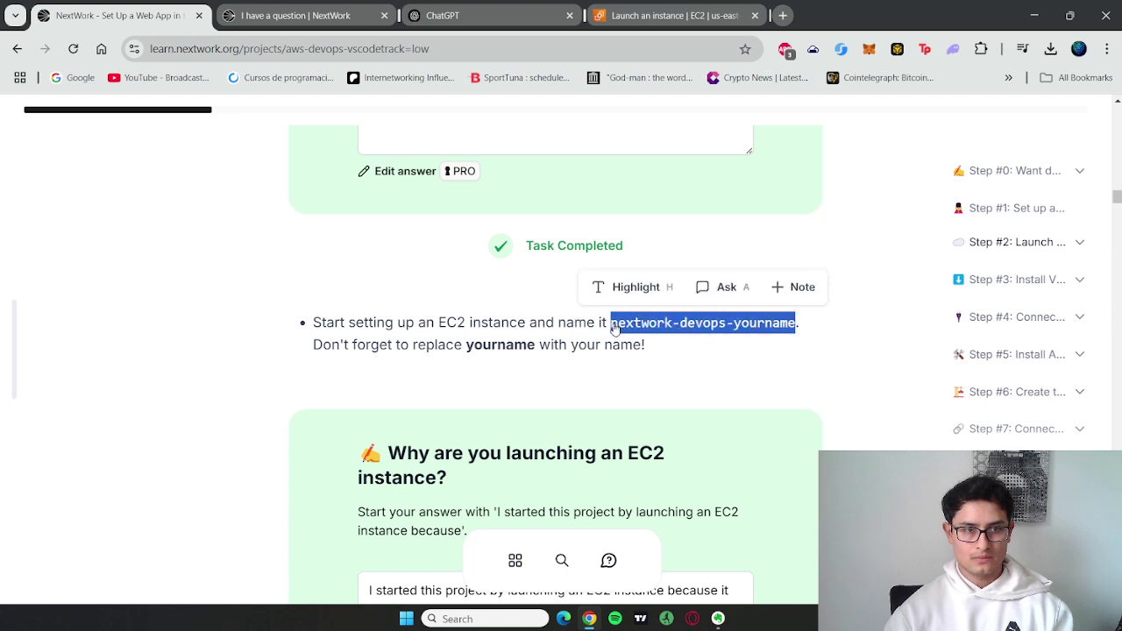
{"action": "left_click", "coordinate": [665, 15]}
{"action": "left_click", "coordinate": [216, 375]}
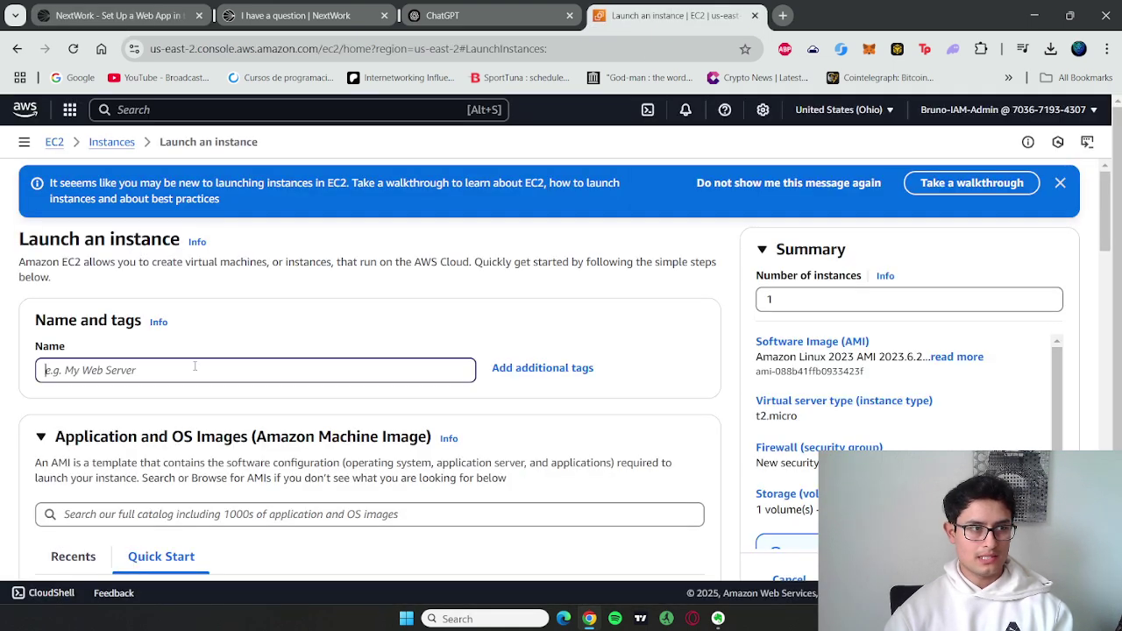
{"action": "key", "text": "ctrl+v"}
{"action": "left_click_drag", "start_coordinate": [186, 369], "coordinate": [138, 369]}
{"action": "type", "text": "BrunoSoria"}
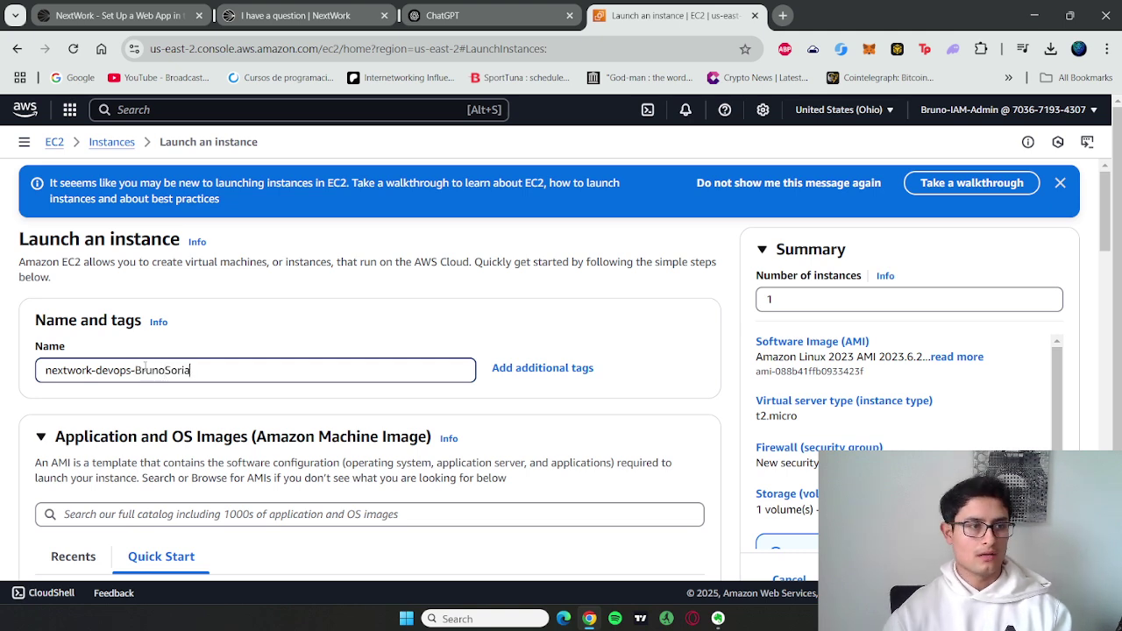
{"action": "left_click", "coordinate": [400, 345]}
Step: Return to the NextWork guide and read the "Why are you launching an EC2 instance?" answer and the key pair naming instruction
{"action": "scroll", "coordinate": [386, 344], "scroll_direction": "down", "scroll_amount": 4}
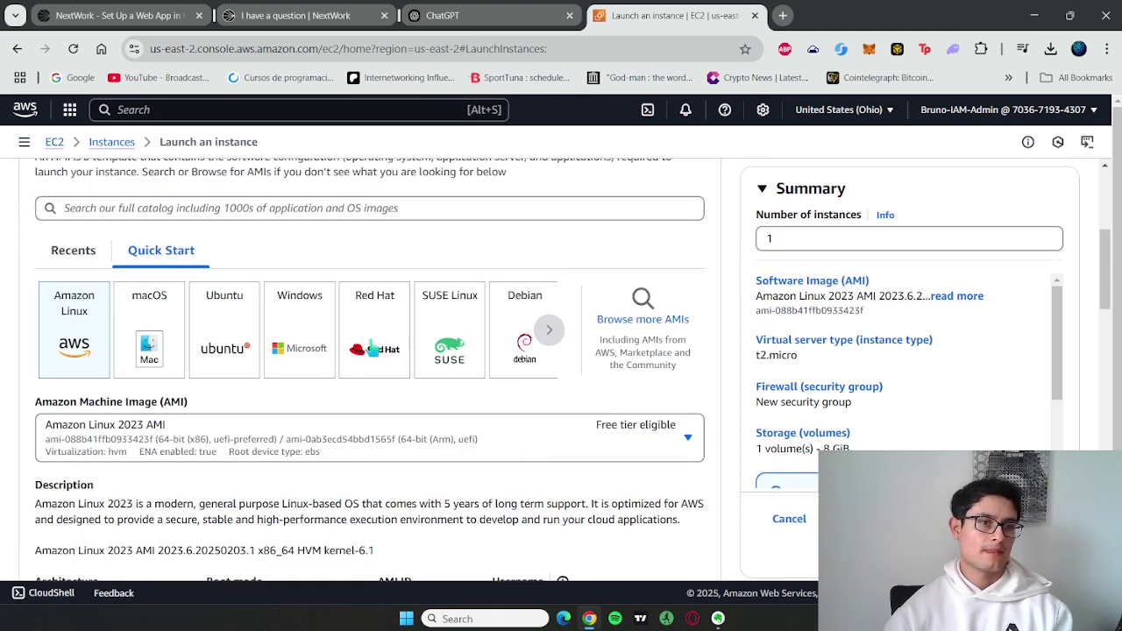
{"action": "scroll", "coordinate": [388, 344], "scroll_direction": "up", "scroll_amount": 3}
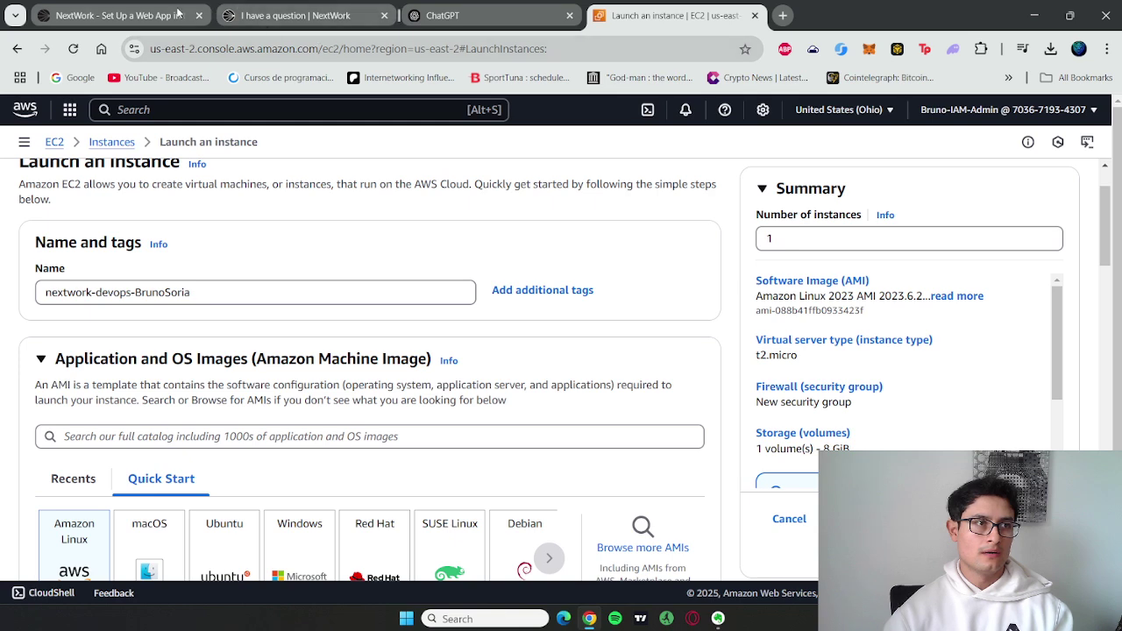
{"action": "left_click", "coordinate": [180, 14]}
{"action": "scroll", "coordinate": [493, 366], "scroll_direction": "down", "scroll_amount": 3}
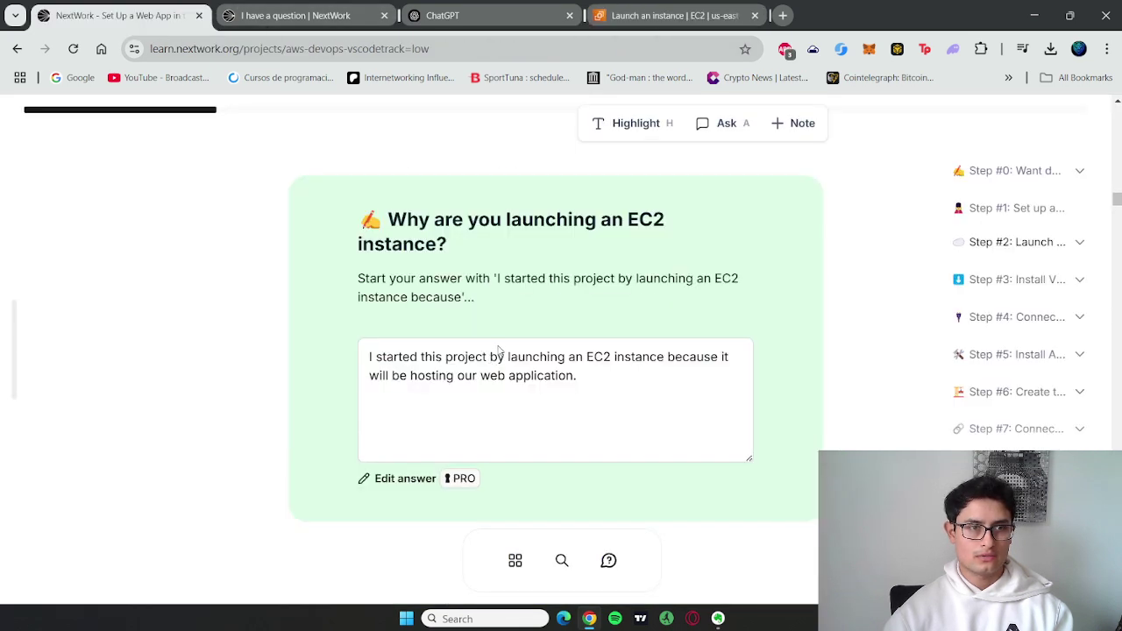
{"action": "scroll", "coordinate": [500, 353], "scroll_direction": "down", "scroll_amount": 4}
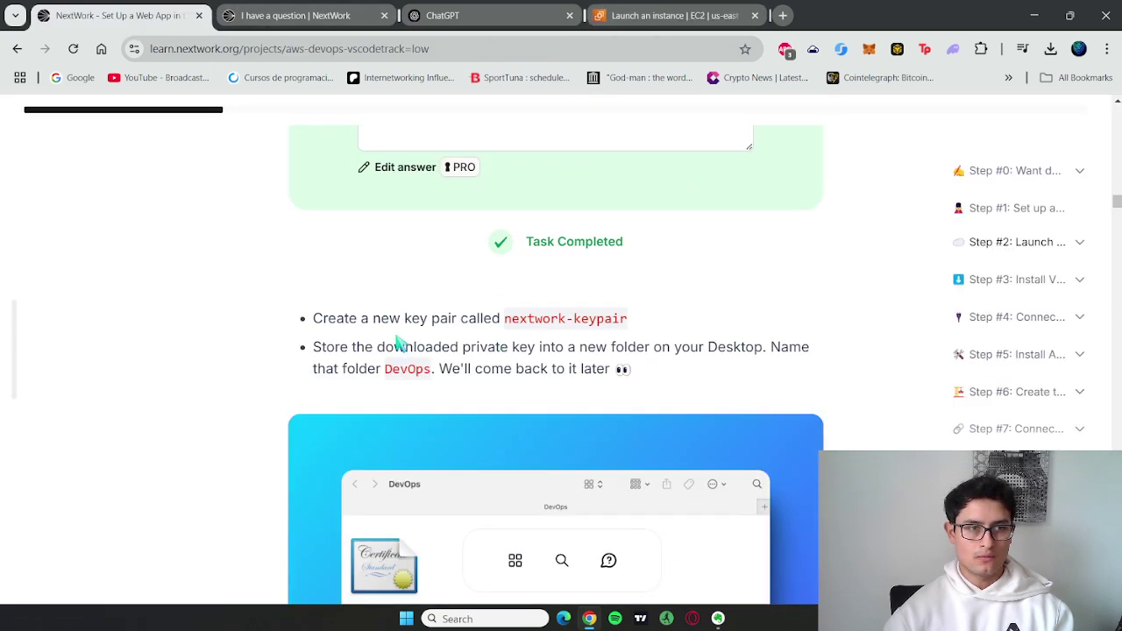
{"action": "left_click_drag", "start_coordinate": [627, 322], "coordinate": [512, 322]}
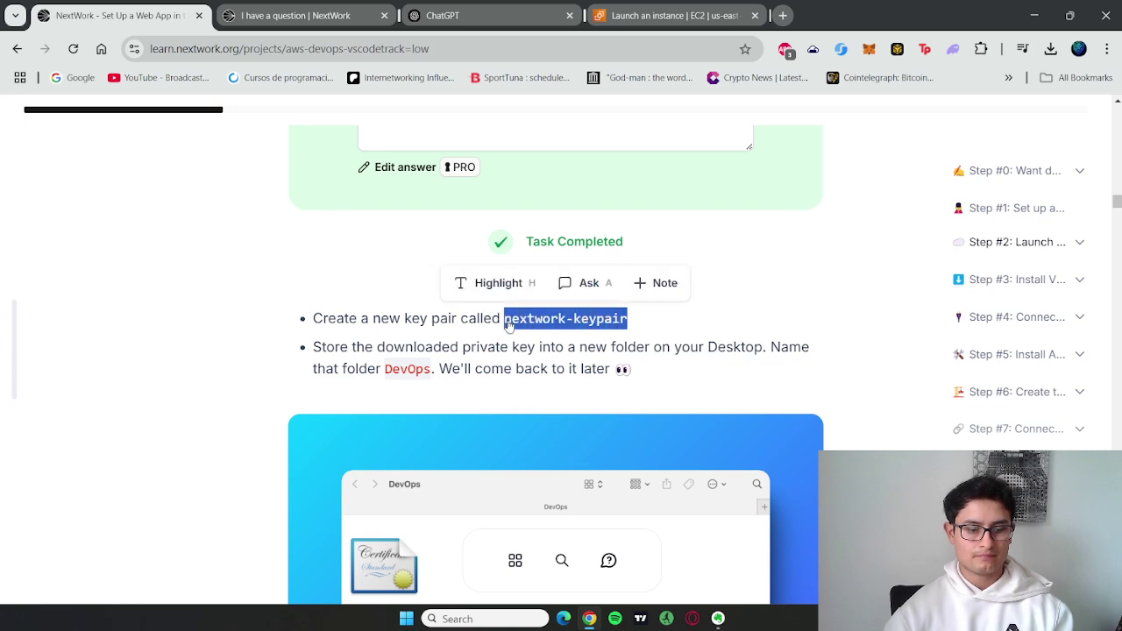
Step: Switch to the AWS launch form and look over the machine image and instance type sections
{"action": "left_click", "coordinate": [650, 8]}
{"action": "scroll", "coordinate": [429, 321], "scroll_direction": "down", "scroll_amount": 2}
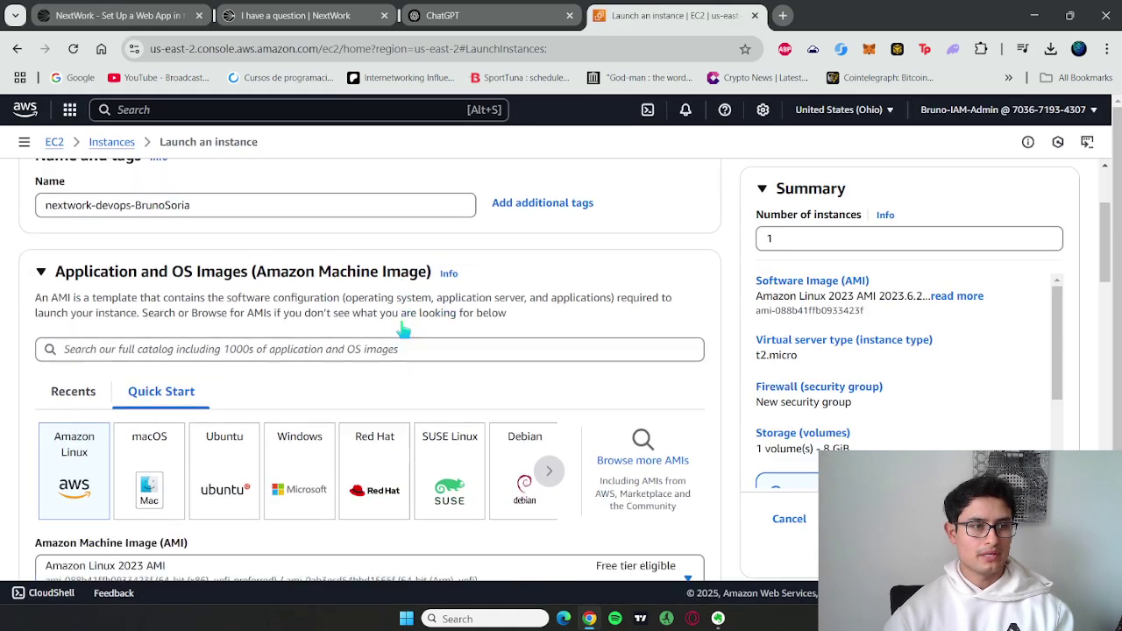
{"action": "scroll", "coordinate": [407, 321], "scroll_direction": "down", "scroll_amount": 3}
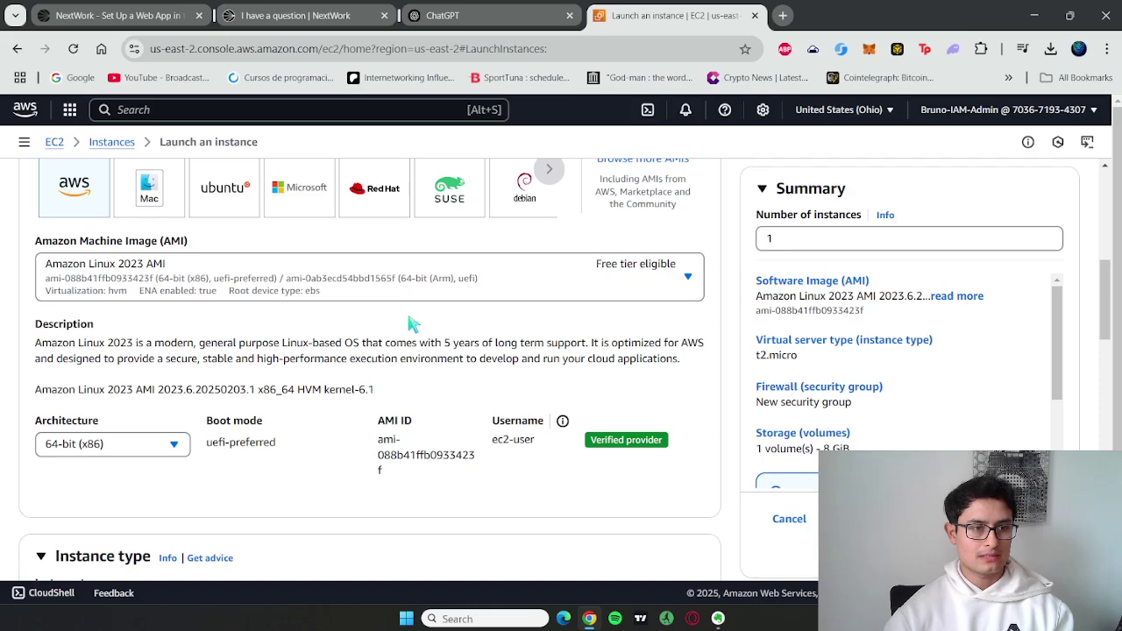
{"action": "scroll", "coordinate": [412, 324], "scroll_direction": "down", "scroll_amount": 1}
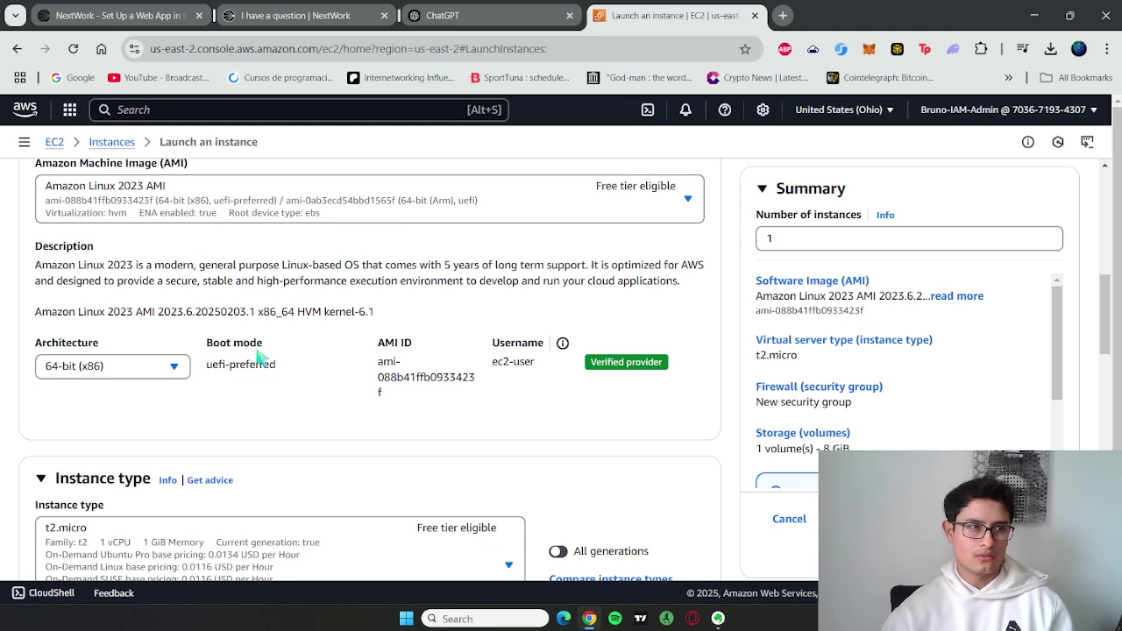
{"action": "scroll", "coordinate": [261, 359], "scroll_direction": "down", "scroll_amount": 3}
{"action": "scroll", "coordinate": [257, 358], "scroll_direction": "up", "scroll_amount": 4}
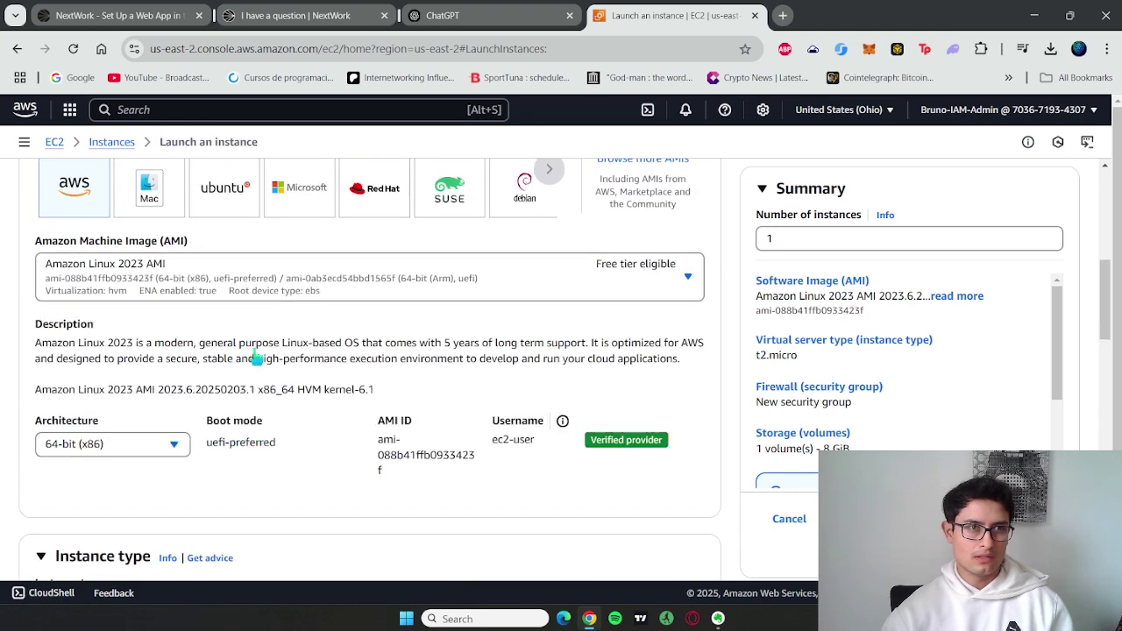
Step: Read the guide's instructions on storing the private key in a DevOps folder and the "What is a key pair?" explanation
{"action": "left_click", "coordinate": [184, 21]}
{"action": "left_click", "coordinate": [383, 343]}
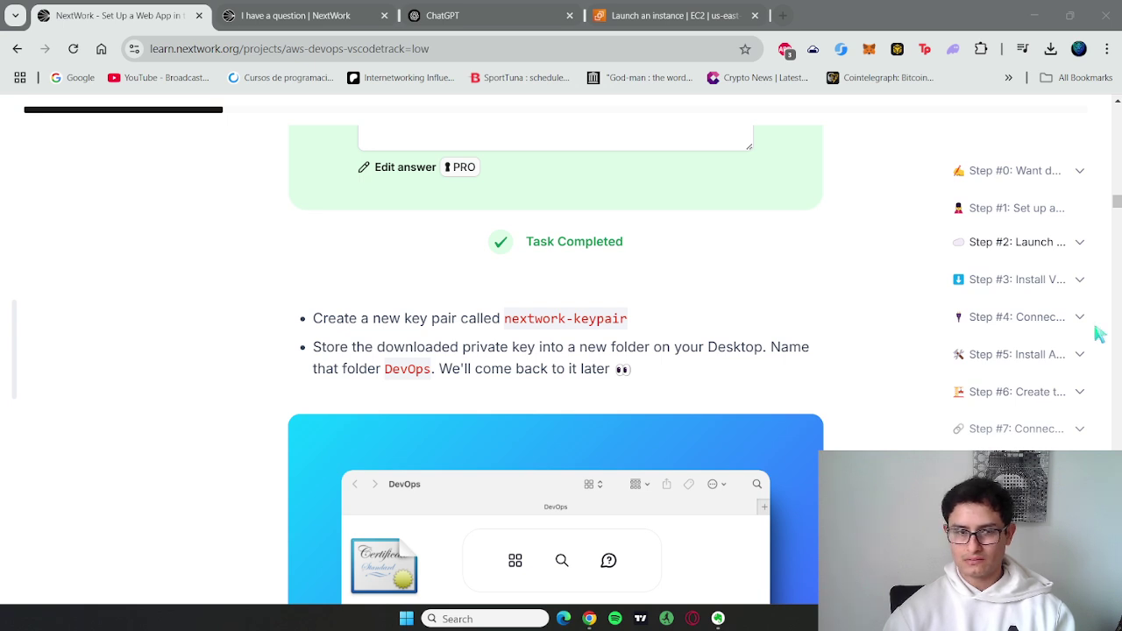
{"action": "scroll", "coordinate": [684, 323], "scroll_direction": "down", "scroll_amount": 3}
{"action": "scroll", "coordinate": [683, 338], "scroll_direction": "down", "scroll_amount": 6}
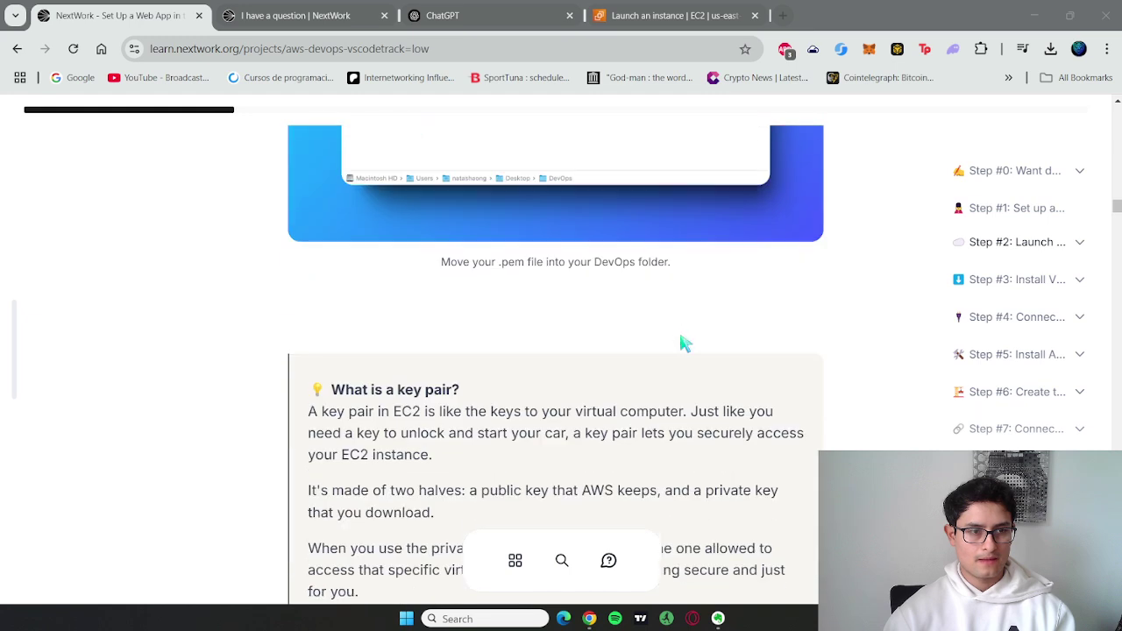
{"action": "scroll", "coordinate": [683, 342], "scroll_direction": "up", "scroll_amount": 2}
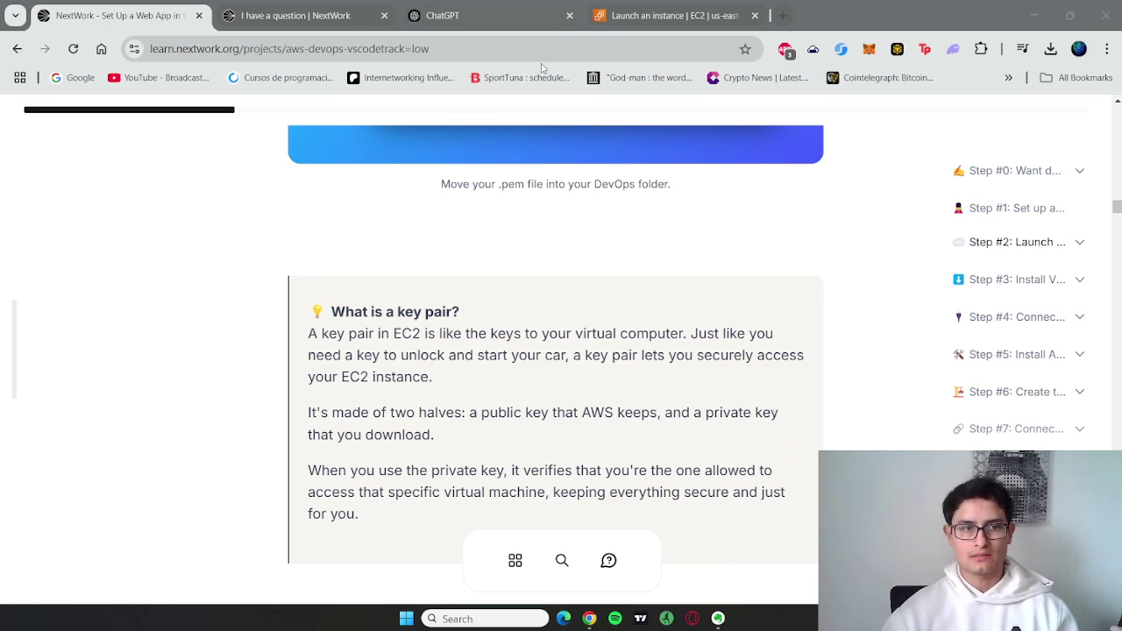
{"action": "scroll", "coordinate": [698, 333], "scroll_direction": "up", "scroll_amount": 6}
{"action": "scroll", "coordinate": [698, 355], "scroll_direction": "down", "scroll_amount": 4}
{"action": "scroll", "coordinate": [700, 357], "scroll_direction": "up", "scroll_amount": 3}
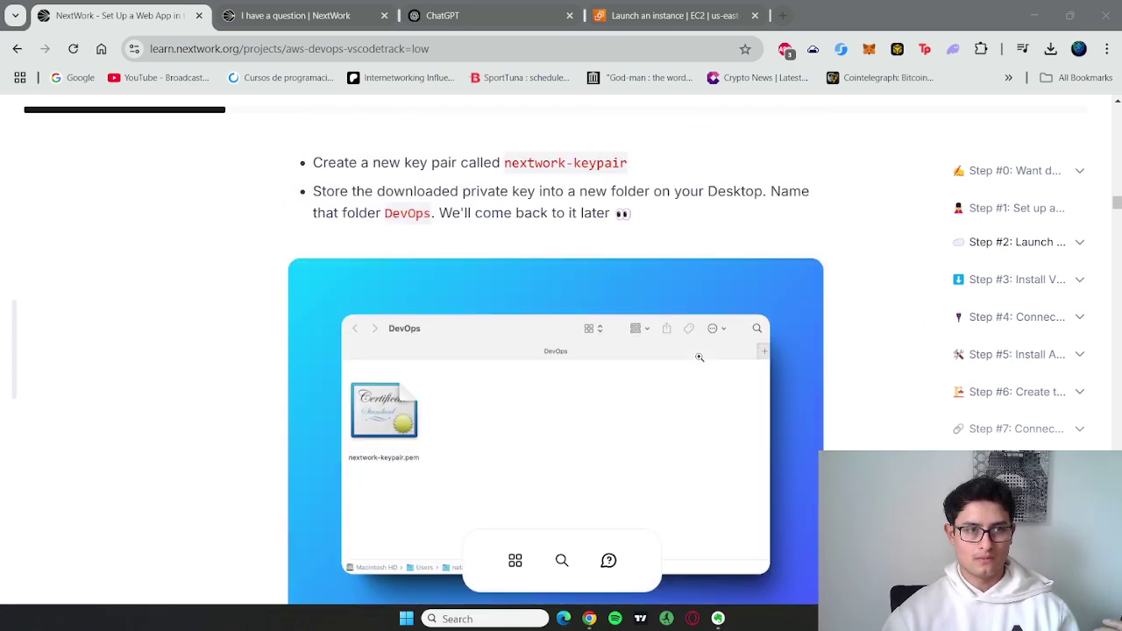
Step: Go back to the AWS launch form and review the Amazon Linux machine image, its free tier eligibility and architecture
{"action": "left_click", "coordinate": [666, 15]}
{"action": "scroll", "coordinate": [429, 386], "scroll_direction": "up", "scroll_amount": 3}
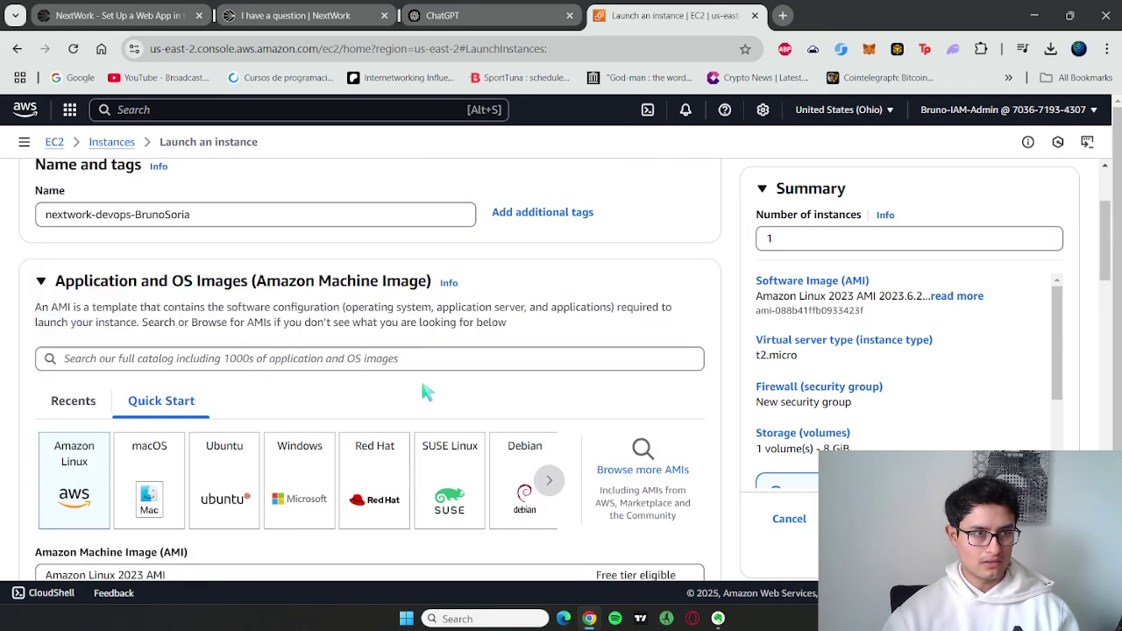
{"action": "scroll", "coordinate": [427, 386], "scroll_direction": "down", "scroll_amount": 1}
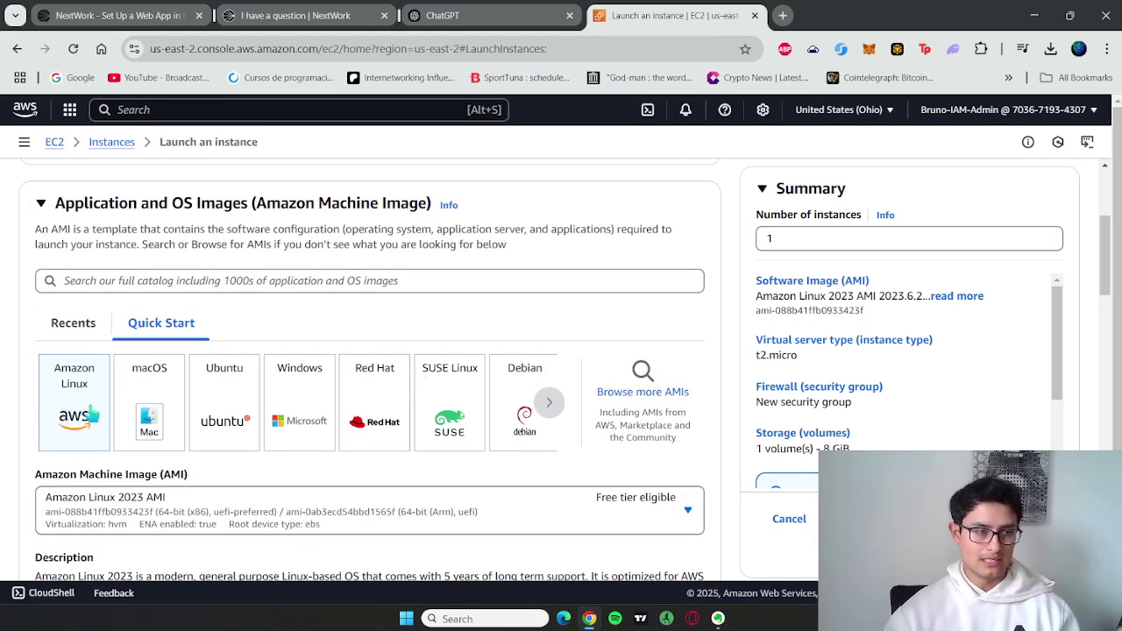
{"action": "scroll", "coordinate": [89, 409], "scroll_direction": "down", "scroll_amount": 2}
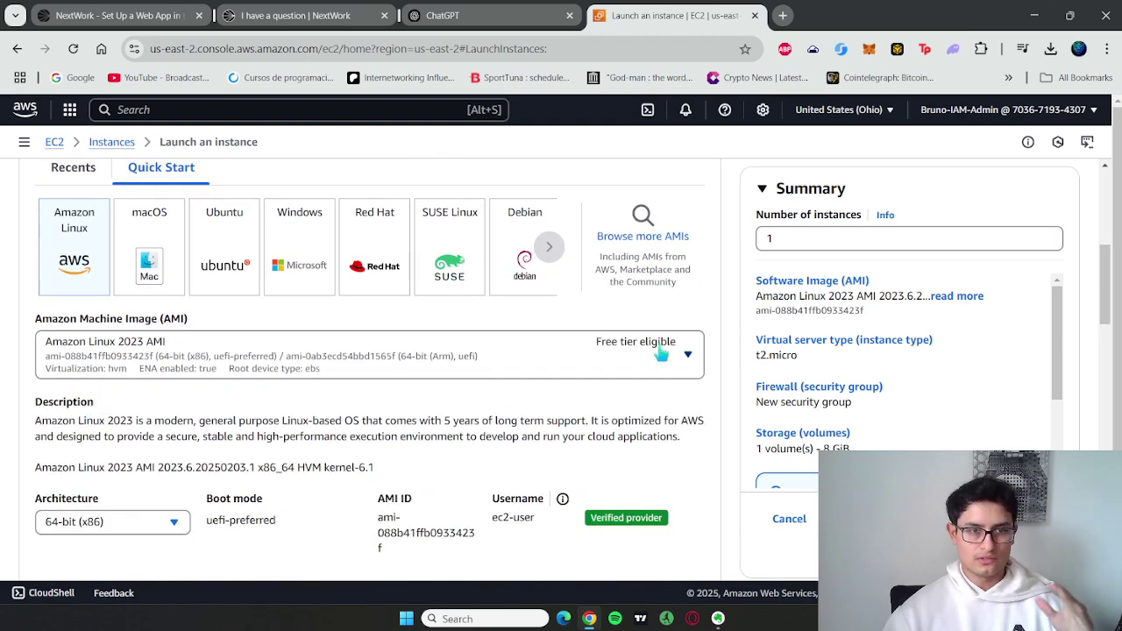
{"action": "scroll", "coordinate": [692, 393], "scroll_direction": "down", "scroll_amount": 3}
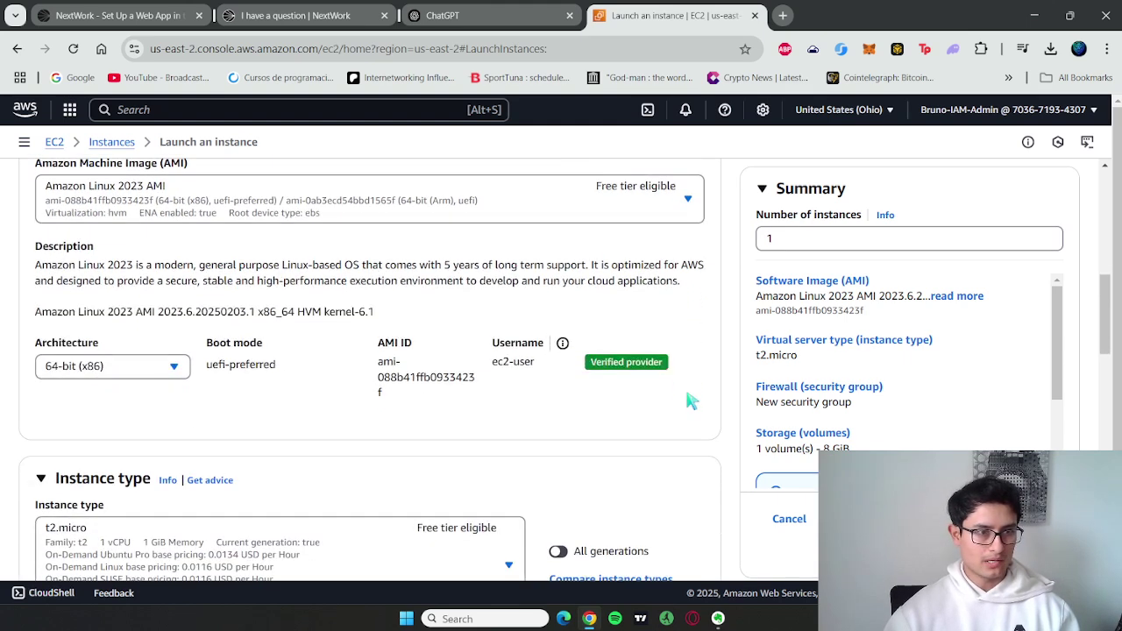
{"action": "scroll", "coordinate": [690, 396], "scroll_direction": "down", "scroll_amount": 1}
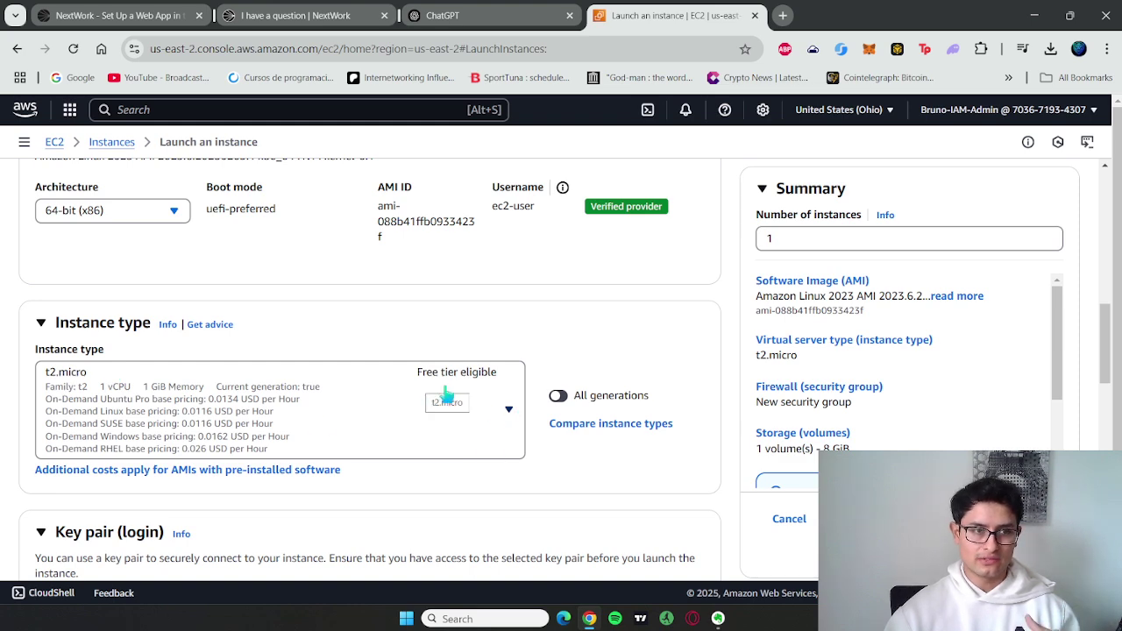
Step: Browse the available instance types and their pricing, keeping the t2.micro selection
{"action": "left_click", "coordinate": [509, 412]}
{"action": "scroll", "coordinate": [364, 326], "scroll_direction": "down", "scroll_amount": 5}
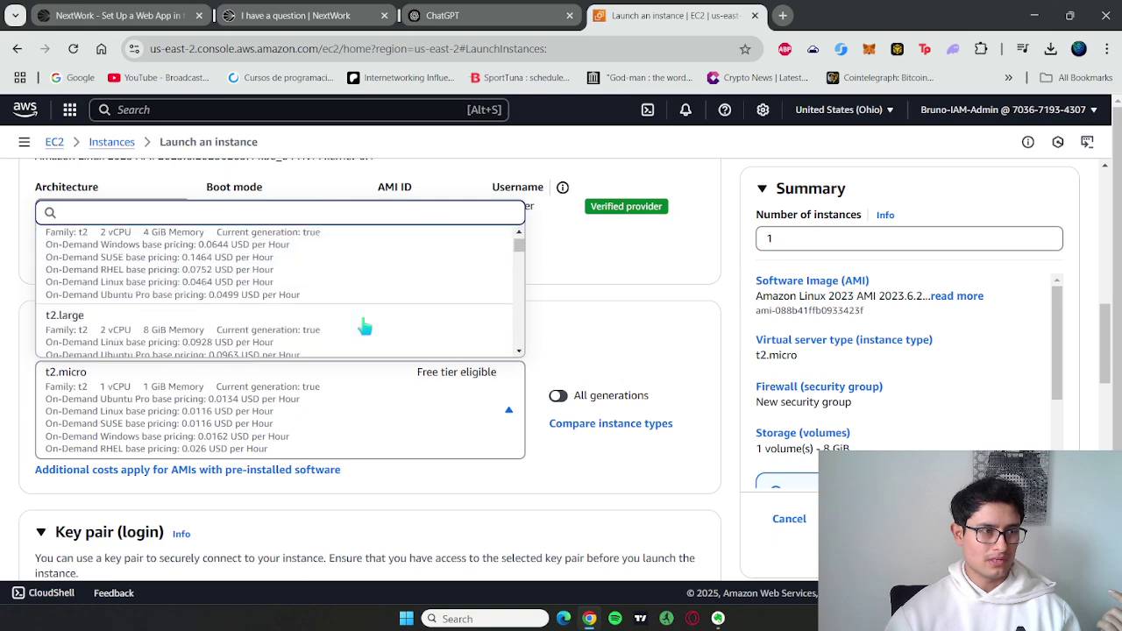
{"action": "scroll", "coordinate": [386, 321], "scroll_direction": "up", "scroll_amount": 2}
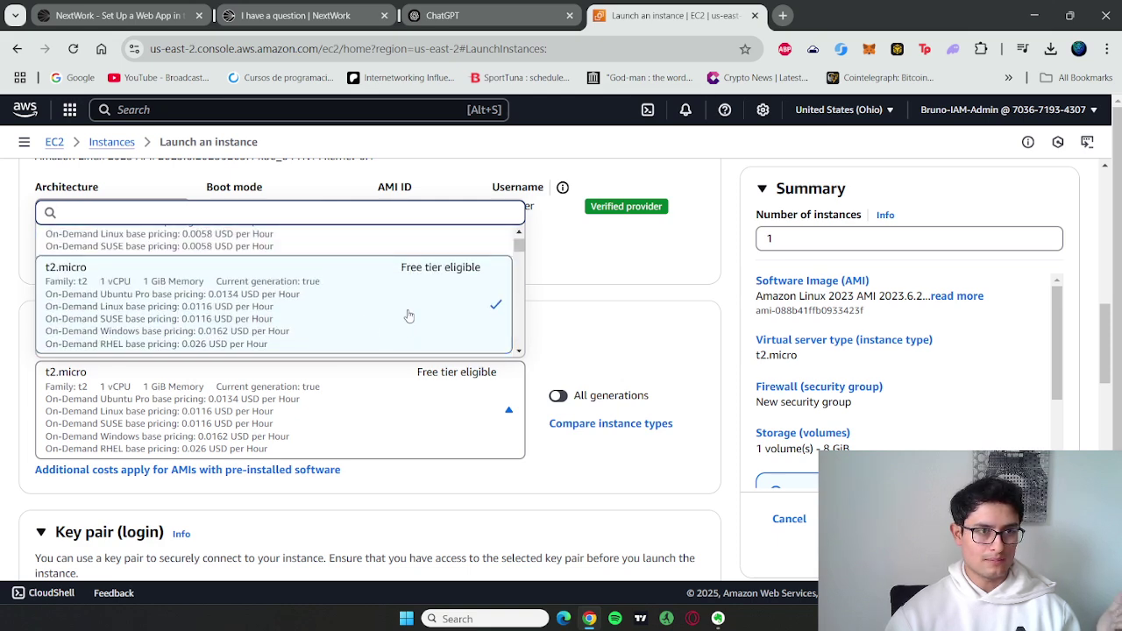
{"action": "left_click", "coordinate": [594, 298]}
Step: Check the existing key pairs in the Key pair (login) section and start creating a new key pair
{"action": "scroll", "coordinate": [553, 395], "scroll_direction": "down", "scroll_amount": 3}
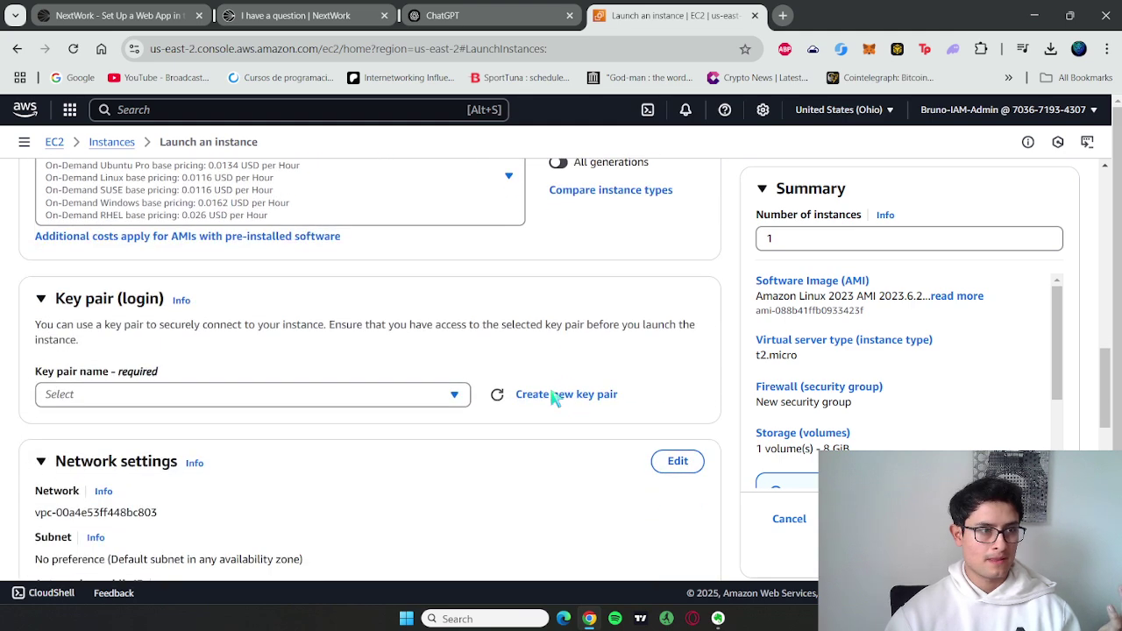
{"action": "left_click", "coordinate": [240, 401]}
{"action": "scroll", "coordinate": [207, 478], "scroll_direction": "down", "scroll_amount": 1}
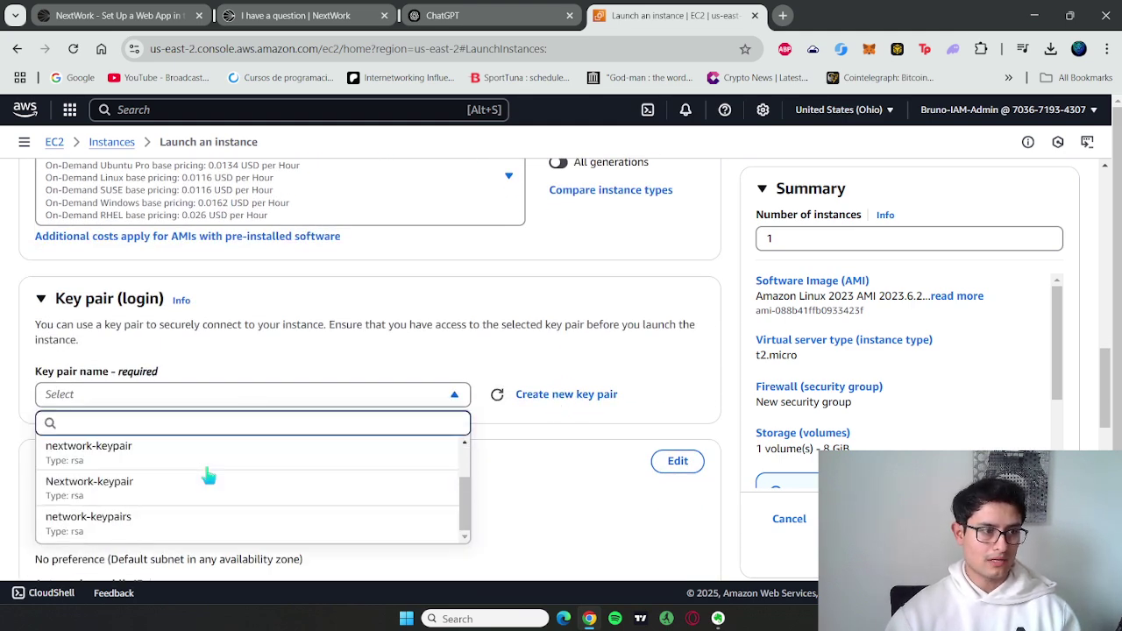
{"action": "scroll", "coordinate": [210, 498], "scroll_direction": "up", "scroll_amount": 1}
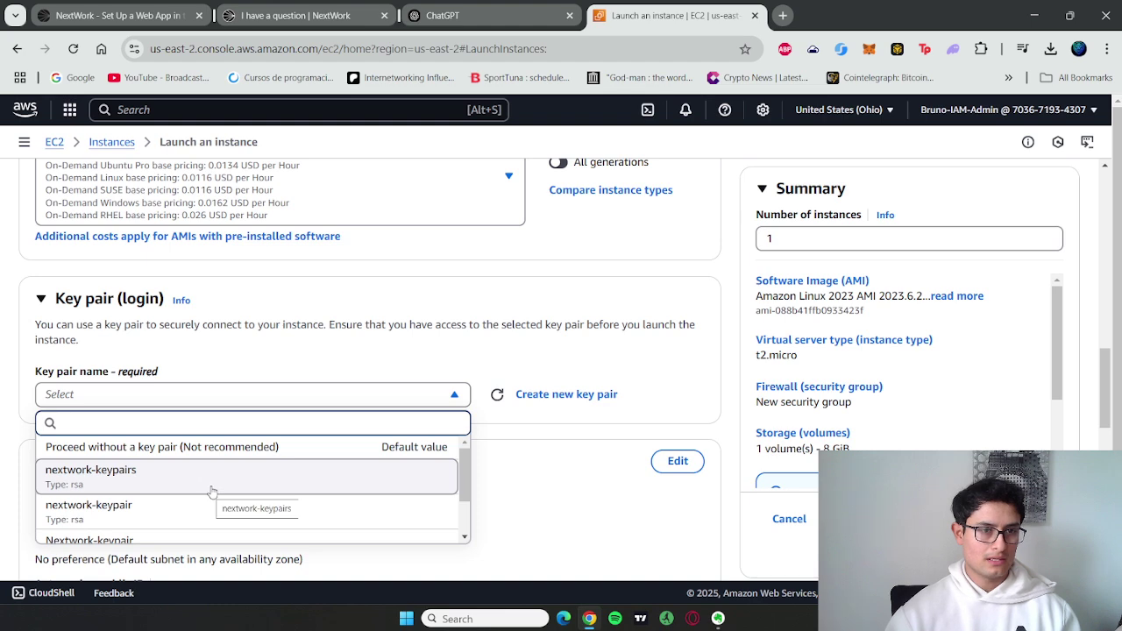
{"action": "left_click", "coordinate": [536, 397]}
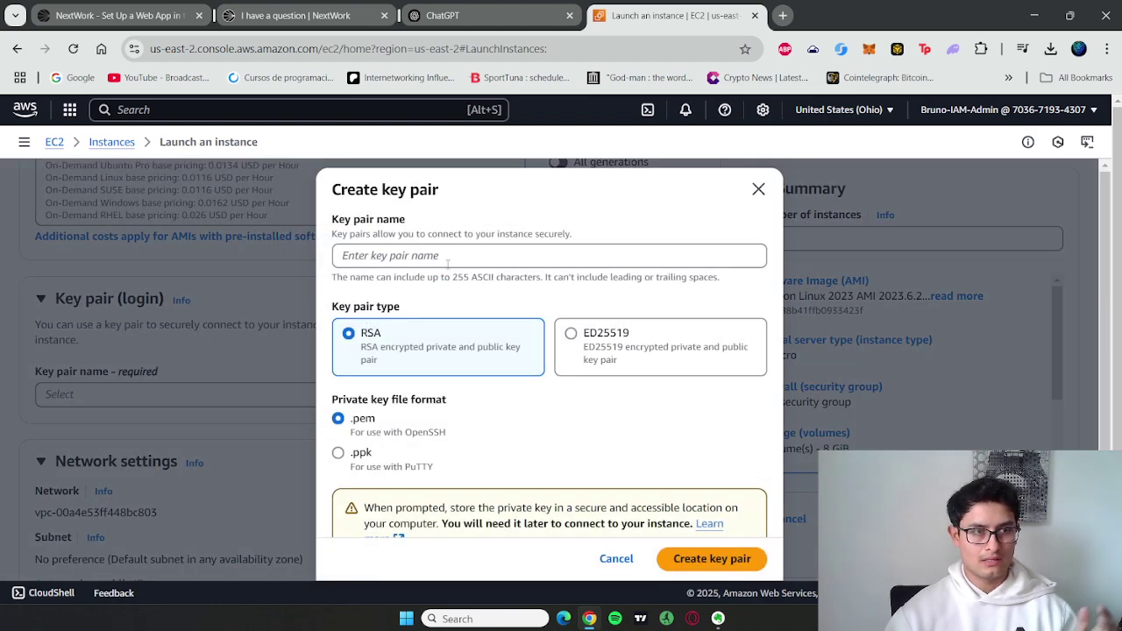
Step: Copy the key pair name nextwork-keypair from the instructions in the NextWork guide
{"action": "left_click", "coordinate": [134, 5]}
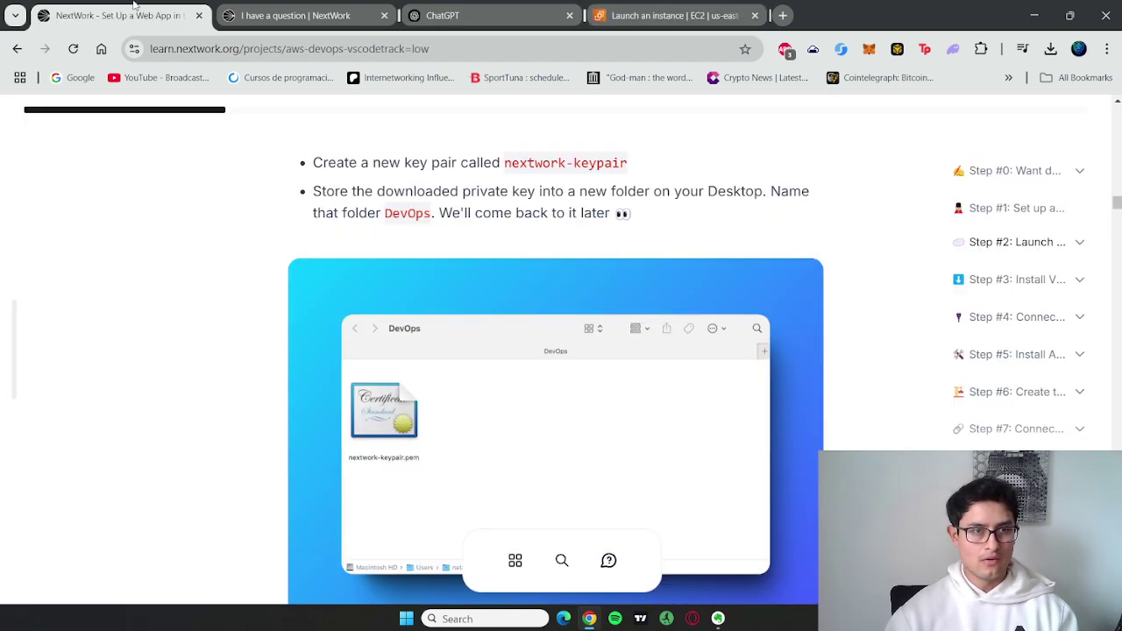
{"action": "left_click_drag", "start_coordinate": [624, 172], "coordinate": [518, 170]}
{"action": "left_click", "coordinate": [638, 172]}
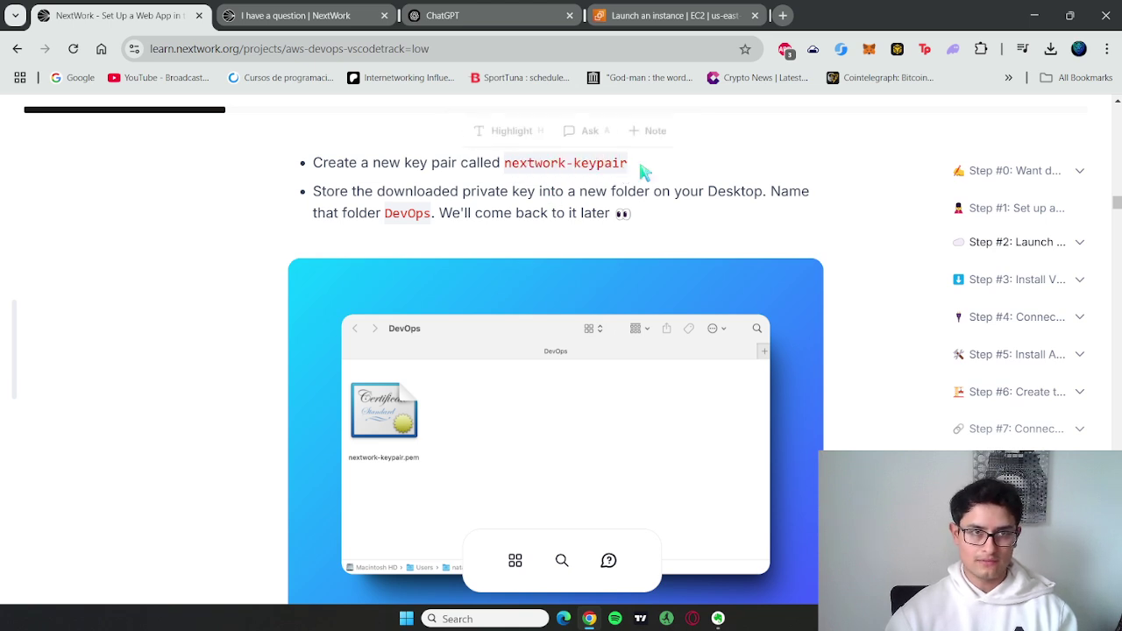
{"action": "left_click_drag", "start_coordinate": [626, 165], "coordinate": [506, 165]}
{"action": "key", "text": "ctrl+c"}
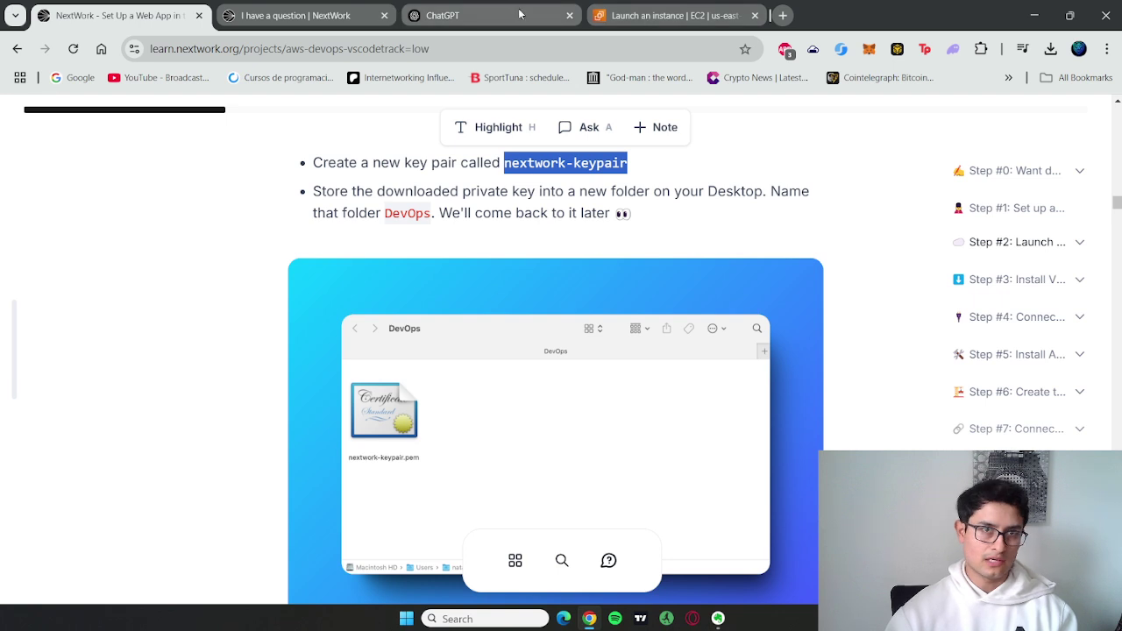
Step: Name the new AWS key pair nextwork-keypair, followed by a hyphen and the owner's full name, without a trailing space
{"action": "left_click", "coordinate": [645, 16]}
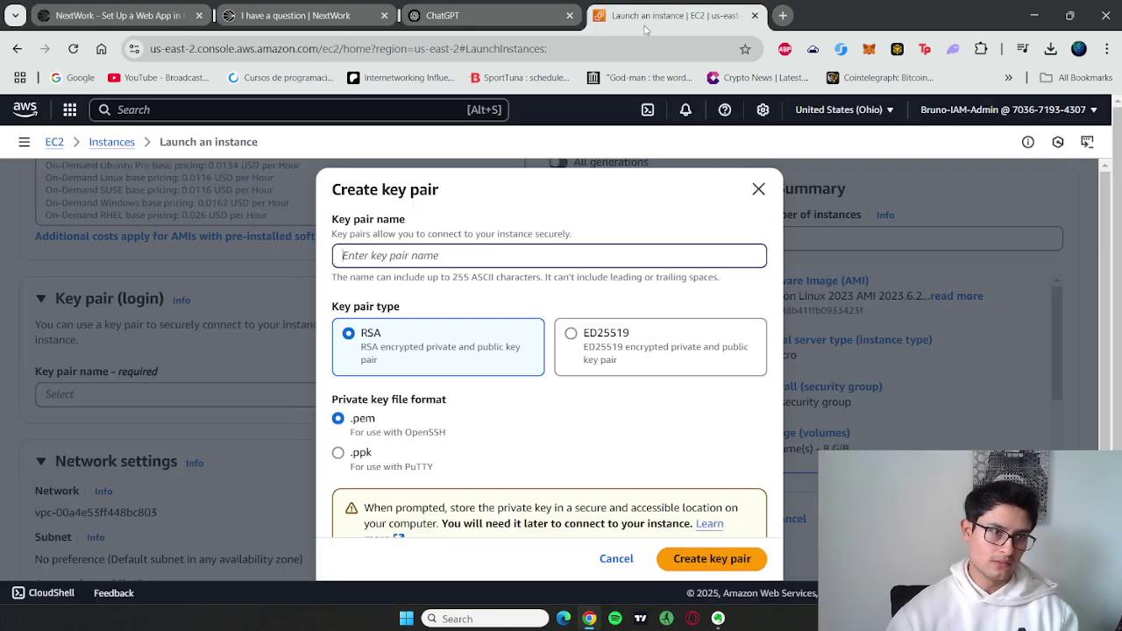
{"action": "left_click", "coordinate": [527, 249]}
{"action": "key", "text": "ctrl+v"}
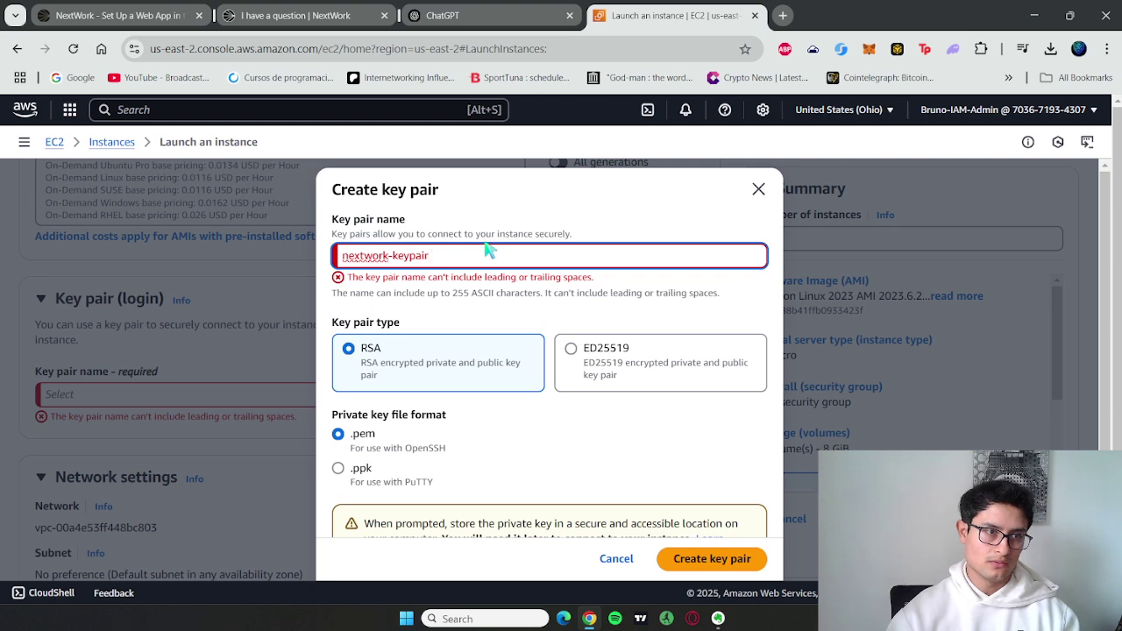
{"action": "key", "text": "BackSpace"}
{"action": "type", "text": "-"}
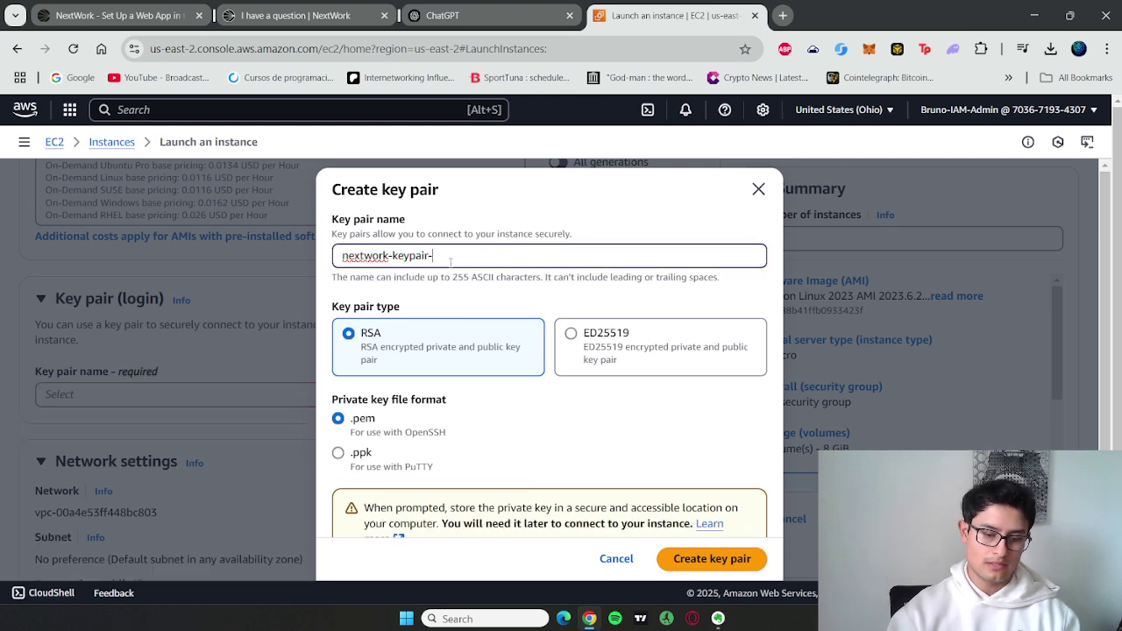
{"action": "type", "text": "BrunoS"}
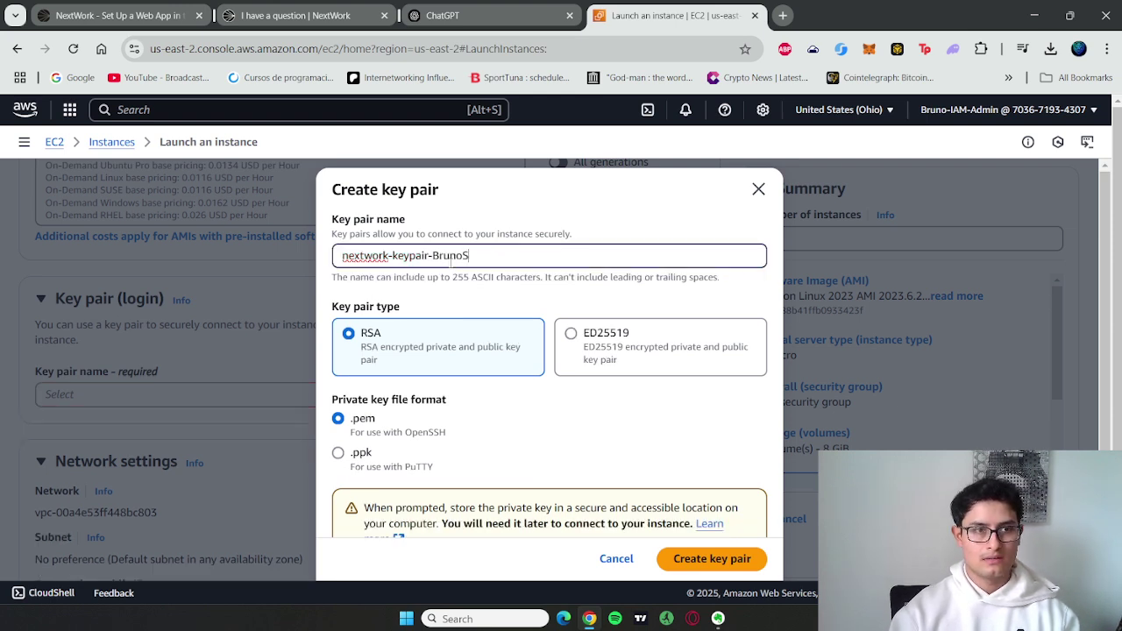
{"action": "type", "text": "oria"}
{"action": "left_click_drag", "start_coordinate": [516, 296], "coordinate": [518, 296]}
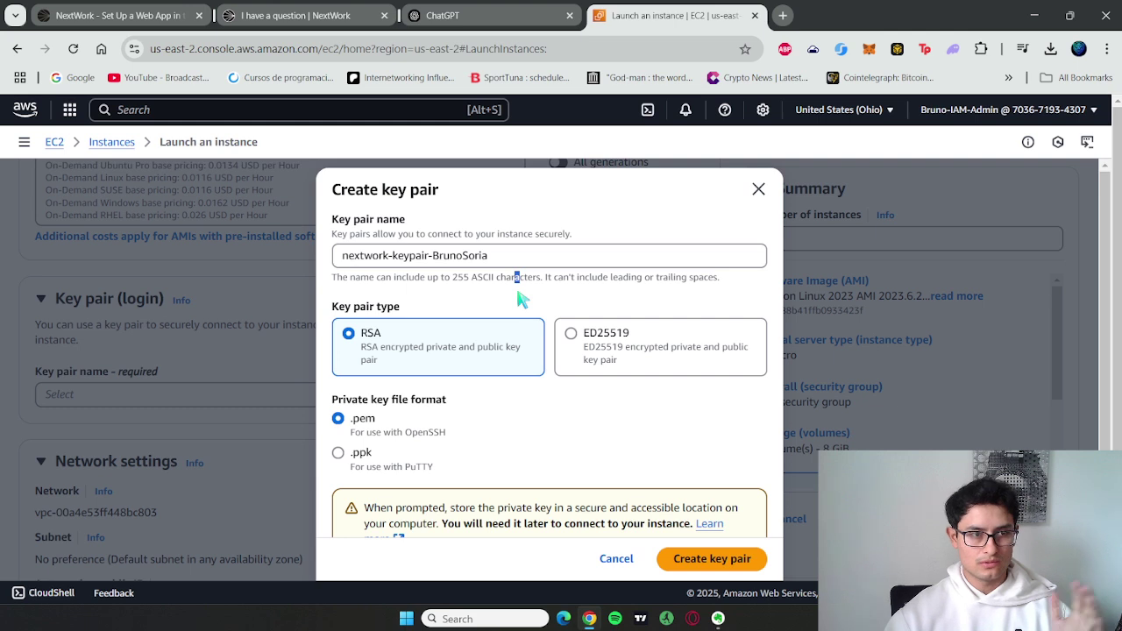
{"action": "scroll", "coordinate": [518, 298], "scroll_direction": "down", "scroll_amount": 1}
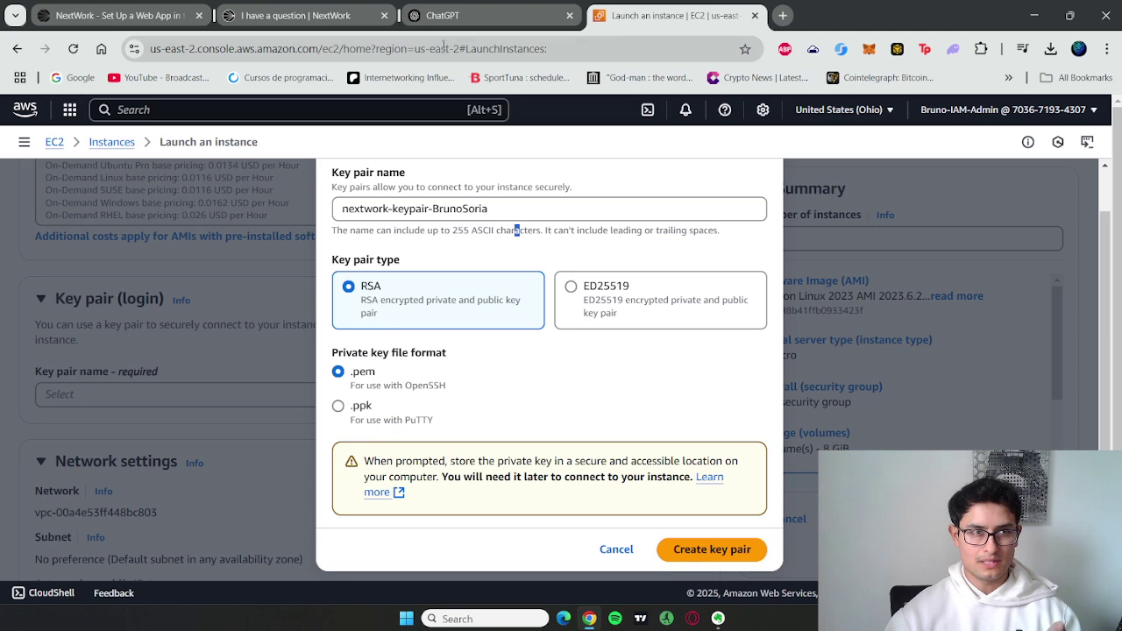
Step: Look through the guide's upcoming instructions on the .pem screenshot, SSH traffic, network settings and instance launch, and return to the key pair form
{"action": "left_click", "coordinate": [149, 25]}
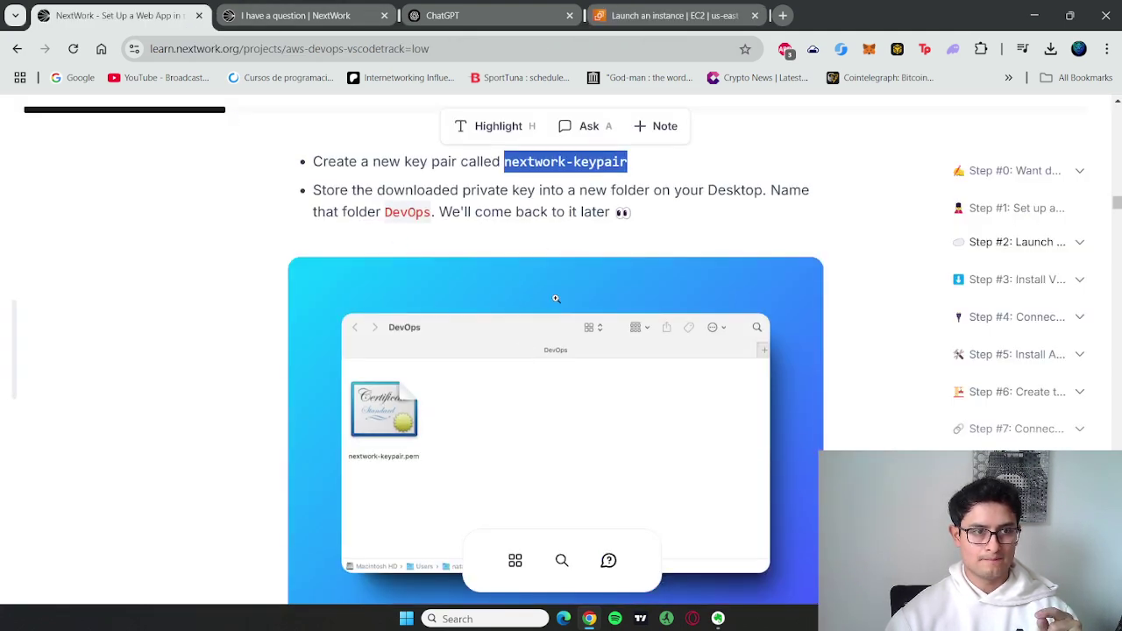
{"action": "scroll", "coordinate": [552, 348], "scroll_direction": "down", "scroll_amount": 7}
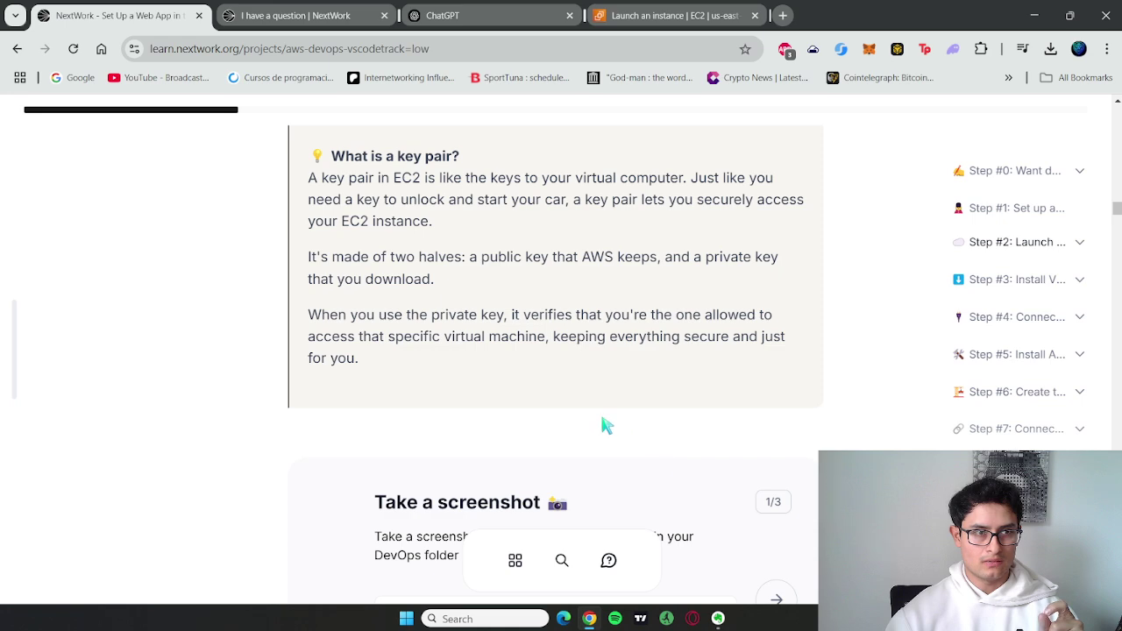
{"action": "scroll", "coordinate": [604, 425], "scroll_direction": "down", "scroll_amount": 6}
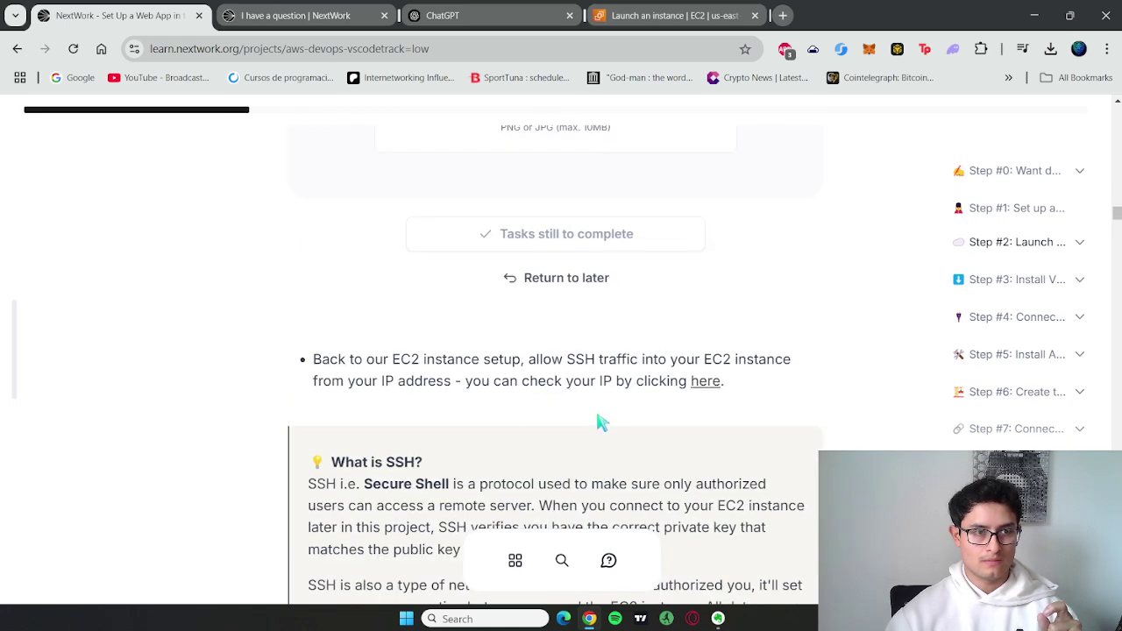
{"action": "scroll", "coordinate": [531, 405], "scroll_direction": "down", "scroll_amount": 5}
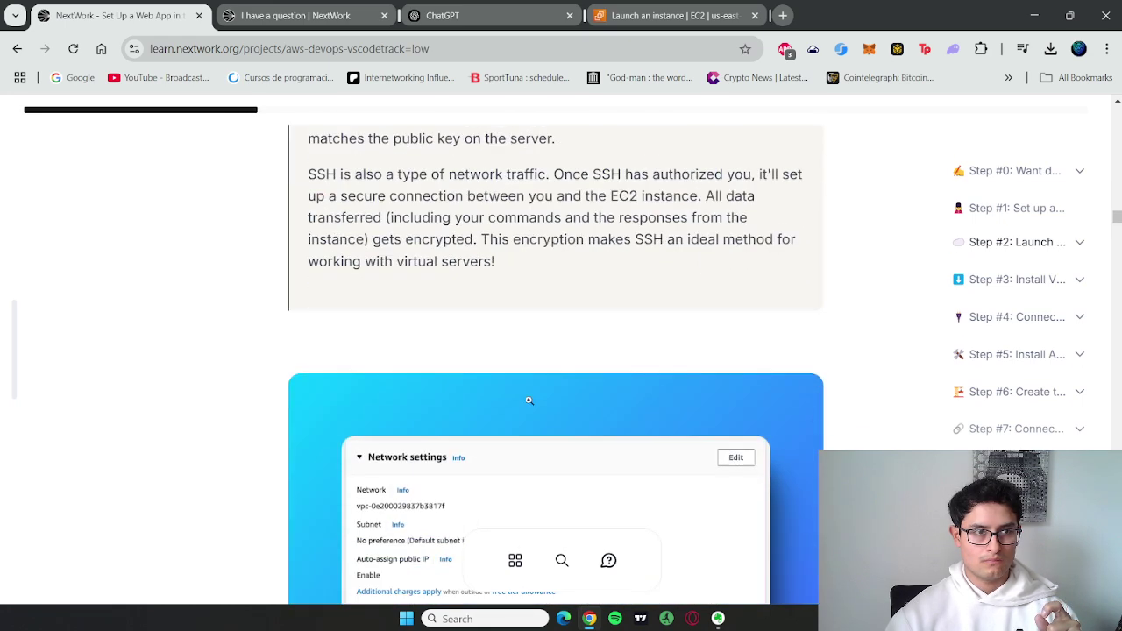
{"action": "scroll", "coordinate": [529, 400], "scroll_direction": "down", "scroll_amount": 3}
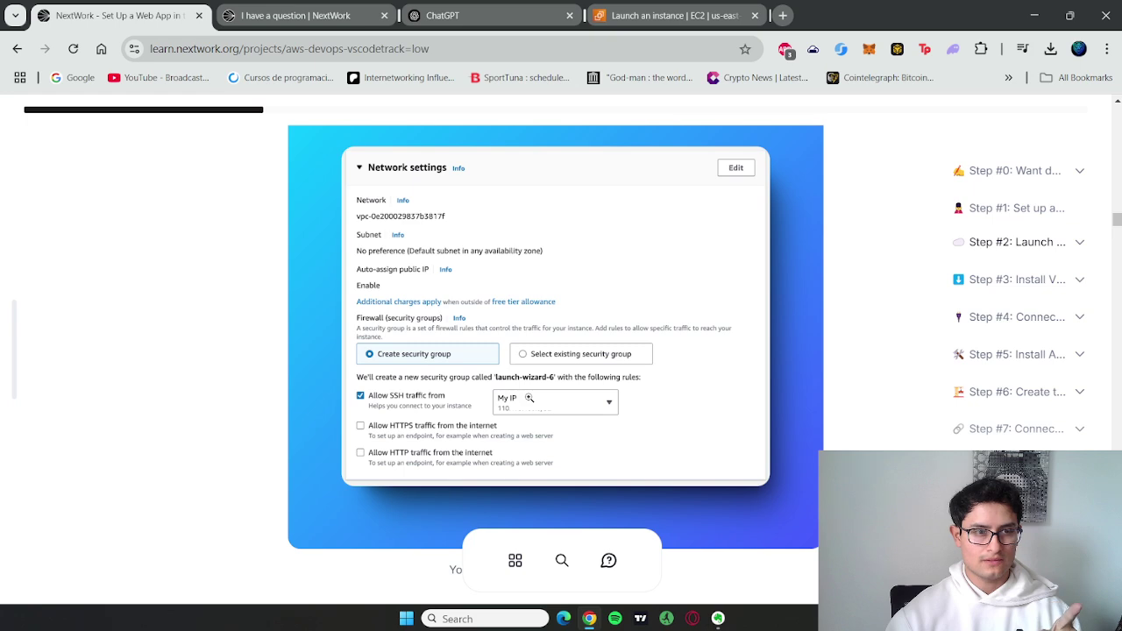
{"action": "scroll", "coordinate": [529, 398], "scroll_direction": "down", "scroll_amount": 15}
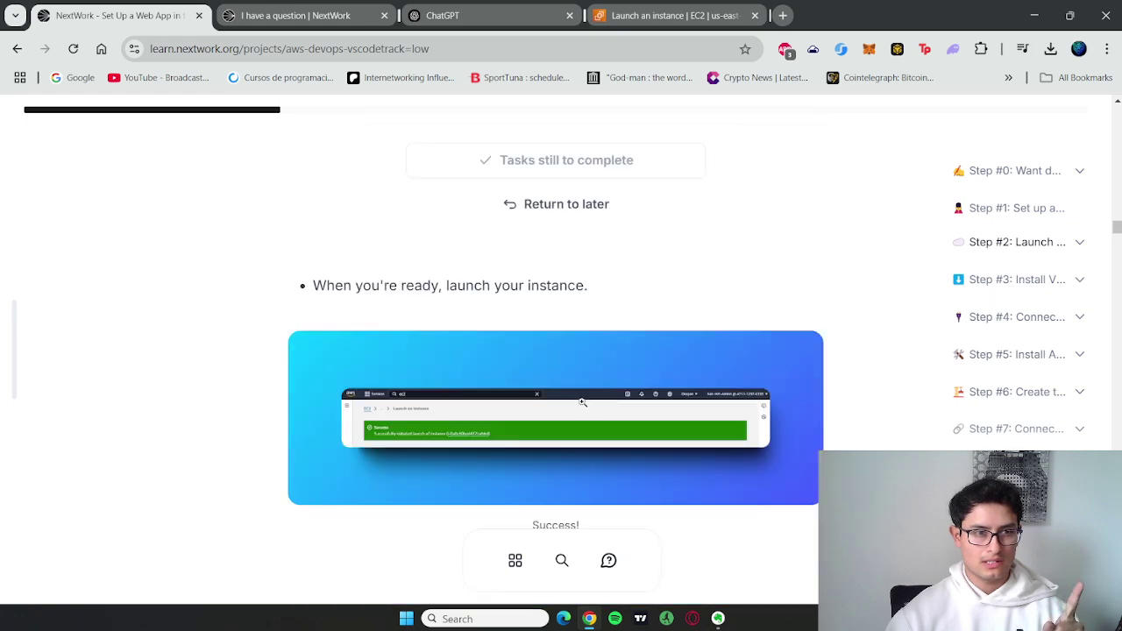
{"action": "scroll", "coordinate": [587, 412], "scroll_direction": "down", "scroll_amount": 4}
{"action": "scroll", "coordinate": [601, 421], "scroll_direction": "up", "scroll_amount": 10}
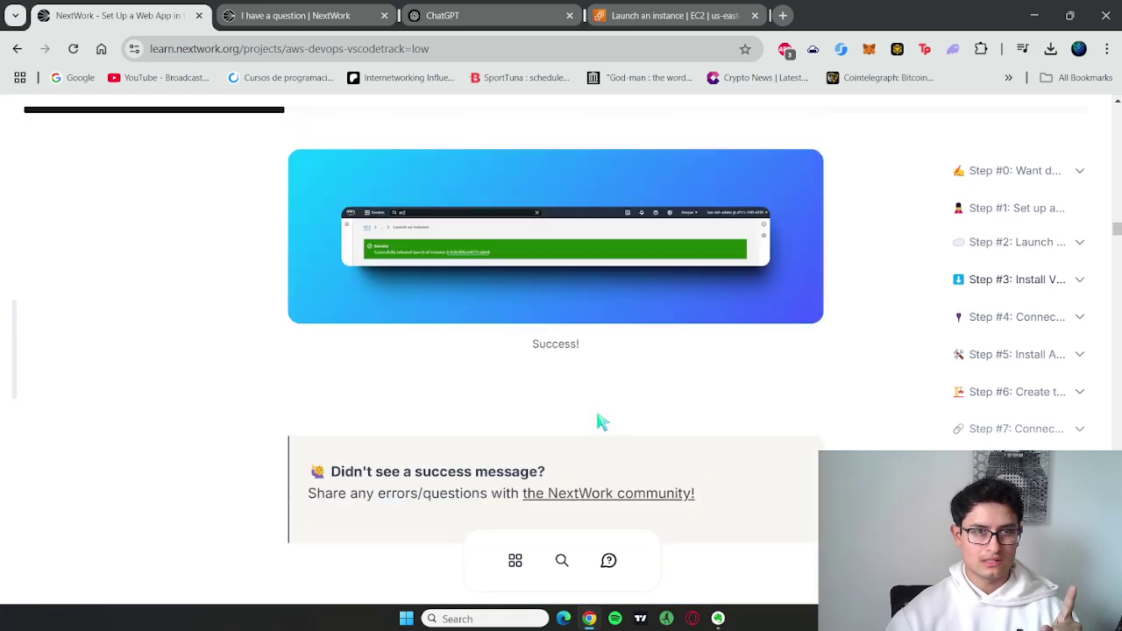
{"action": "scroll", "coordinate": [608, 411], "scroll_direction": "down", "scroll_amount": 5}
{"action": "scroll", "coordinate": [601, 108], "scroll_direction": "down", "scroll_amount": 5}
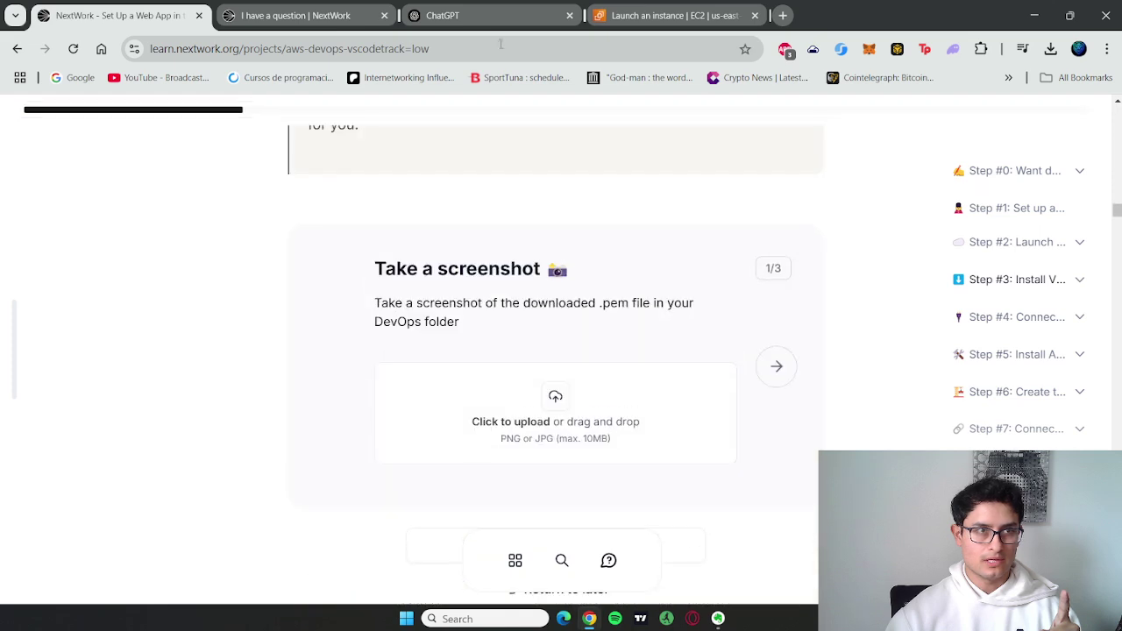
{"action": "scroll", "coordinate": [393, 281], "scroll_direction": "up", "scroll_amount": 6}
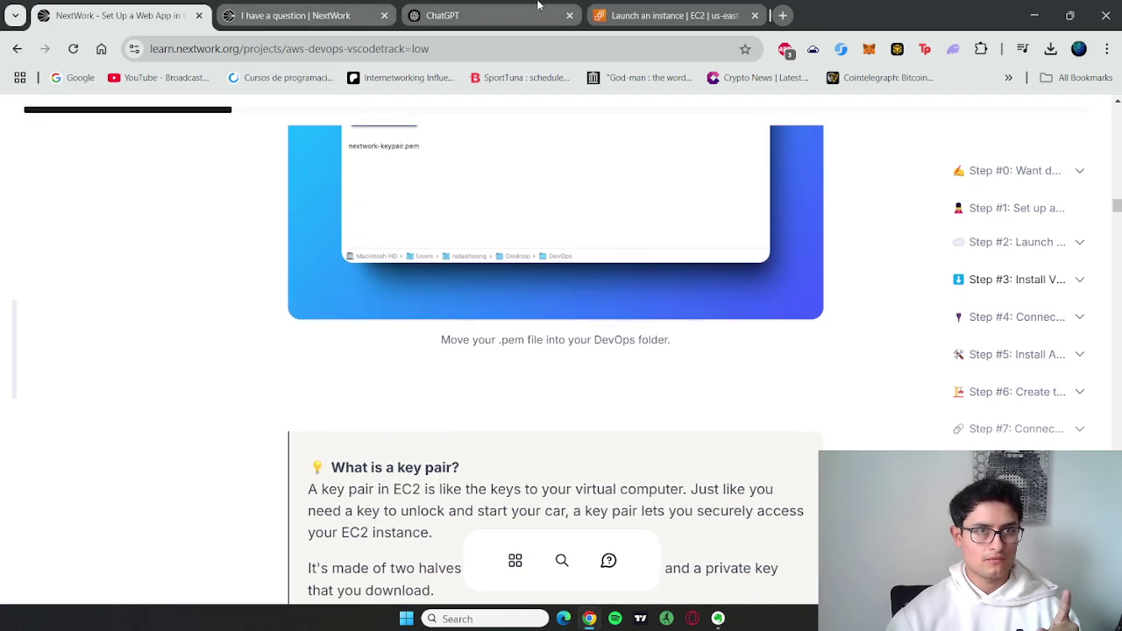
{"action": "left_click", "coordinate": [597, 8]}
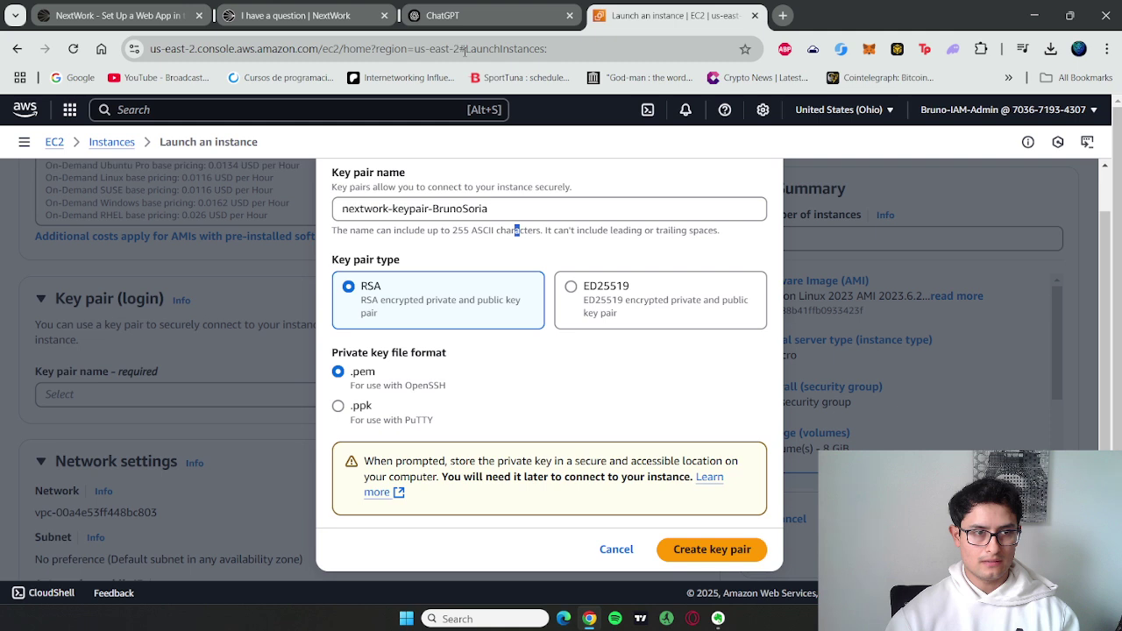
Step: Ask ChatGPT "private key file format aws key pairs. whats the difference?"
{"action": "left_click", "coordinate": [479, 17]}
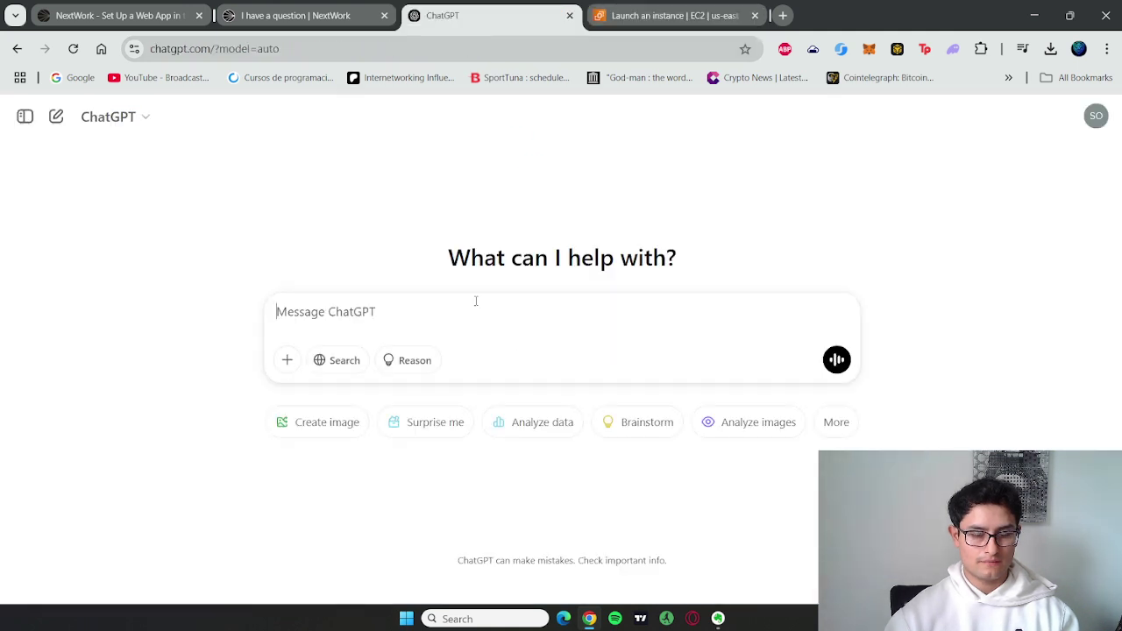
{"action": "type", "text": "pri"}
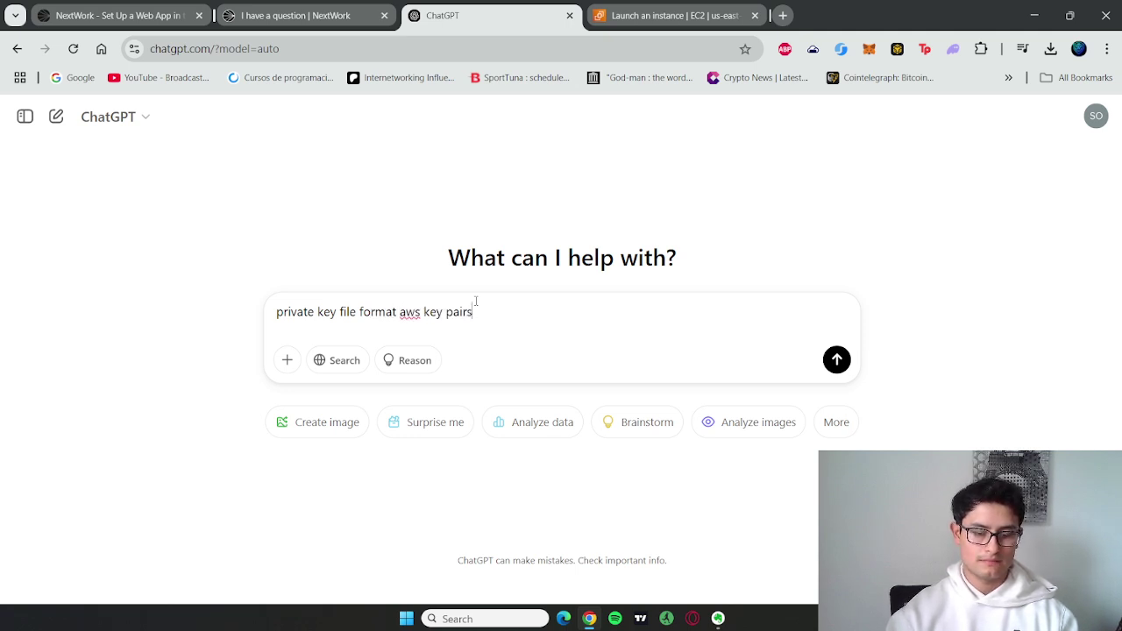
{"action": "type", "text": "hats the difference"}
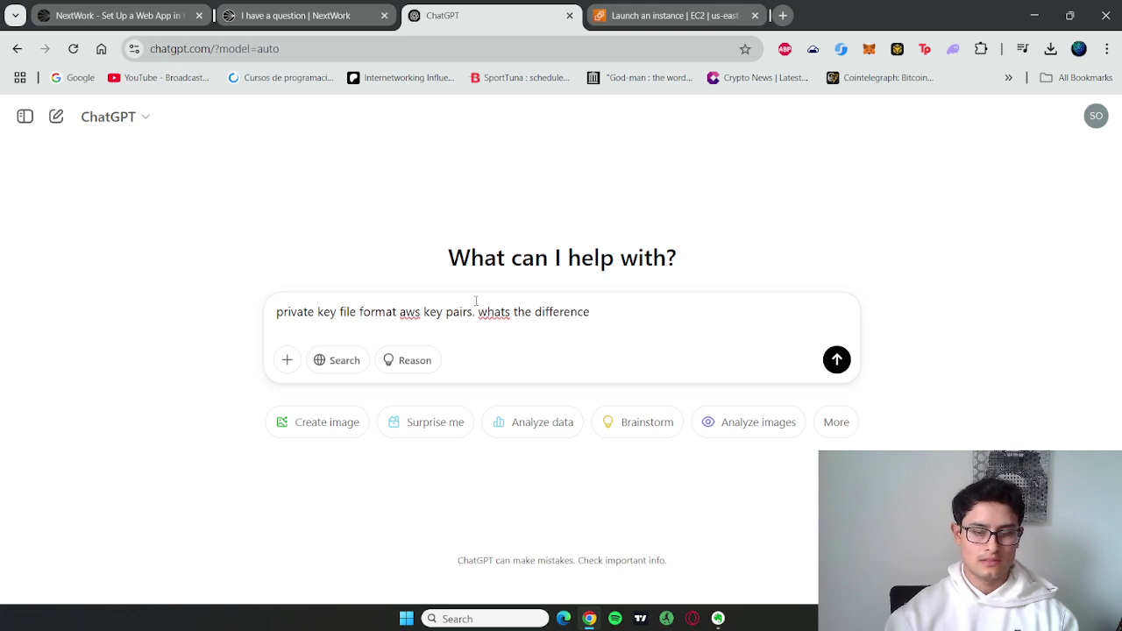
{"action": "type", "text": "?"}
{"action": "key", "text": "Return"}
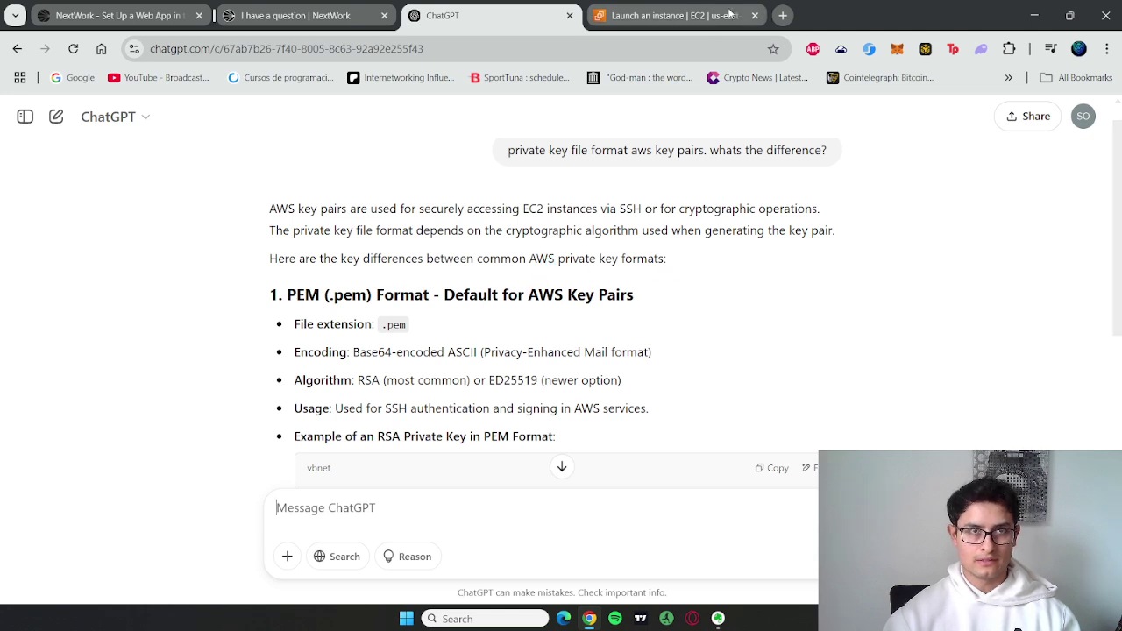
Step: Compare the AWS key type and file format options with ChatGPT's explanations of the PEM, PPK and OpenSSH formats
{"action": "left_click", "coordinate": [683, 11]}
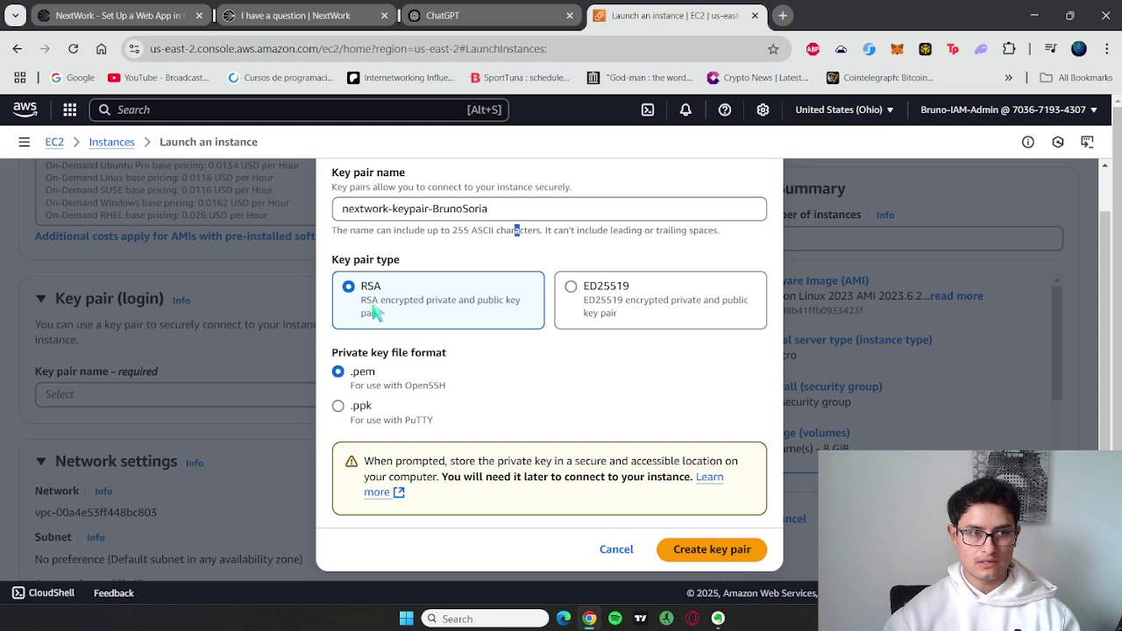
{"action": "left_click", "coordinate": [491, 16]}
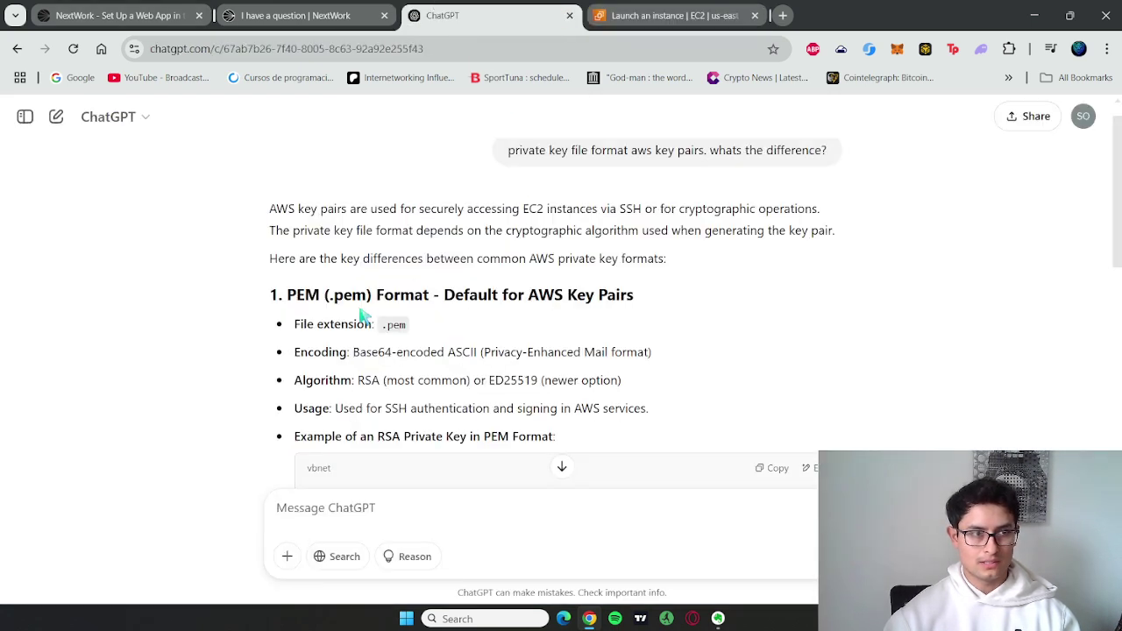
{"action": "scroll", "coordinate": [363, 318], "scroll_direction": "down", "scroll_amount": 1}
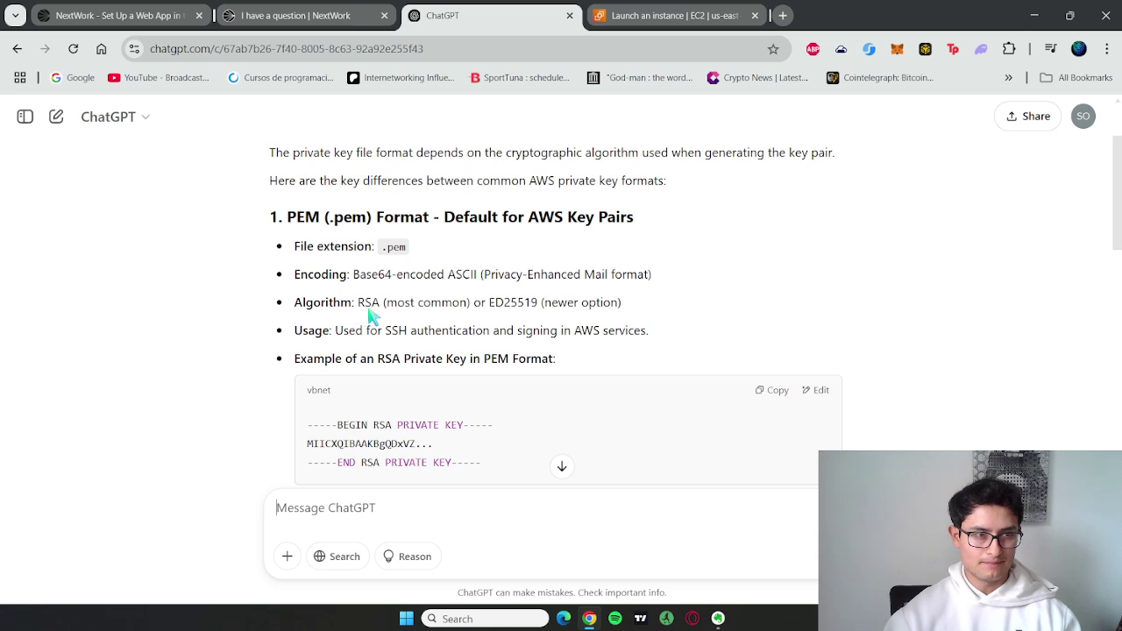
{"action": "left_click_drag", "start_coordinate": [611, 306], "coordinate": [371, 314]}
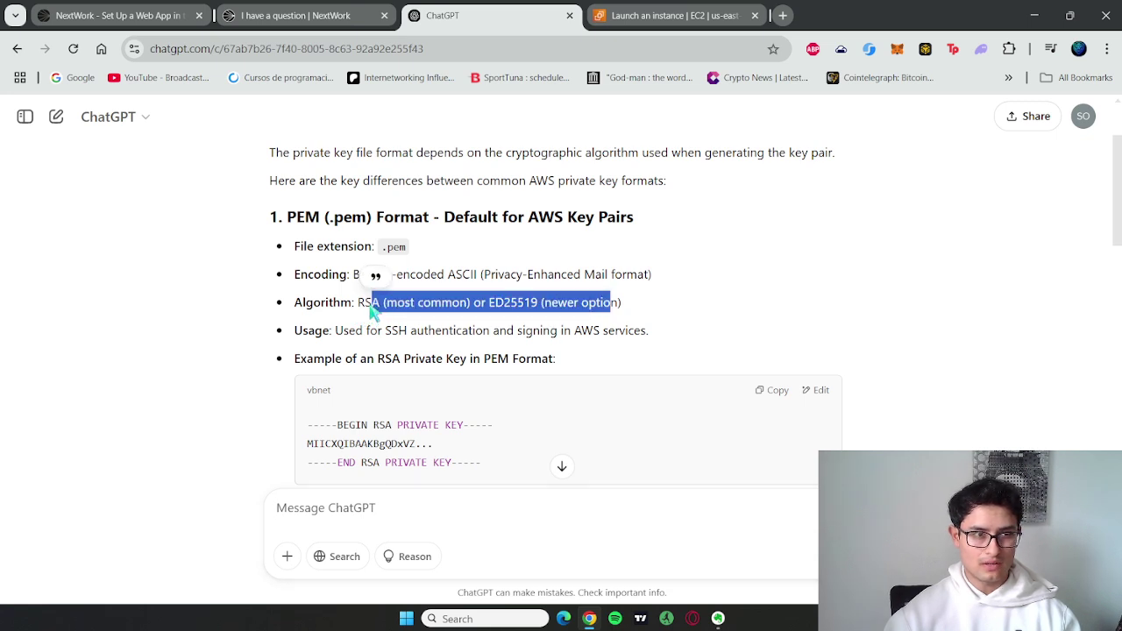
{"action": "double_click", "coordinate": [355, 305]}
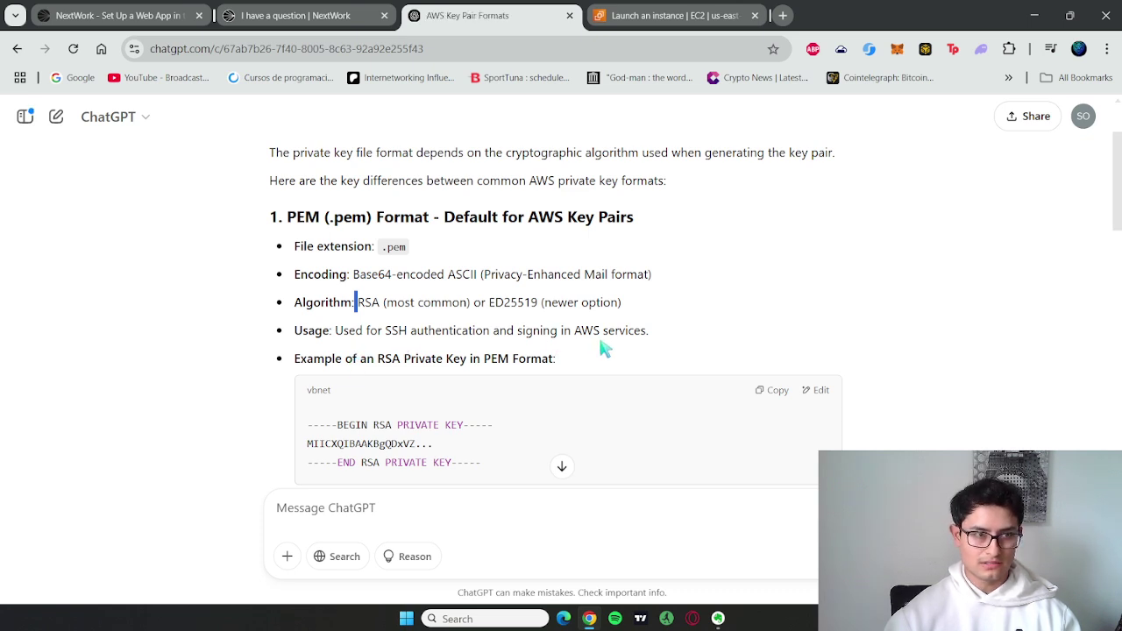
{"action": "scroll", "coordinate": [605, 349], "scroll_direction": "down", "scroll_amount": 3}
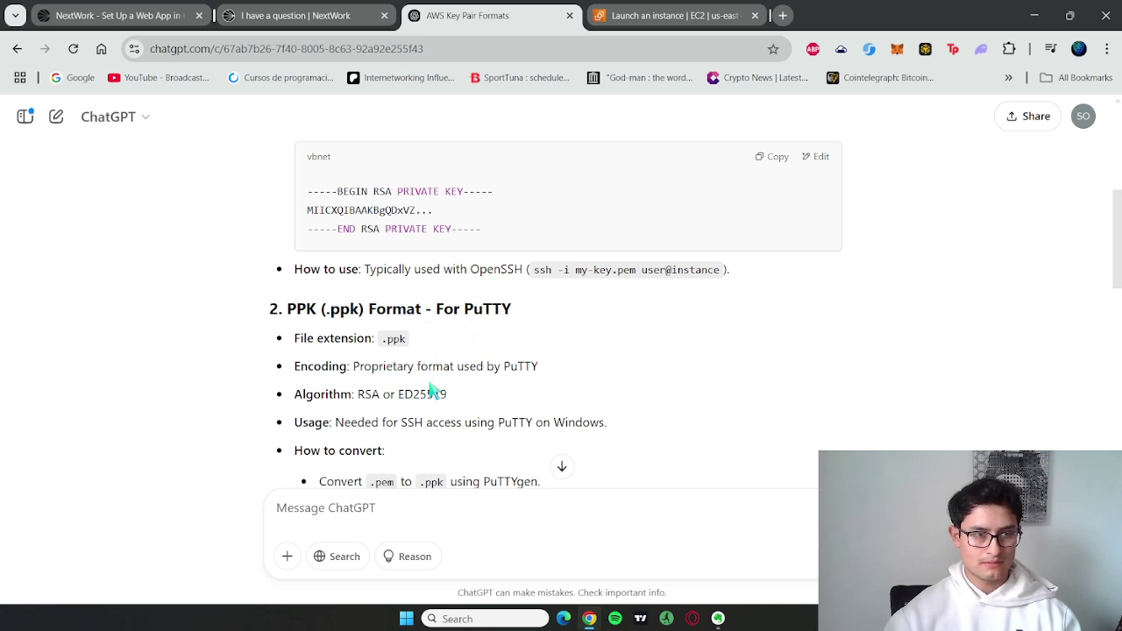
{"action": "scroll", "coordinate": [368, 414], "scroll_direction": "down", "scroll_amount": 1}
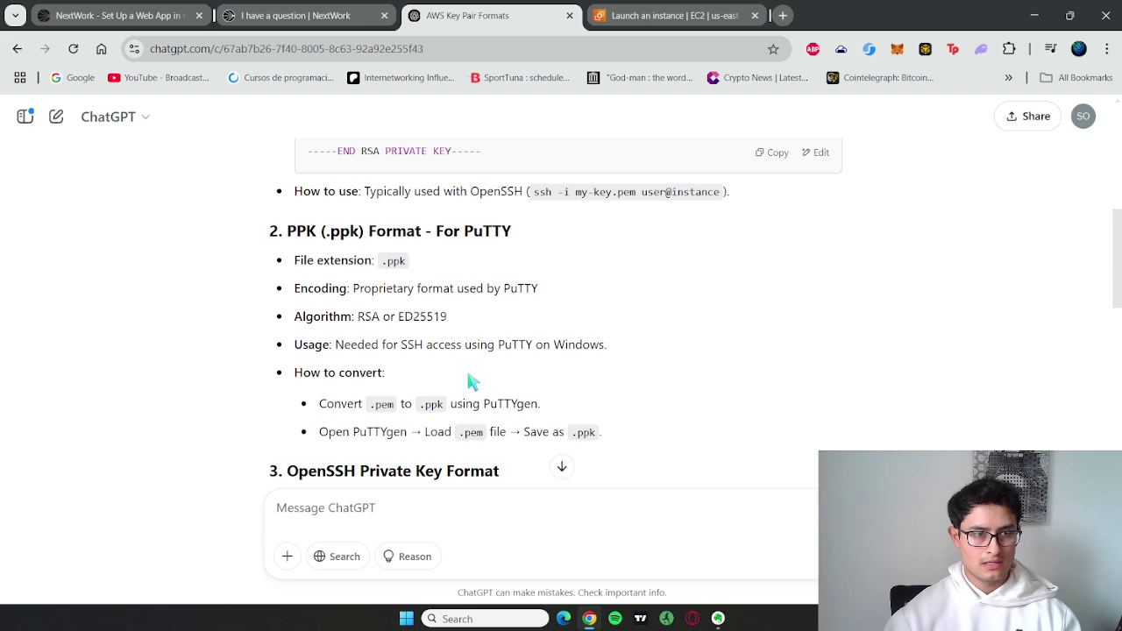
{"action": "scroll", "coordinate": [470, 382], "scroll_direction": "down", "scroll_amount": 1}
{"action": "scroll", "coordinate": [471, 382], "scroll_direction": "down", "scroll_amount": 1}
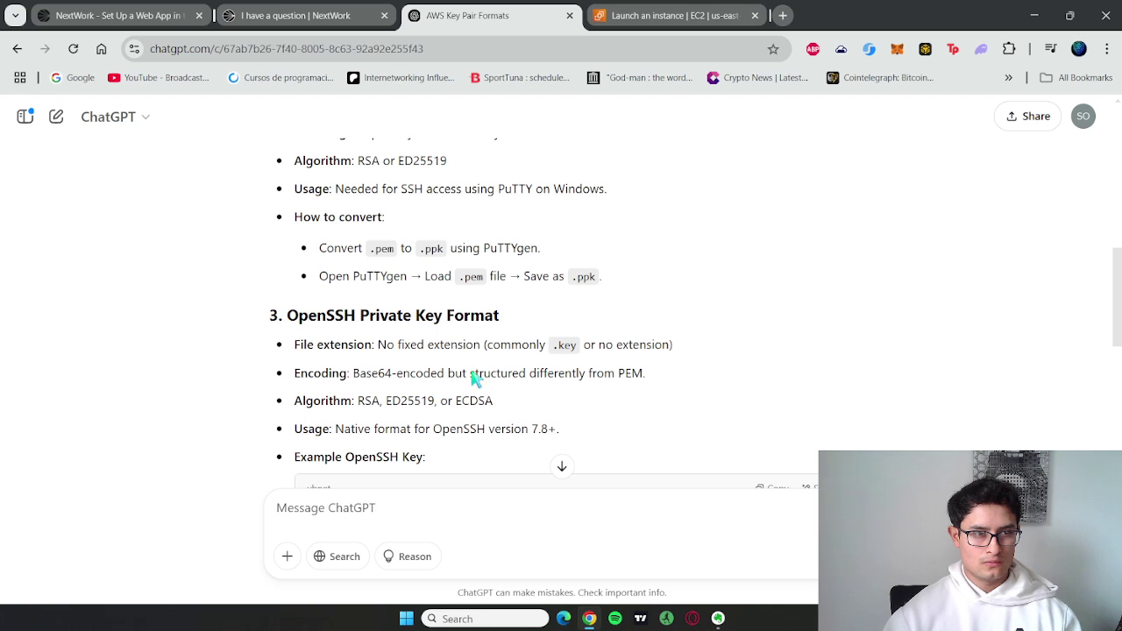
{"action": "scroll", "coordinate": [473, 377], "scroll_direction": "down", "scroll_amount": 1}
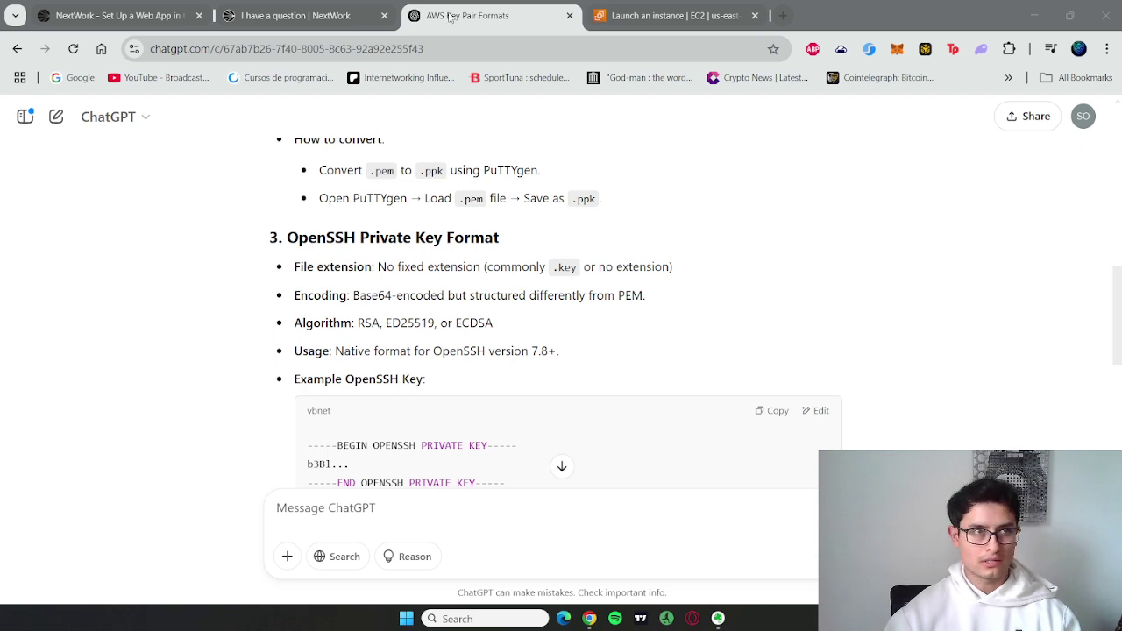
Step: Recheck the AWS private key format options and read ChatGPT's PKCS#8 explanation, returning to the PPK section
{"action": "left_click", "coordinate": [653, 15]}
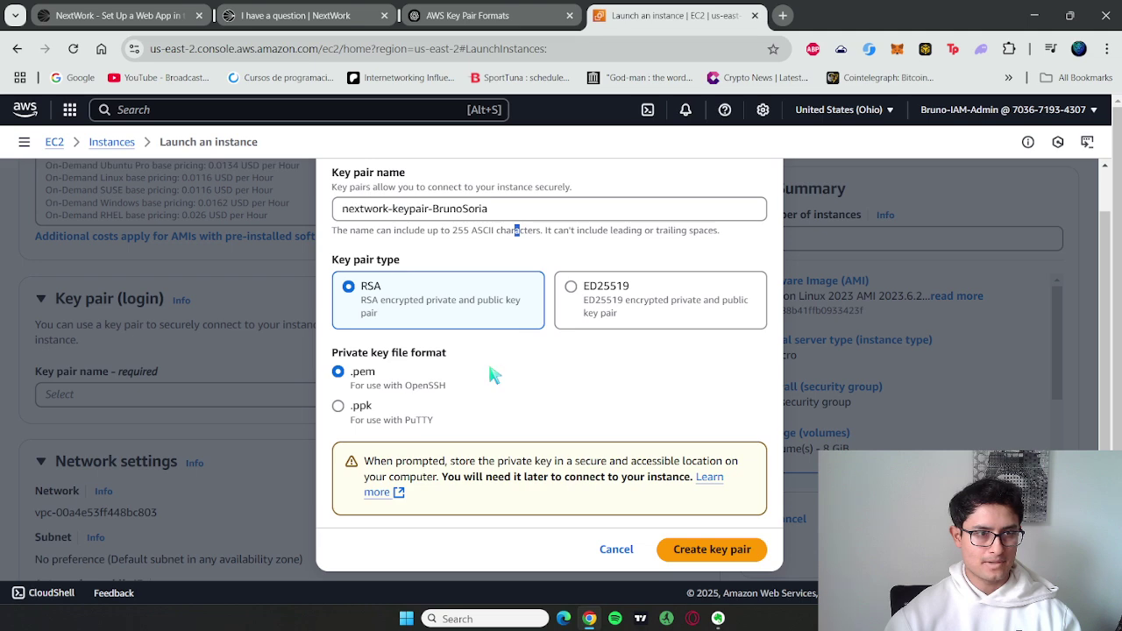
{"action": "left_click", "coordinate": [496, 12]}
{"action": "scroll", "coordinate": [559, 311], "scroll_direction": "down", "scroll_amount": 3}
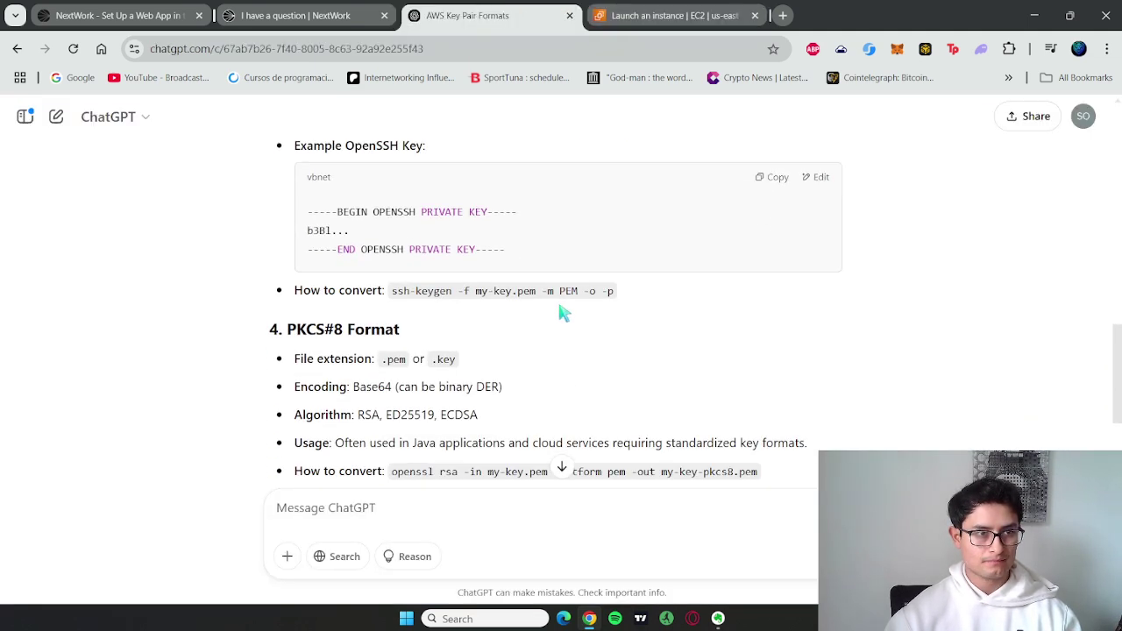
{"action": "scroll", "coordinate": [561, 313], "scroll_direction": "down", "scroll_amount": 3}
{"action": "scroll", "coordinate": [561, 313], "scroll_direction": "up", "scroll_amount": 8}
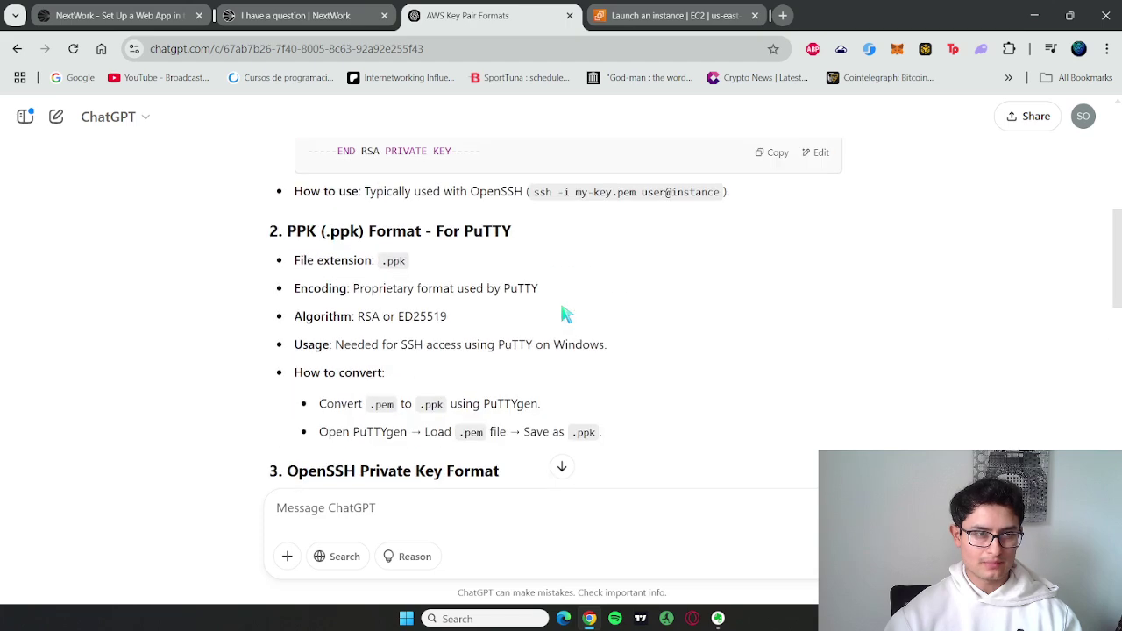
Step: Reread ChatGPT's PEM, PPK and OpenSSH format sections and its "Which One to Use?" recommendations for AWS EC2 SSH access
{"action": "scroll", "coordinate": [565, 313], "scroll_direction": "up", "scroll_amount": 1}
{"action": "scroll", "coordinate": [565, 314], "scroll_direction": "down", "scroll_amount": 1}
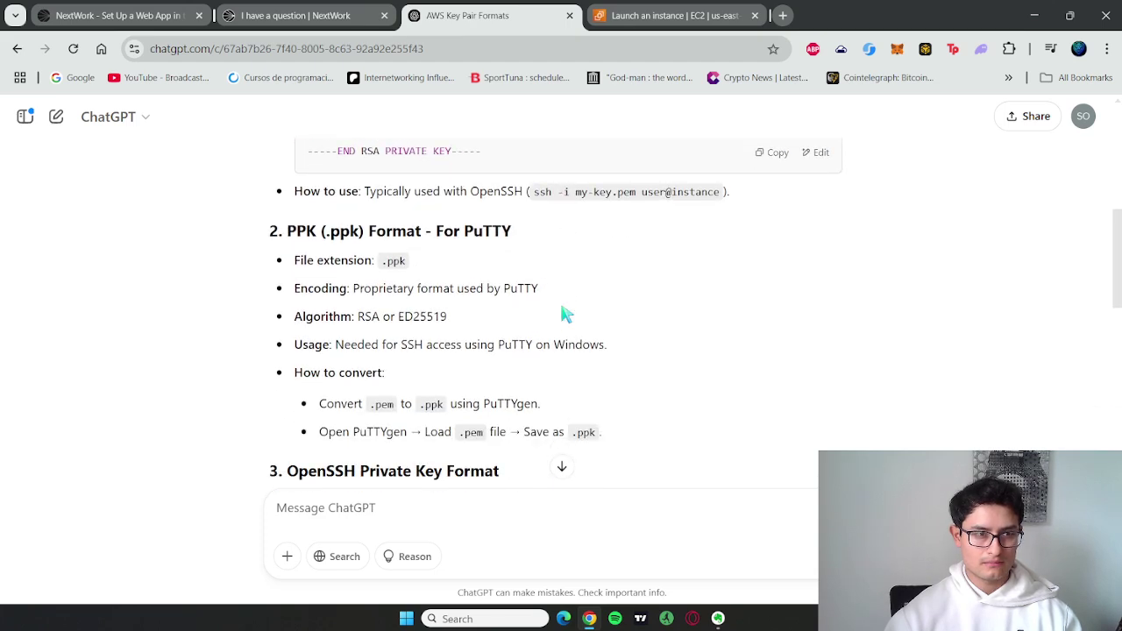
{"action": "scroll", "coordinate": [565, 314], "scroll_direction": "down", "scroll_amount": 1}
{"action": "scroll", "coordinate": [565, 314], "scroll_direction": "up", "scroll_amount": 2}
{"action": "scroll", "coordinate": [566, 314], "scroll_direction": "down", "scroll_amount": 1}
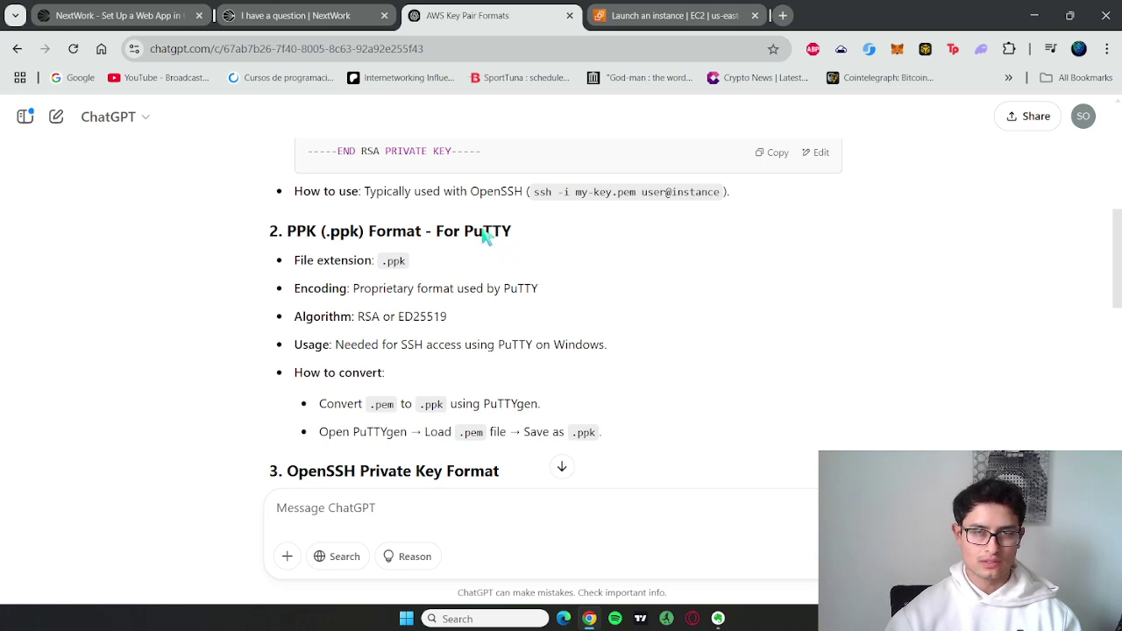
{"action": "scroll", "coordinate": [490, 271], "scroll_direction": "down", "scroll_amount": 3}
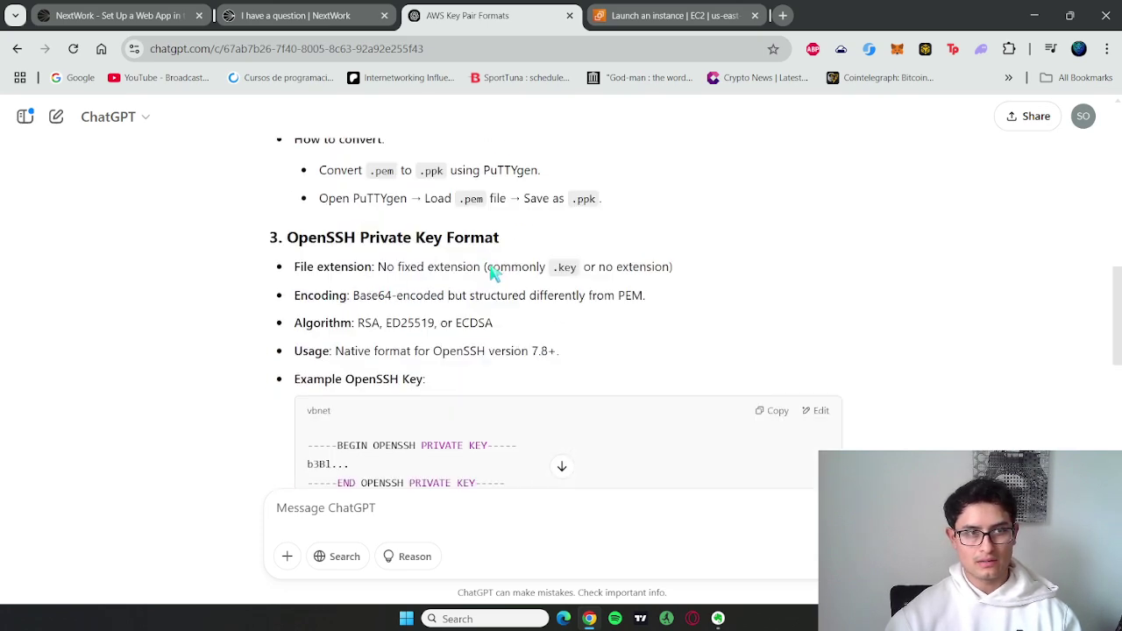
{"action": "scroll", "coordinate": [511, 276], "scroll_direction": "up", "scroll_amount": 6}
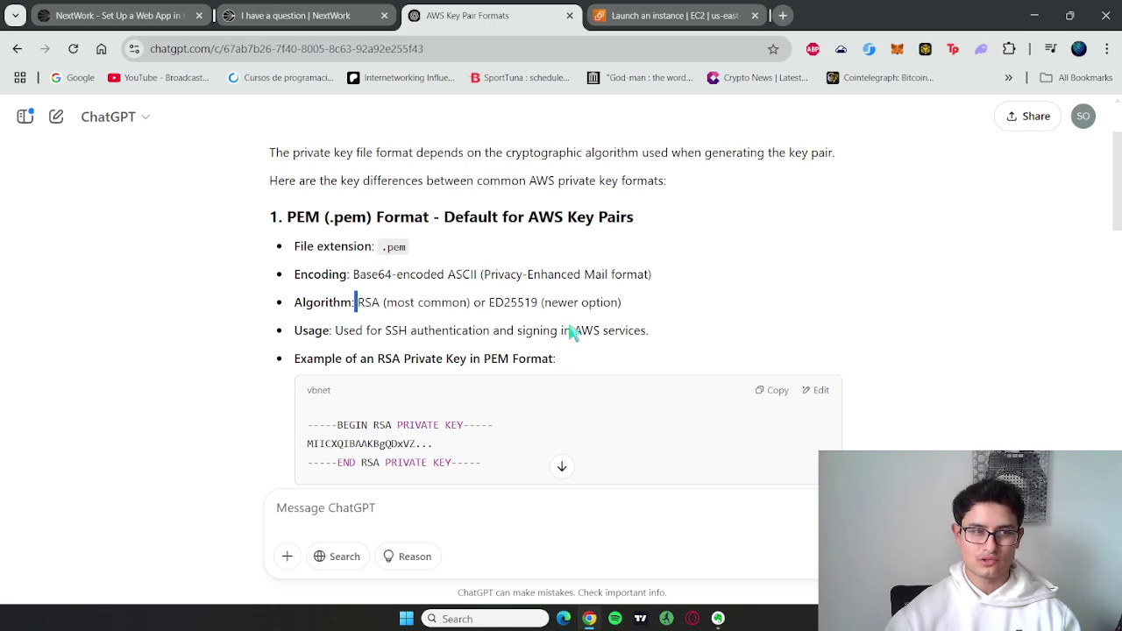
{"action": "scroll", "coordinate": [570, 331], "scroll_direction": "down", "scroll_amount": 12}
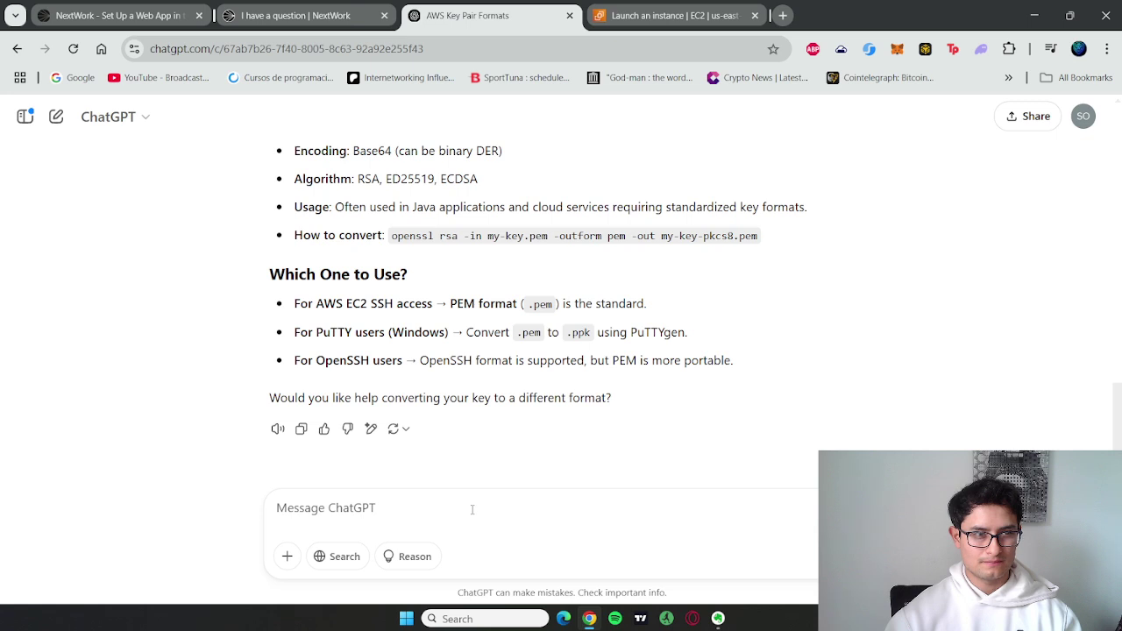
{"action": "left_click_drag", "start_coordinate": [314, 335], "coordinate": [458, 332]}
{"action": "left_click", "coordinate": [358, 304]}
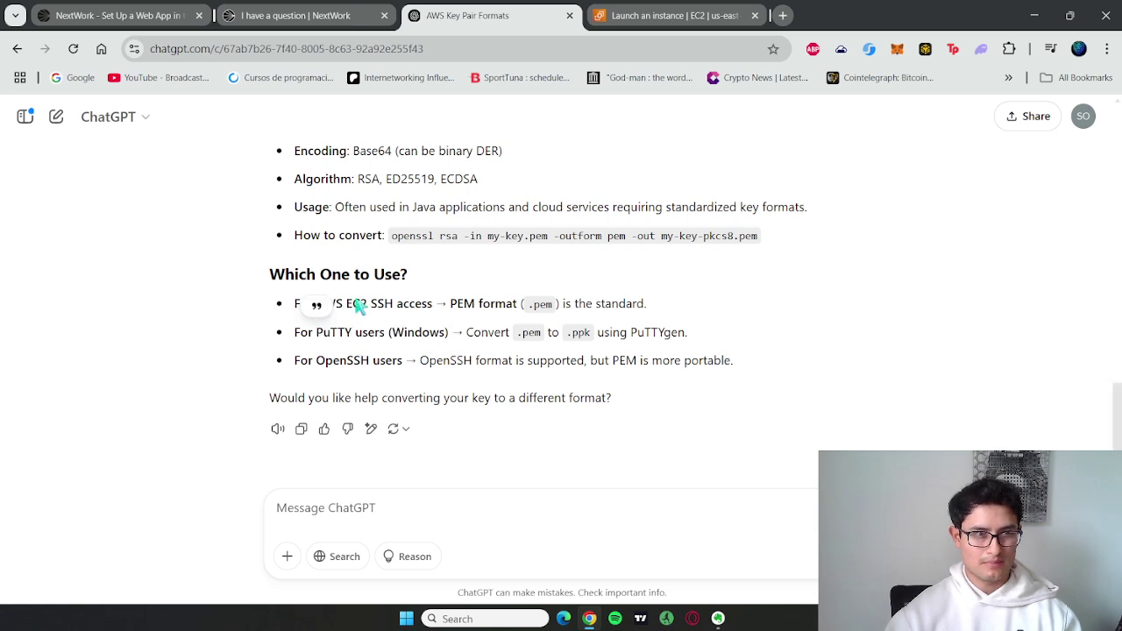
{"action": "left_click_drag", "start_coordinate": [563, 306], "coordinate": [649, 312]}
{"action": "left_click", "coordinate": [649, 312]}
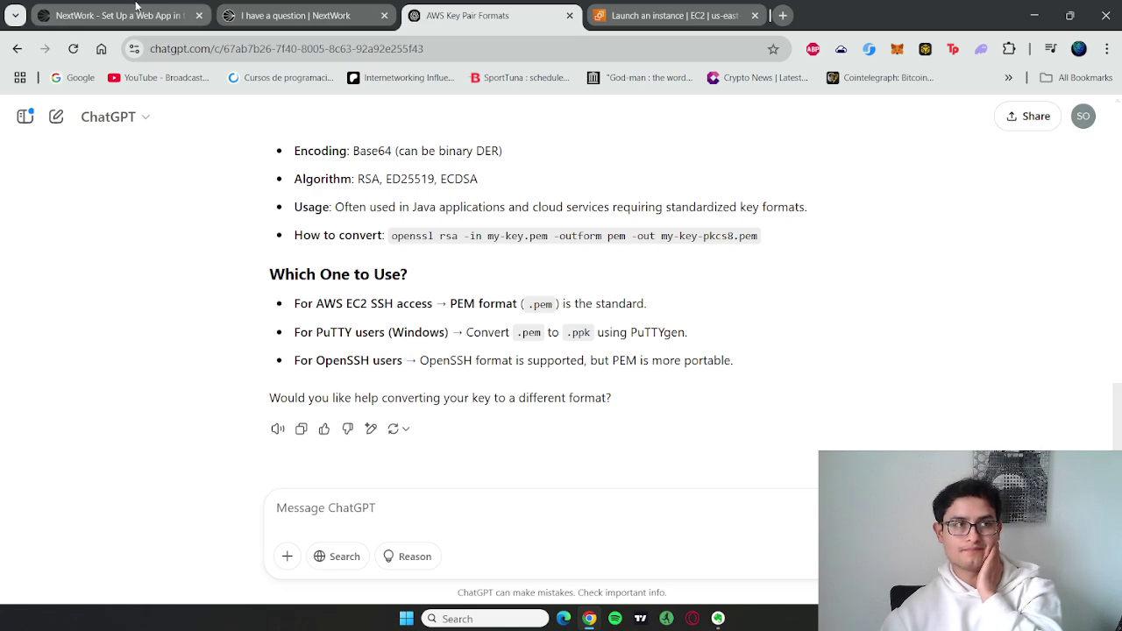
Step: Create the RSA key pair in .pem format and save the private key file in the DevOps folder
{"action": "key", "text": "ctrl+1"}
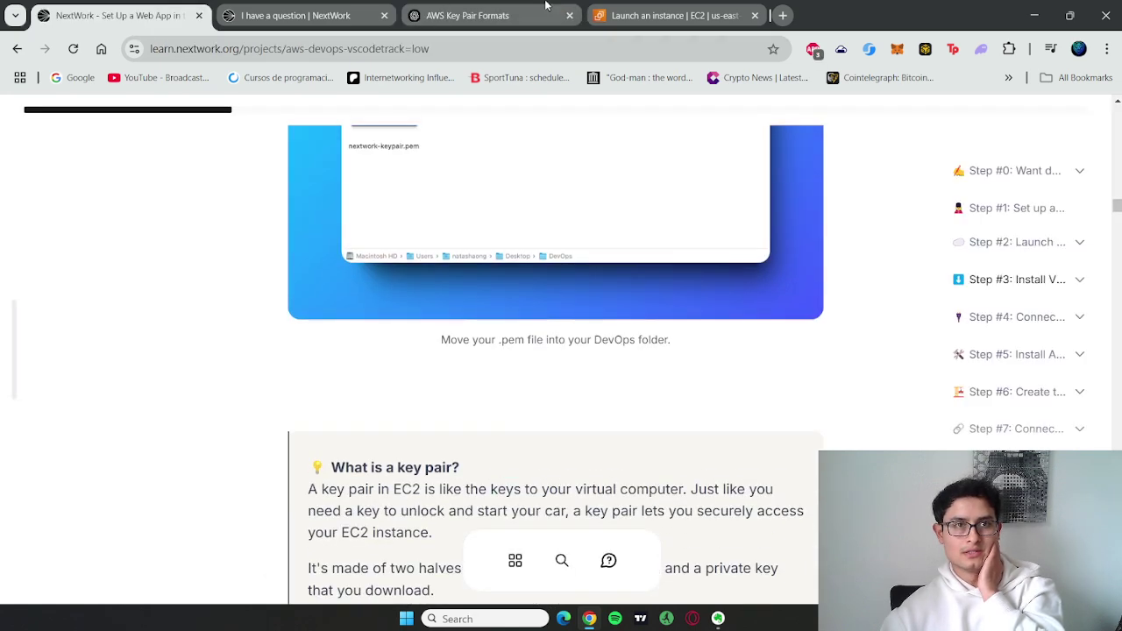
{"action": "key", "text": "ctrl+4"}
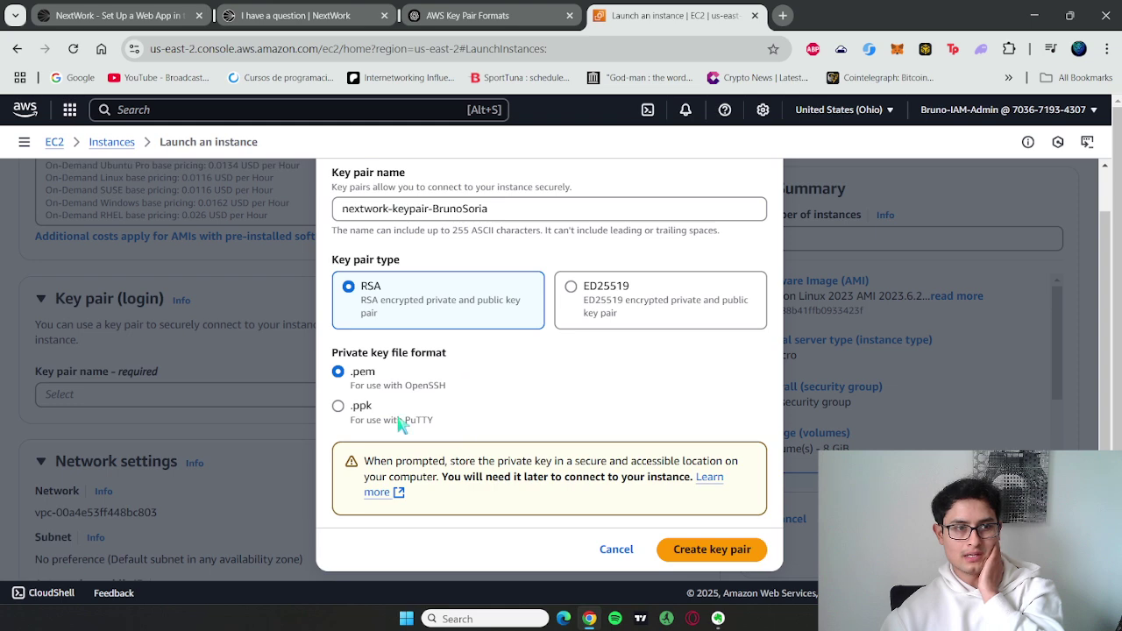
{"action": "left_click", "coordinate": [701, 549]}
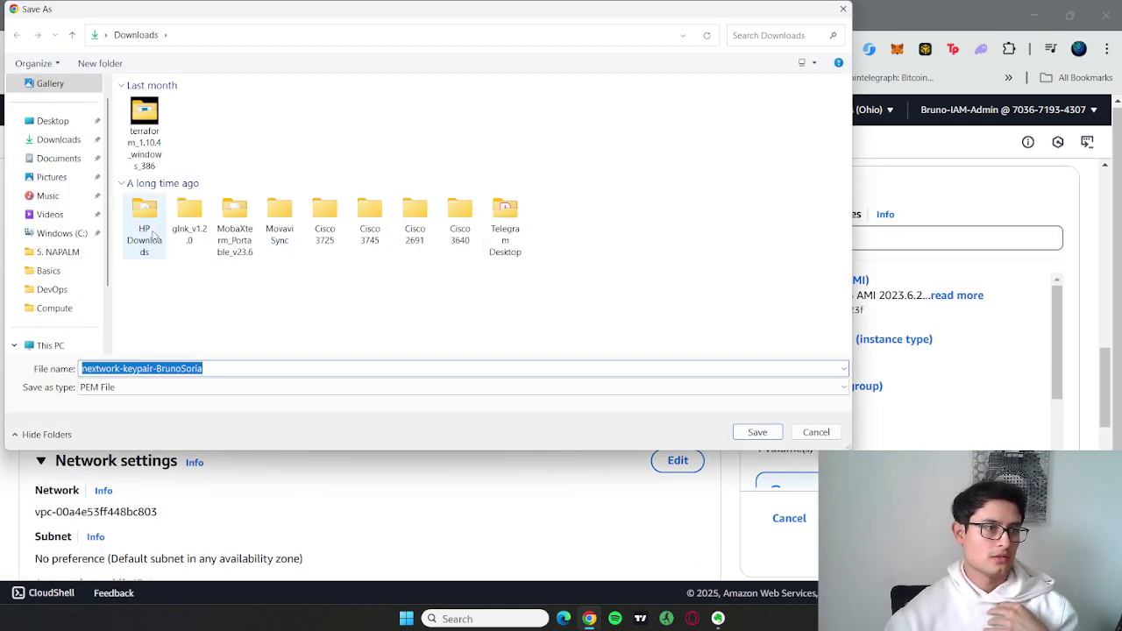
{"action": "left_click", "coordinate": [53, 289]}
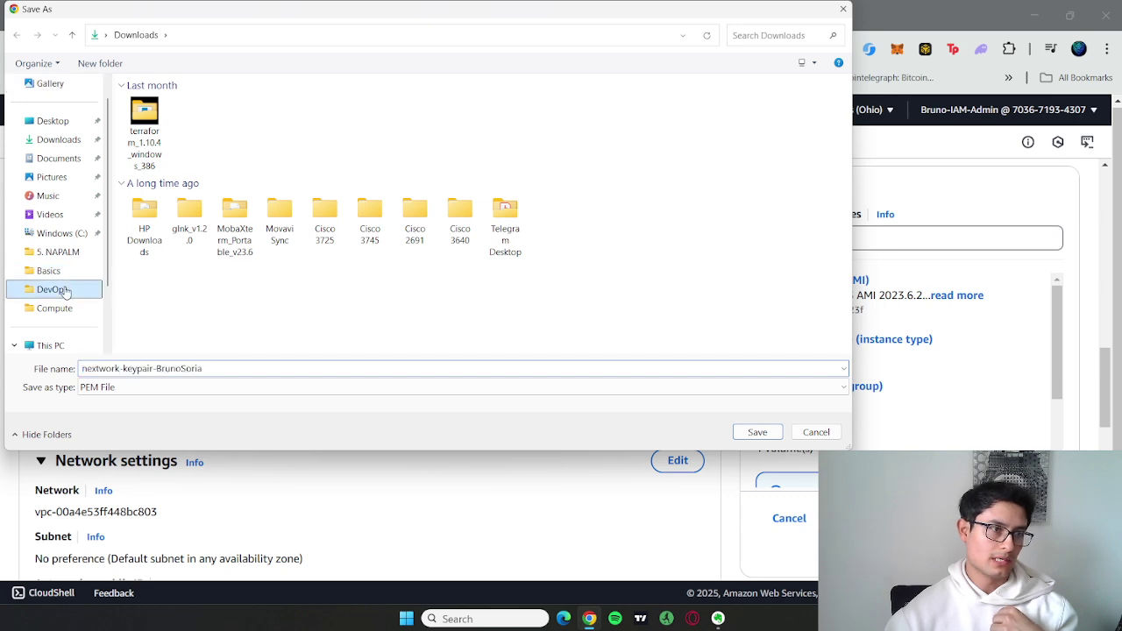
{"action": "left_click", "coordinate": [230, 362]}
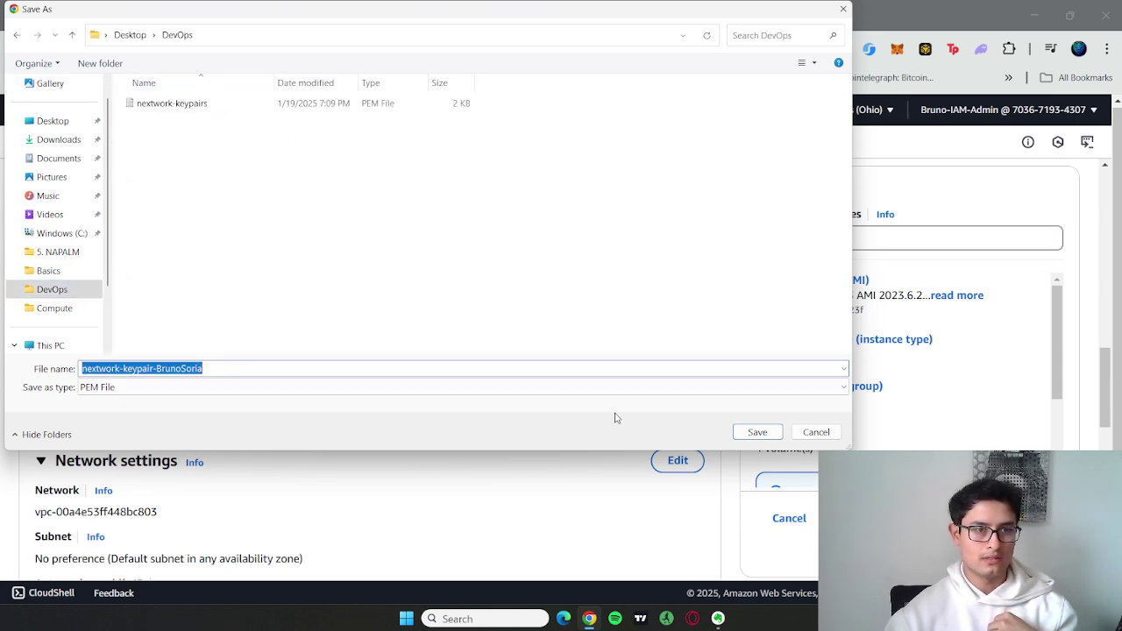
{"action": "left_click", "coordinate": [753, 432]}
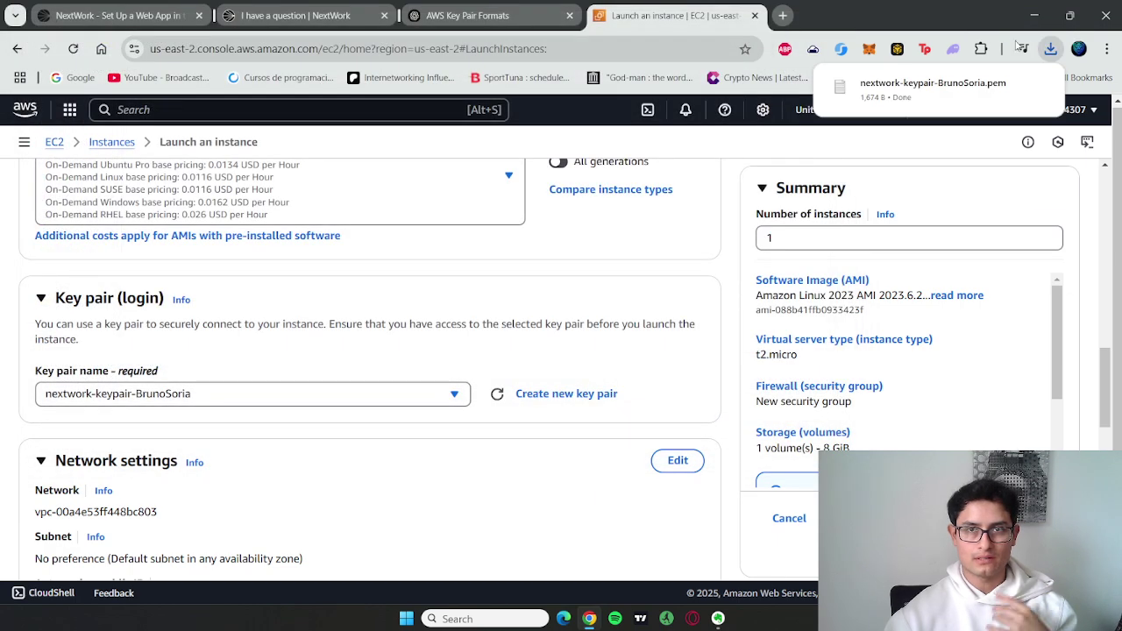
Step: Review the new instance's network settings and firewall rules, and open the source choices for allowed SSH traffic
{"action": "scroll", "coordinate": [351, 320], "scroll_direction": "down", "scroll_amount": 3}
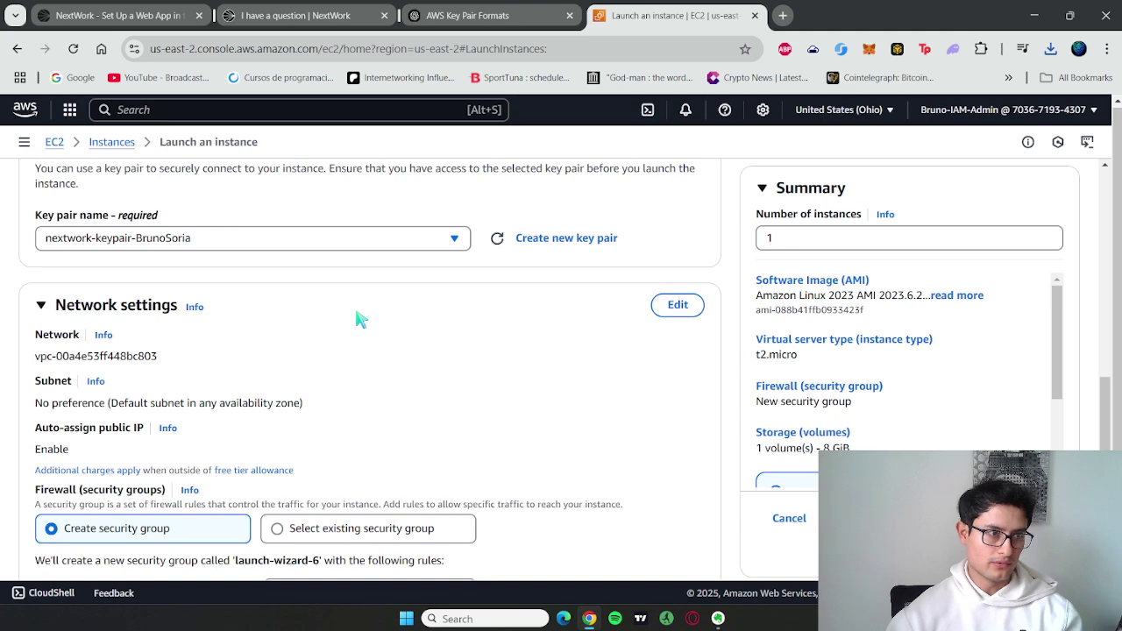
{"action": "scroll", "coordinate": [361, 320], "scroll_direction": "down", "scroll_amount": 1}
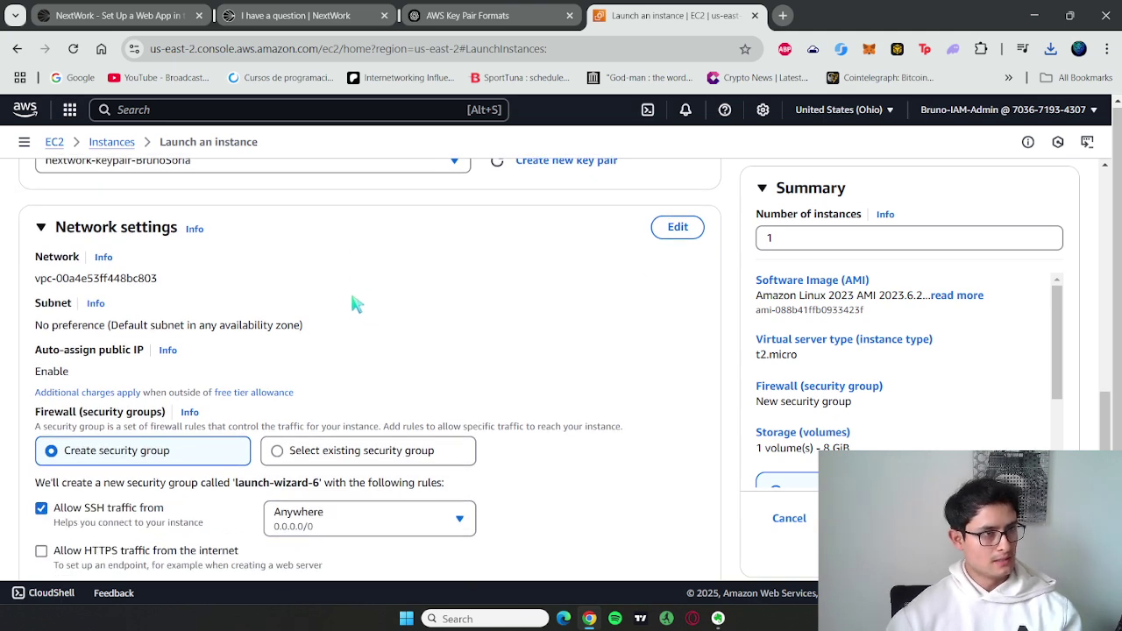
{"action": "scroll", "coordinate": [202, 325], "scroll_direction": "down", "scroll_amount": 1}
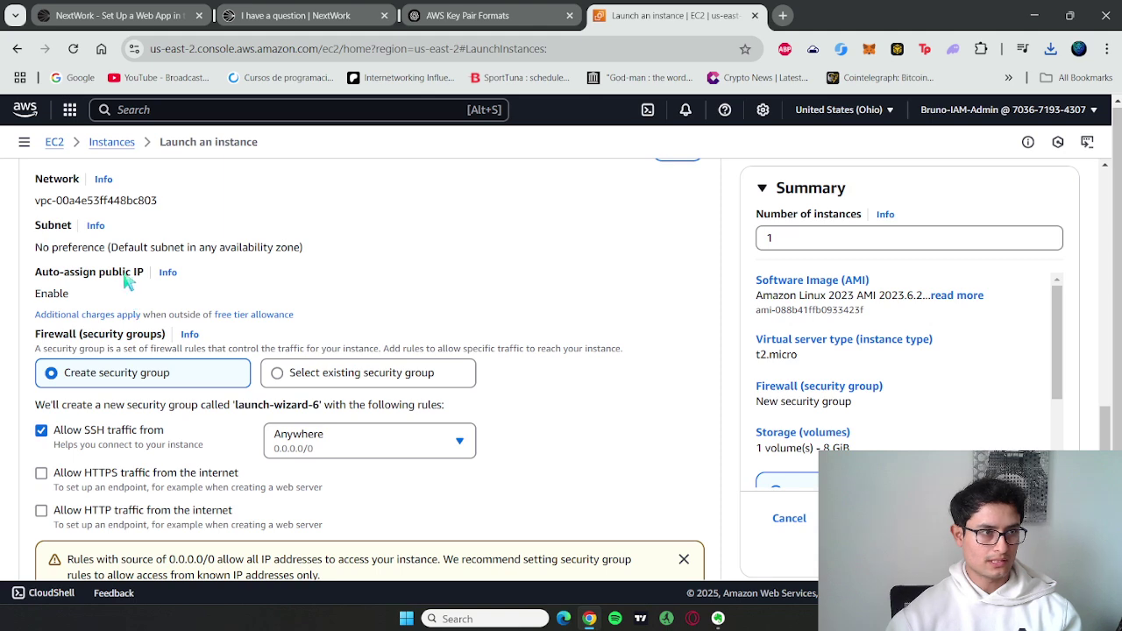
{"action": "scroll", "coordinate": [260, 307], "scroll_direction": "down", "scroll_amount": 1}
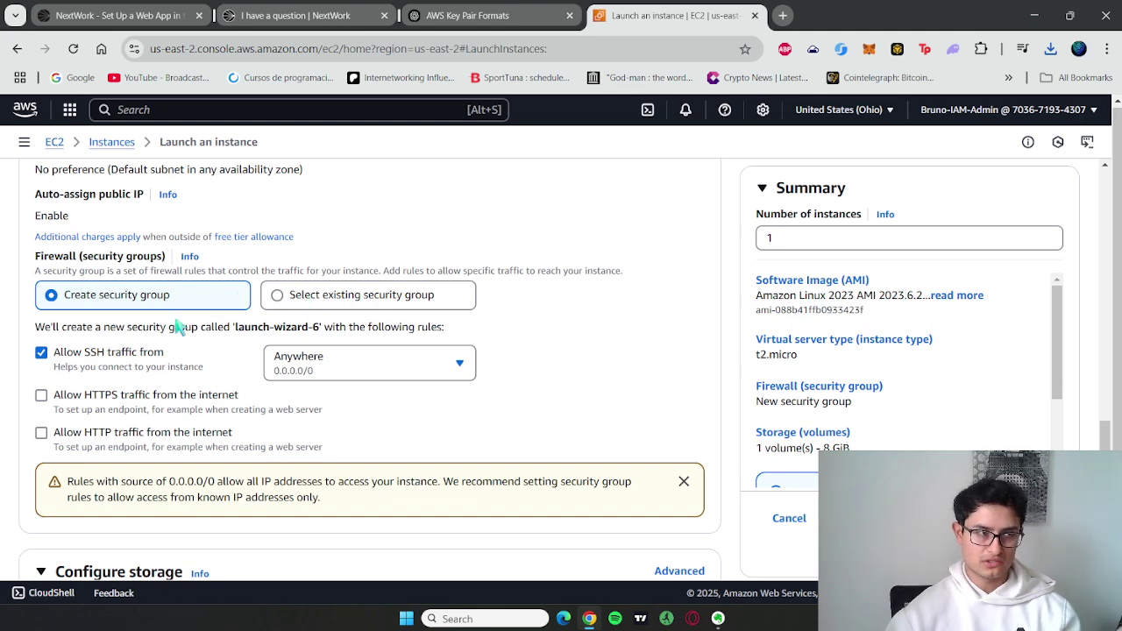
{"action": "scroll", "coordinate": [166, 351], "scroll_direction": "down", "scroll_amount": 1}
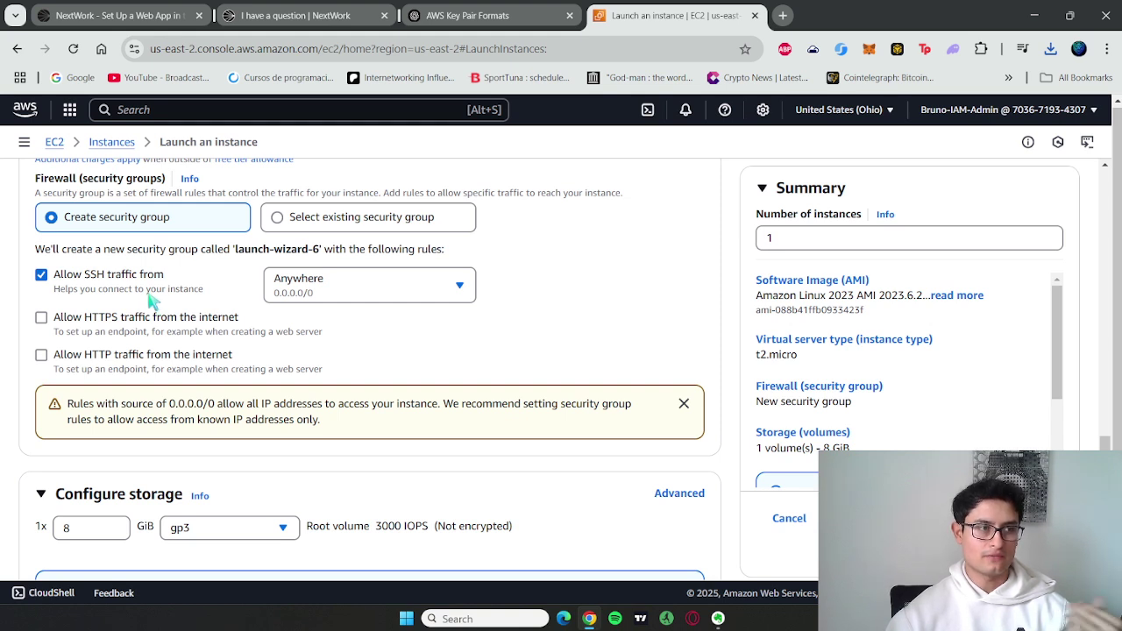
{"action": "left_click", "coordinate": [344, 295]}
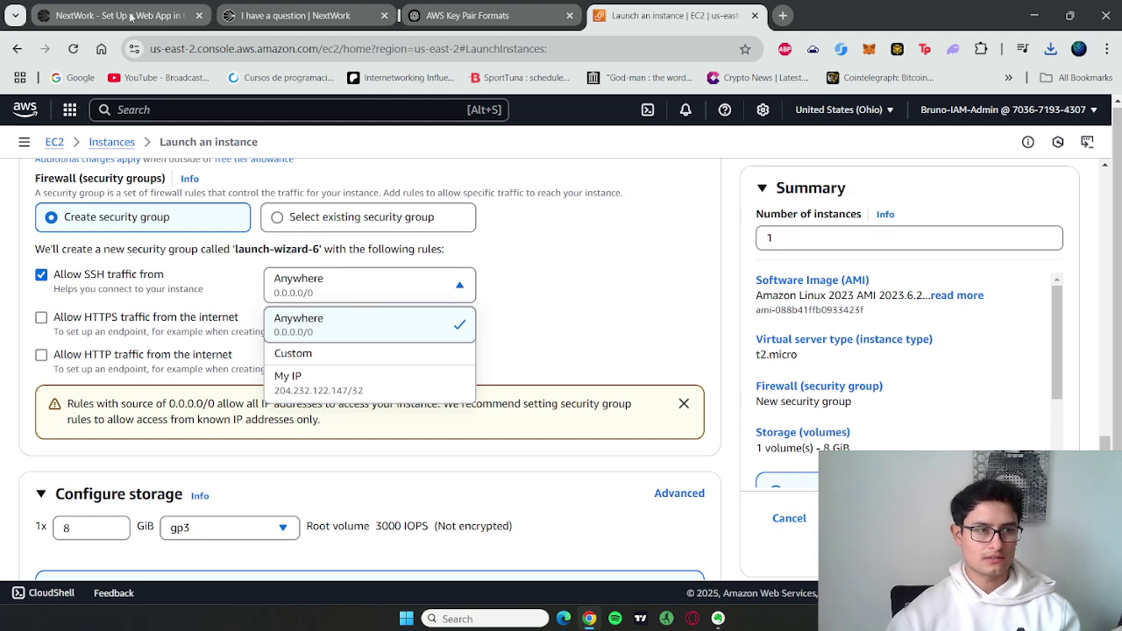
Step: Return to the NextWork guide and read the key pair explanation through to the .pem file screenshot task
{"action": "mouse_move", "coordinate": [129, 16]}
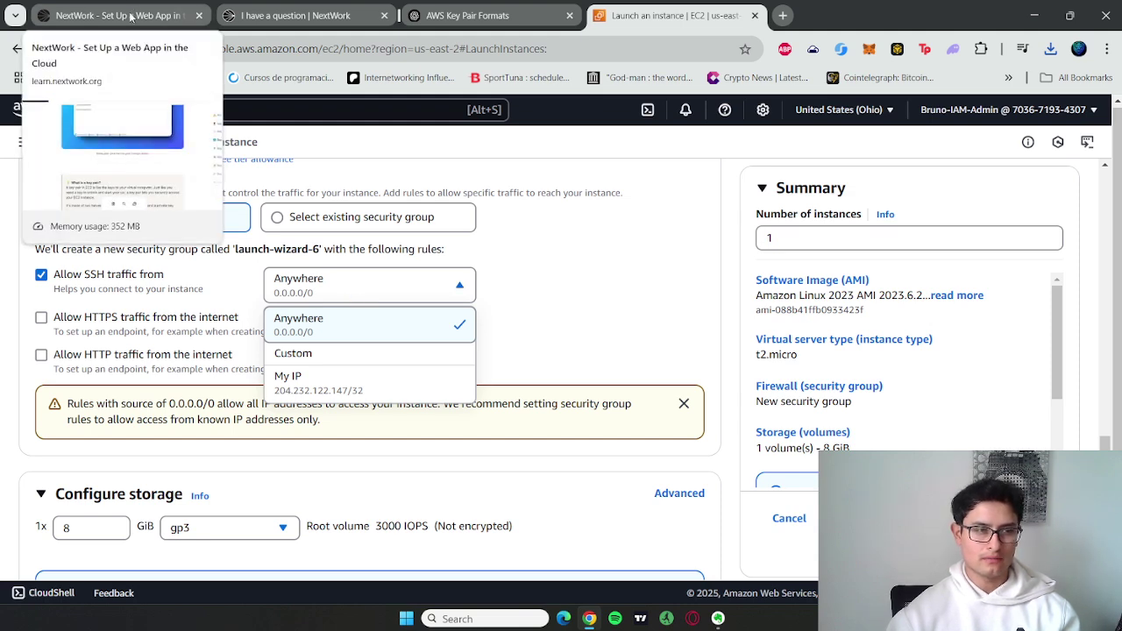
{"action": "left_click", "coordinate": [130, 15]}
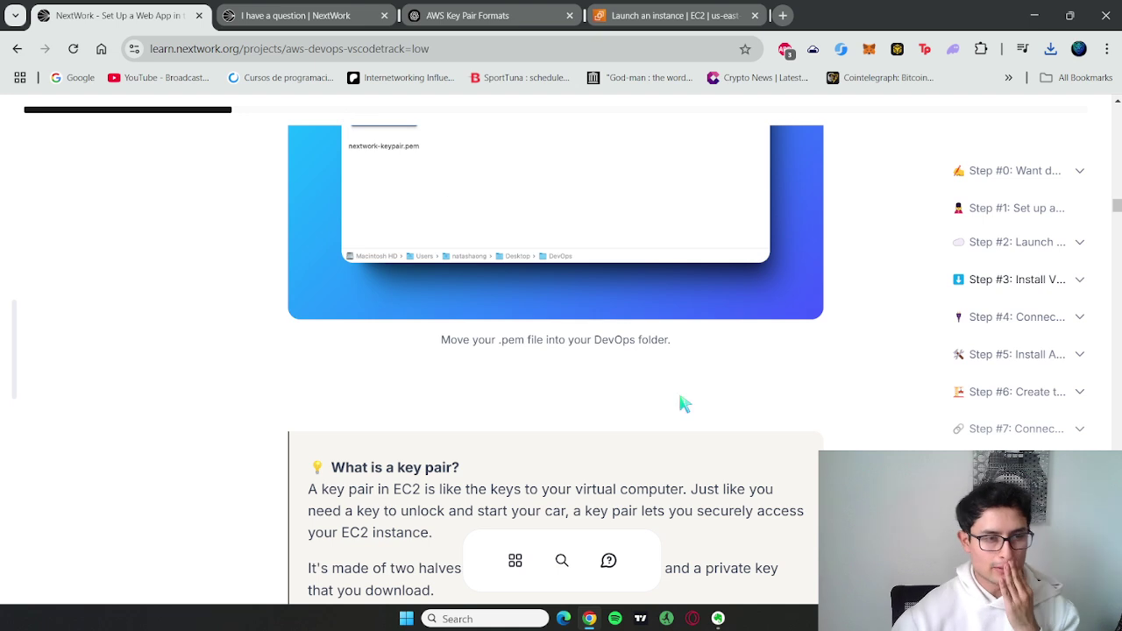
{"action": "scroll", "coordinate": [710, 417], "scroll_direction": "down", "scroll_amount": 2}
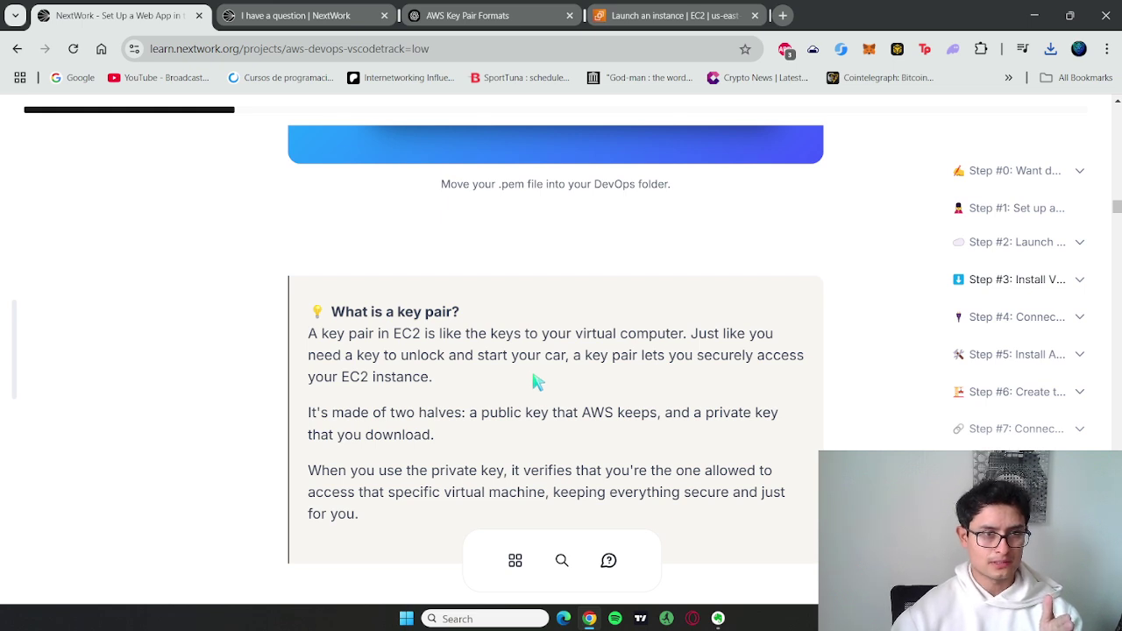
{"action": "scroll", "coordinate": [553, 394], "scroll_direction": "down", "scroll_amount": 5}
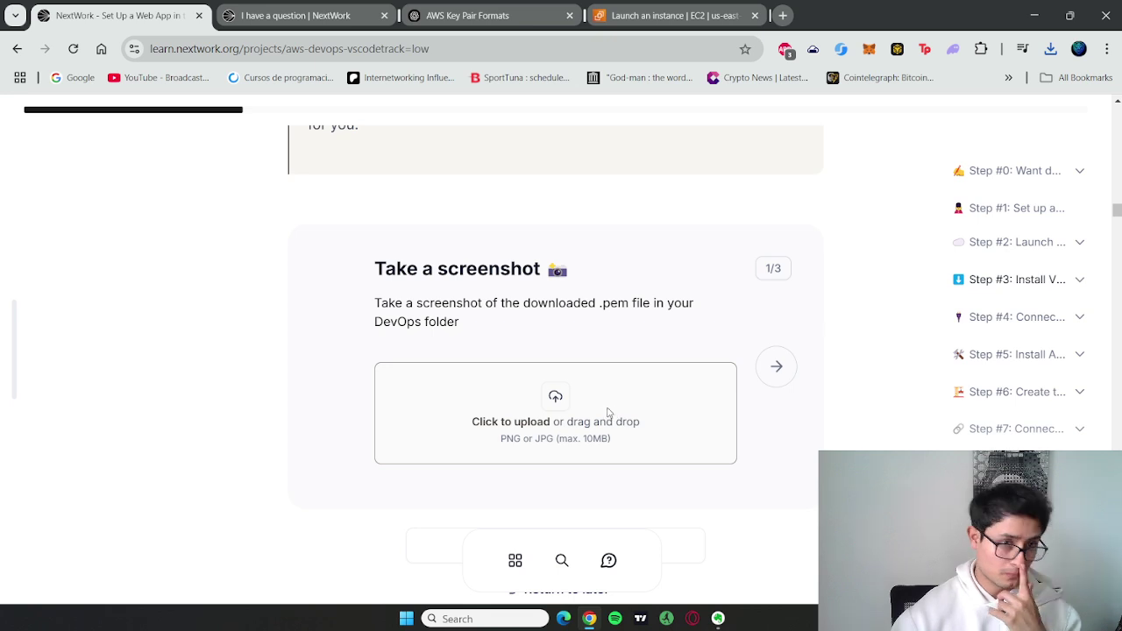
{"action": "left_click", "coordinate": [609, 412]}
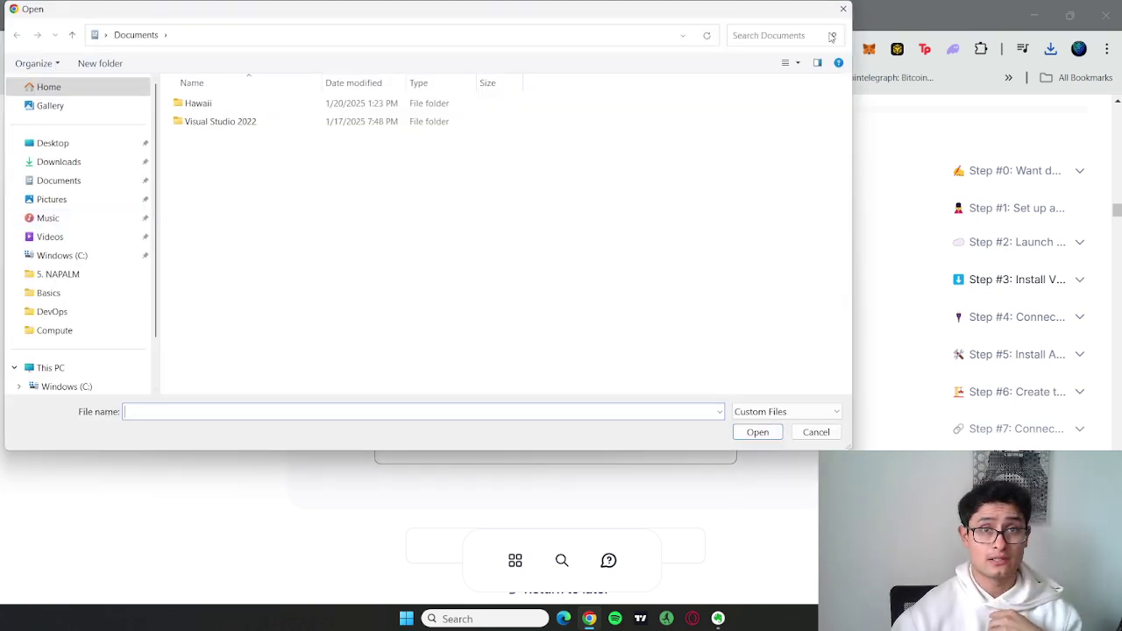
{"action": "left_click", "coordinate": [843, 9]}
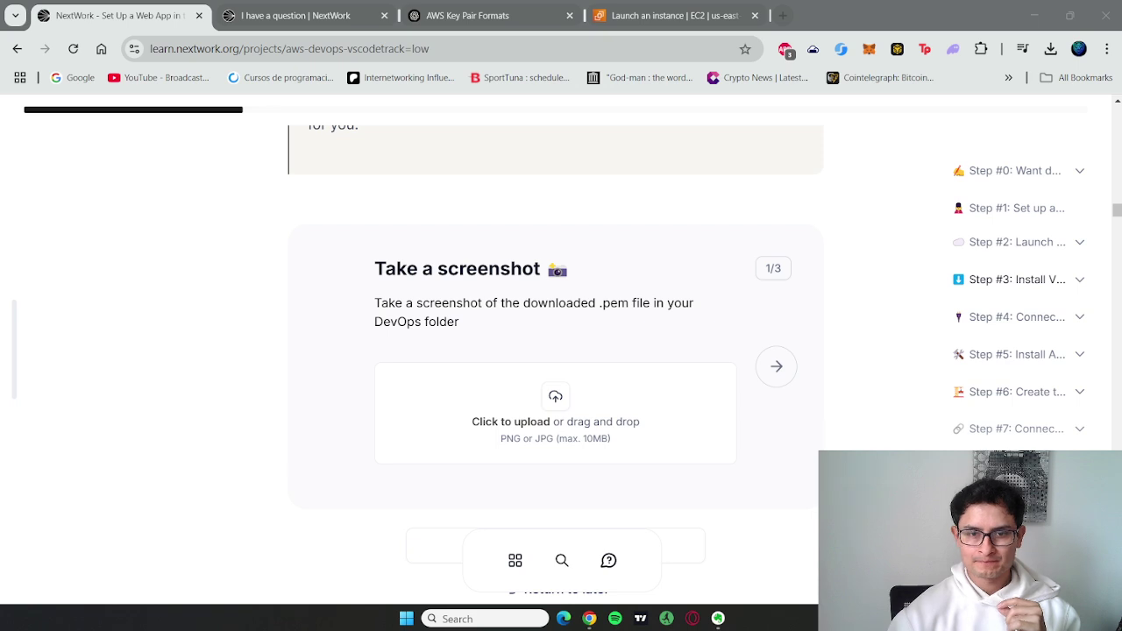
{"action": "right_click", "coordinate": [891, 561]}
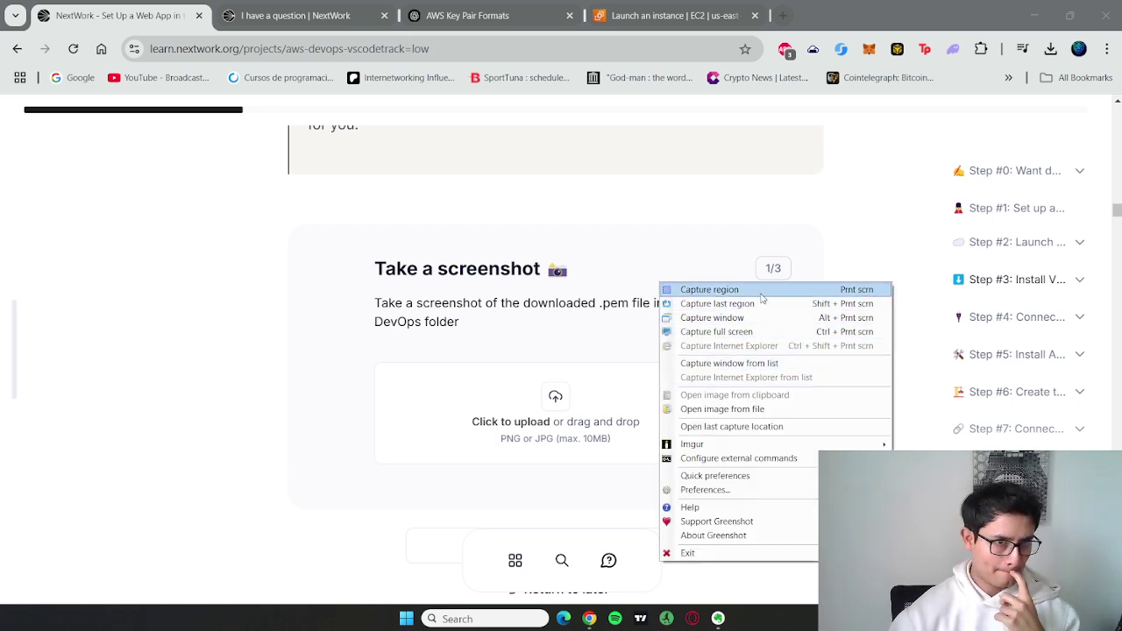
{"action": "left_click", "coordinate": [807, 243]}
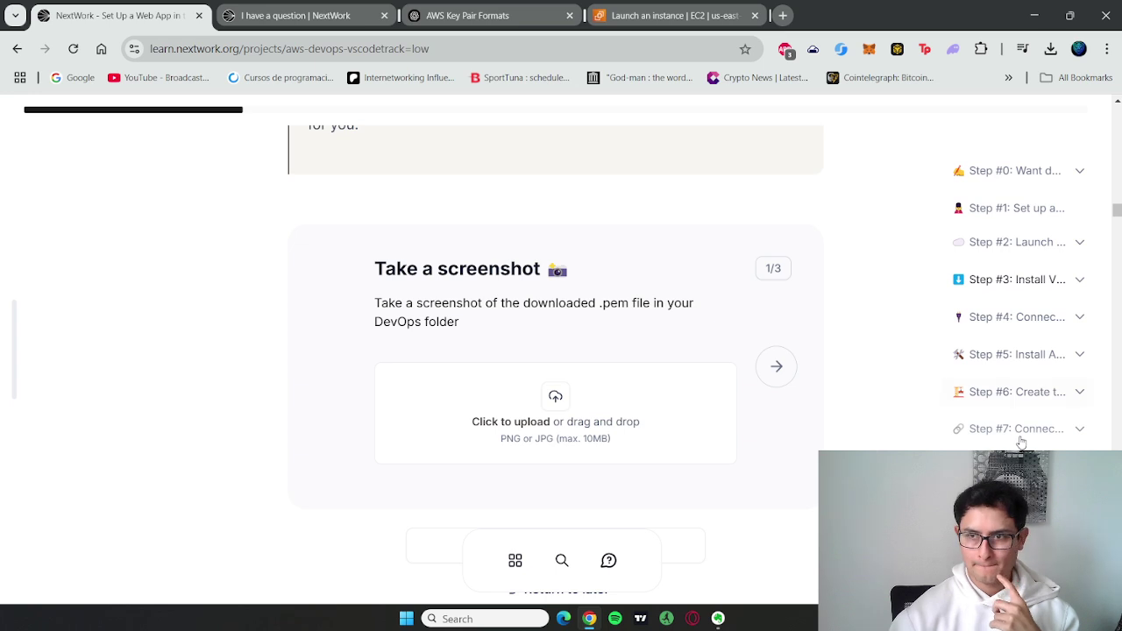
{"action": "key", "text": "Print"}
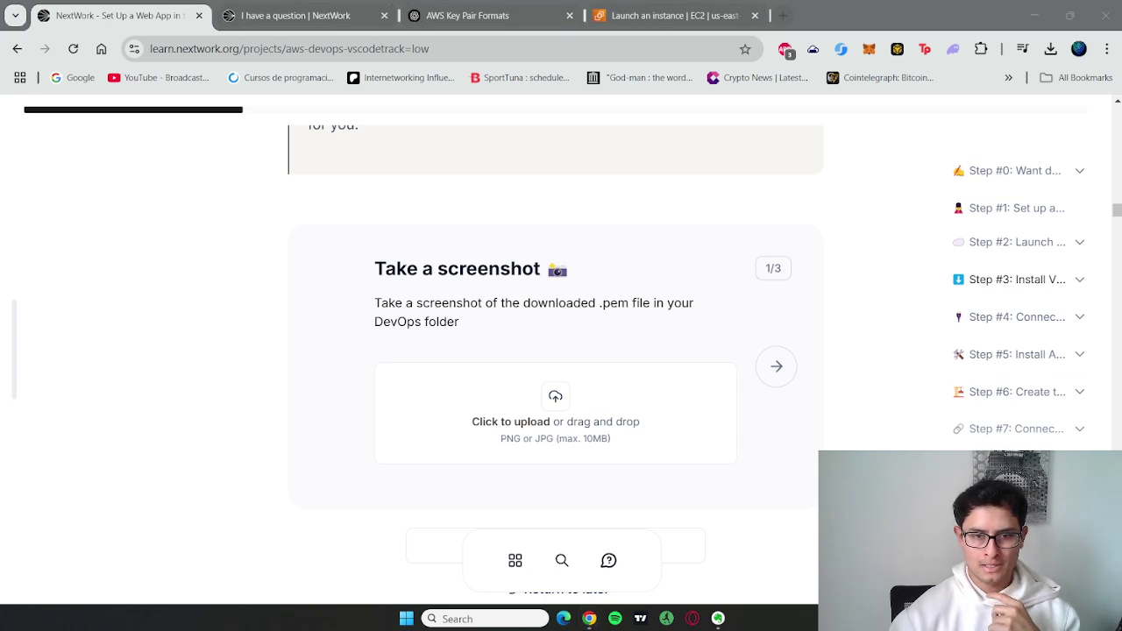
{"action": "right_click", "coordinate": [894, 569]}
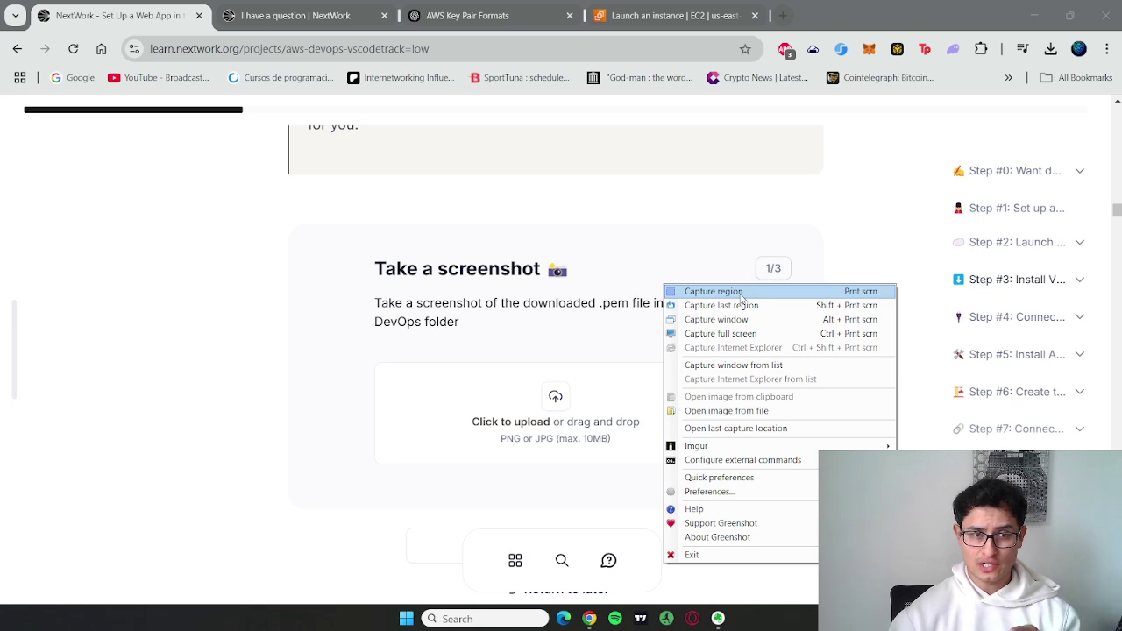
{"action": "left_click", "coordinate": [482, 617]}
{"action": "type", "text": "gree"}
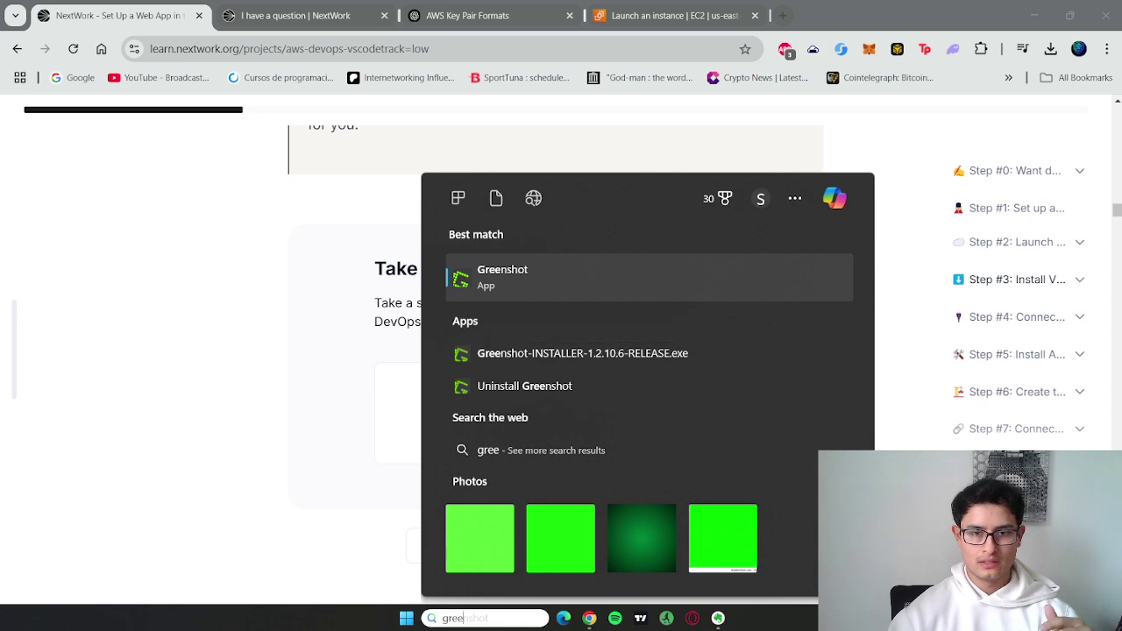
{"action": "key", "text": "Escape"}
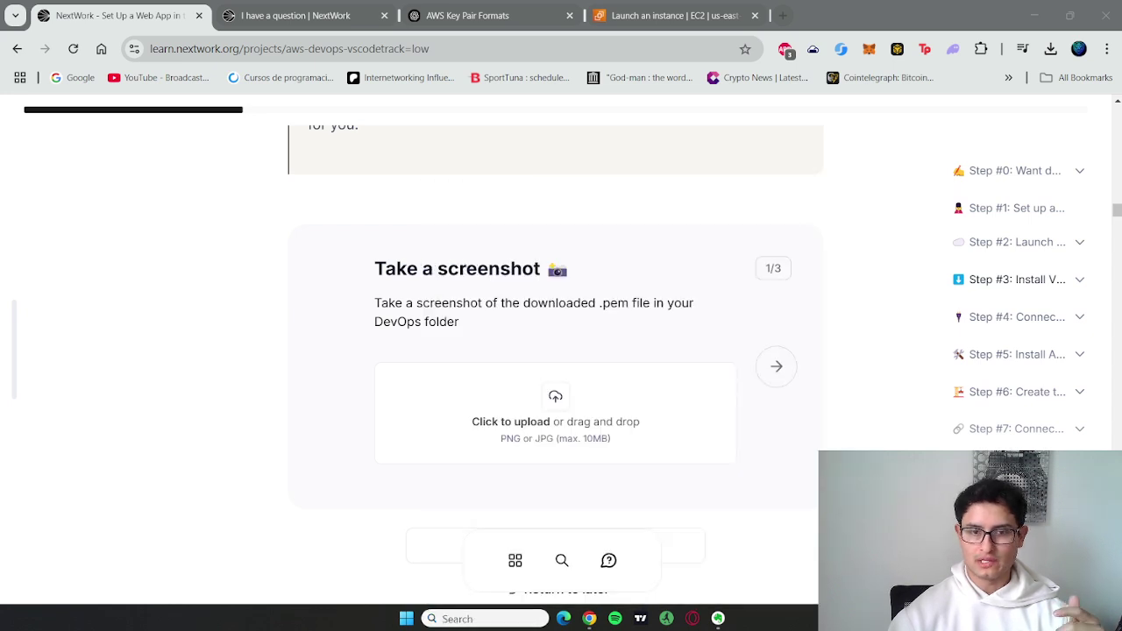
Step: Save the screenshot of the DevOps folder as a PNG named keysss in the Downloads folder
{"action": "right_click", "coordinate": [809, 303]}
{"action": "left_click", "coordinate": [645, 34]}
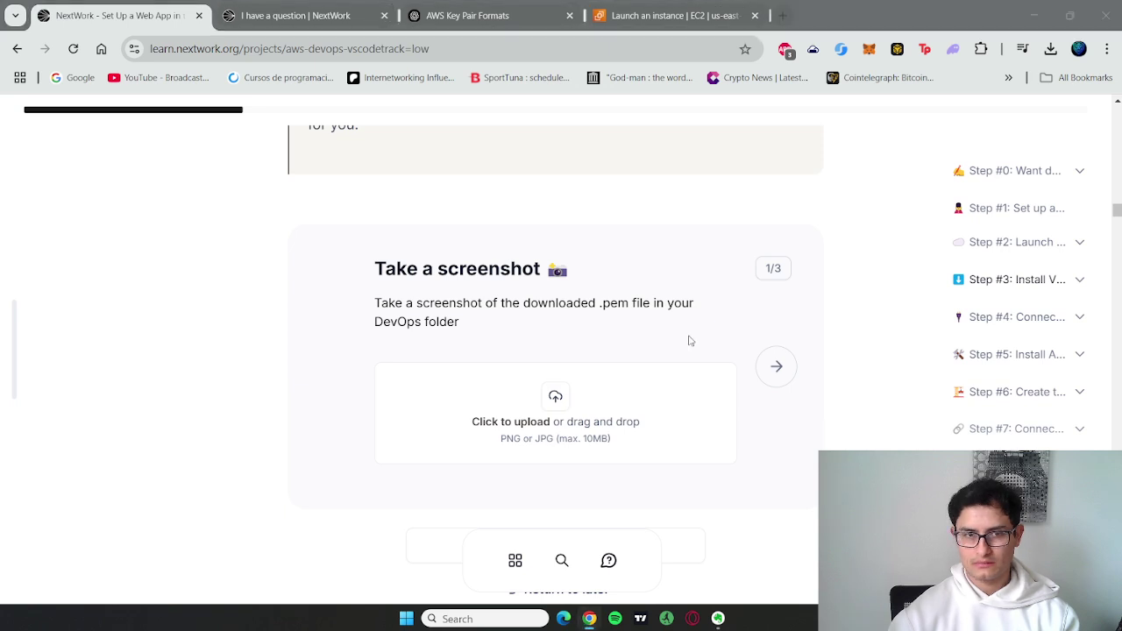
{"action": "scroll", "coordinate": [61, 158], "scroll_direction": "up", "scroll_amount": 5}
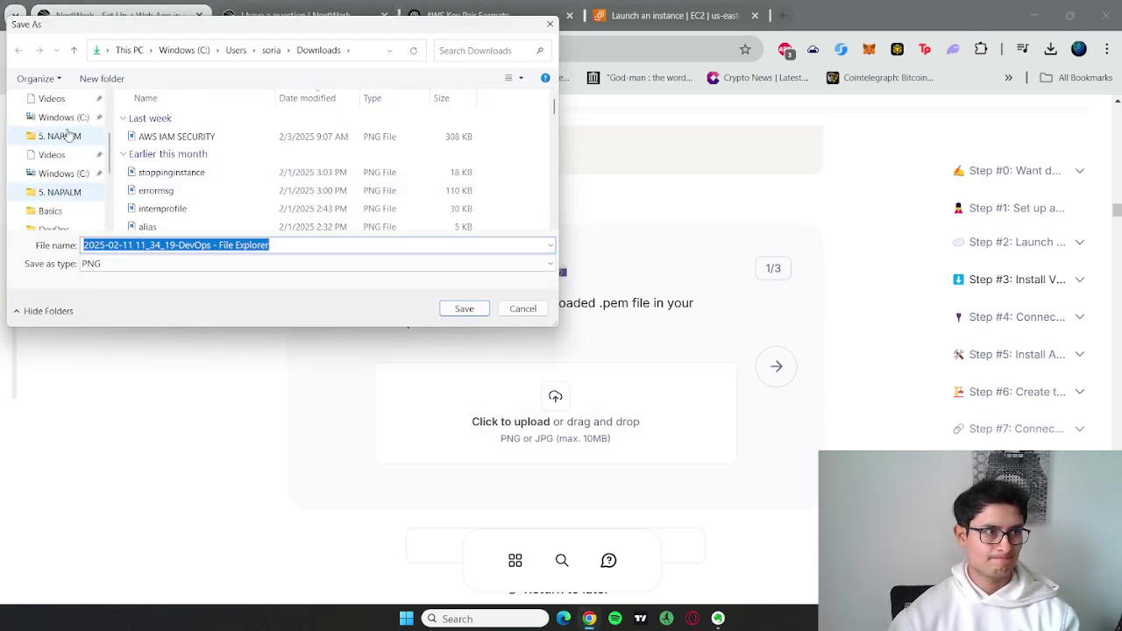
{"action": "left_click", "coordinate": [60, 135]}
{"action": "left_click", "coordinate": [280, 258]}
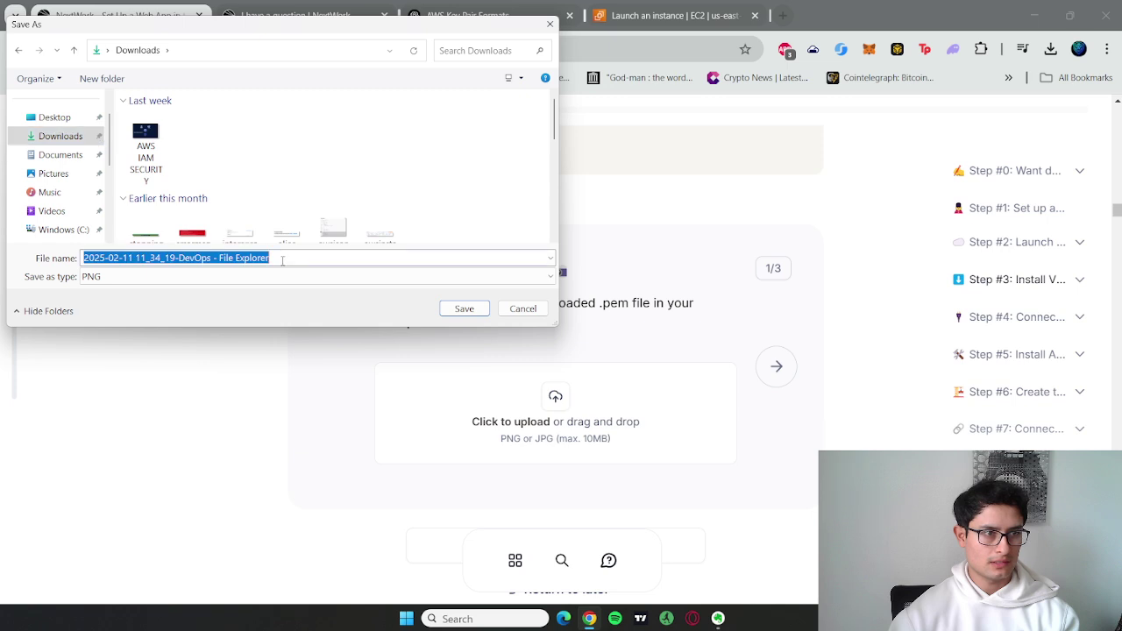
{"action": "type", "text": "keysss"}
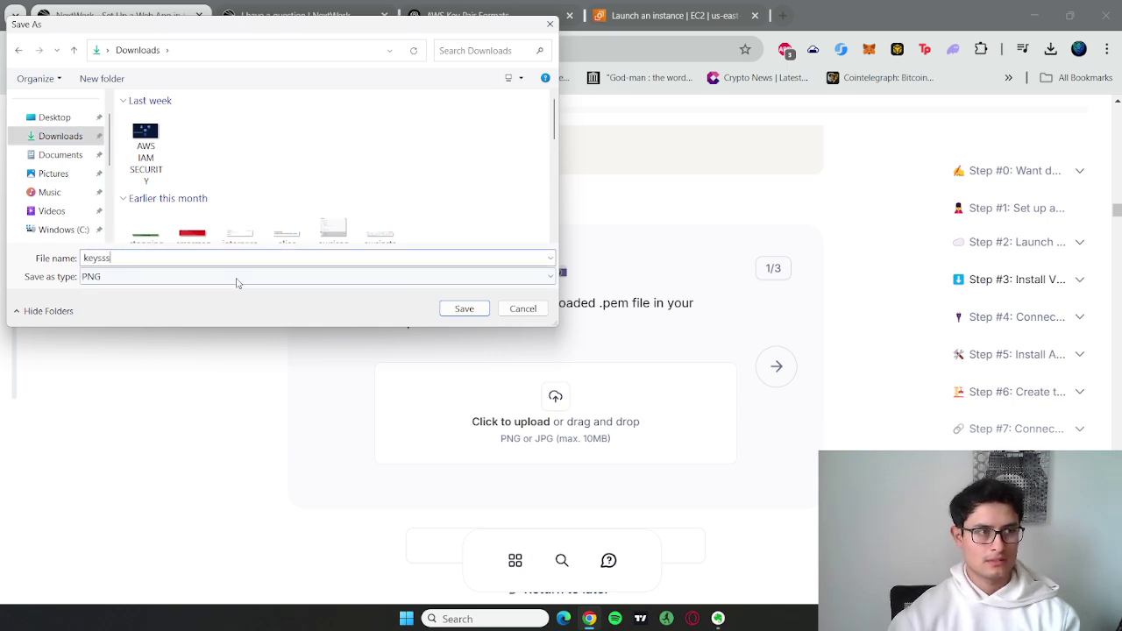
{"action": "left_click", "coordinate": [472, 312]}
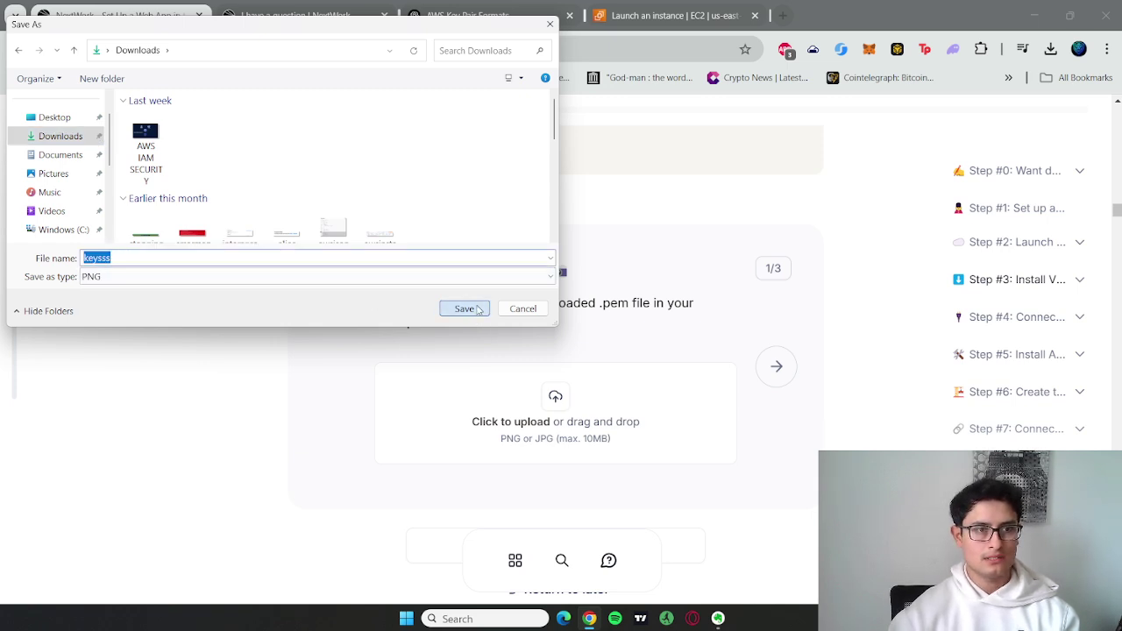
Step: Upload keysss.png from Downloads to the guide's .pem file screenshot task
{"action": "left_click", "coordinate": [548, 402]}
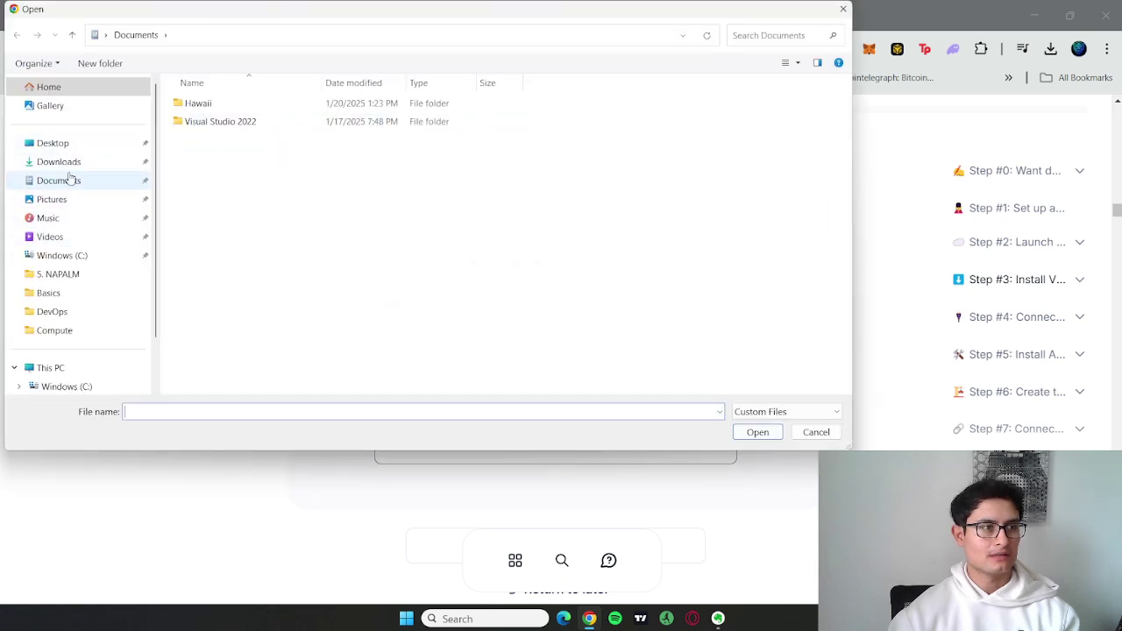
{"action": "left_click", "coordinate": [60, 162]}
{"action": "double_click", "coordinate": [210, 121]}
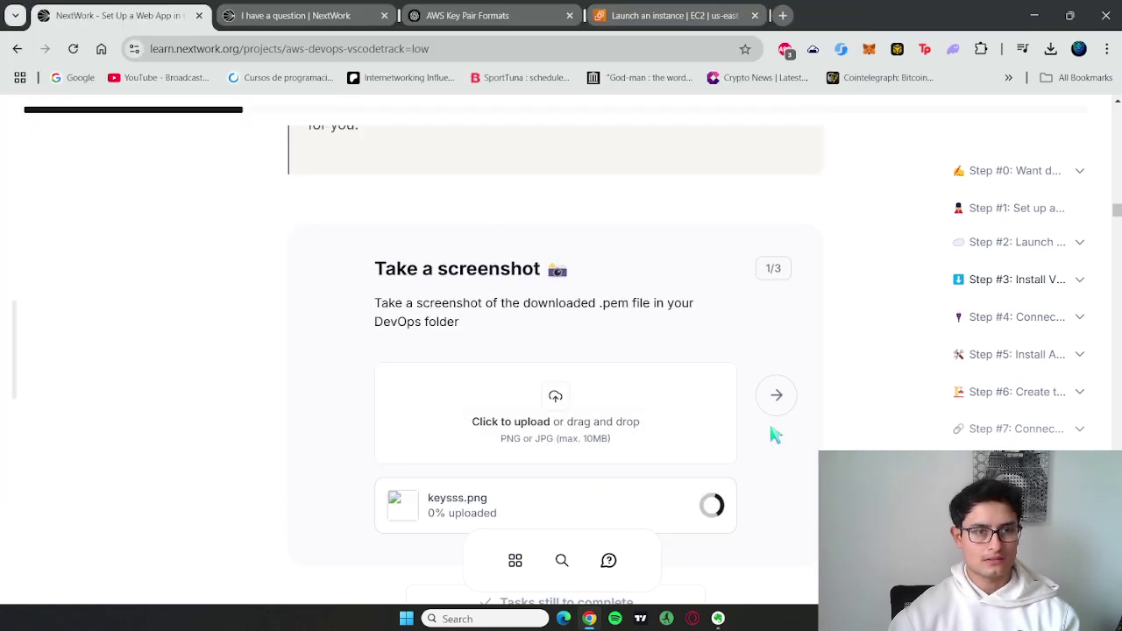
Step: Answer the key pair question with "A key pais is a method of authentication to access the EC2 instance remotely and securily."
{"action": "left_click", "coordinate": [611, 383]}
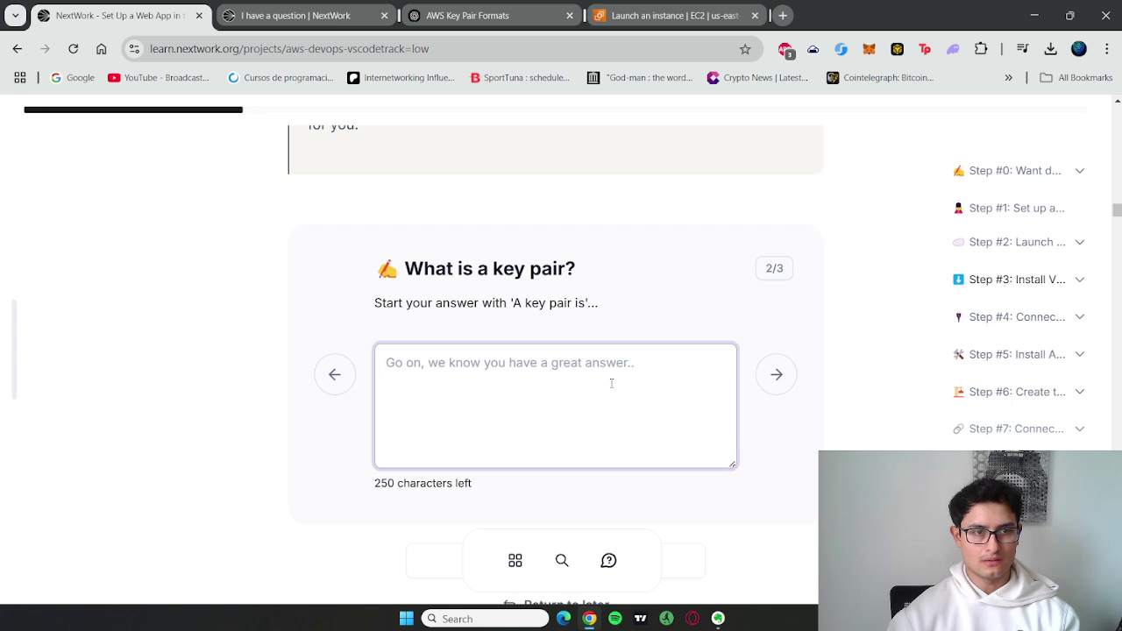
{"action": "type", "text": "A key pais "}
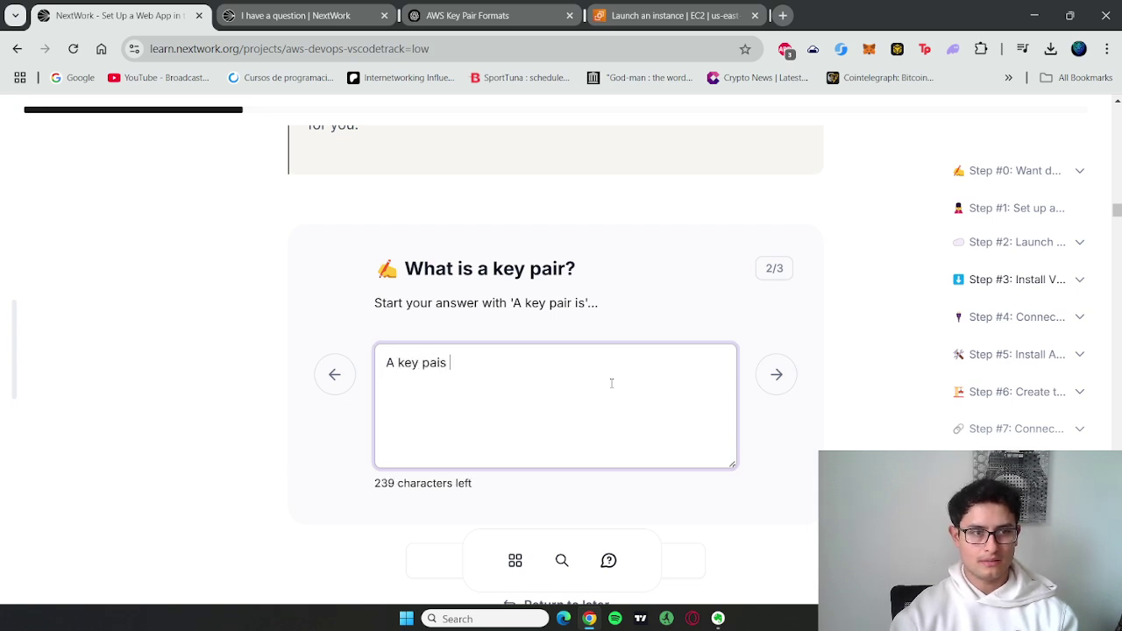
{"action": "type", "text": "is a "}
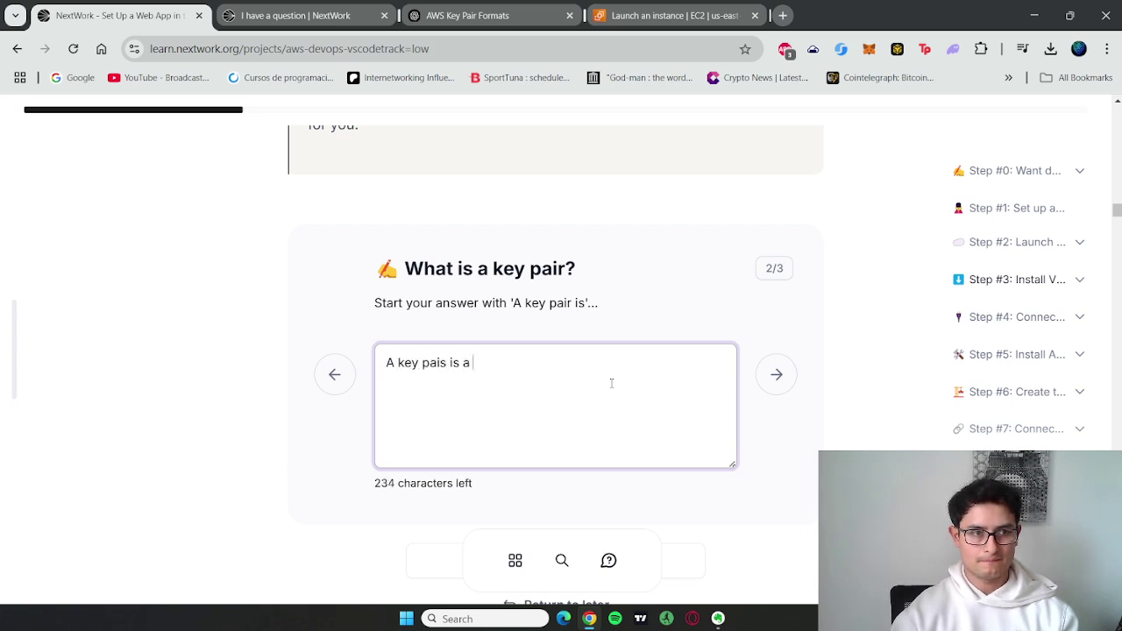
{"action": "type", "text": "method "}
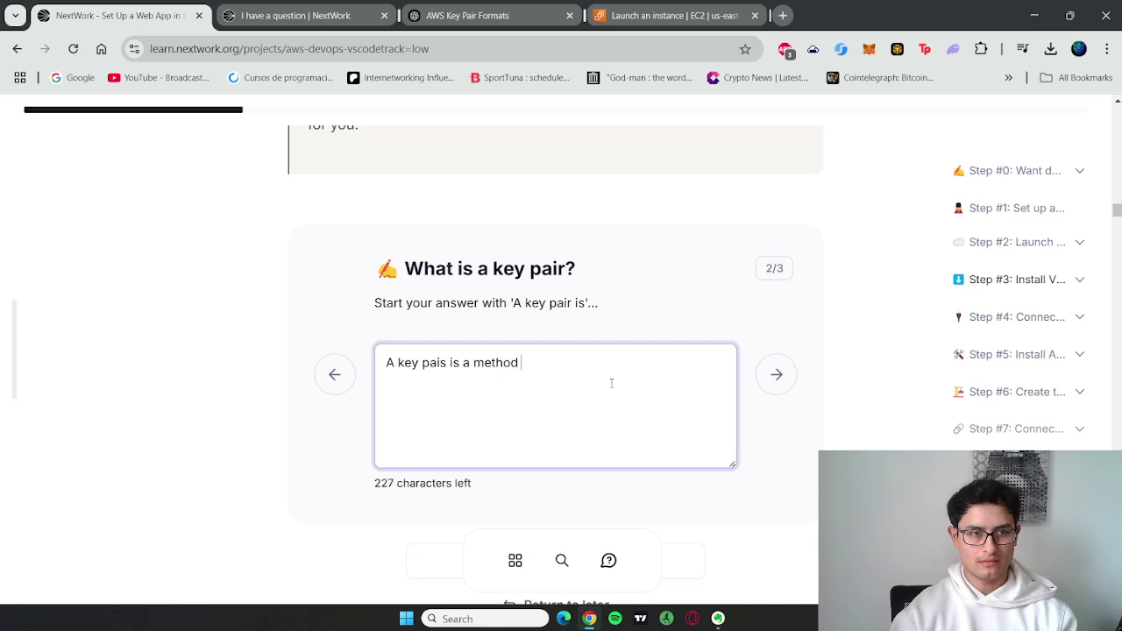
{"action": "type", "text": "of authenticati"}
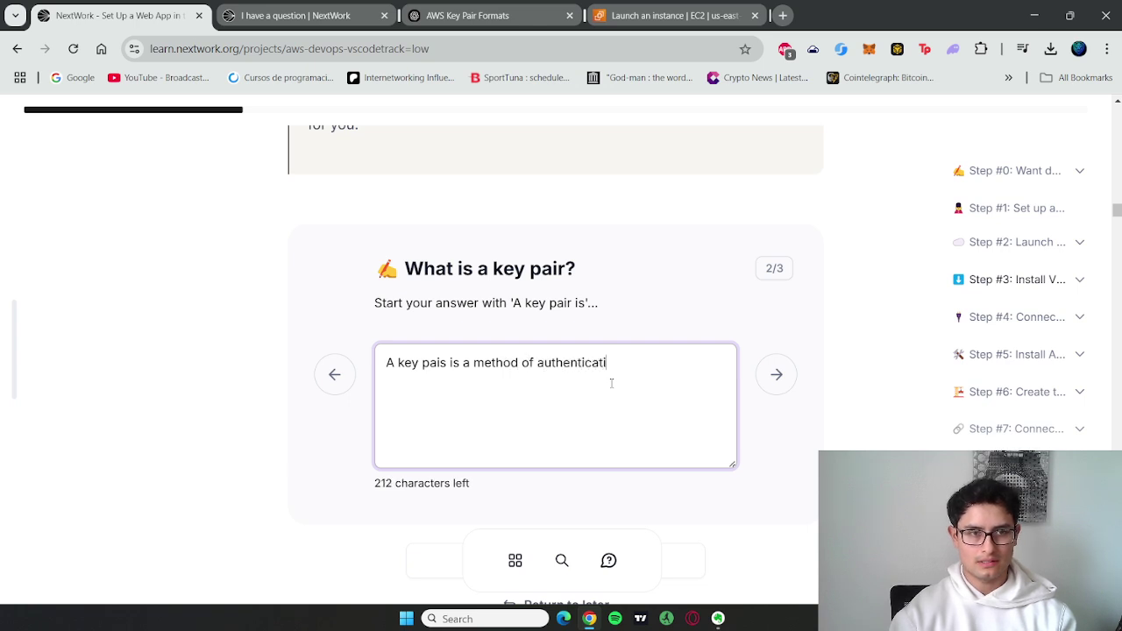
{"action": "type", "text": "on to acces"}
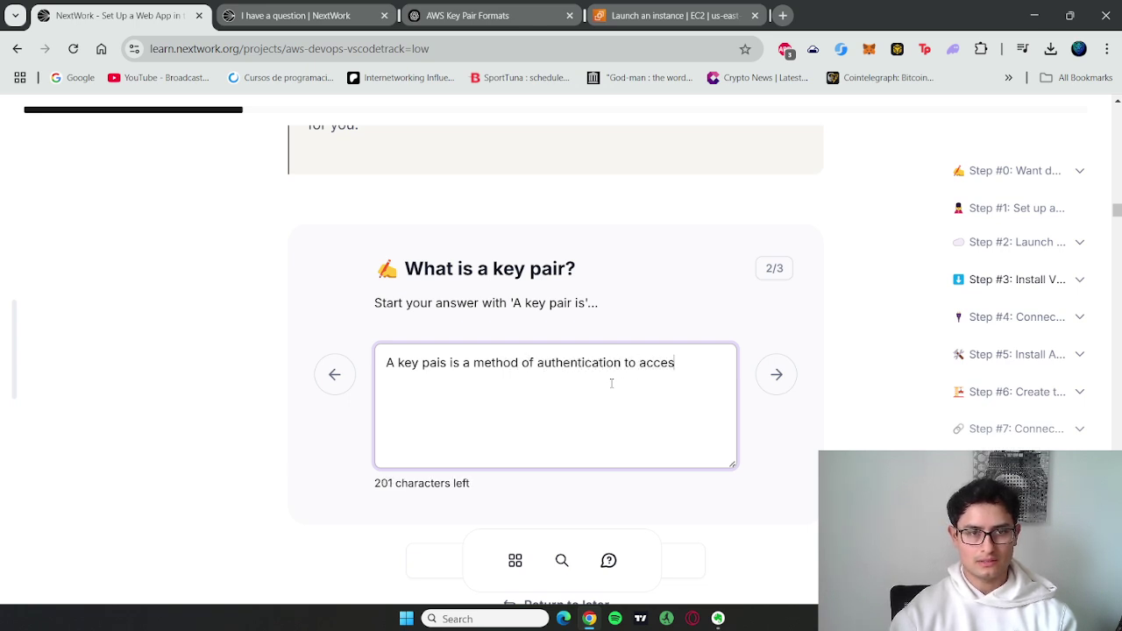
{"action": "type", "text": "s t"}
{"action": "key", "text": "BackSpace"}
{"action": "key", "text": "BackSpace"}
{"action": "type", "text": "s the EC23"}
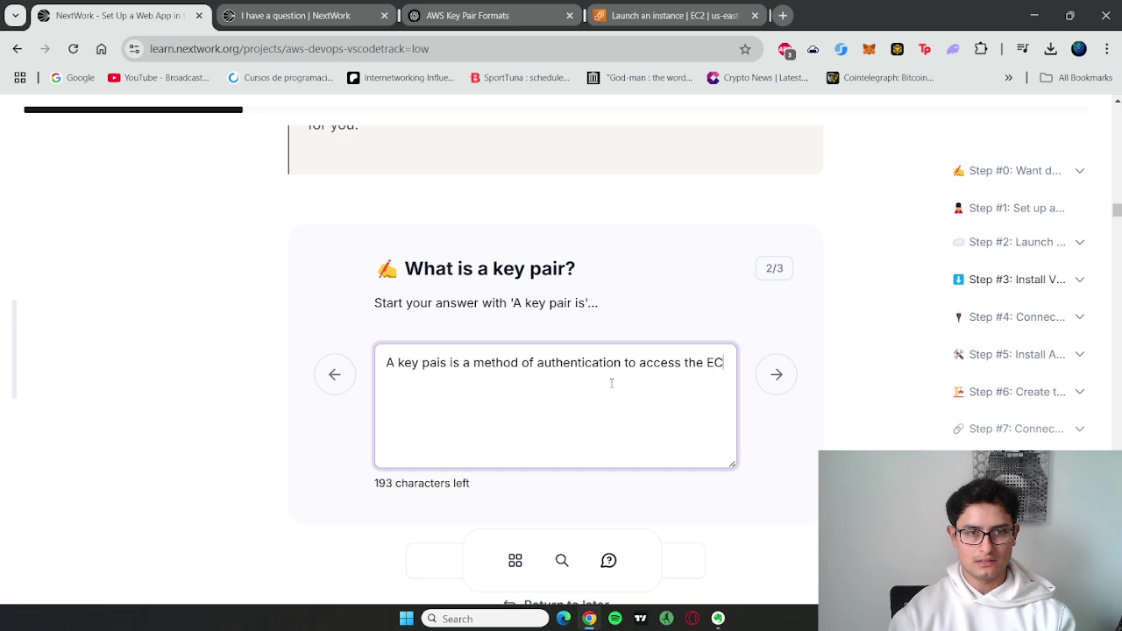
{"action": "key", "text": "BackSpace"}
{"action": "type", "text": "ins"}
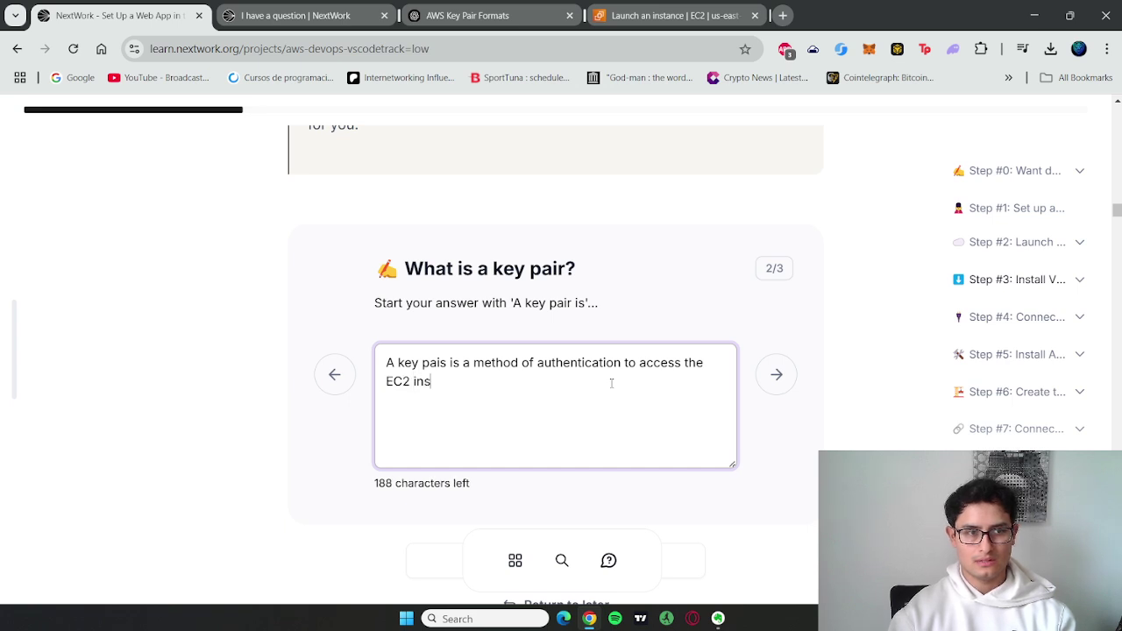
{"action": "type", "text": "tance remotely"}
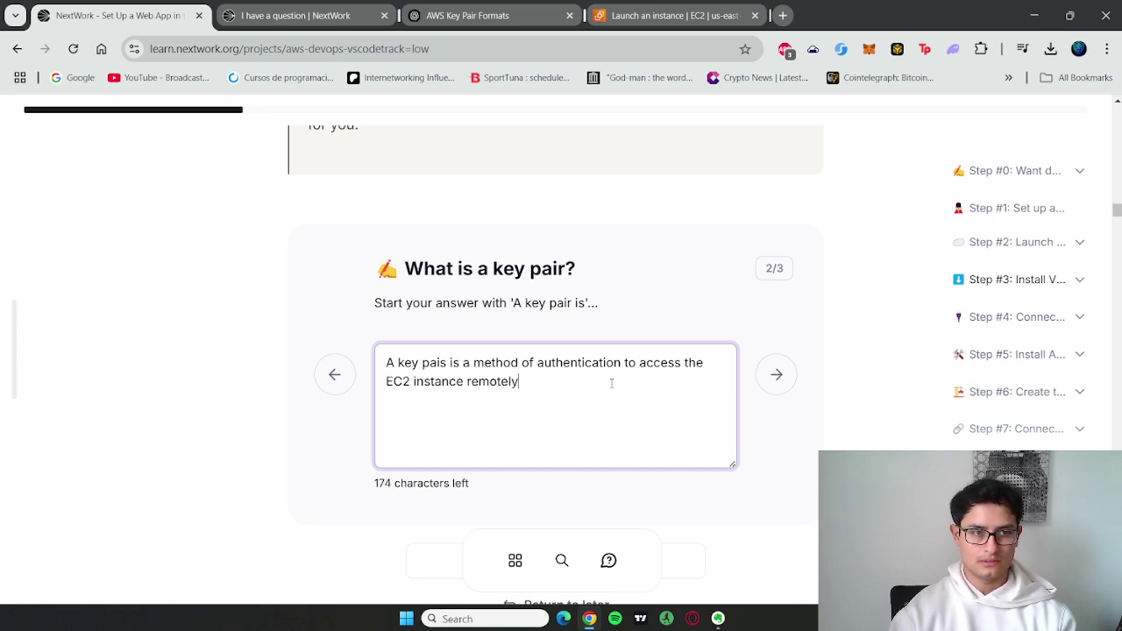
{"action": "type", "text": " and securily."}
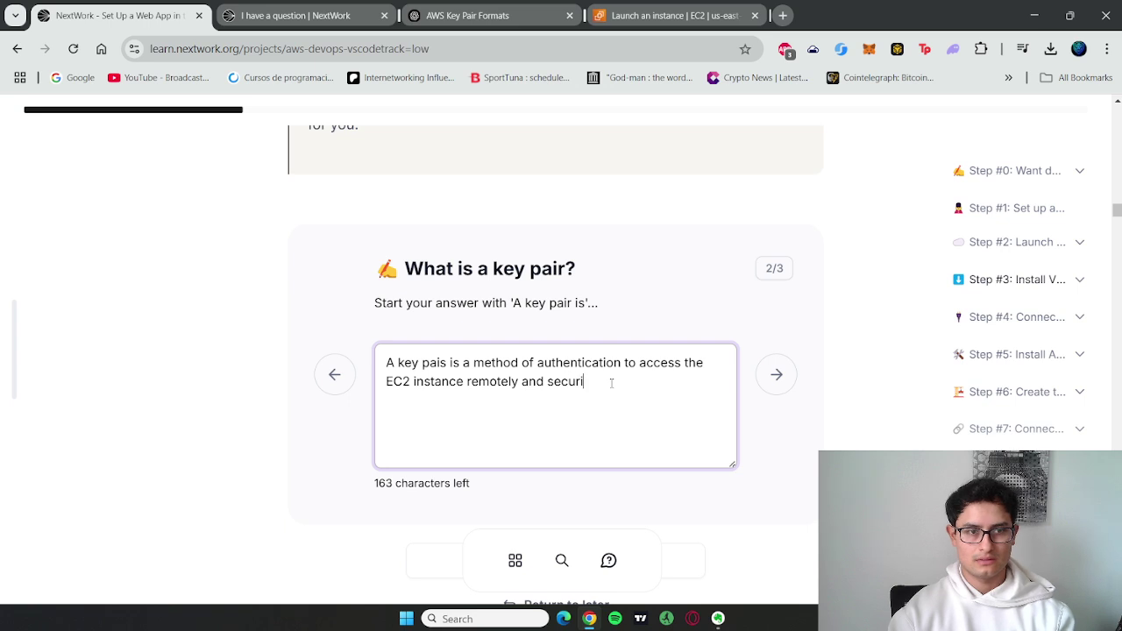
Step: Answer the downloaded file question with "Once I set up my key pair, AWS automatically downloaded a private key on my local computer for authentication."
{"action": "left_click", "coordinate": [770, 395]}
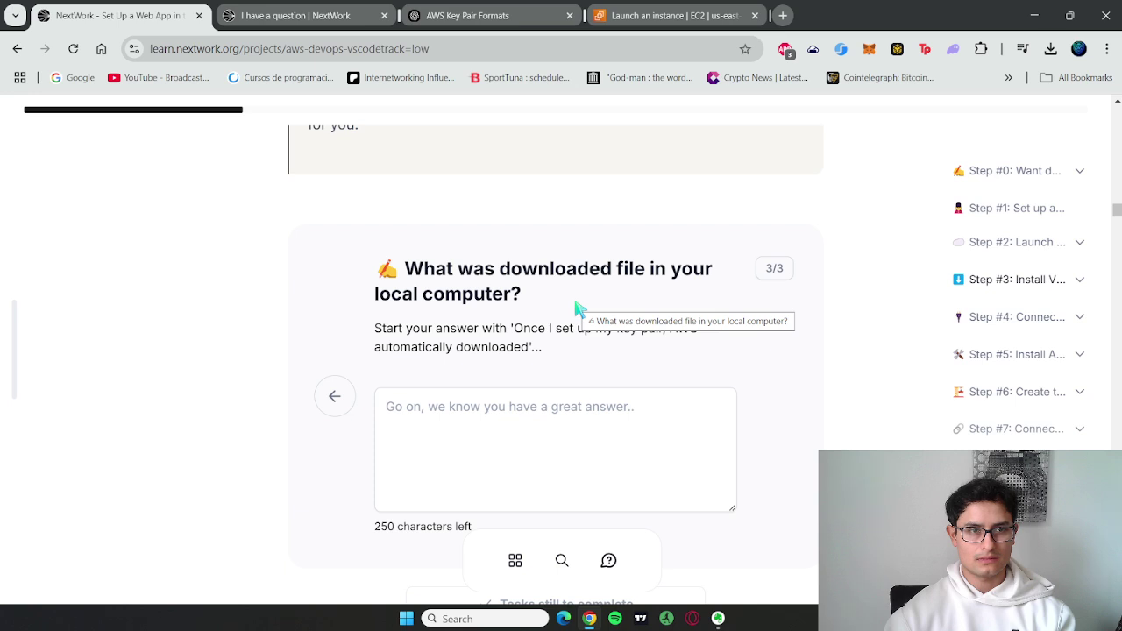
{"action": "left_click", "coordinate": [600, 447]}
{"action": "type", "text": "Once I "}
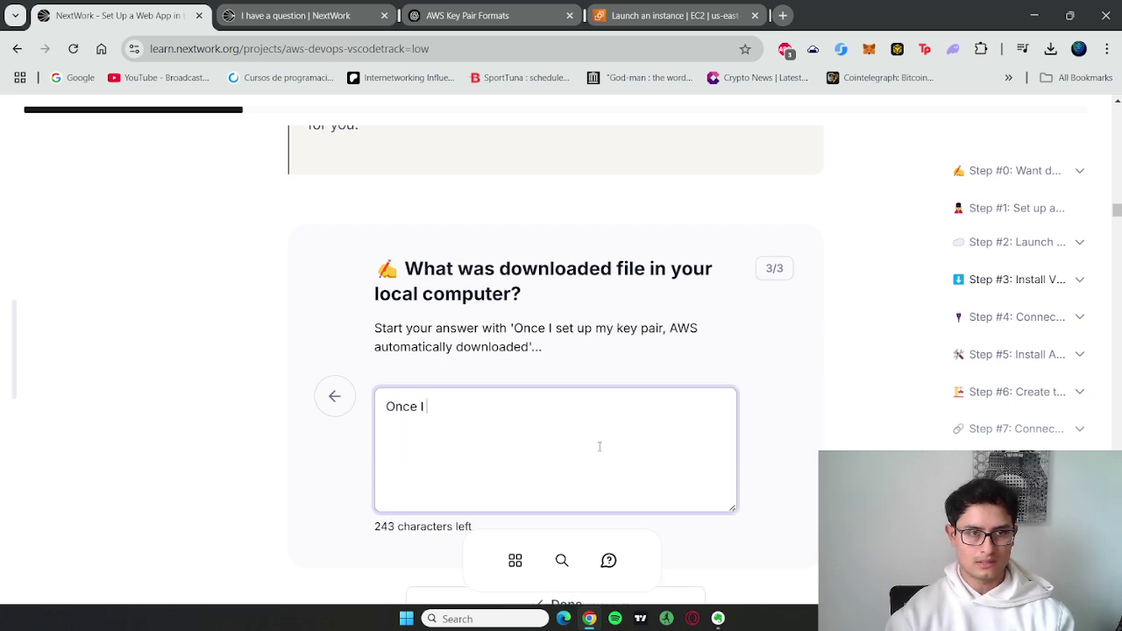
{"action": "type", "text": "set up my "}
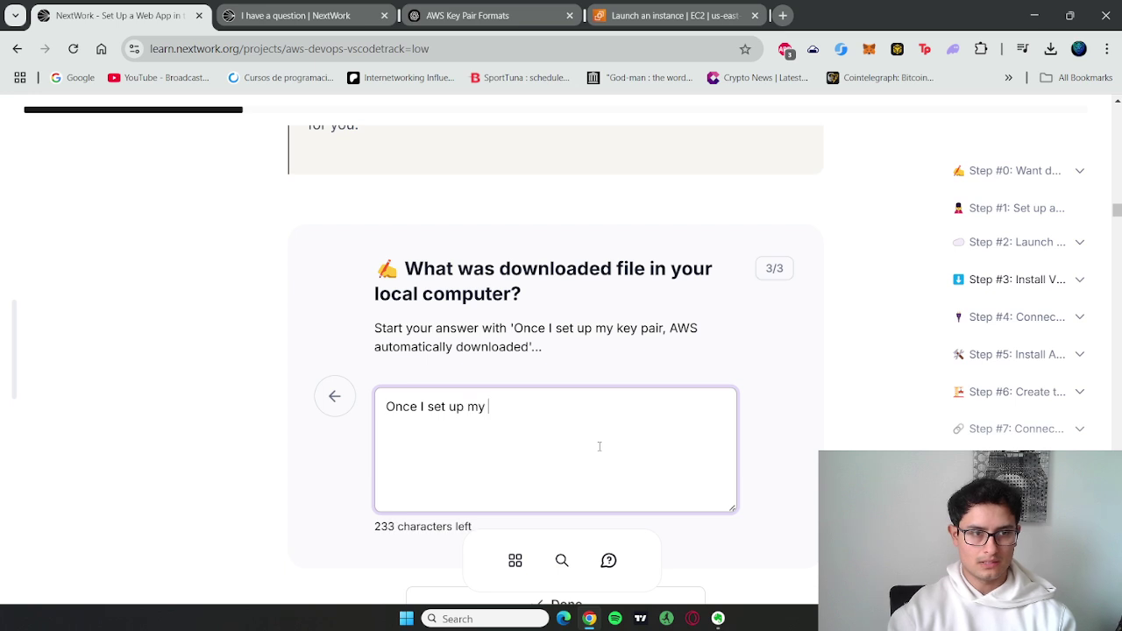
{"action": "type", "text": "key pair, "}
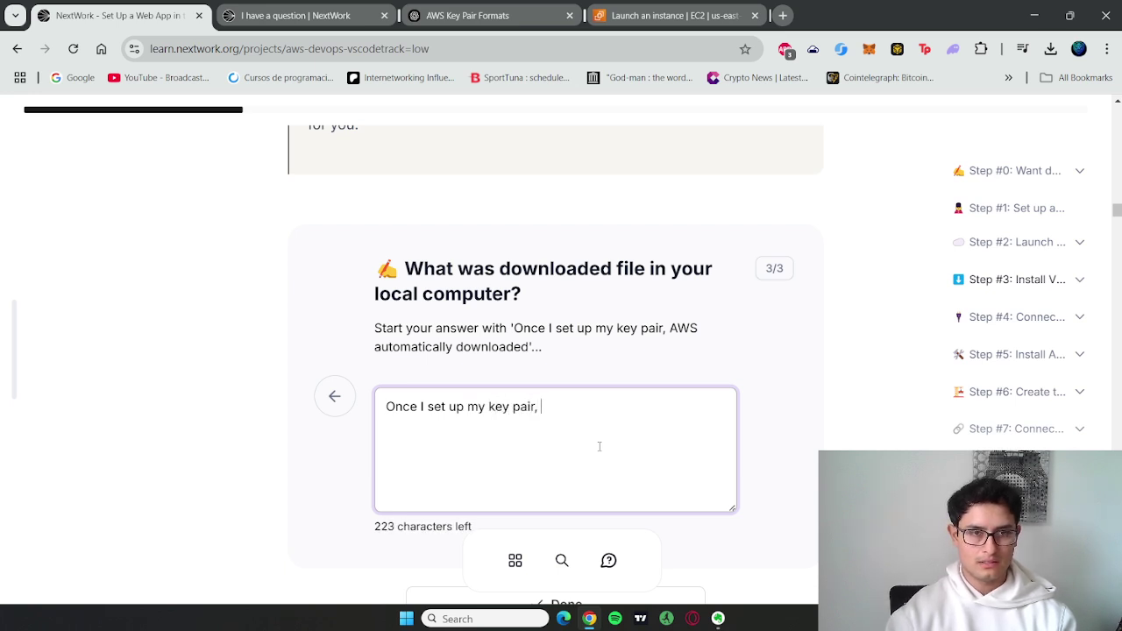
{"action": "type", "text": "AWS automaticcally downloade"}
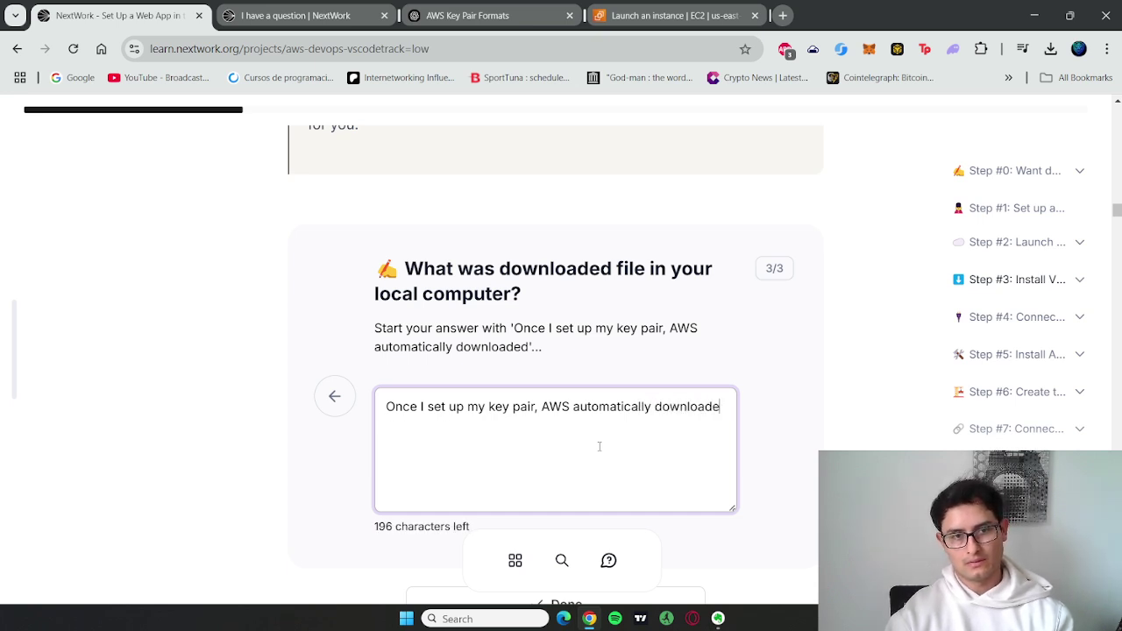
{"action": "type", "text": "d a private key"}
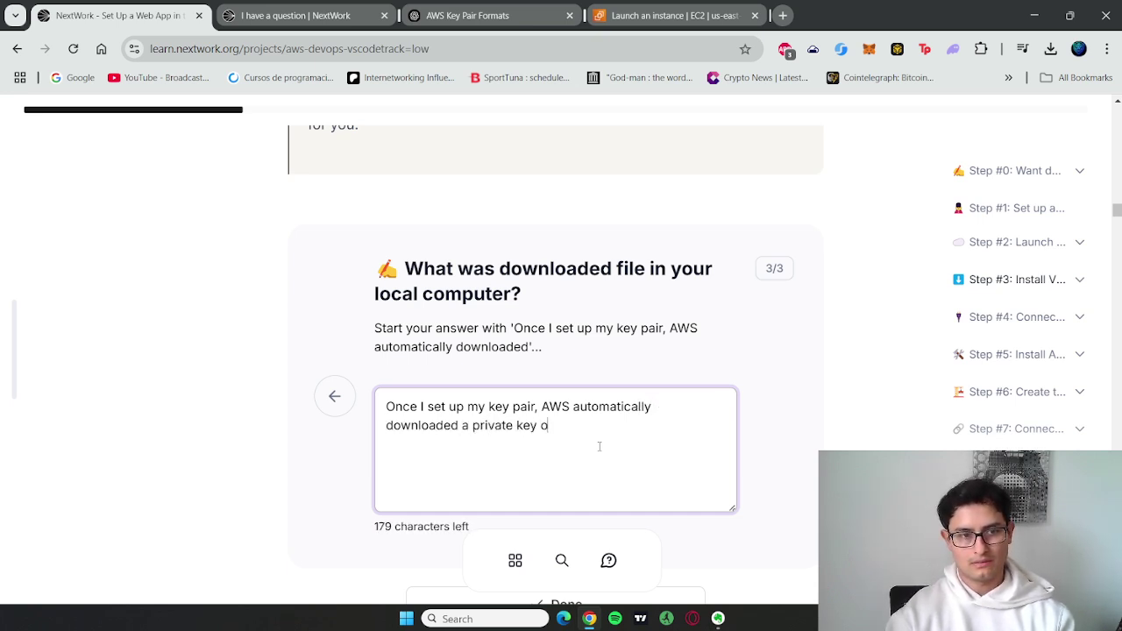
{"action": "type", "text": "ocal computer for authe"}
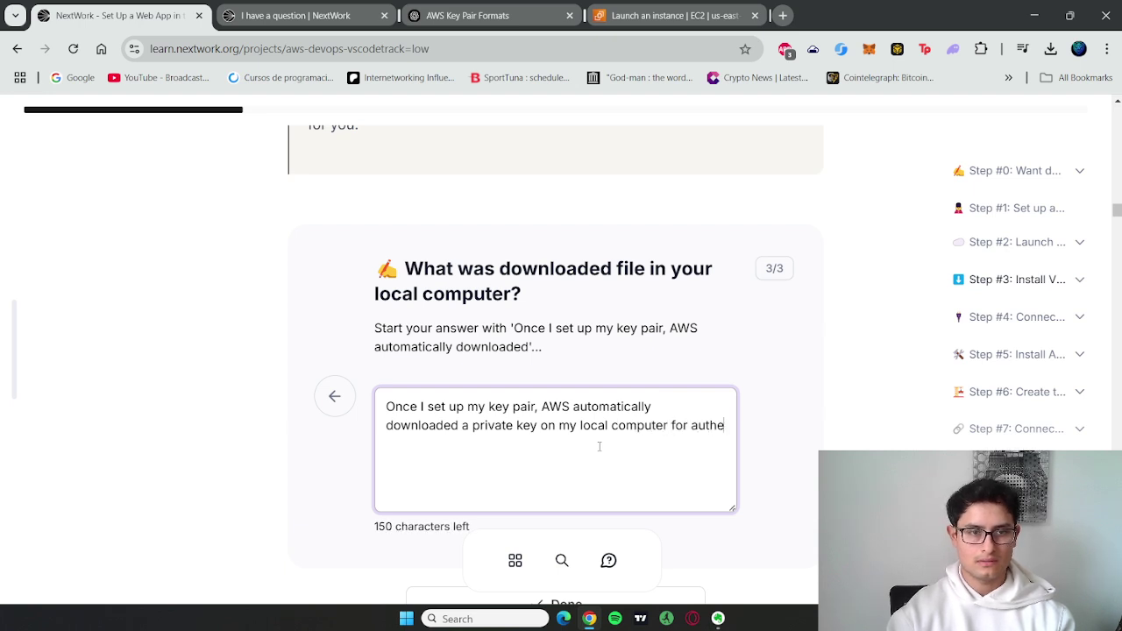
{"action": "type", "text": "ntication."}
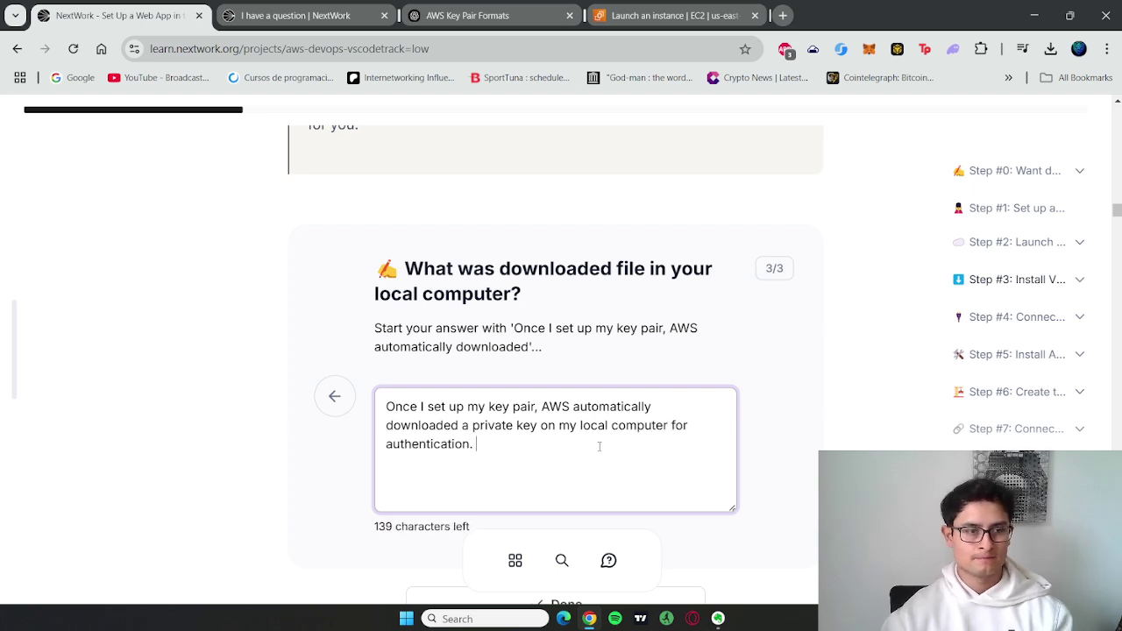
Step: Mark the key pair documentation task as done and continue to the guide's SSH traffic instruction
{"action": "scroll", "coordinate": [599, 446], "scroll_direction": "down", "scroll_amount": 2}
{"action": "left_click", "coordinate": [334, 244]}
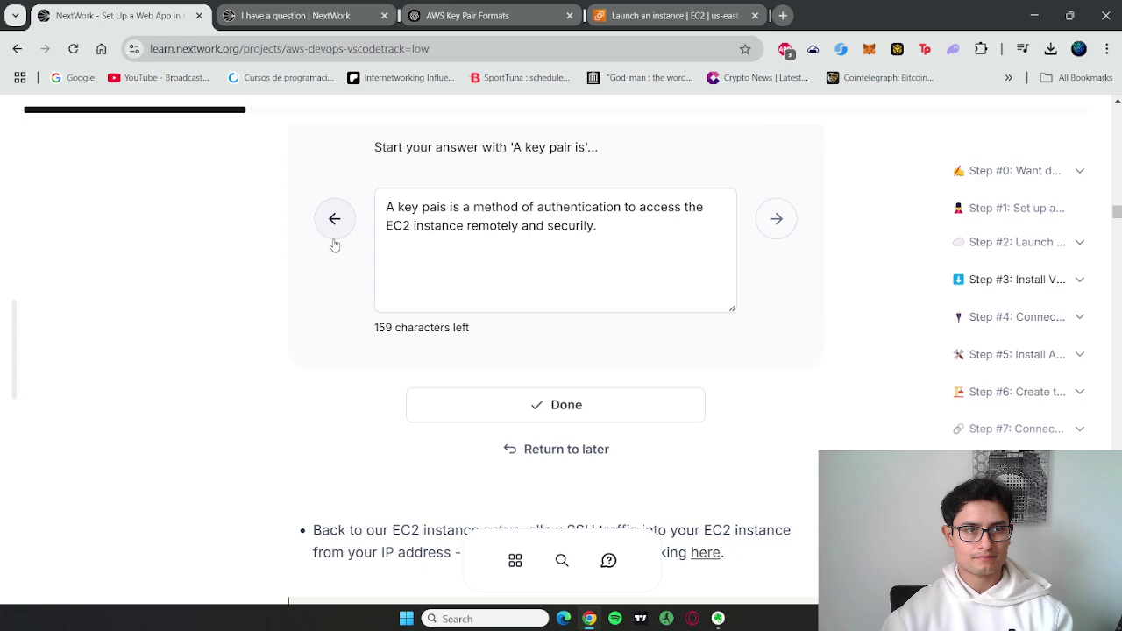
{"action": "left_click", "coordinate": [541, 409]}
{"action": "scroll", "coordinate": [827, 438], "scroll_direction": "up", "scroll_amount": 3}
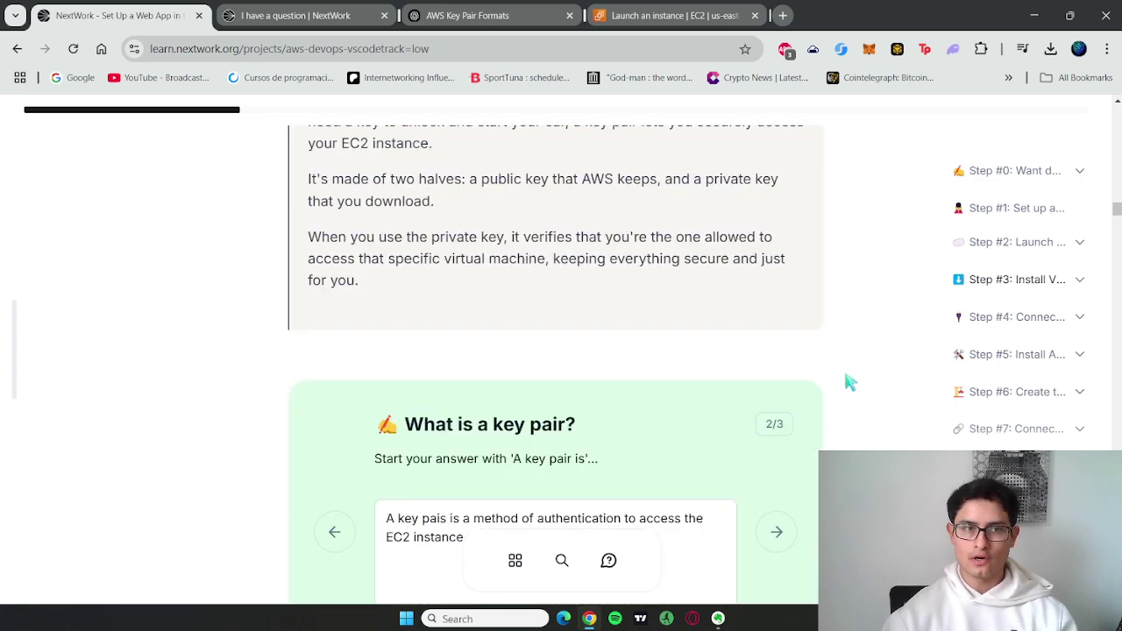
{"action": "scroll", "coordinate": [846, 369], "scroll_direction": "down", "scroll_amount": 2}
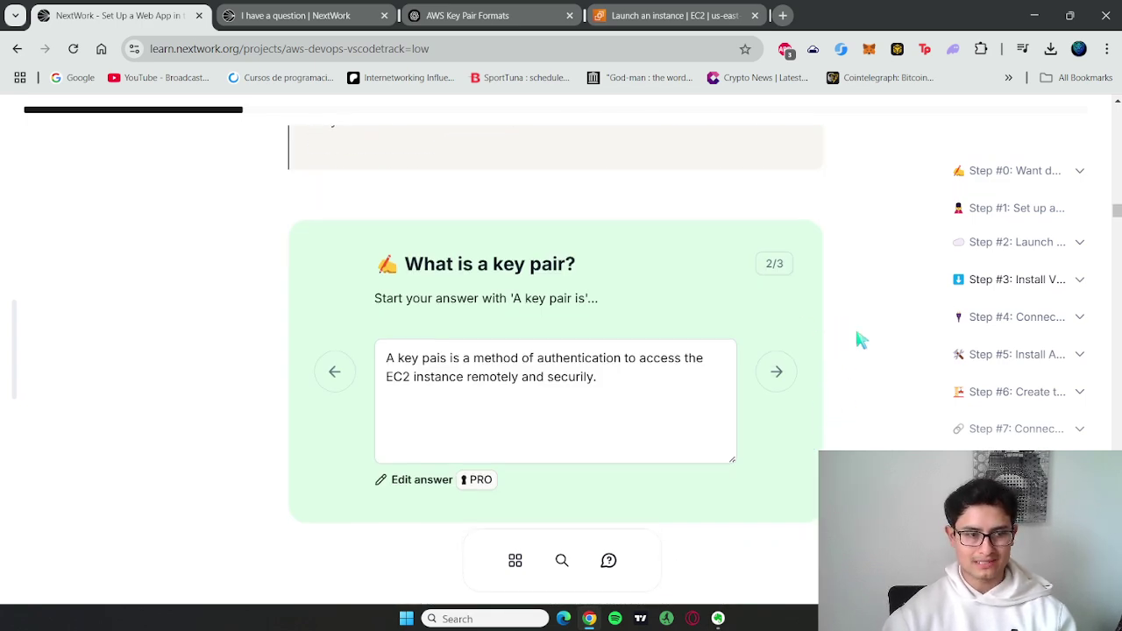
{"action": "scroll", "coordinate": [859, 340], "scroll_direction": "down", "scroll_amount": 5}
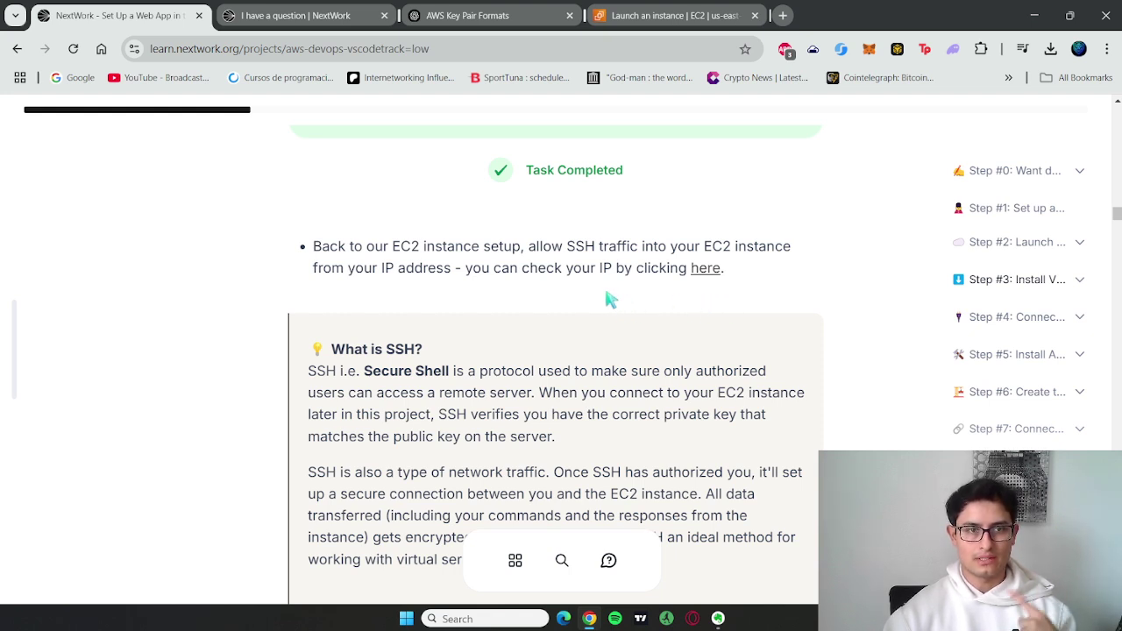
Step: Check the SSH source choices in the instance setup and look up the computer's public IP through the guide's link
{"action": "left_click", "coordinate": [624, 15]}
{"action": "left_click", "coordinate": [375, 283]}
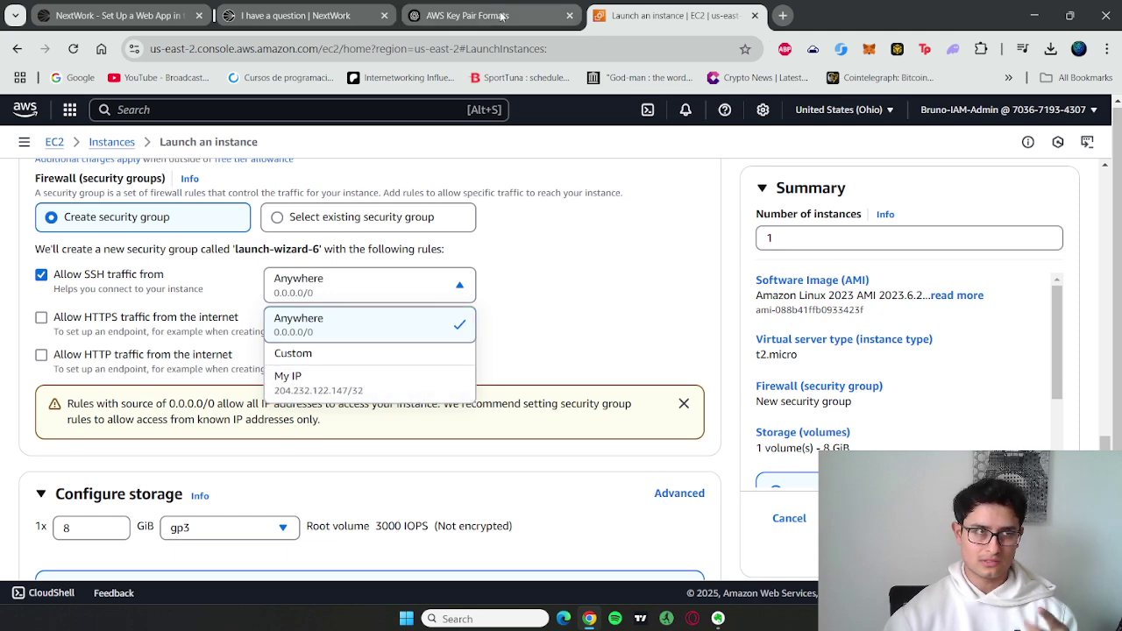
{"action": "left_click", "coordinate": [165, 11]}
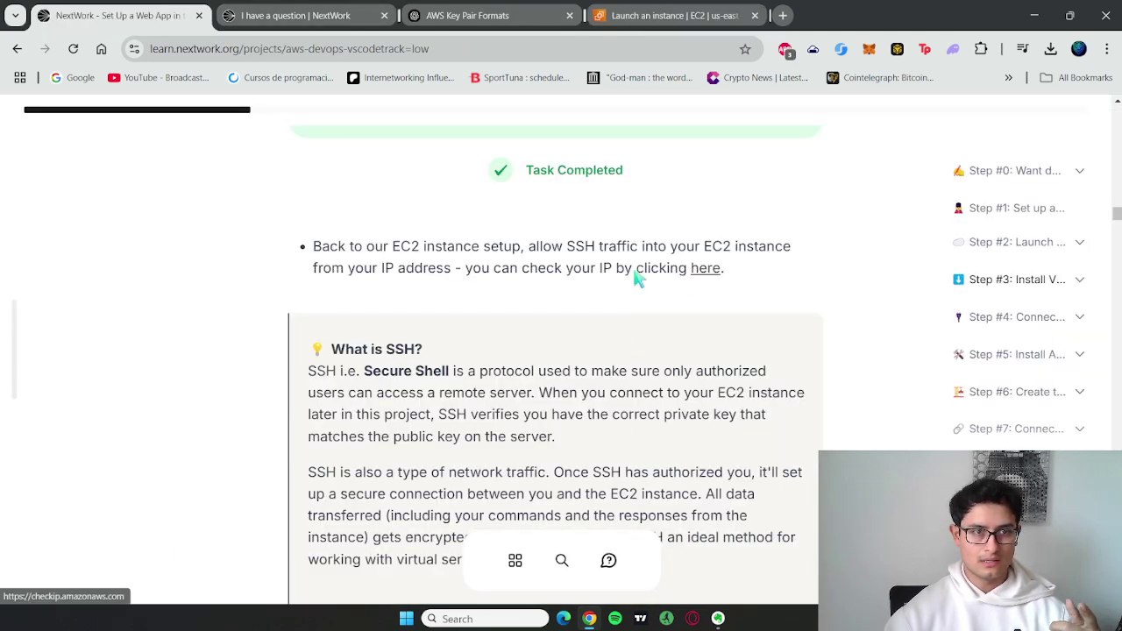
{"action": "left_click", "coordinate": [701, 271]}
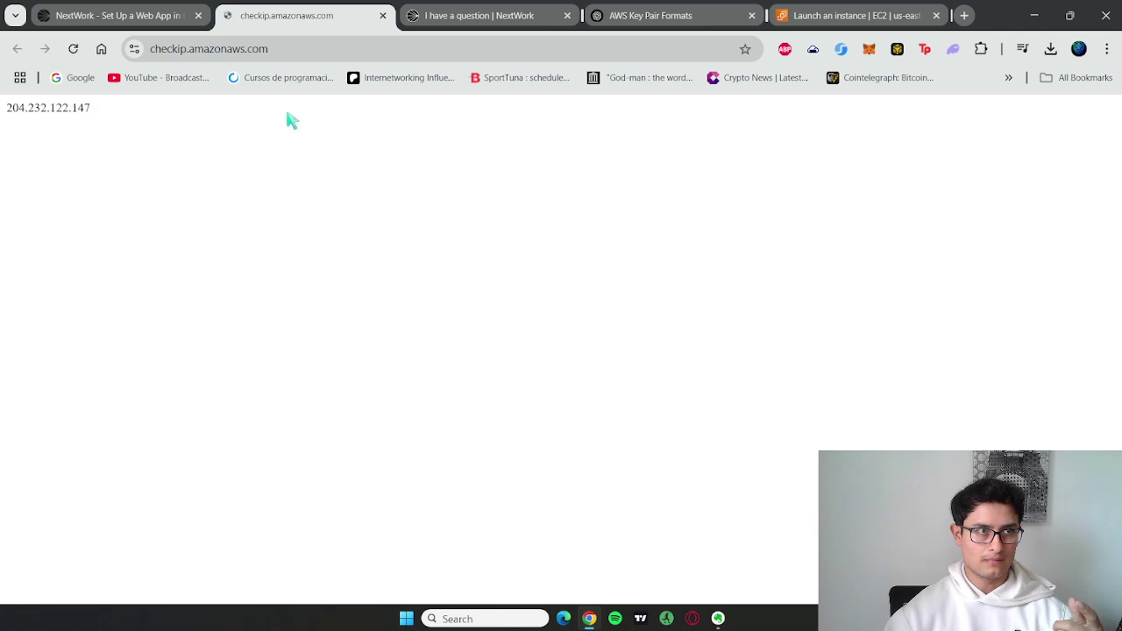
{"action": "left_click_drag", "start_coordinate": [101, 109], "coordinate": [3, 112]}
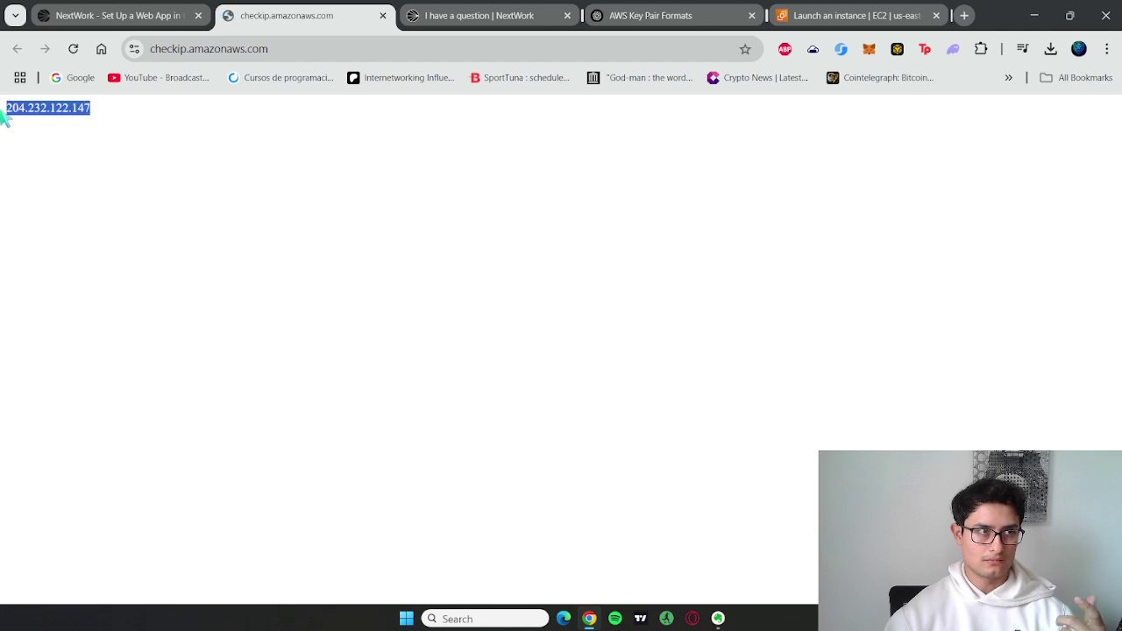
{"action": "left_click", "coordinate": [383, 16]}
Step: Restrict the new instance's allowed SSH traffic source to My IP
{"action": "left_click", "coordinate": [682, 16]}
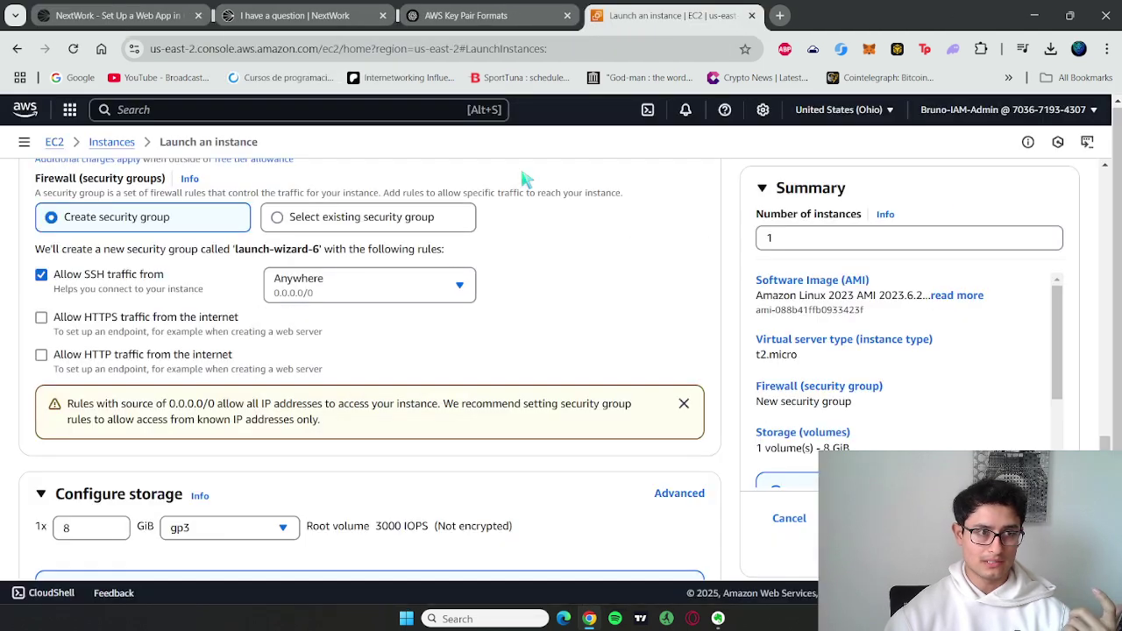
{"action": "left_click", "coordinate": [441, 287]}
{"action": "left_click", "coordinate": [345, 376]}
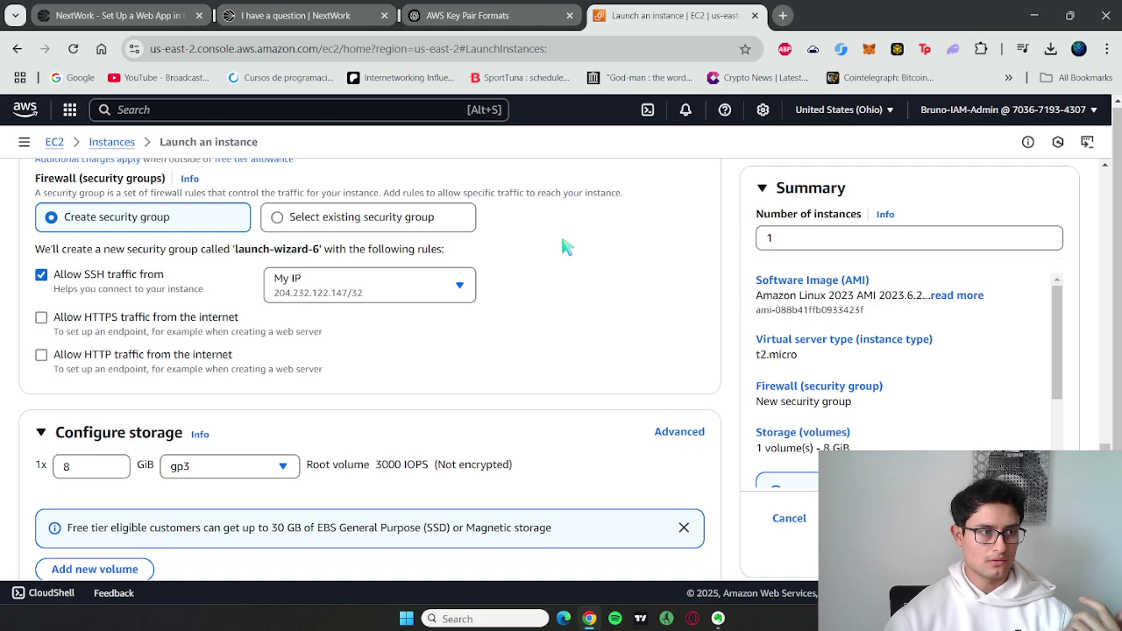
Step: Read the guide's SSH explanation and compare its example network settings with the instance setup, continuing to the "What is SSH?" question
{"action": "scroll", "coordinate": [576, 349], "scroll_direction": "down", "scroll_amount": 2}
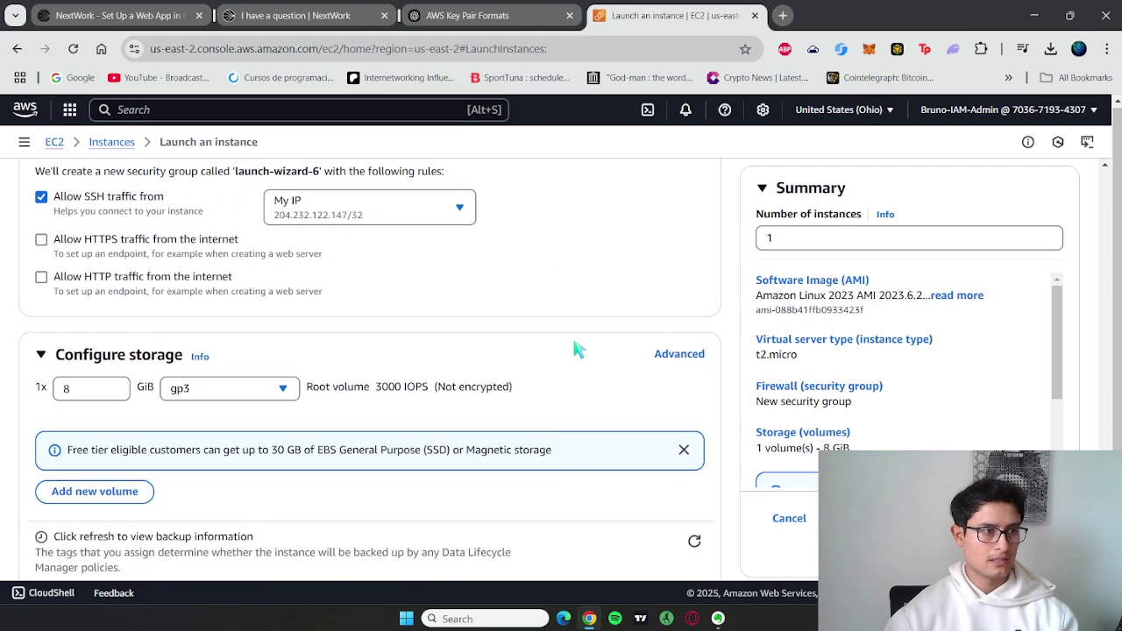
{"action": "left_click", "coordinate": [132, 15]}
{"action": "scroll", "coordinate": [671, 426], "scroll_direction": "down", "scroll_amount": 1}
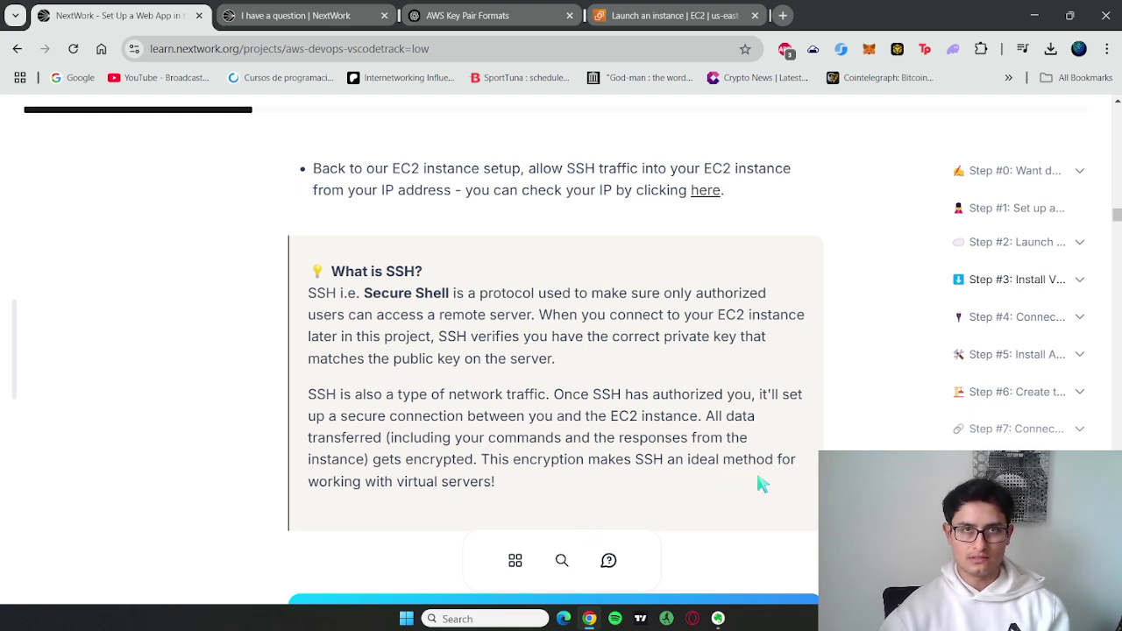
{"action": "scroll", "coordinate": [771, 478], "scroll_direction": "down", "scroll_amount": 1}
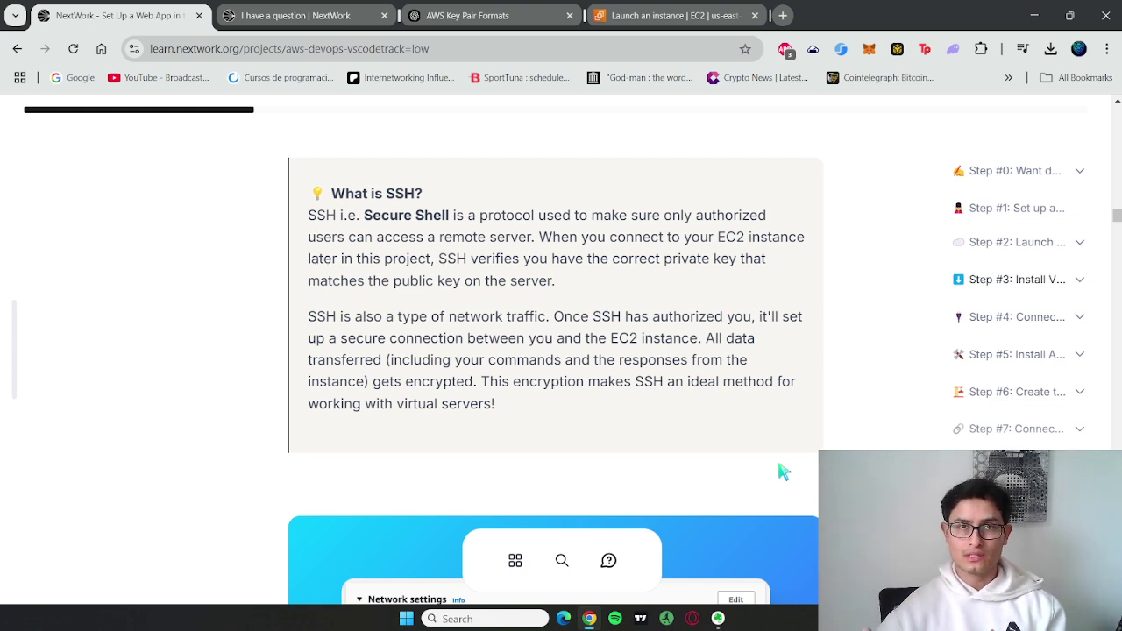
{"action": "left_click", "coordinate": [701, 7]}
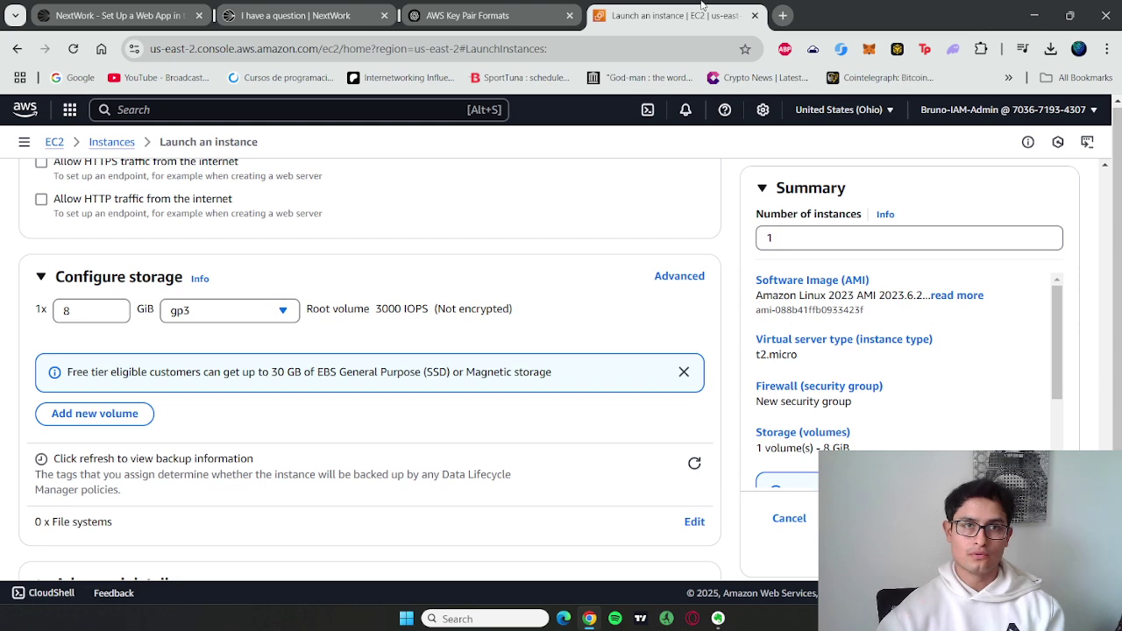
{"action": "left_click", "coordinate": [152, 9]}
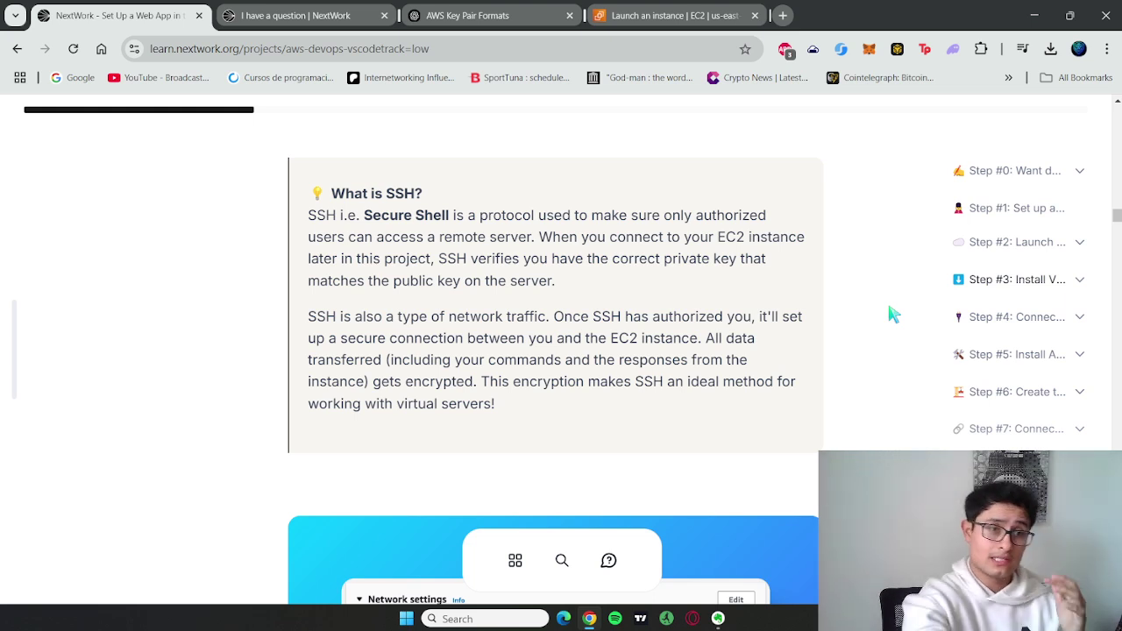
{"action": "scroll", "coordinate": [768, 230], "scroll_direction": "down", "scroll_amount": 2}
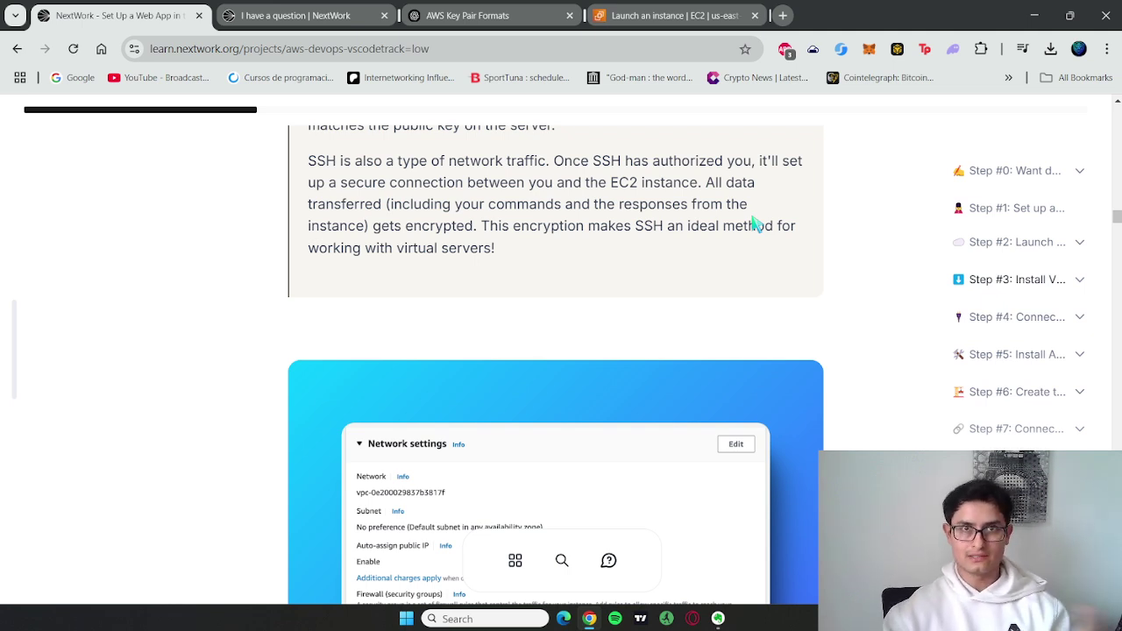
{"action": "scroll", "coordinate": [771, 277], "scroll_direction": "down", "scroll_amount": 3}
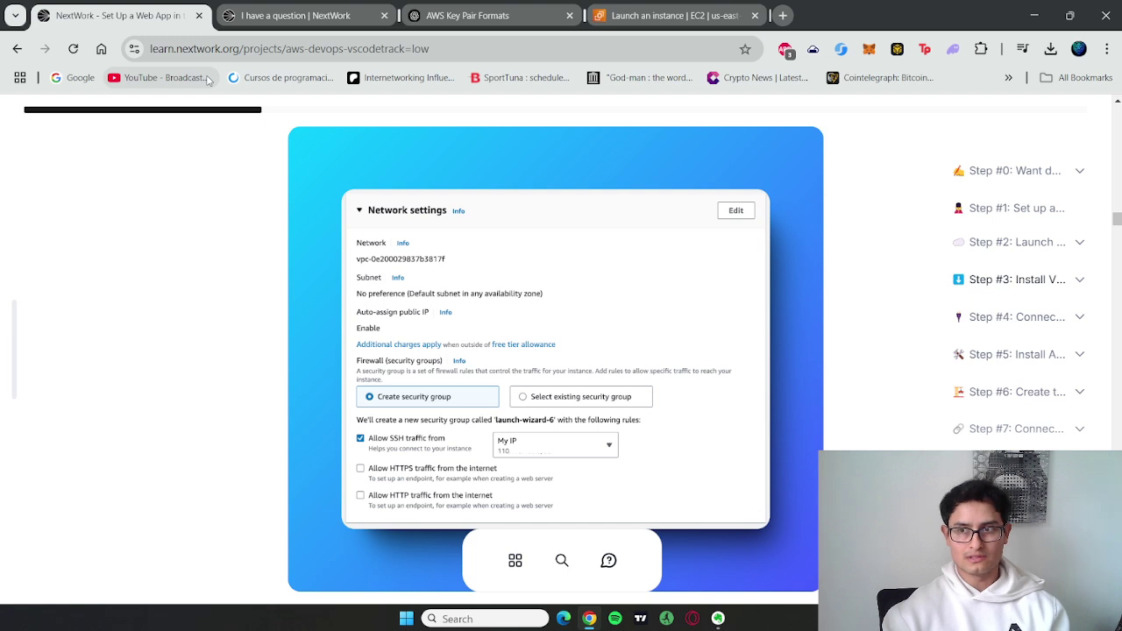
{"action": "scroll", "coordinate": [759, 413], "scroll_direction": "down", "scroll_amount": 2}
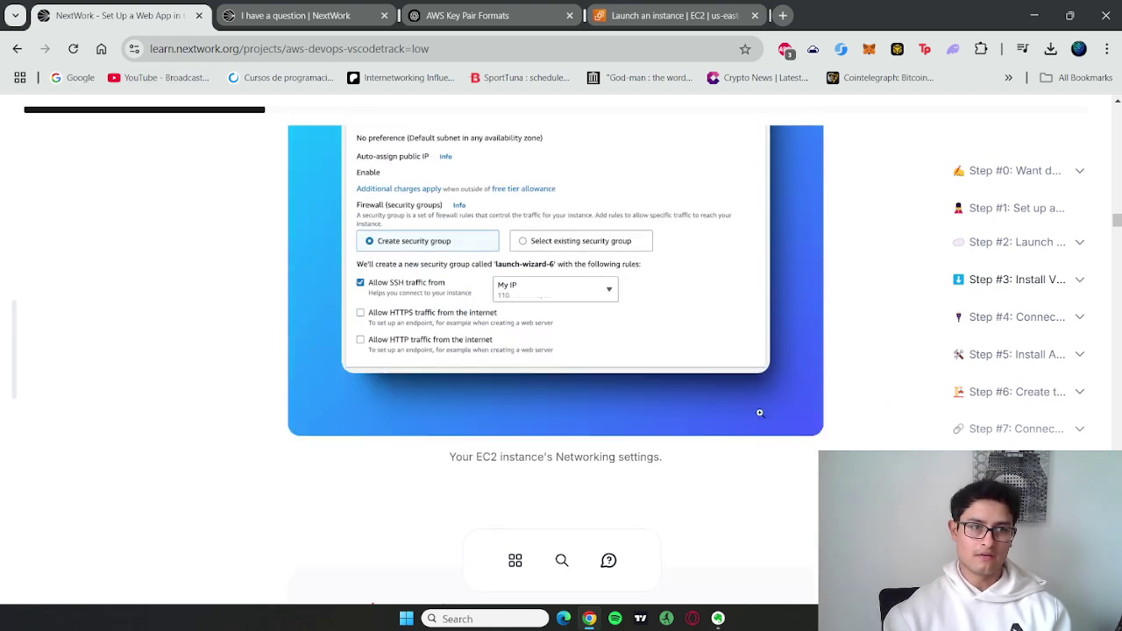
{"action": "scroll", "coordinate": [759, 413], "scroll_direction": "down", "scroll_amount": 3}
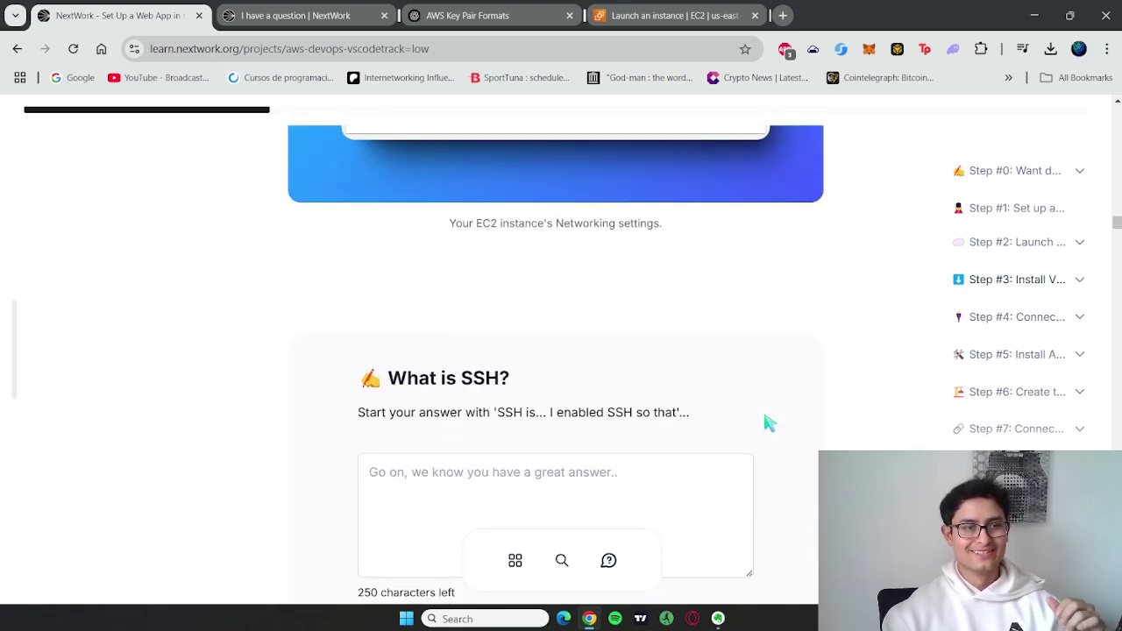
Step: Answer the "What is SSH?" question with "SSH is a protocol that establishes a secure and encrypted connection or session between my local machine and the EC2 instance."
{"action": "left_click", "coordinate": [613, 487]}
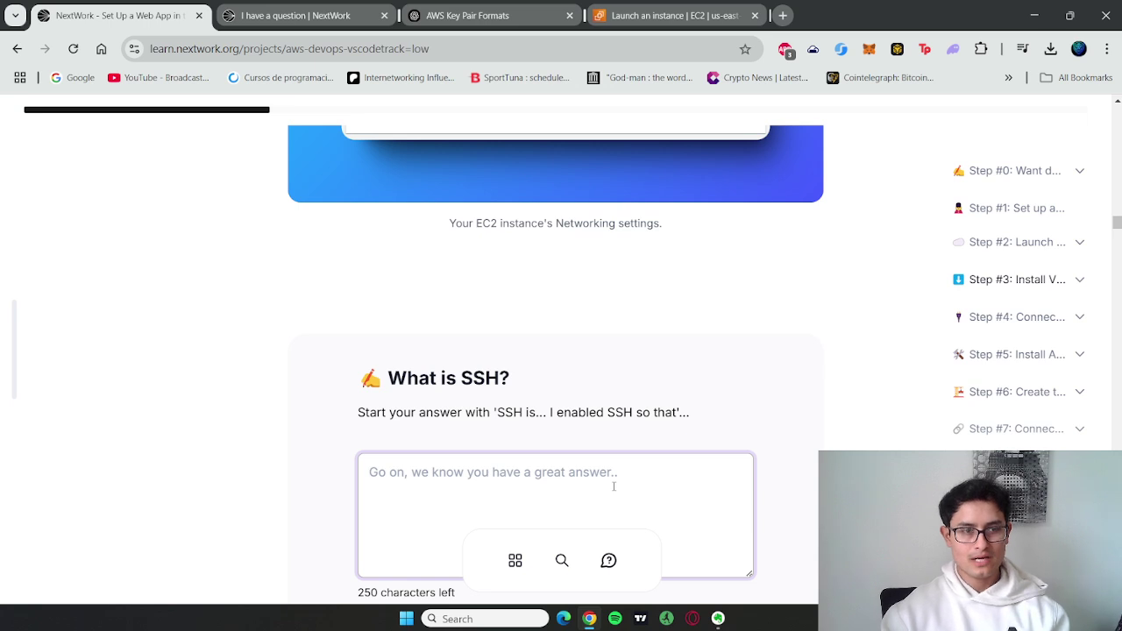
{"action": "type", "text": "SSH "}
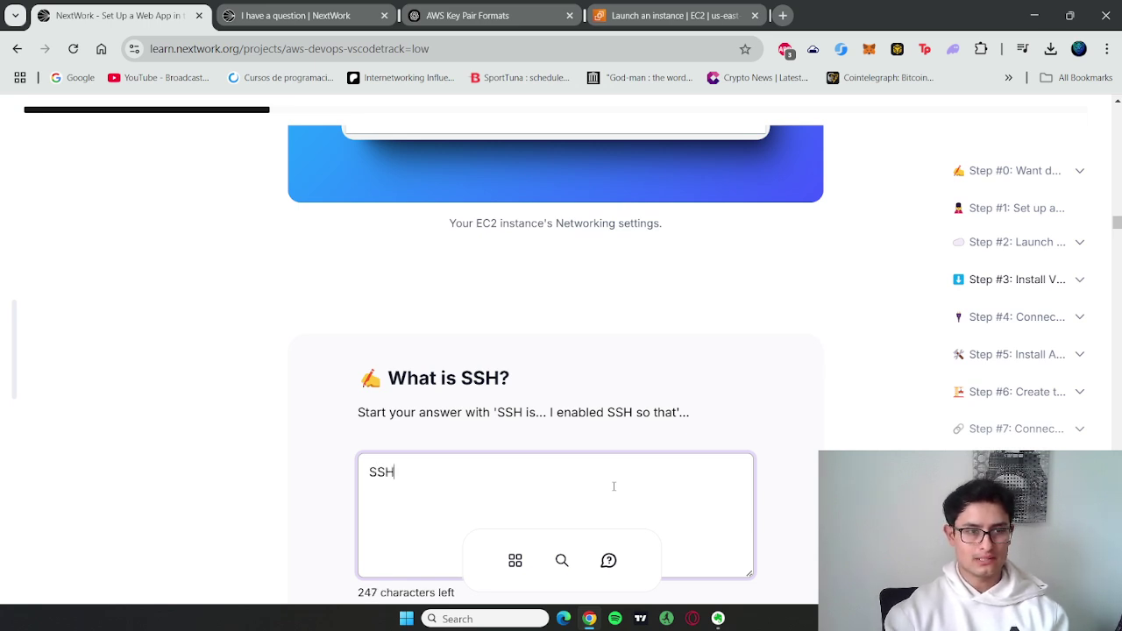
{"action": "type", "text": "is a "}
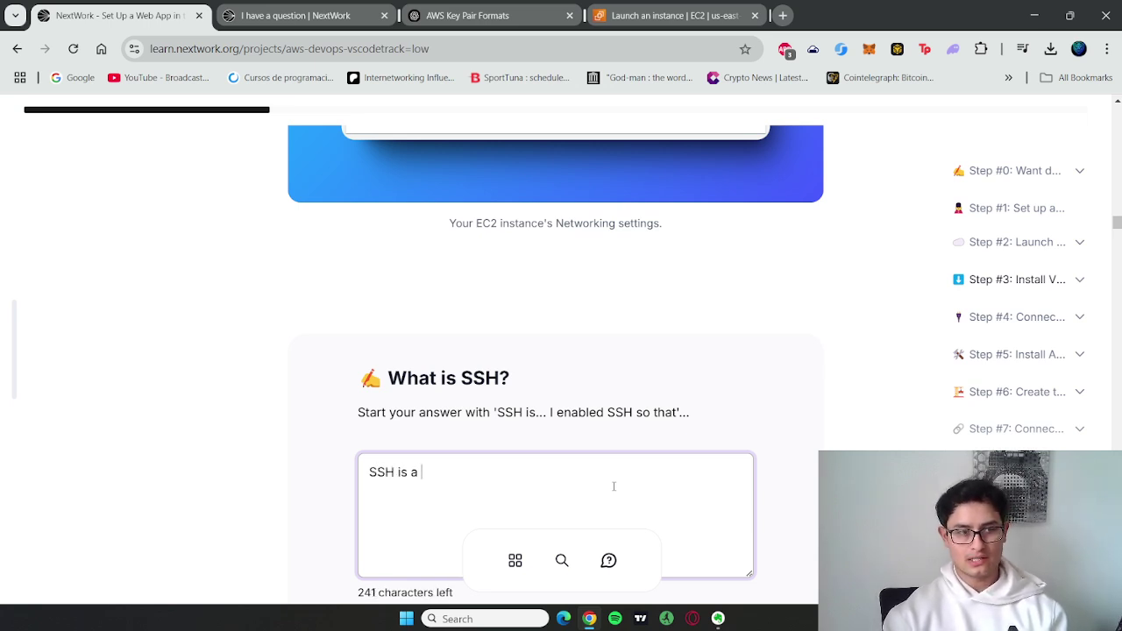
{"action": "type", "text": "protocola"}
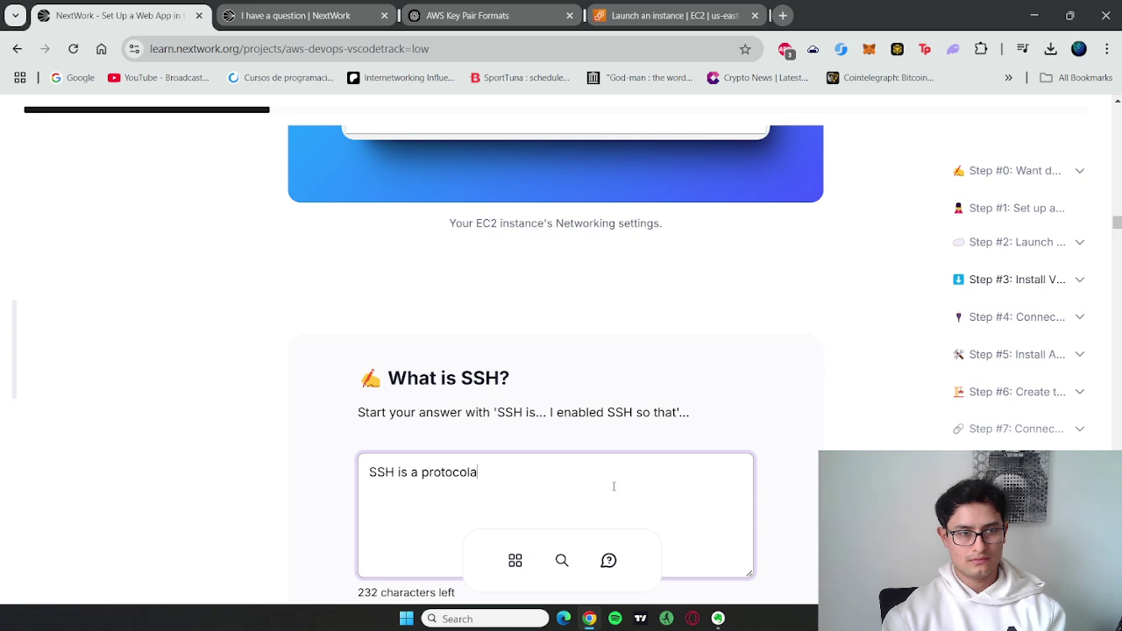
{"action": "key", "text": "BackSpace"}
{"action": "key", "text": "BackSpace"}
{"action": "key", "text": "BackSpace"}
{"action": "type", "text": "l that allows "}
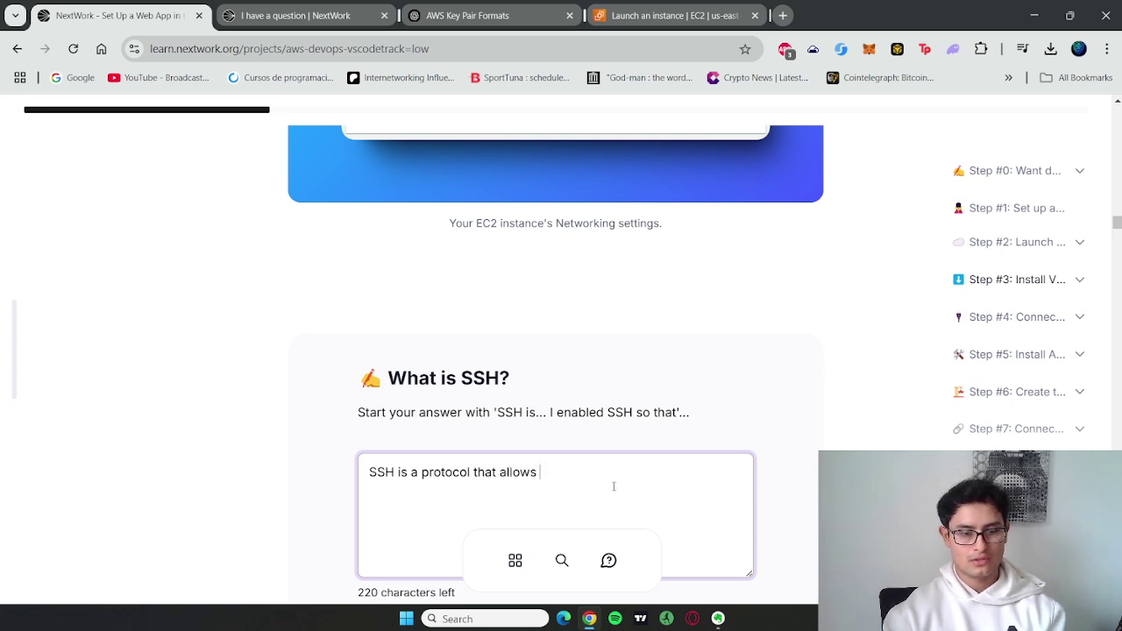
{"action": "type", "text": "s"}
{"action": "key", "text": "BackSpace"}
{"action": "key", "text": "BackSpace"}
{"action": "key", "text": "BackSpace"}
{"action": "key", "text": "BackSpace"}
{"action": "key", "text": "BackSpace"}
{"action": "key", "text": "BackSpace"}
{"action": "key", "text": "BackSpace"}
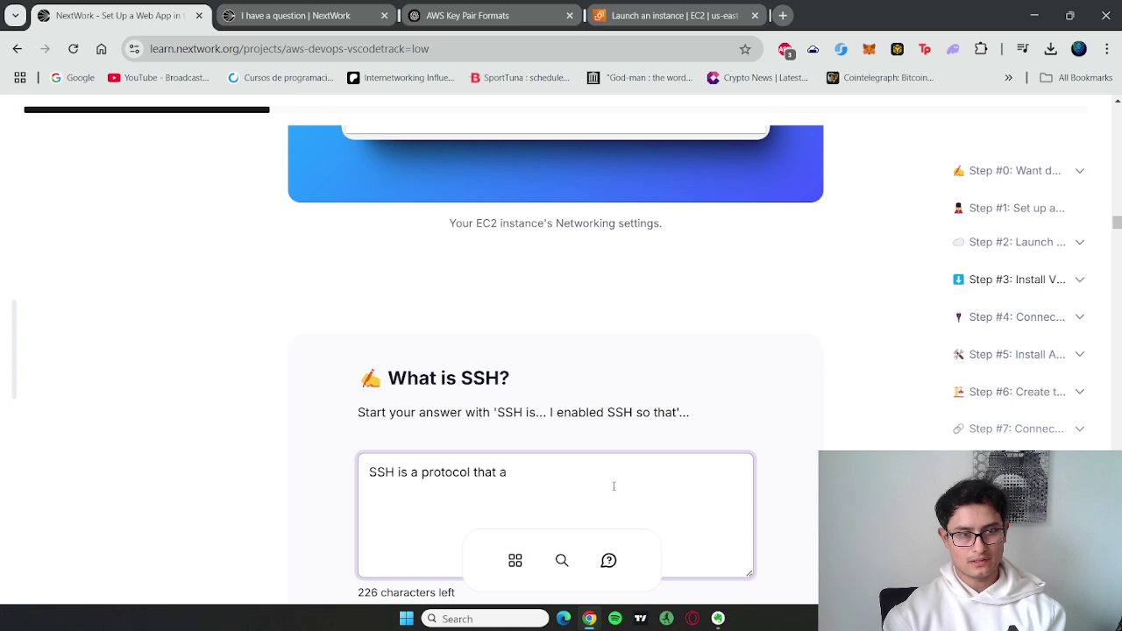
{"action": "key", "text": "BackSpace"}
{"action": "type", "text": "establ"}
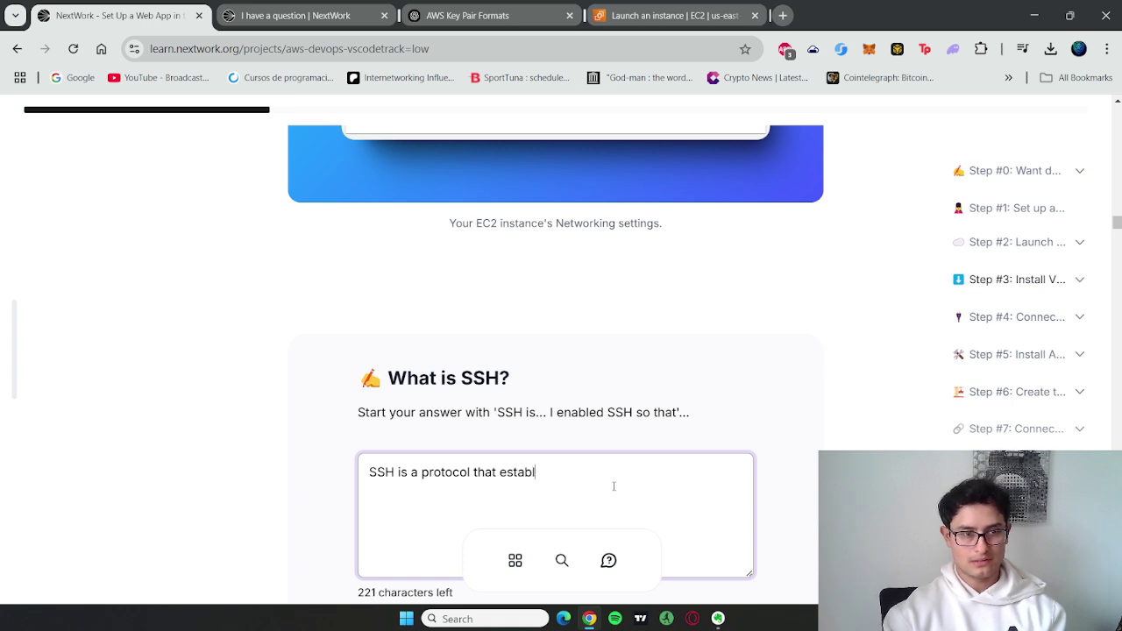
{"action": "type", "text": "ishes a s"}
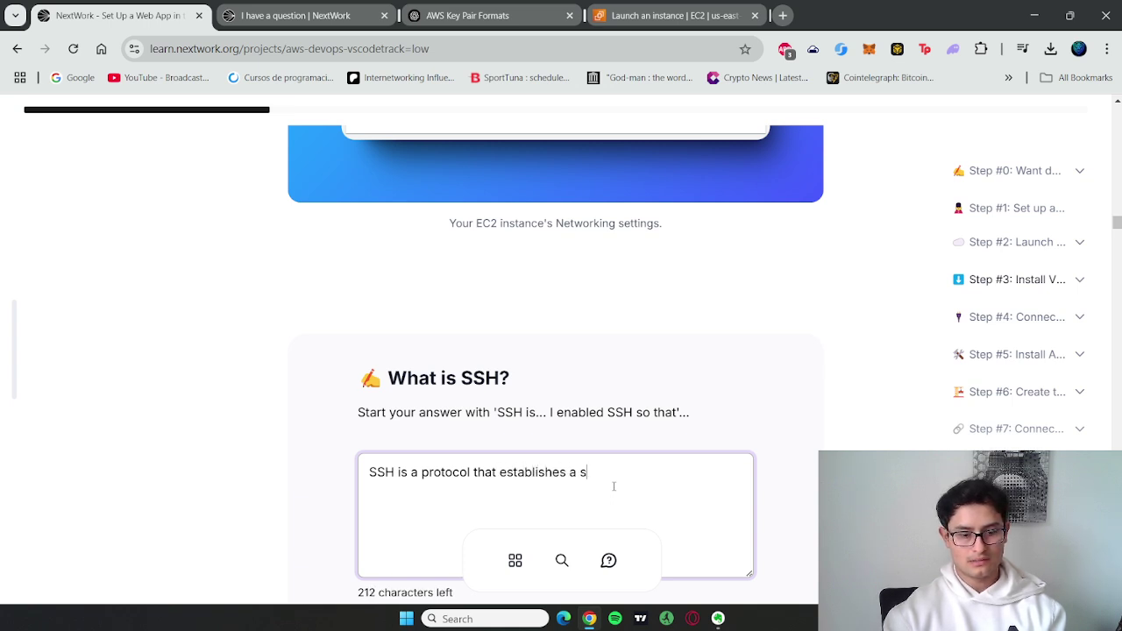
{"action": "type", "text": "ecure and en"}
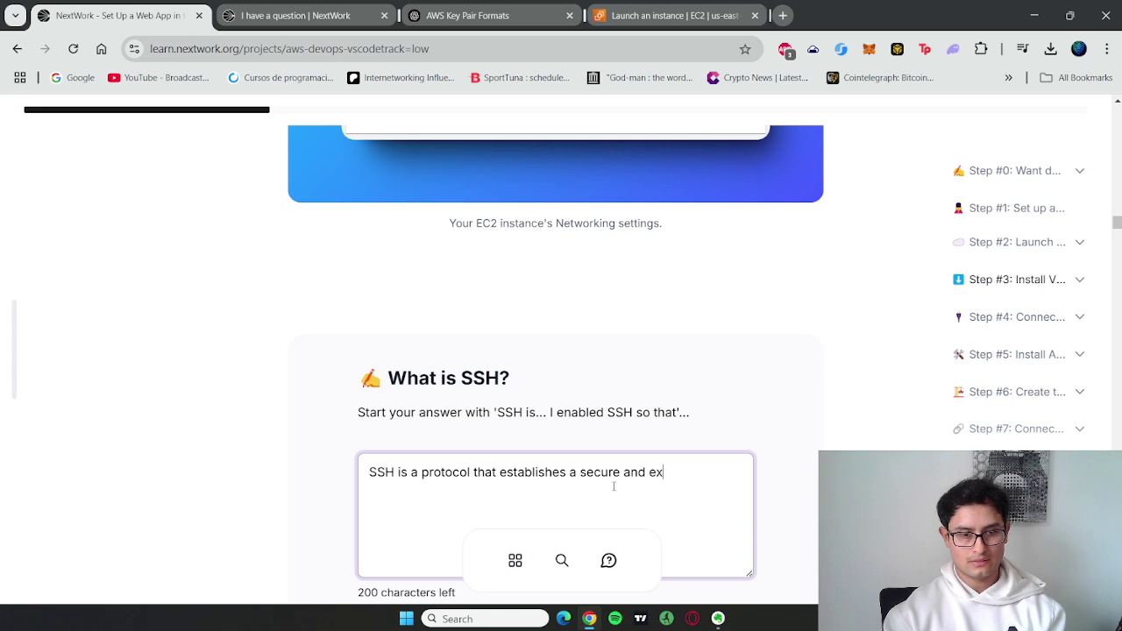
{"action": "type", "text": "cry"}
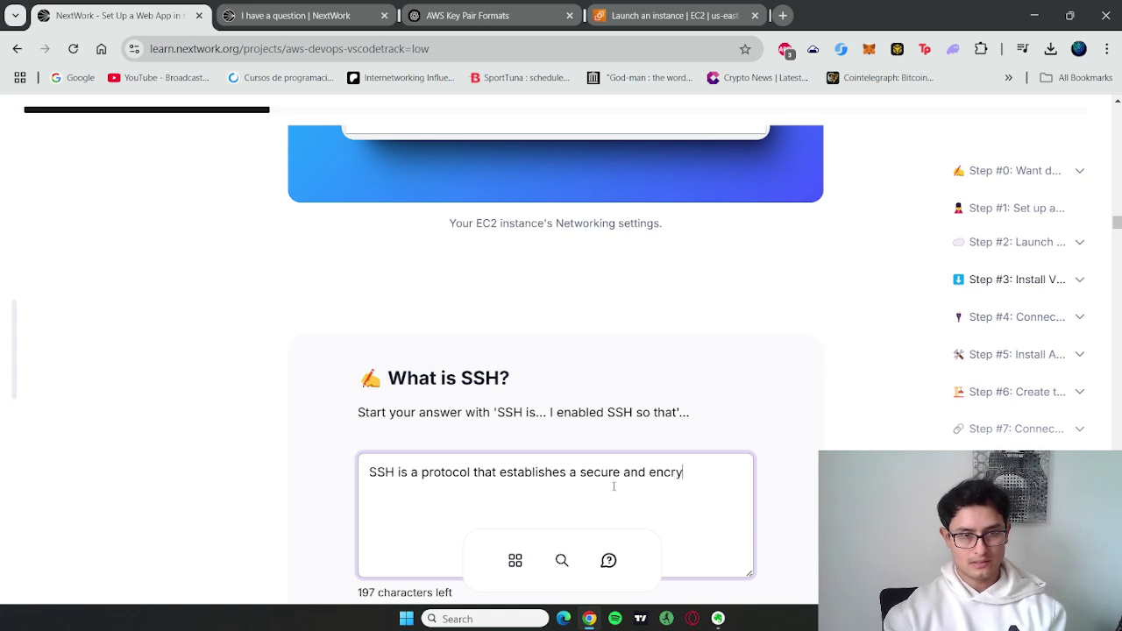
{"action": "type", "text": "pted connectio"}
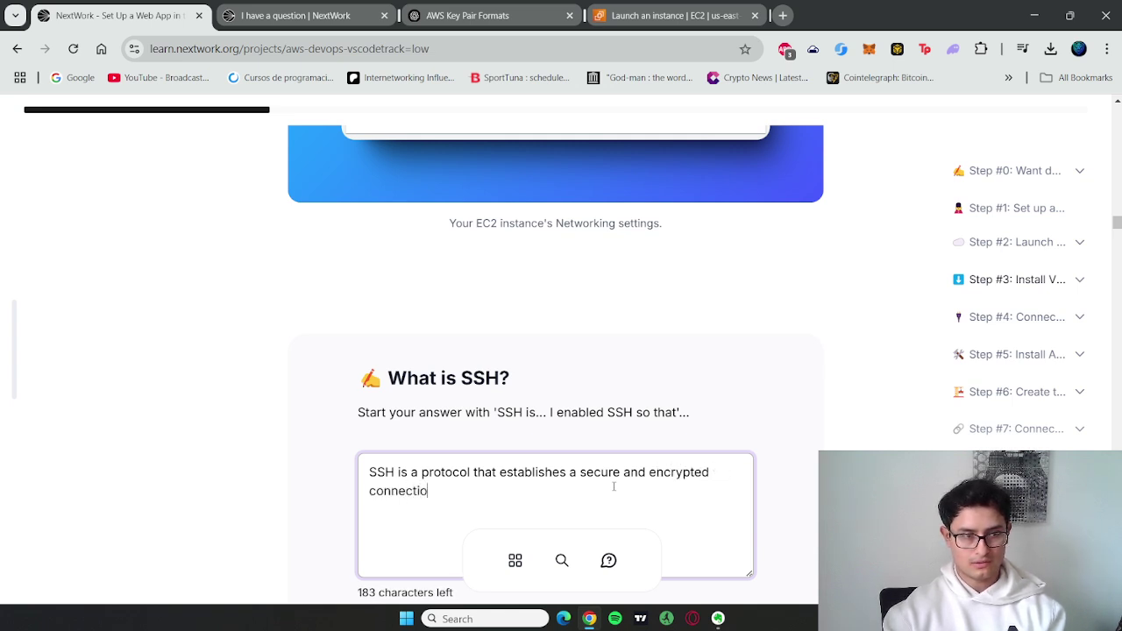
{"action": "type", "text": "n or ses"}
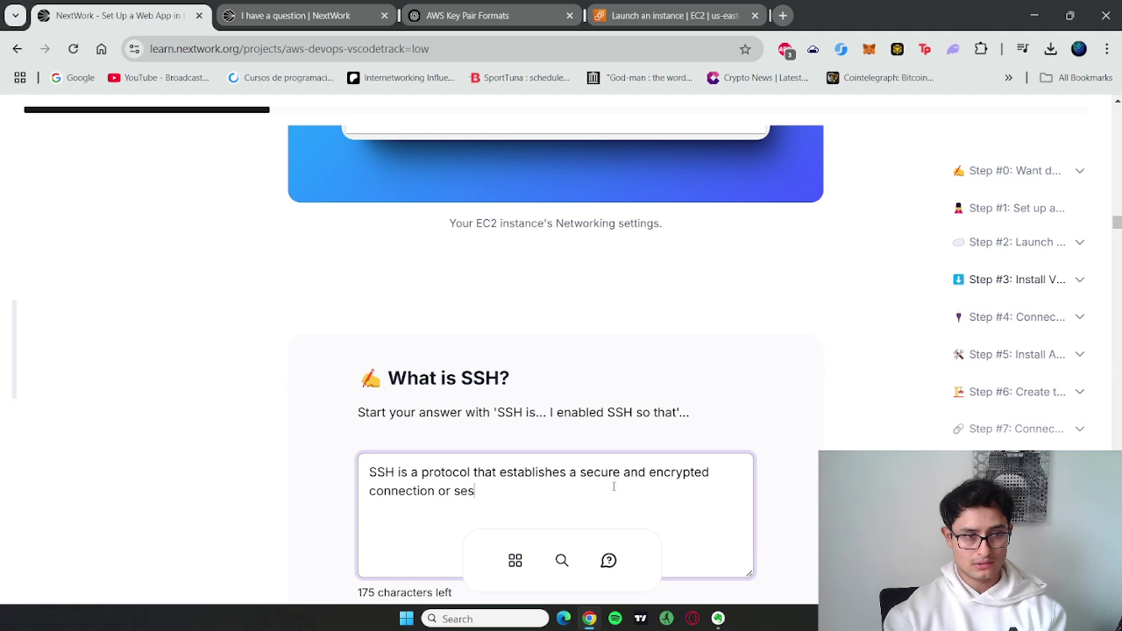
{"action": "type", "text": "sion betww"}
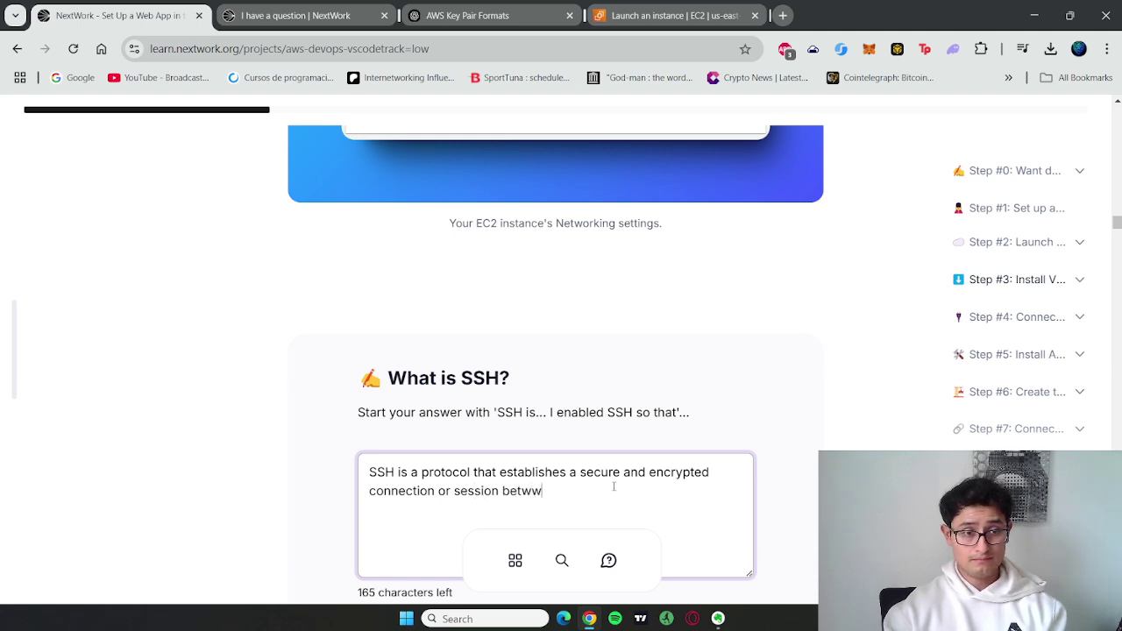
{"action": "key", "text": "BackSpace"}
{"action": "type", "text": "een my lo"}
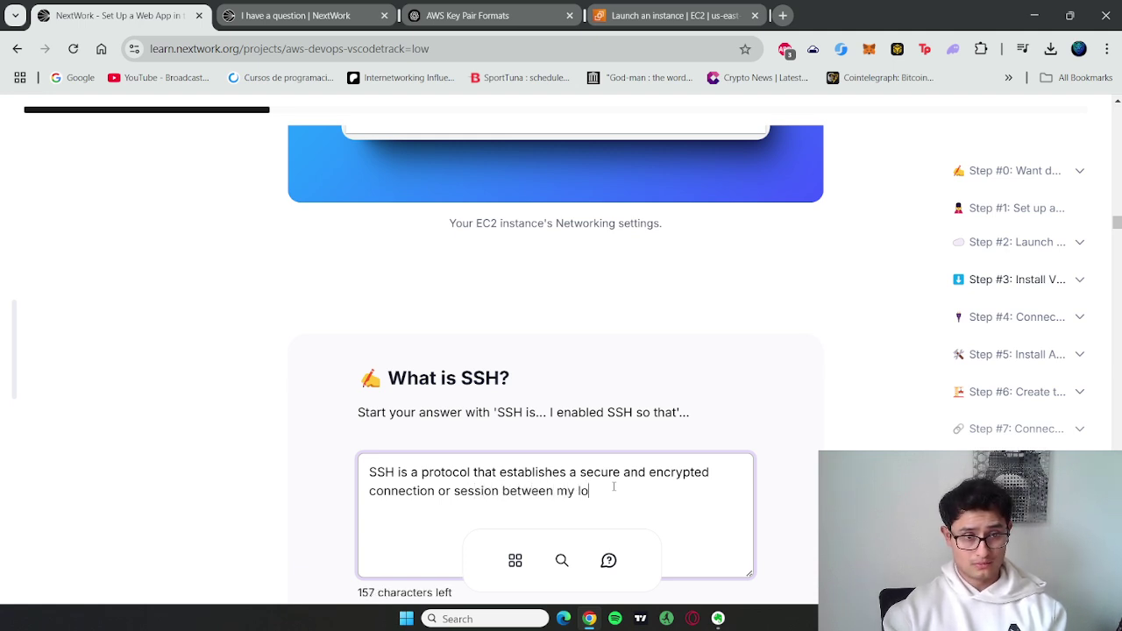
{"action": "type", "text": "cal mach"}
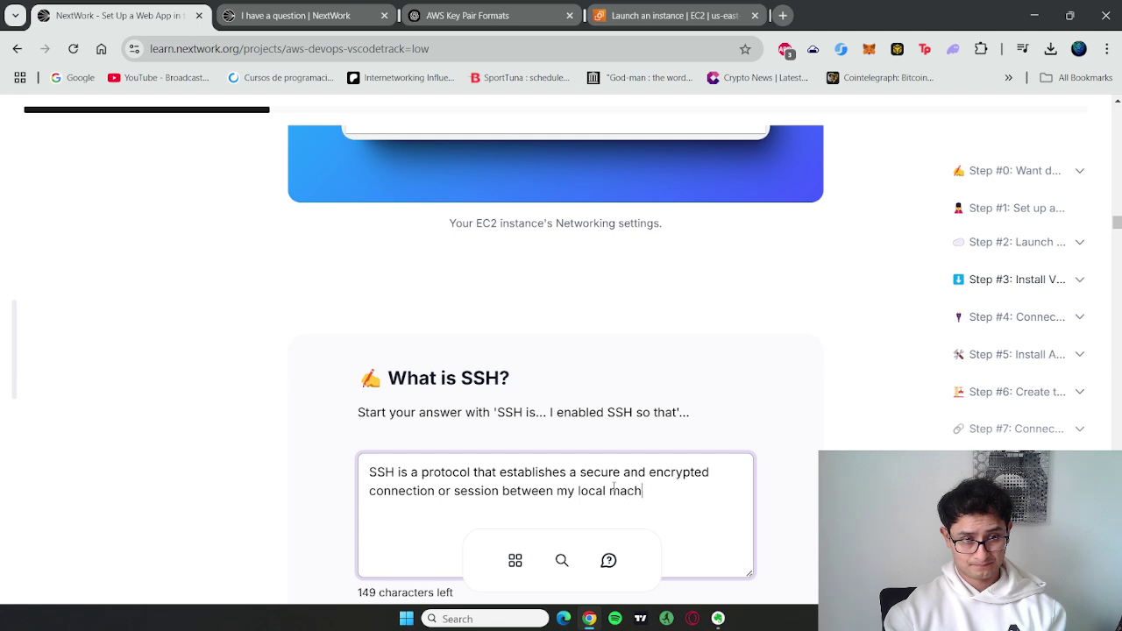
{"action": "type", "text": "ine the"}
{"action": "key", "text": "BackSpace"}
{"action": "key", "text": "BackSpace"}
{"action": "key", "text": "BackSpace"}
{"action": "key", "text": "BackSpace"}
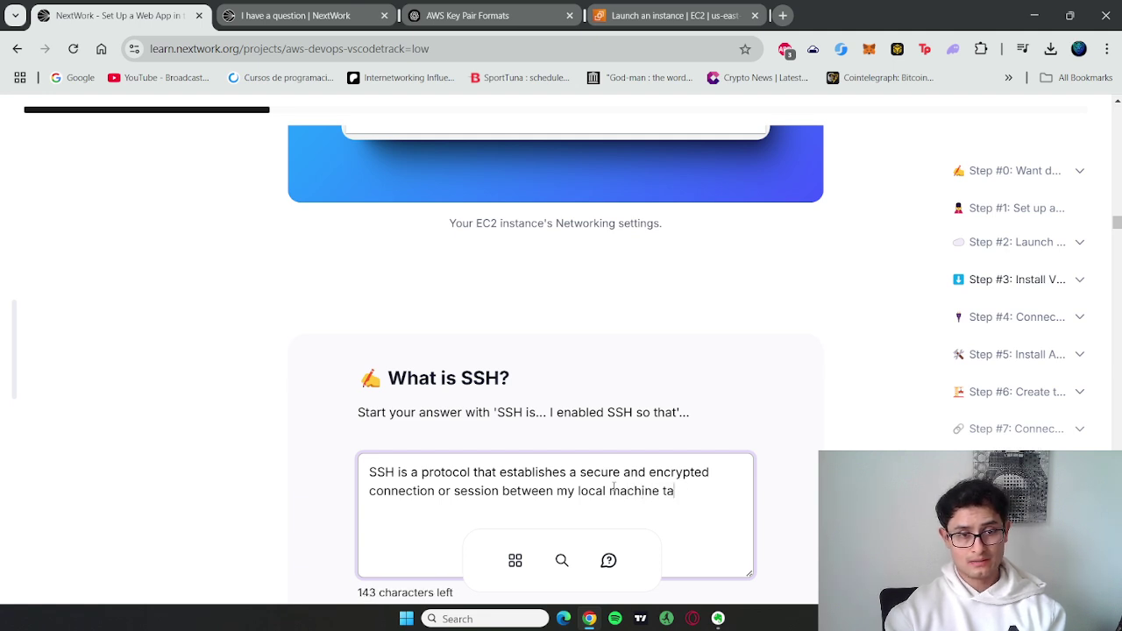
{"action": "type", "text": "and the EC2 inst"}
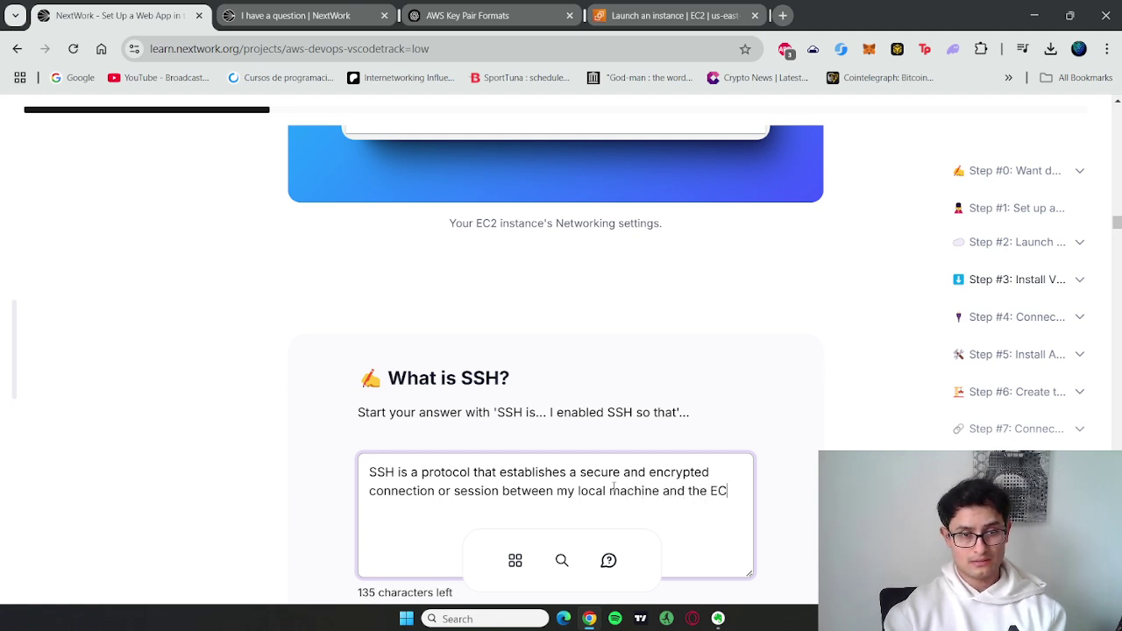
{"action": "key", "text": "BackSpace"}
{"action": "key", "text": "BackSpace"}
{"action": "key", "text": "BackSpace"}
{"action": "key", "text": "BackSpace"}
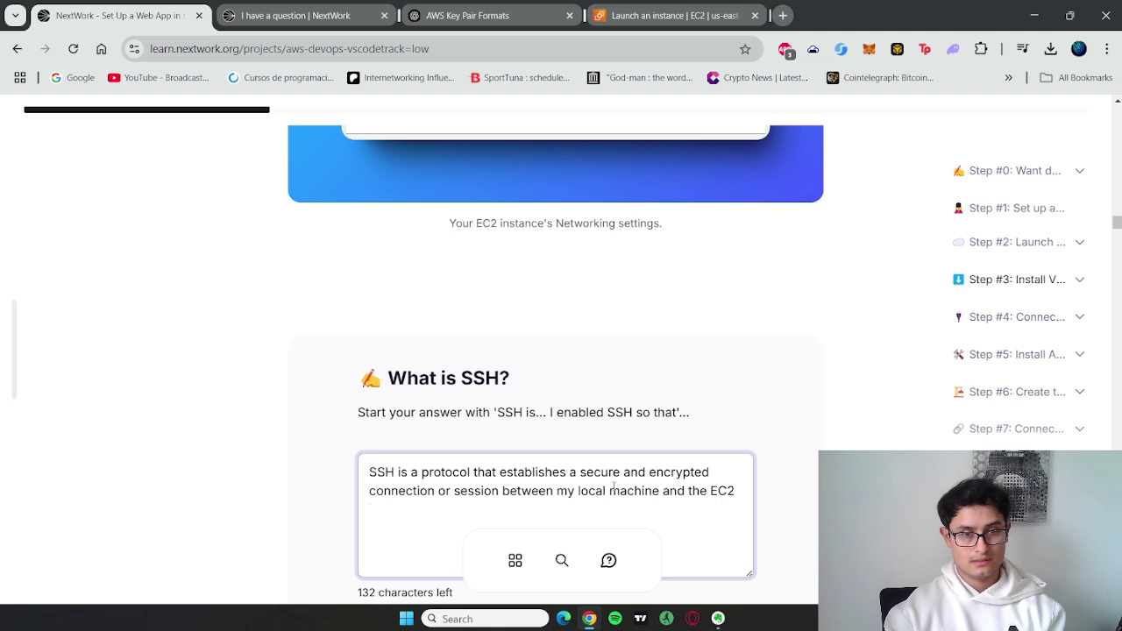
{"action": "type", "text": "instance"}
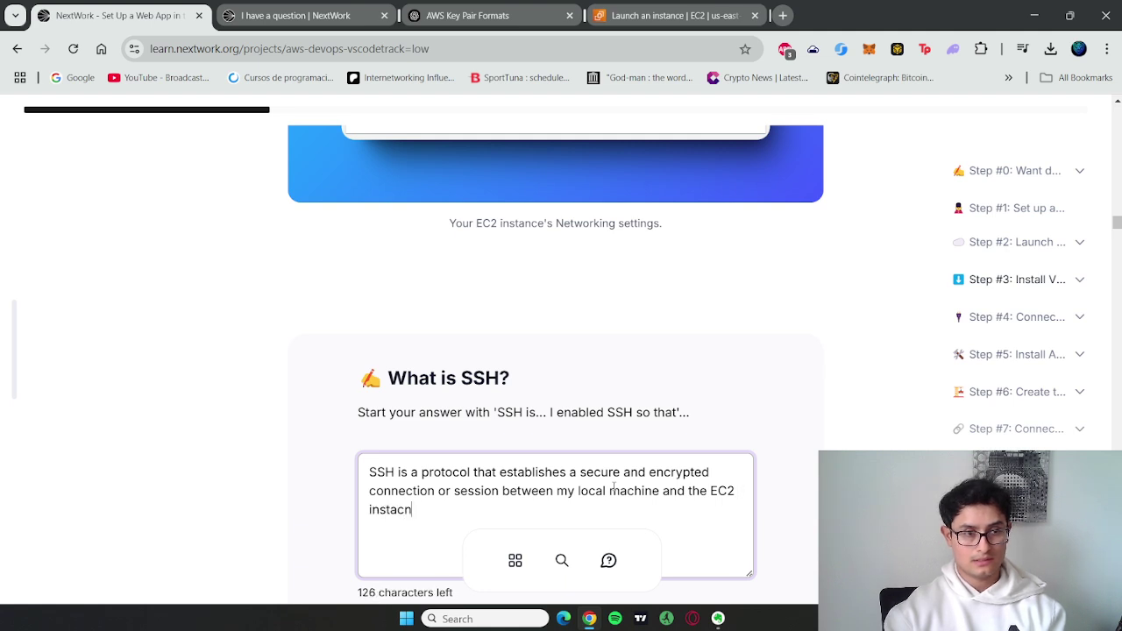
{"action": "key", "text": "BackSpace"}
{"action": "key", "text": "BackSpace"}
{"action": "key", "text": "BackSpace"}
{"action": "type", "text": "nce. "}
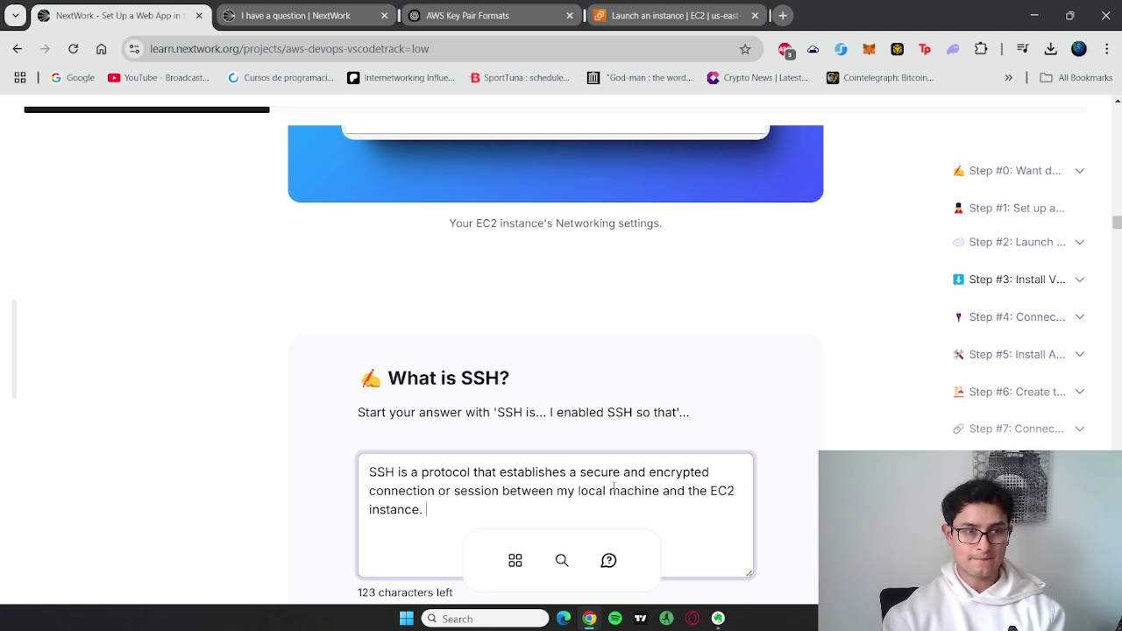
Step: Continue the SSH answer with the reason for enabling it, starting "I enabled SSH so that I can remote"
{"action": "type", "text": "I enable"}
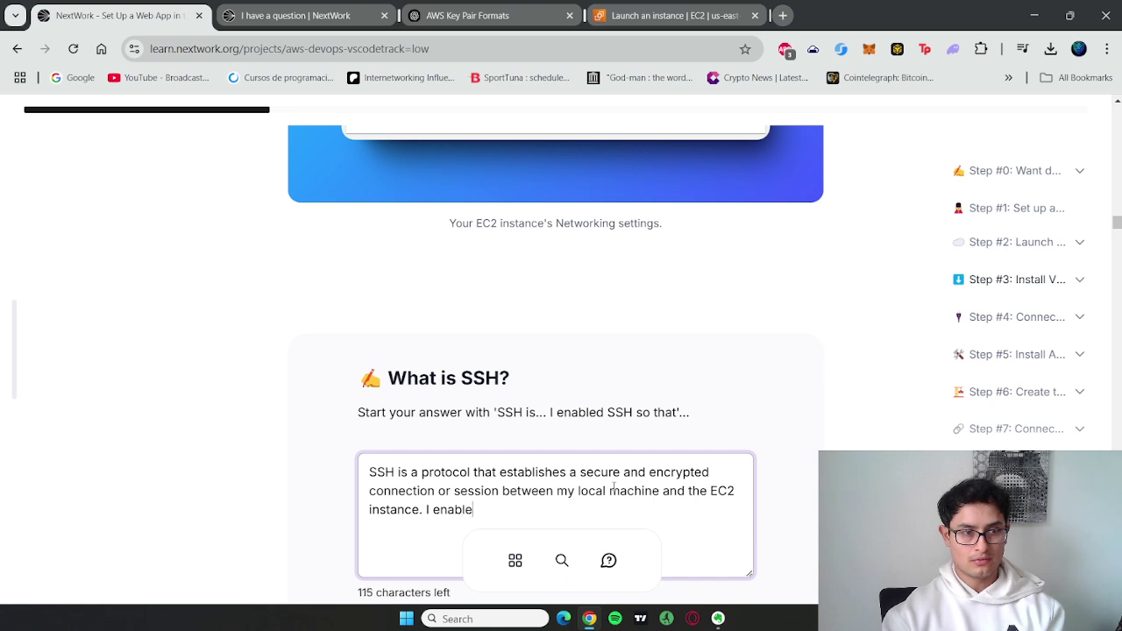
{"action": "type", "text": "d SSH so that "}
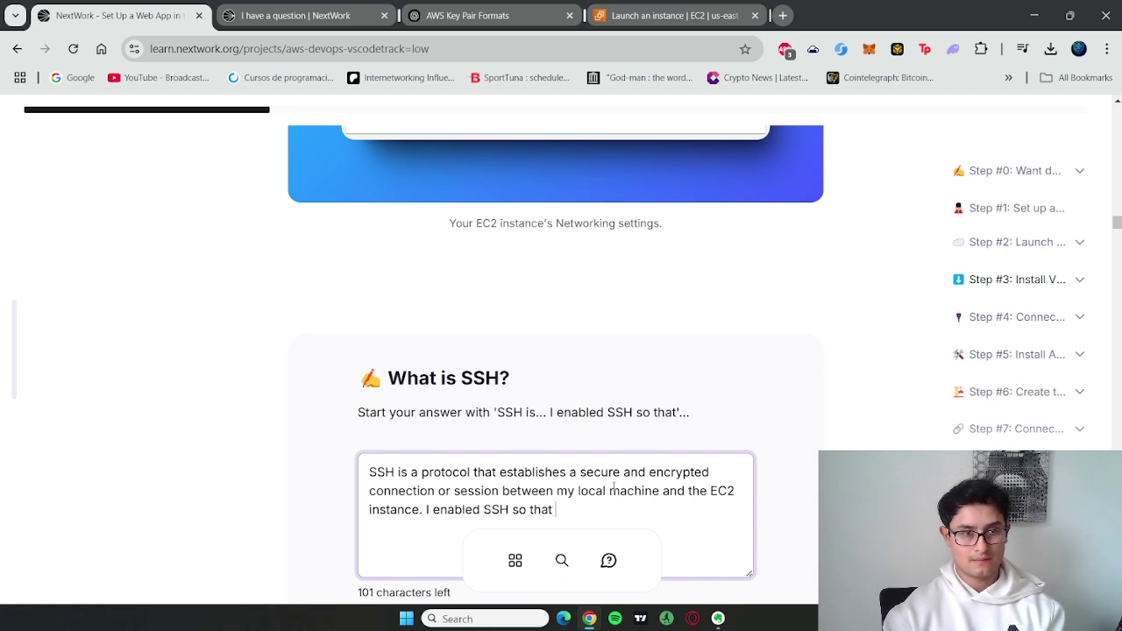
{"action": "type", "text": "I can remote tin"}
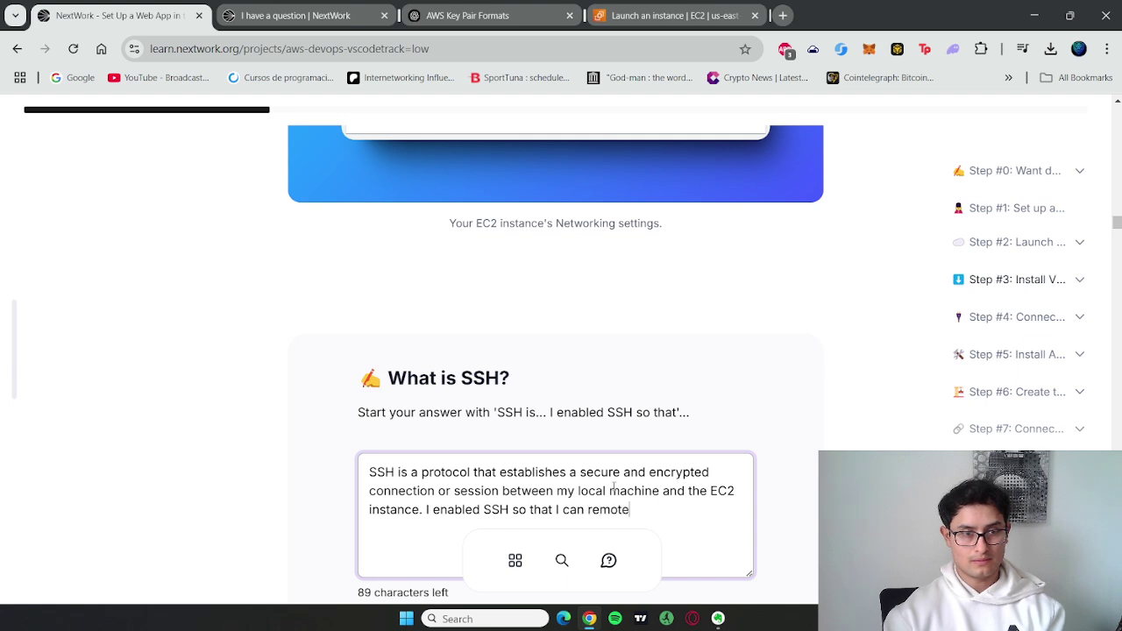
Step: Complete the "What is SSH?" answer so it ends with "remote into the virtual machine directly from my computer."
{"action": "key", "text": "BackSpace"}
{"action": "key", "text": "BackSpace"}
{"action": "key", "text": "BackSpace"}
{"action": "type", "text": "int"}
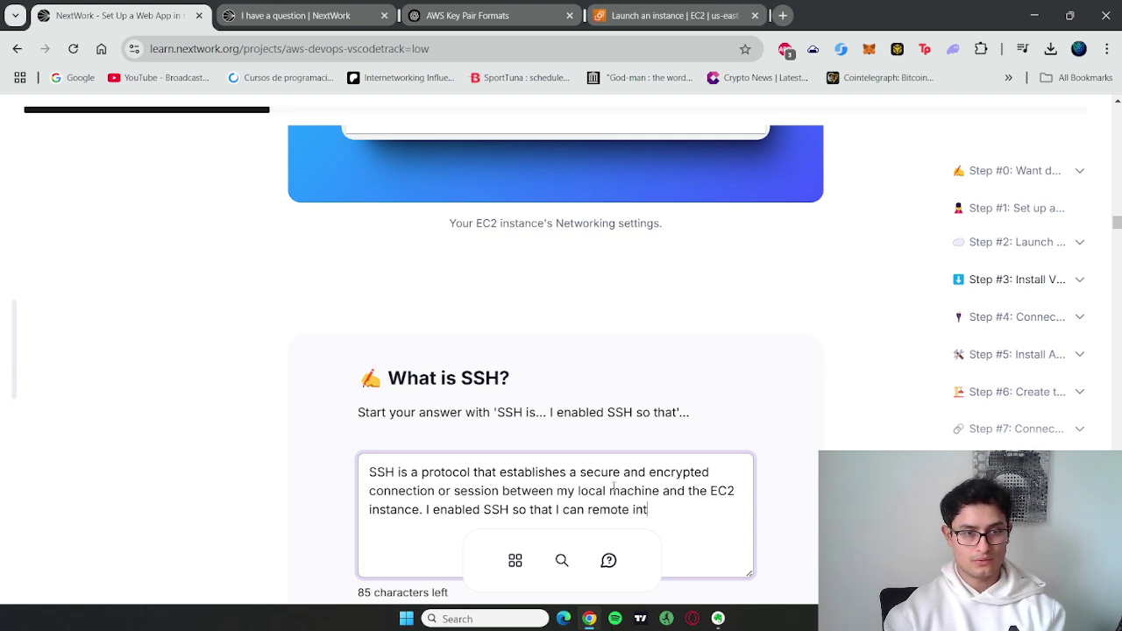
{"action": "type", "text": "o the virtu"}
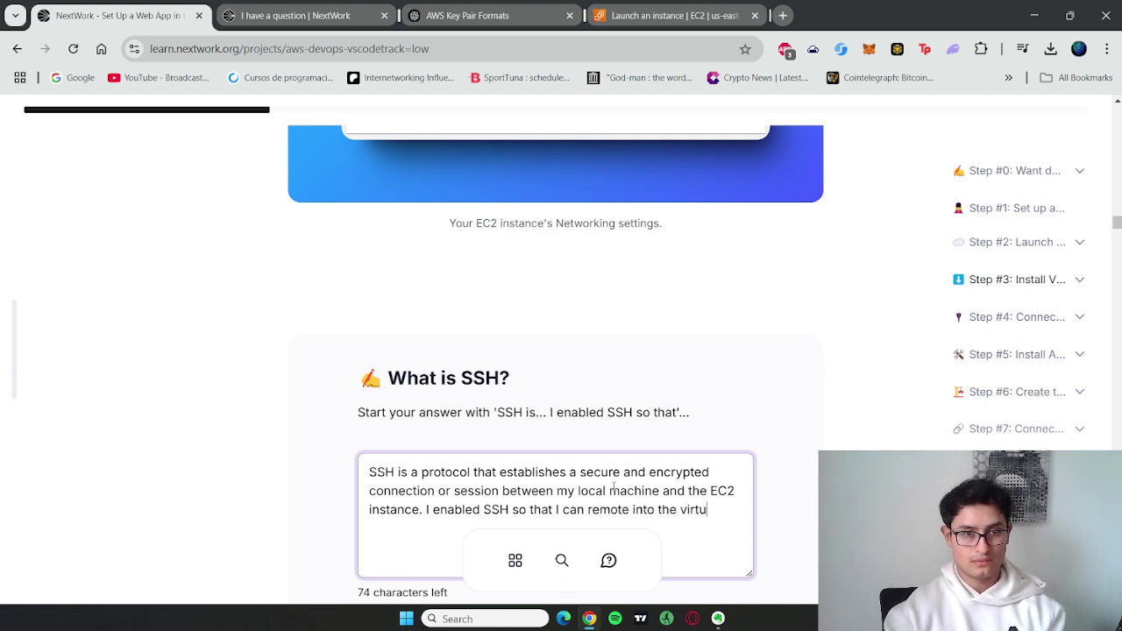
{"action": "type", "text": "al machine"}
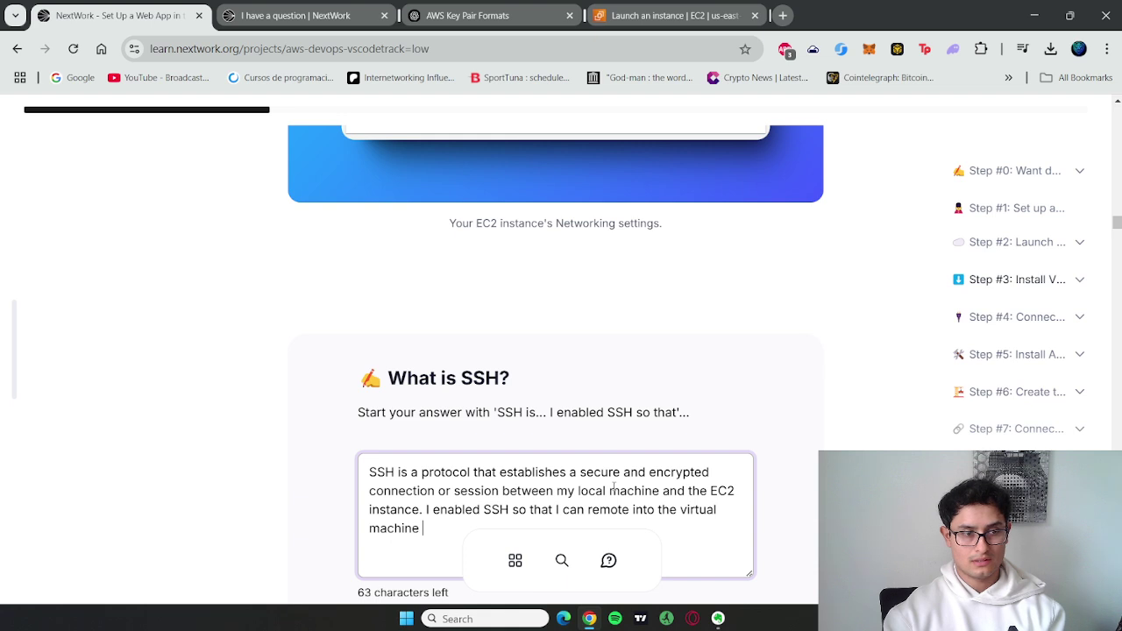
{"action": "type", "text": " directly from m"}
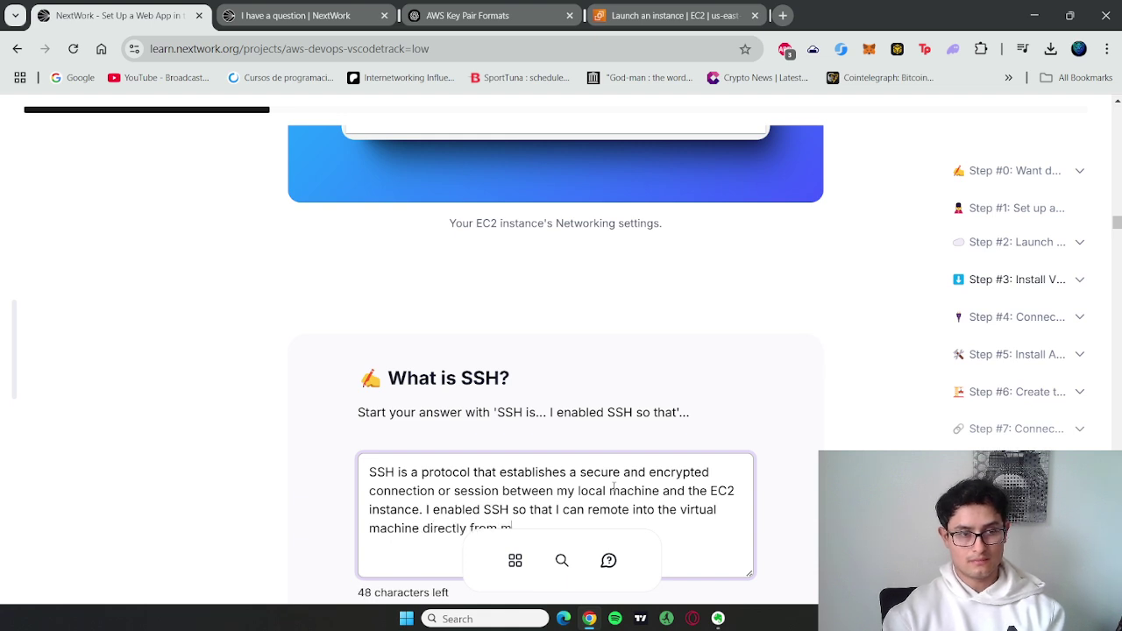
{"action": "type", "text": "y computer."}
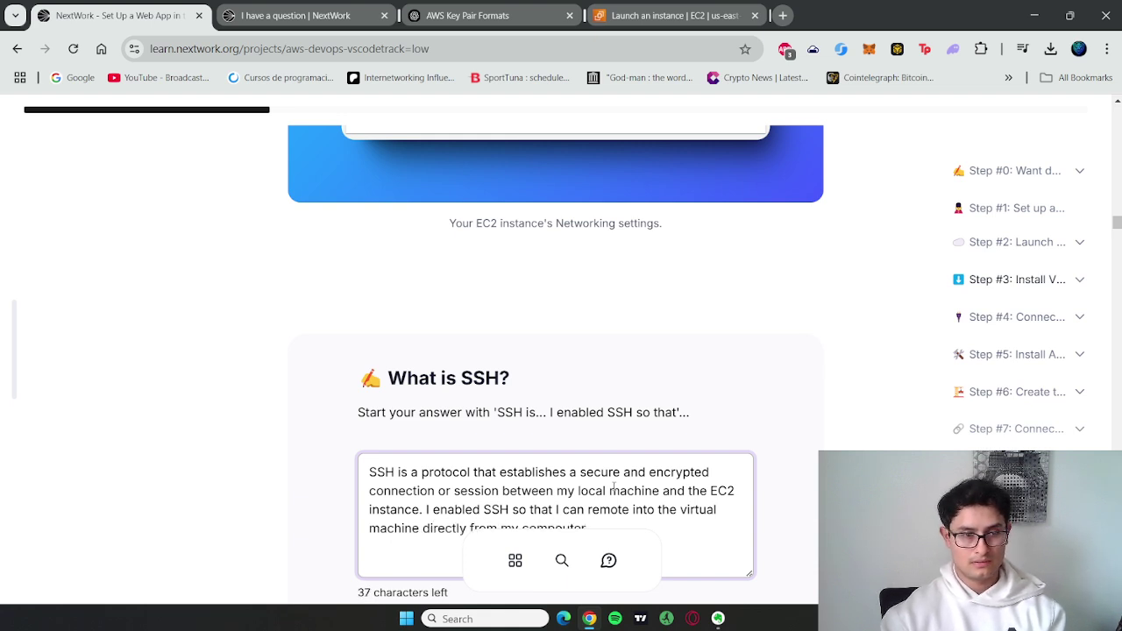
Step: Correct the misspelled last word of the SSH answer to "computer." and mark the task as done
{"action": "scroll", "coordinate": [743, 402], "scroll_direction": "down", "scroll_amount": 2}
{"action": "key", "text": "BackSpace"}
{"action": "key", "text": "BackSpace"}
{"action": "key", "text": "BackSpace"}
{"action": "key", "text": "BackSpace"}
{"action": "key", "text": "BackSpace"}
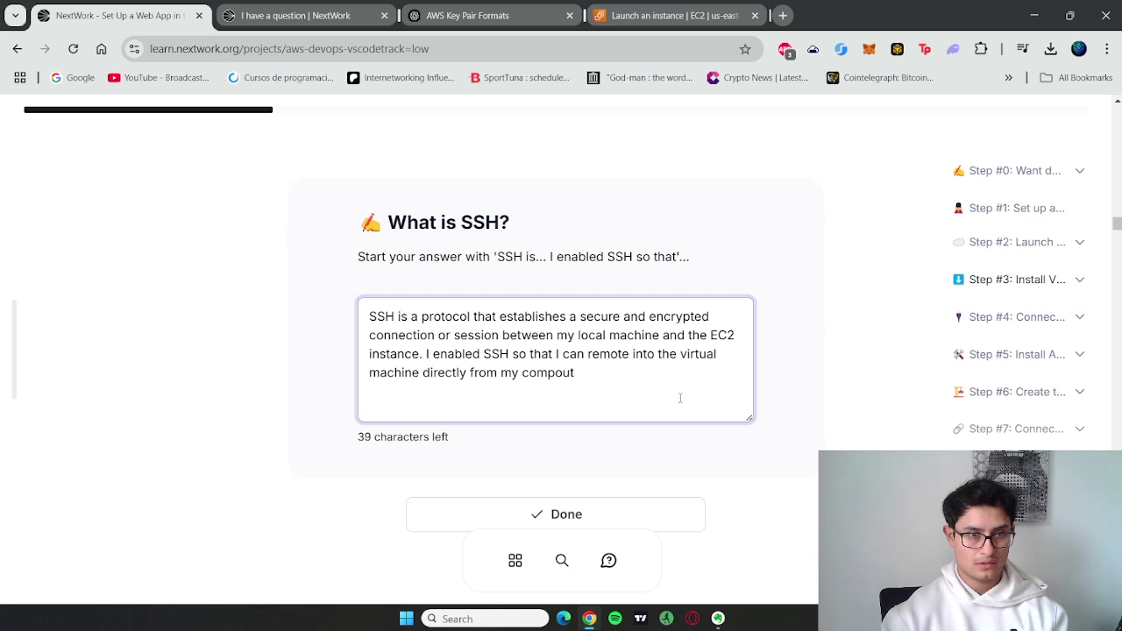
{"action": "type", "text": "uter."}
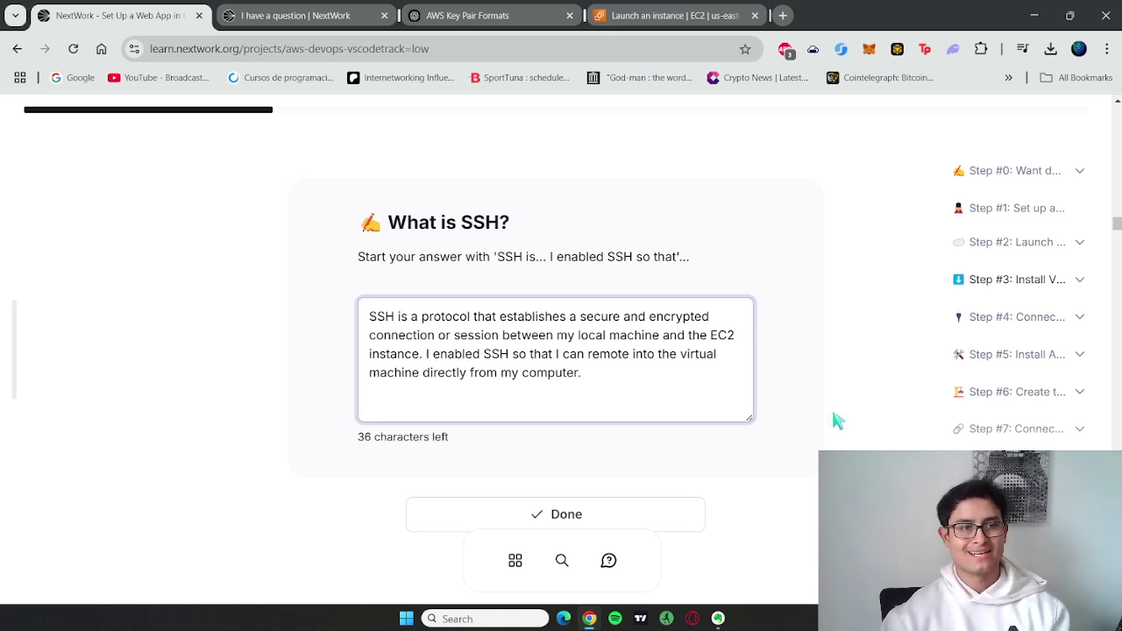
{"action": "scroll", "coordinate": [789, 434], "scroll_direction": "down", "scroll_amount": 1}
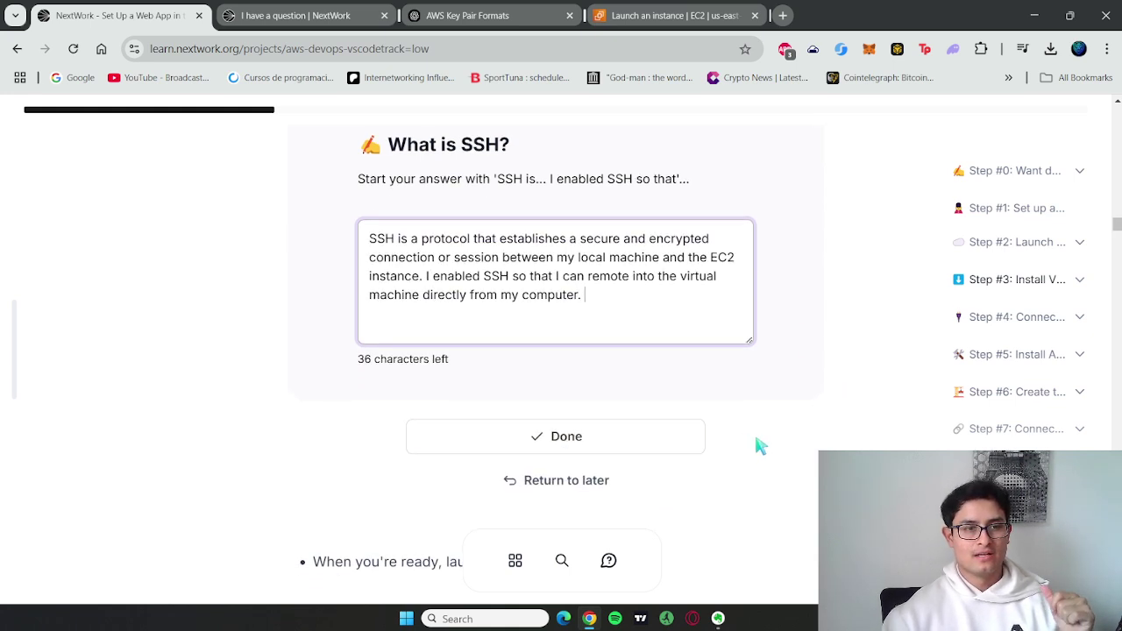
{"action": "left_click", "coordinate": [618, 433]}
{"action": "scroll", "coordinate": [802, 385], "scroll_direction": "down", "scroll_amount": 2}
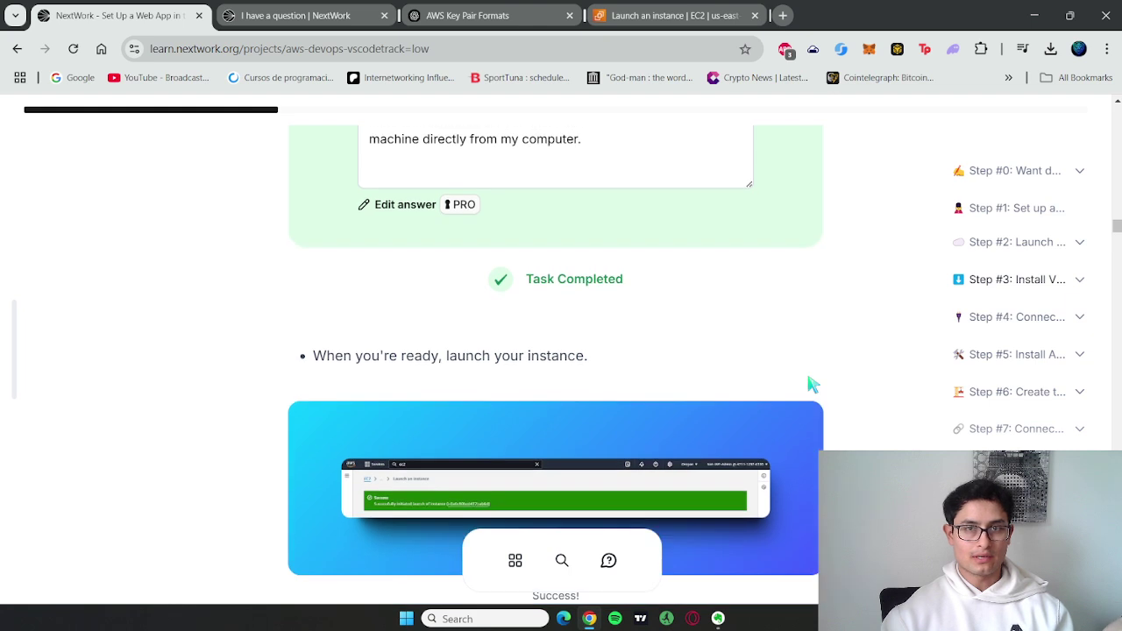
Step: Read the guide's launch instructions, then switch to the EC2 launch page and review the root volume type options
{"action": "scroll", "coordinate": [811, 383], "scroll_direction": "down", "scroll_amount": 1}
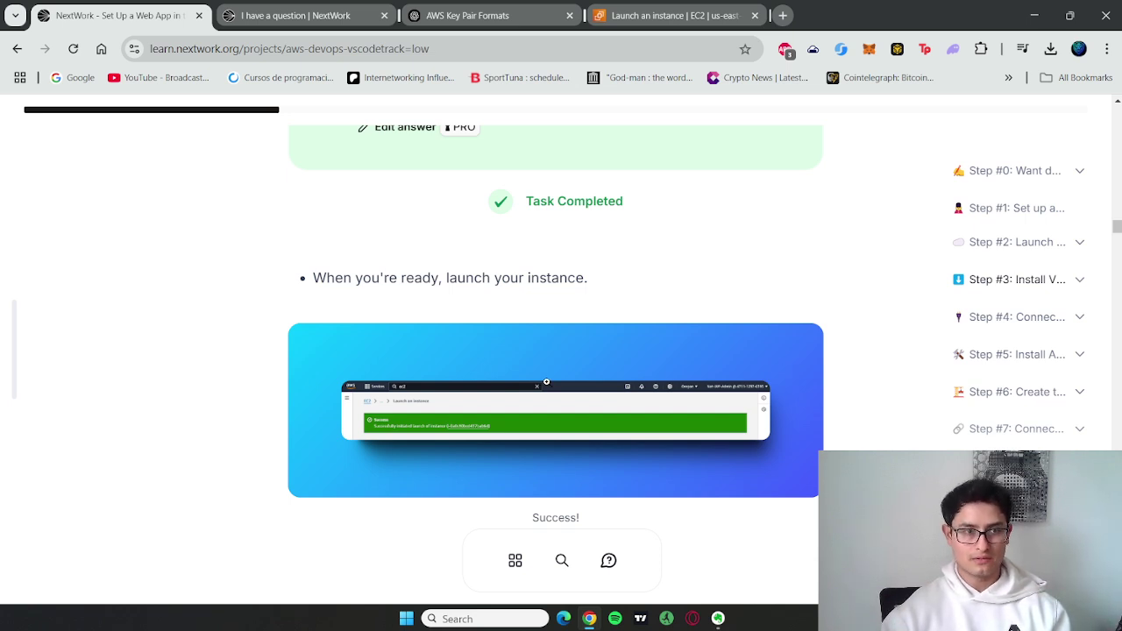
{"action": "scroll", "coordinate": [549, 385], "scroll_direction": "down", "scroll_amount": 4}
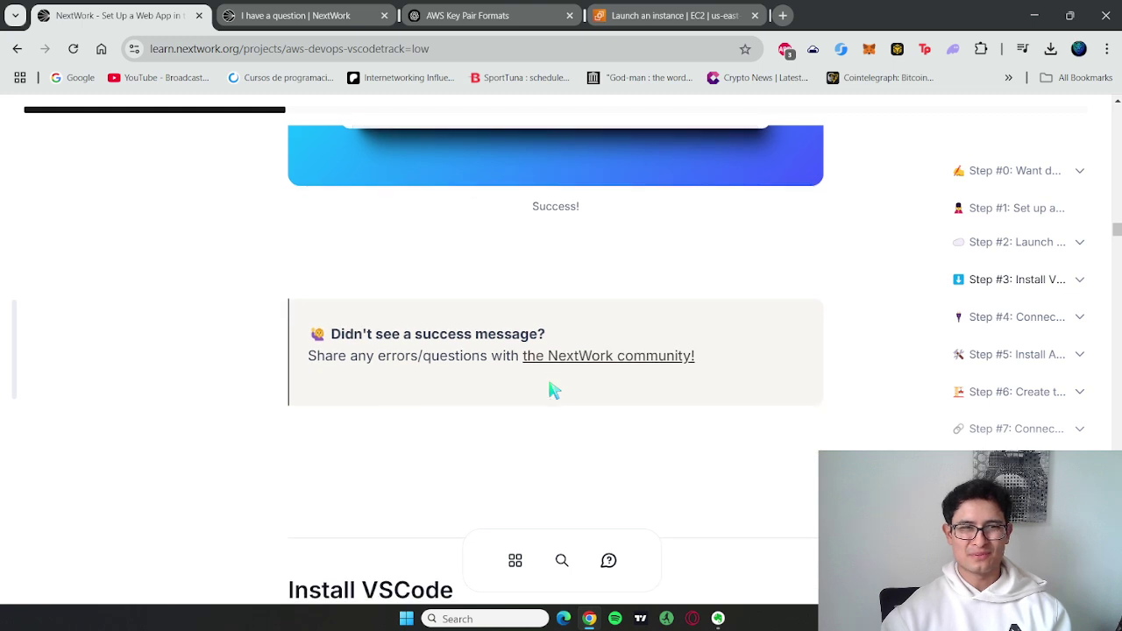
{"action": "scroll", "coordinate": [553, 390], "scroll_direction": "down", "scroll_amount": 1}
{"action": "scroll", "coordinate": [558, 391], "scroll_direction": "down", "scroll_amount": 2}
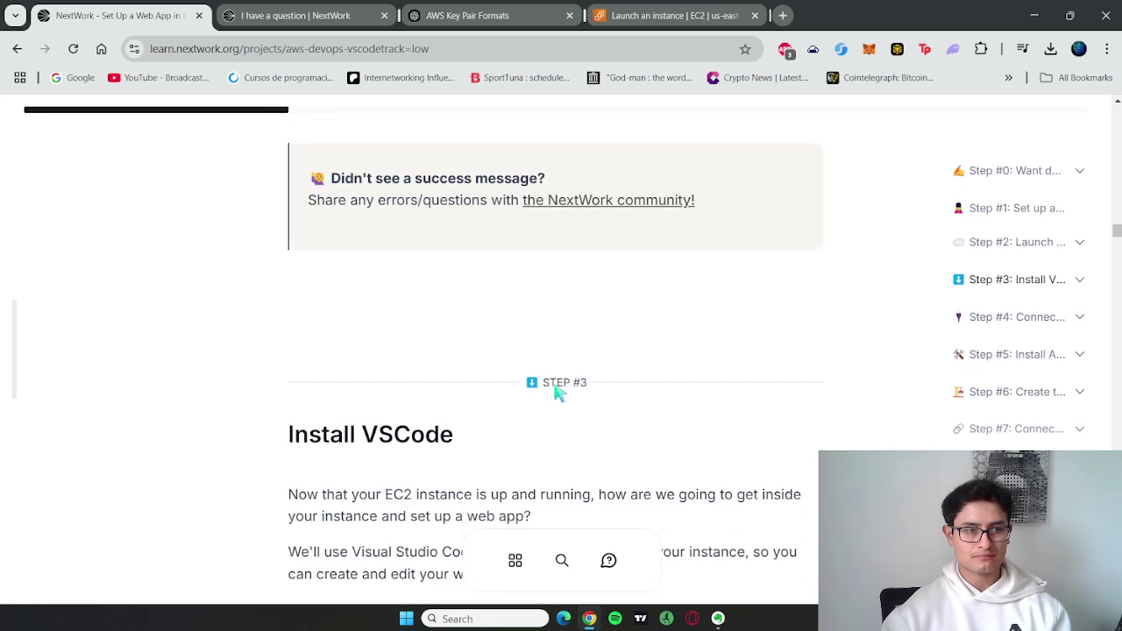
{"action": "left_click", "coordinate": [680, 15]}
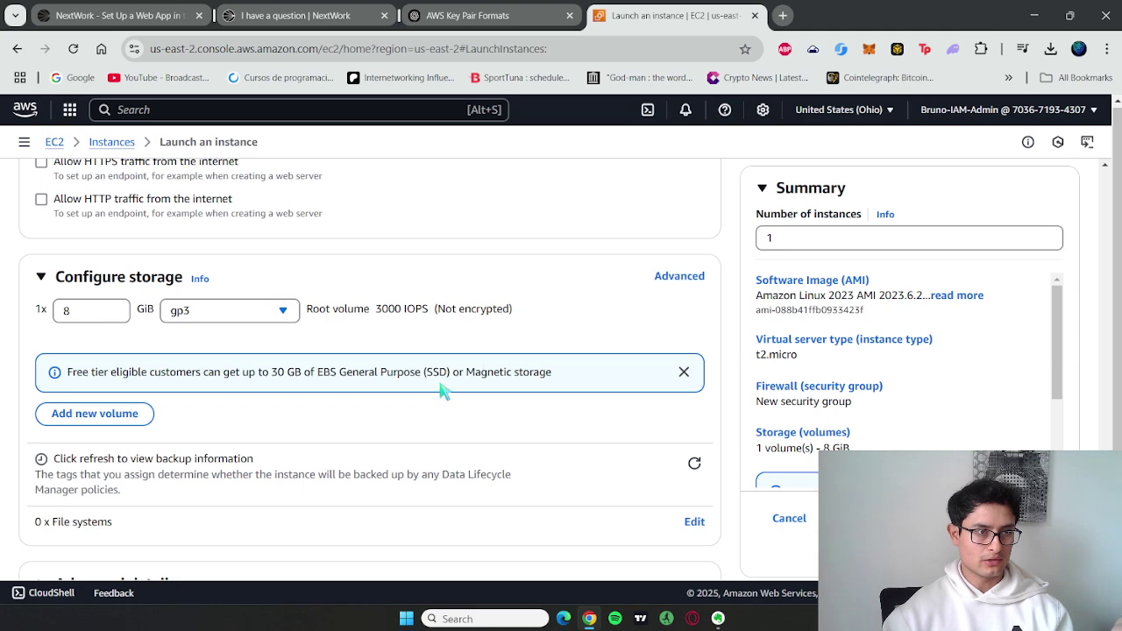
{"action": "scroll", "coordinate": [236, 337], "scroll_direction": "down", "scroll_amount": 1}
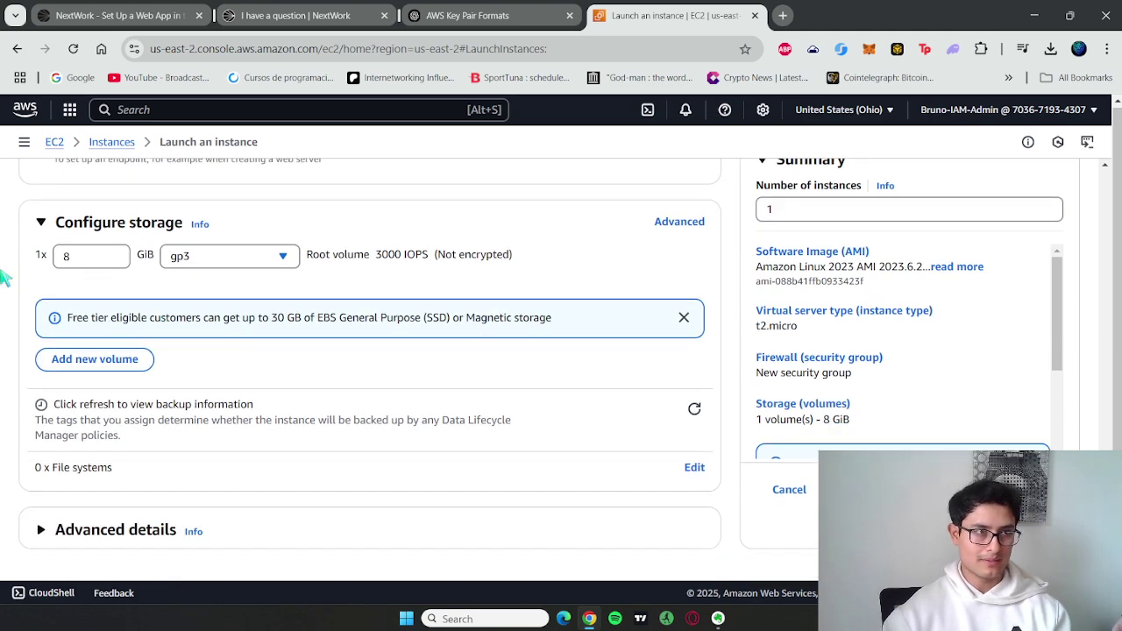
{"action": "left_click", "coordinate": [262, 273]}
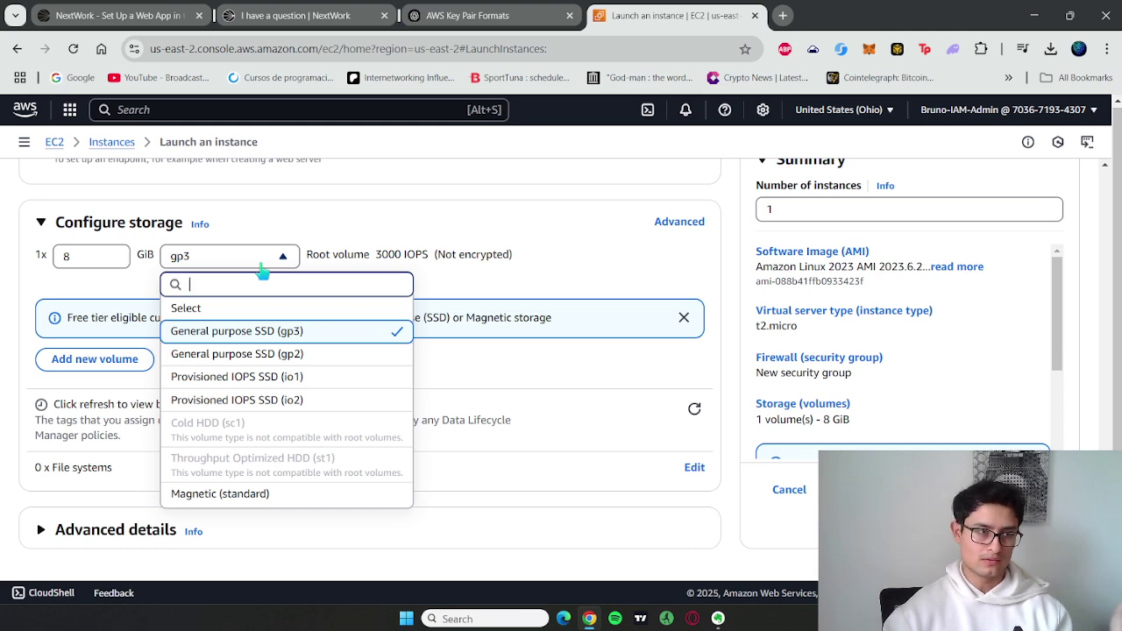
{"action": "left_click", "coordinate": [262, 273]}
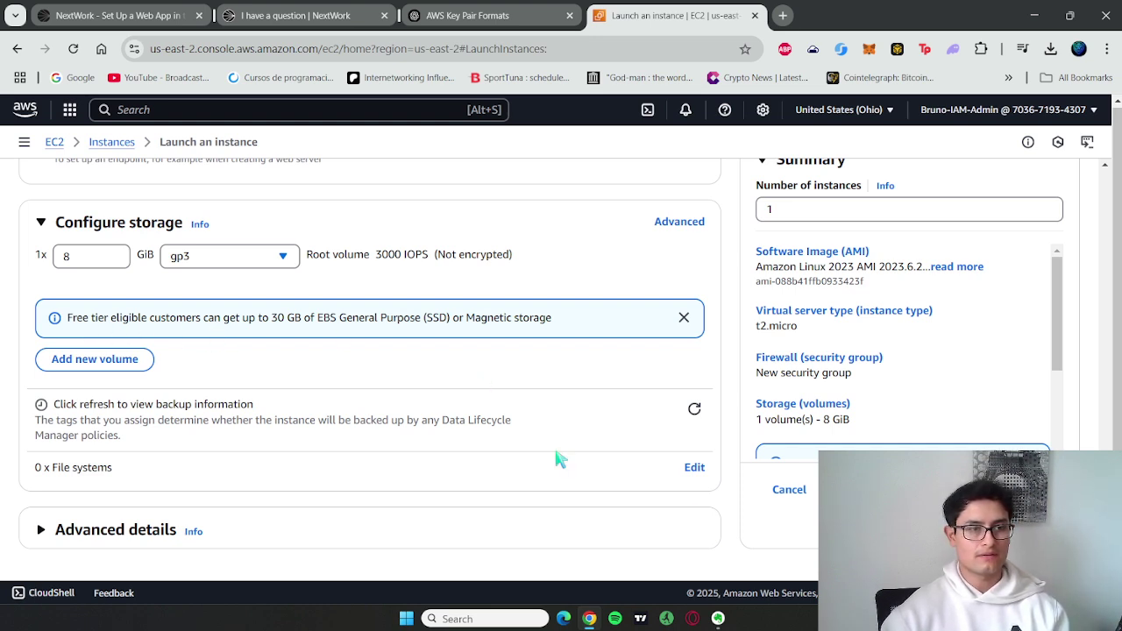
Step: Review the remaining launch settings, launch the EC2 instance and open the Instances list
{"action": "scroll", "coordinate": [337, 307], "scroll_direction": "up", "scroll_amount": 10}
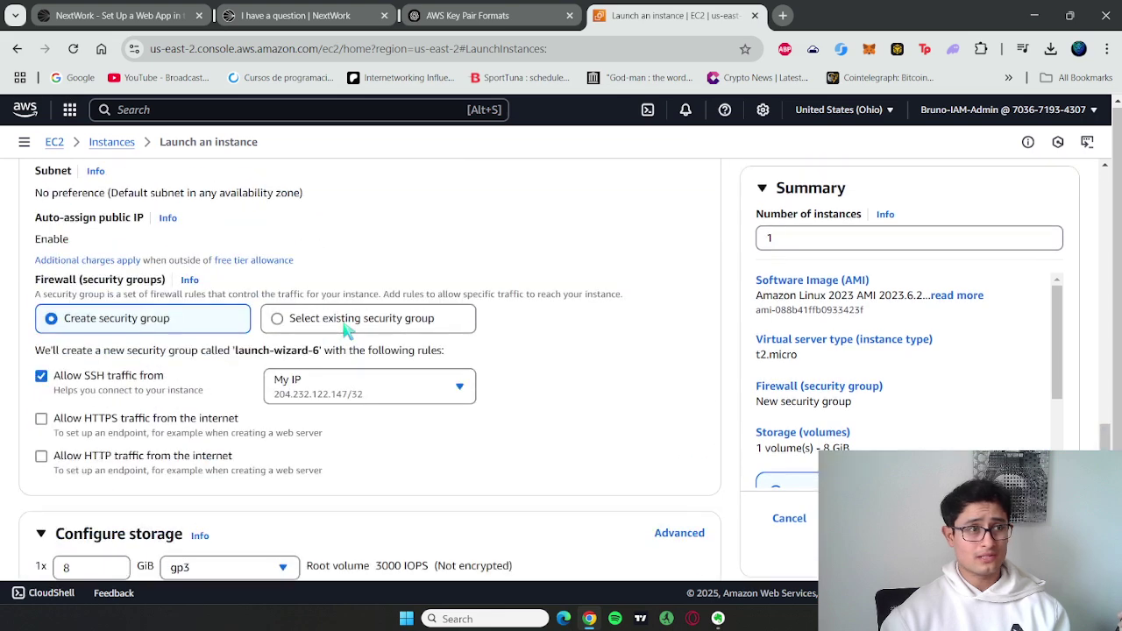
{"action": "scroll", "coordinate": [346, 330], "scroll_direction": "up", "scroll_amount": 3}
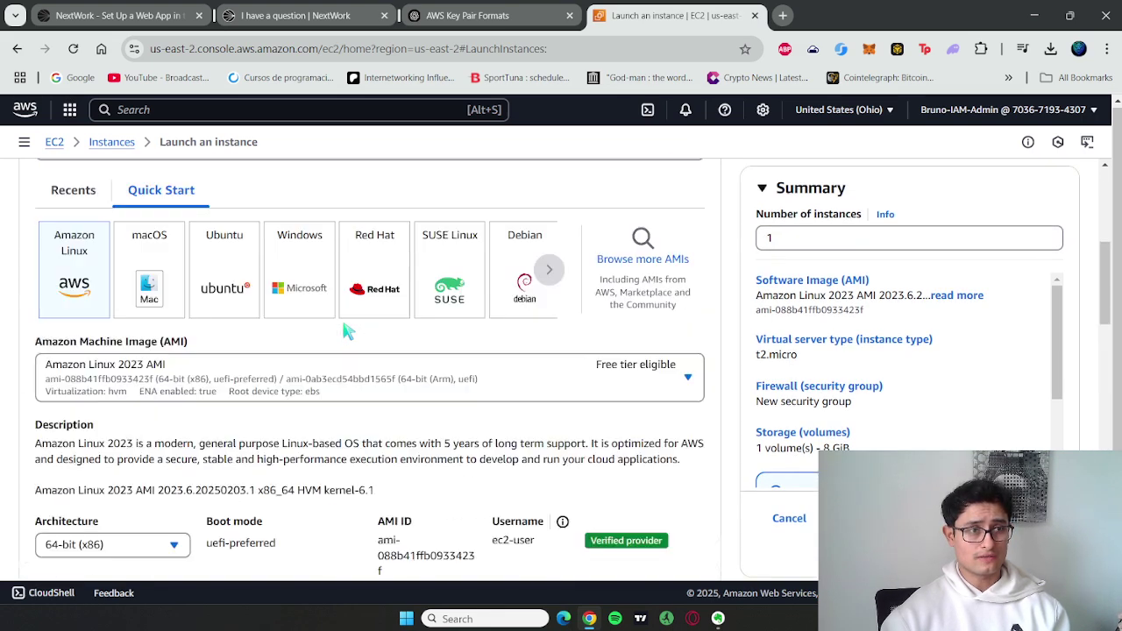
{"action": "scroll", "coordinate": [346, 330], "scroll_direction": "up", "scroll_amount": 3}
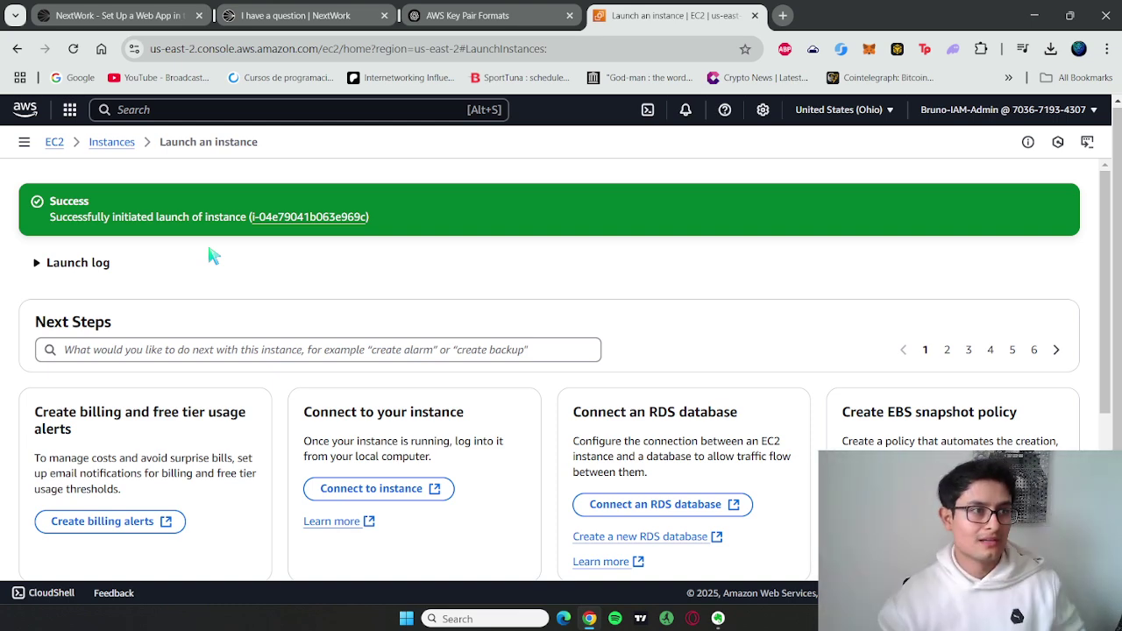
{"action": "left_click", "coordinate": [122, 147]}
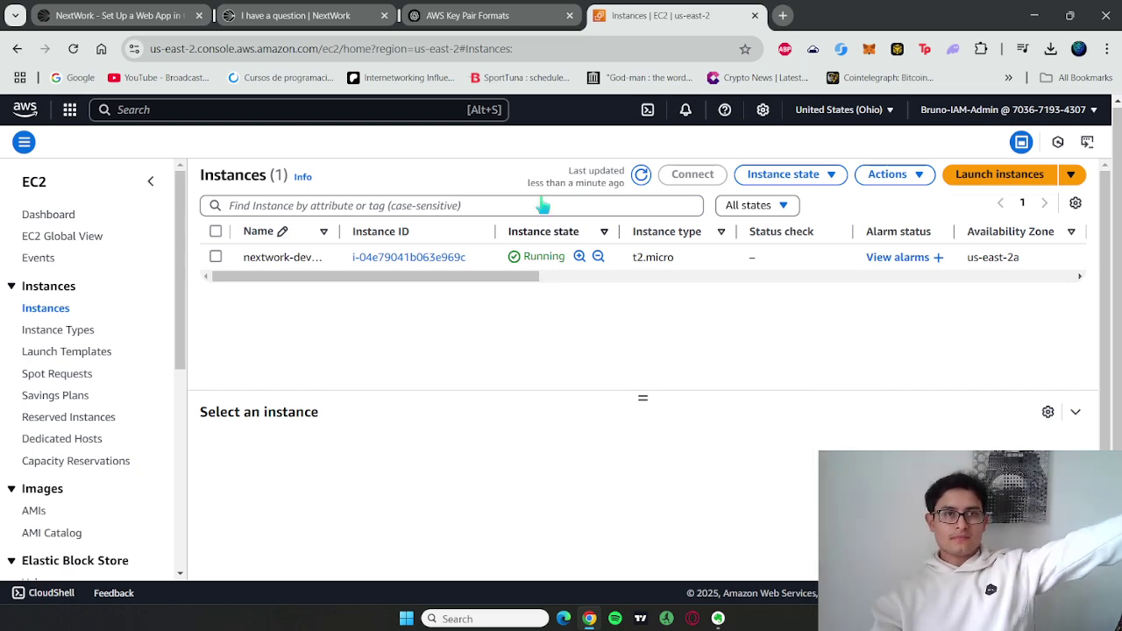
Step: Return to the NextWork guide's Install VSCode section and launch Visual Studio Code from the system search
{"action": "left_click", "coordinate": [106, 9]}
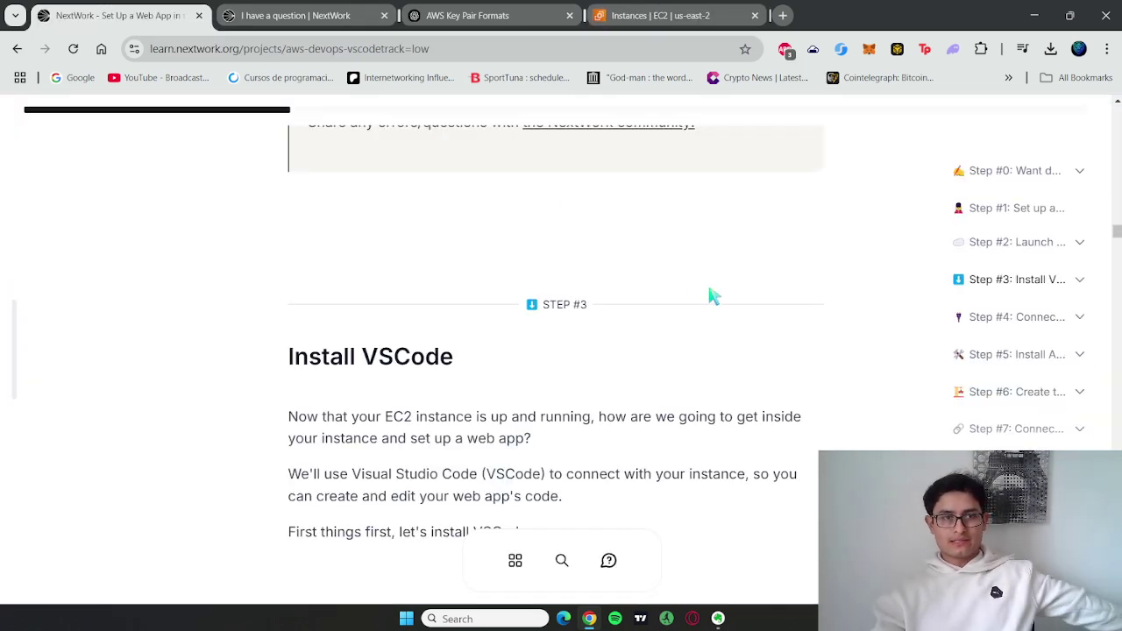
{"action": "scroll", "coordinate": [708, 296], "scroll_direction": "down", "scroll_amount": 2}
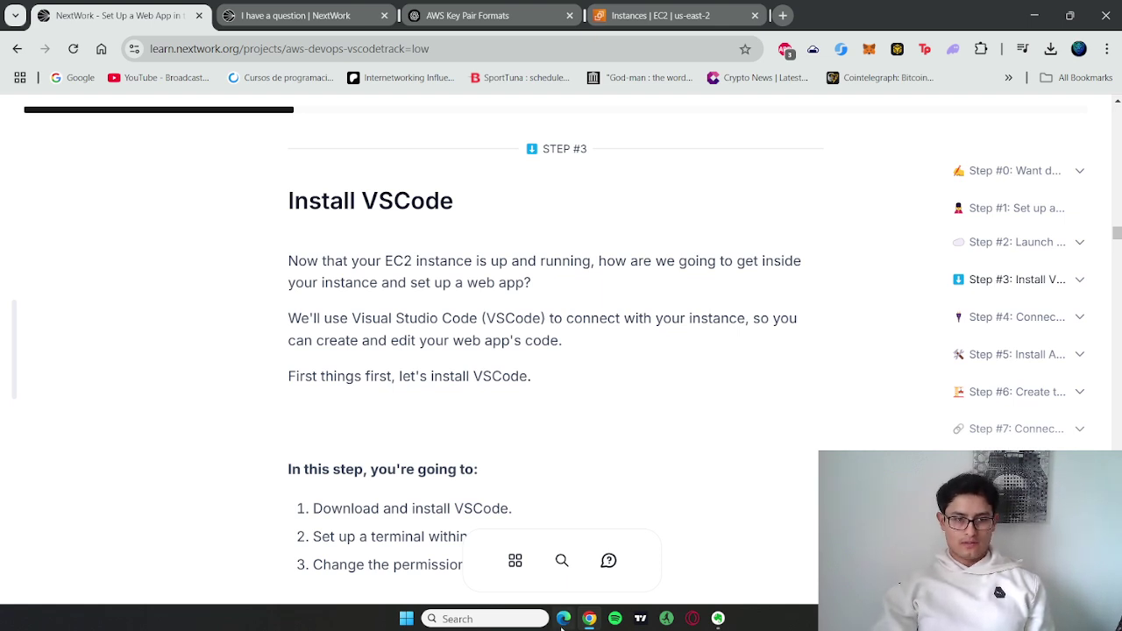
{"action": "left_click", "coordinate": [517, 619]}
{"action": "type", "text": "vi"}
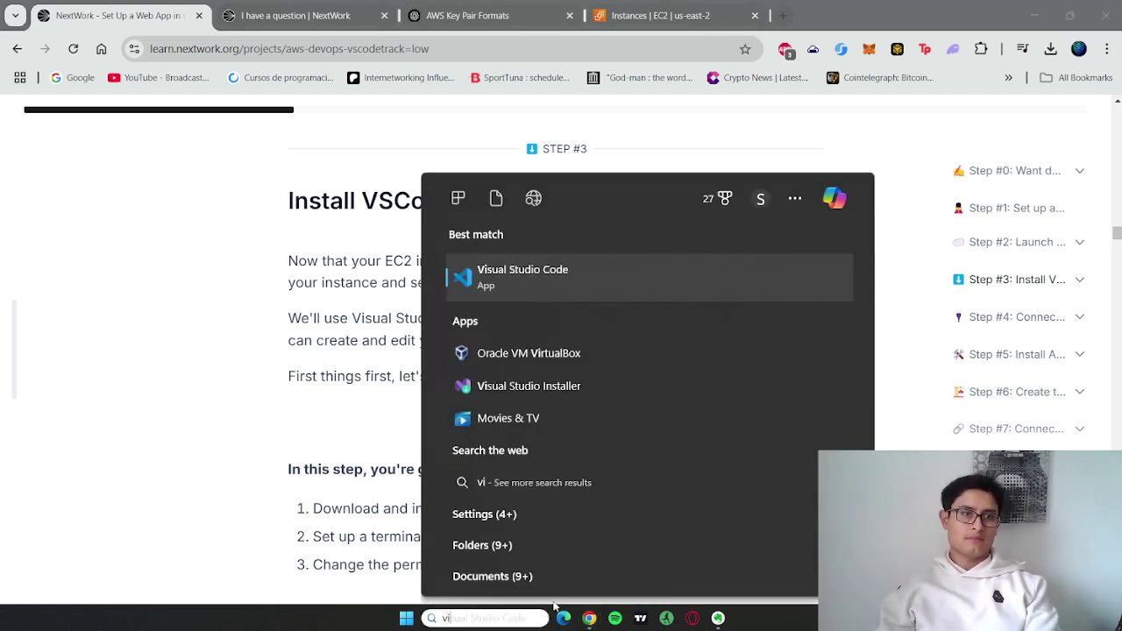
{"action": "left_click", "coordinate": [591, 285]}
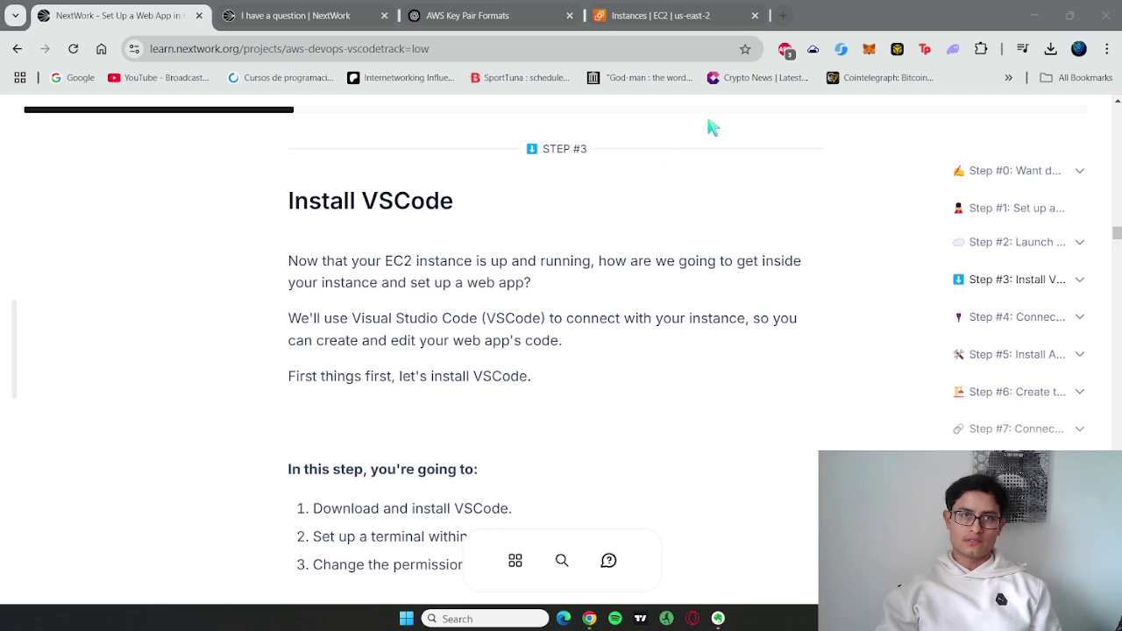
Step: Examine the Step #3 overview, including its task list, architecture diagram and written question
{"action": "scroll", "coordinate": [639, 321], "scroll_direction": "down", "scroll_amount": 4}
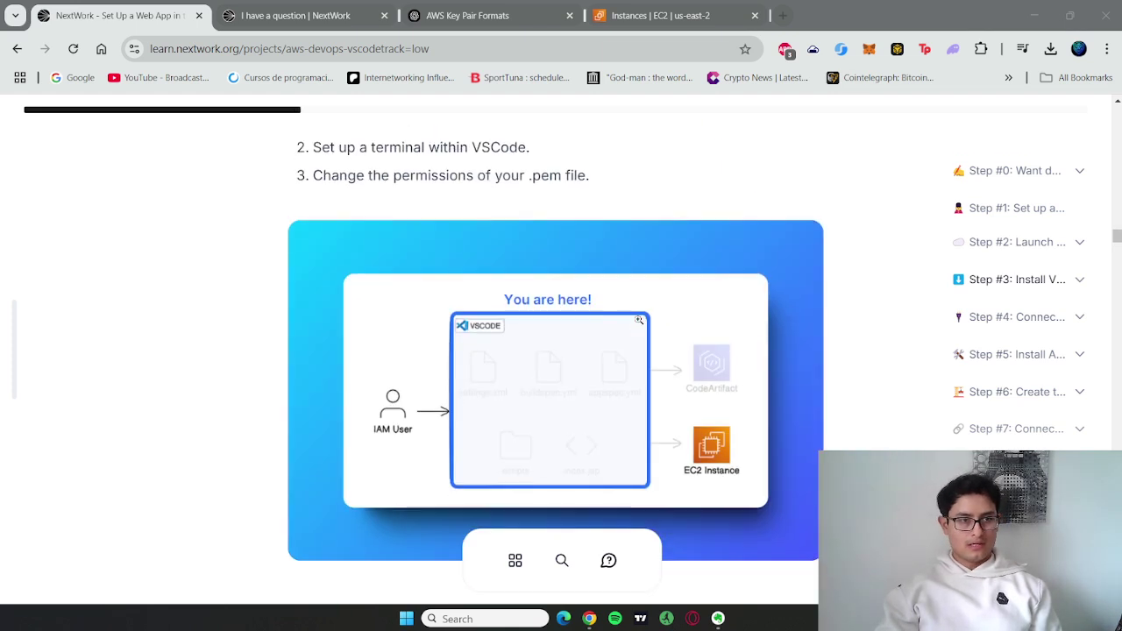
{"action": "scroll", "coordinate": [363, 263], "scroll_direction": "up", "scroll_amount": 2}
{"action": "scroll", "coordinate": [589, 305], "scroll_direction": "down", "scroll_amount": 1}
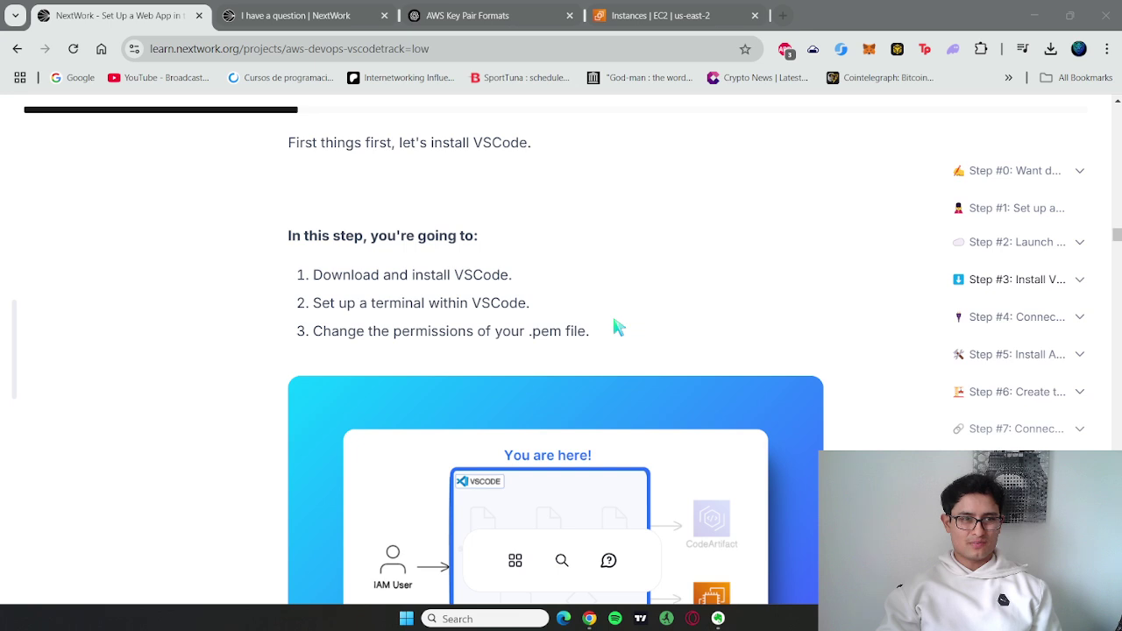
{"action": "scroll", "coordinate": [618, 326], "scroll_direction": "down", "scroll_amount": 3}
{"action": "scroll", "coordinate": [613, 323], "scroll_direction": "down", "scroll_amount": 1}
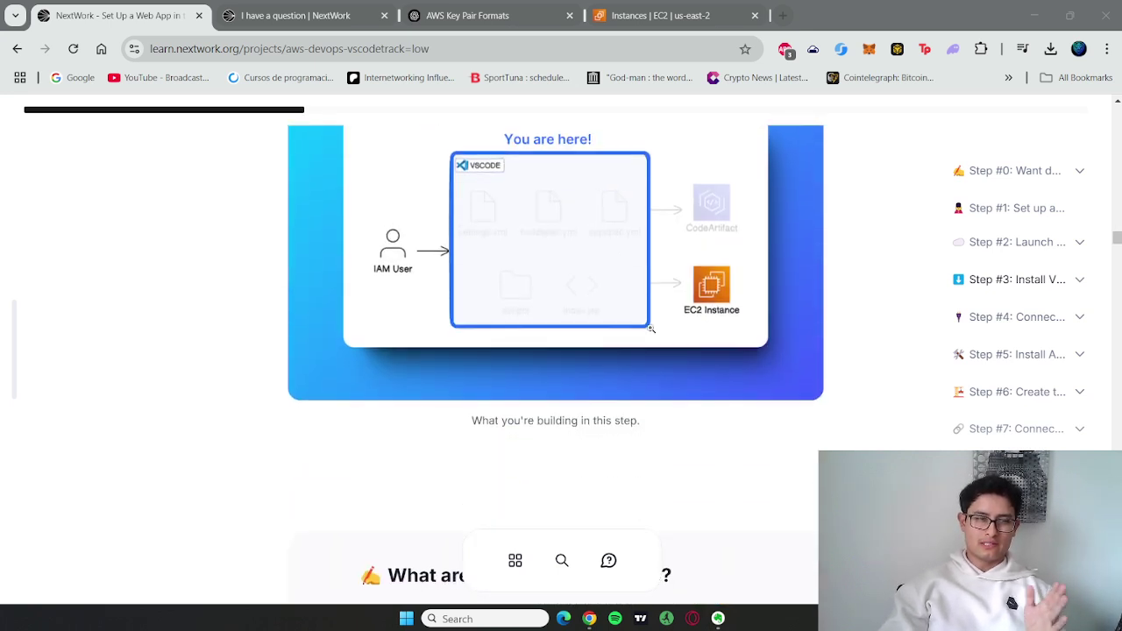
{"action": "scroll", "coordinate": [651, 331], "scroll_direction": "down", "scroll_amount": 3}
{"action": "scroll", "coordinate": [653, 338], "scroll_direction": "up", "scroll_amount": 7}
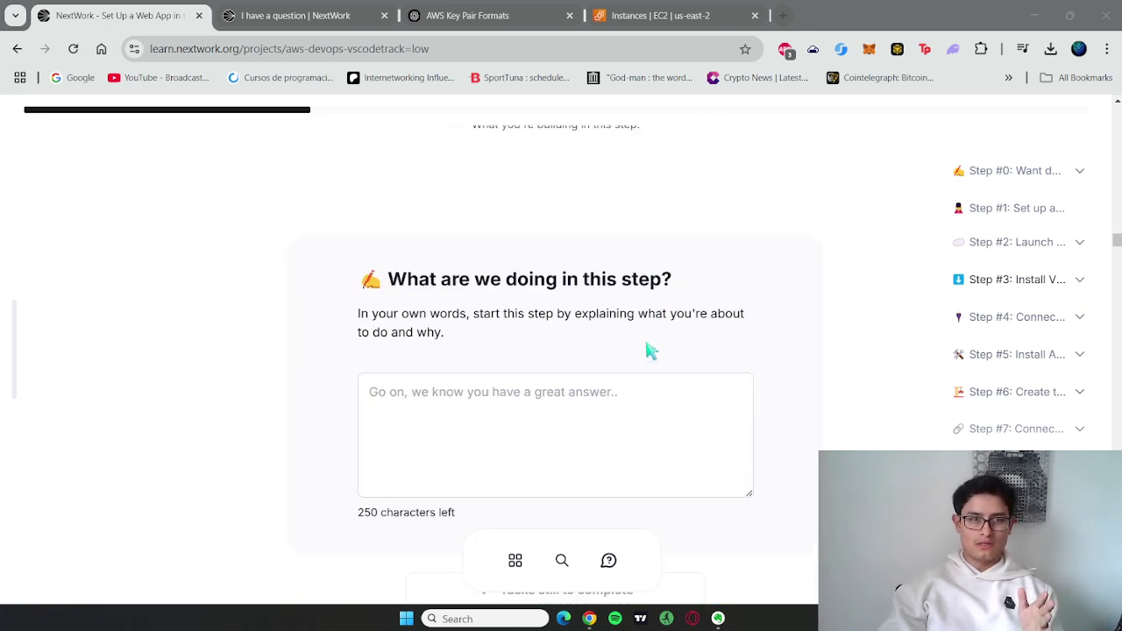
{"action": "scroll", "coordinate": [647, 341], "scroll_direction": "up", "scroll_amount": 3}
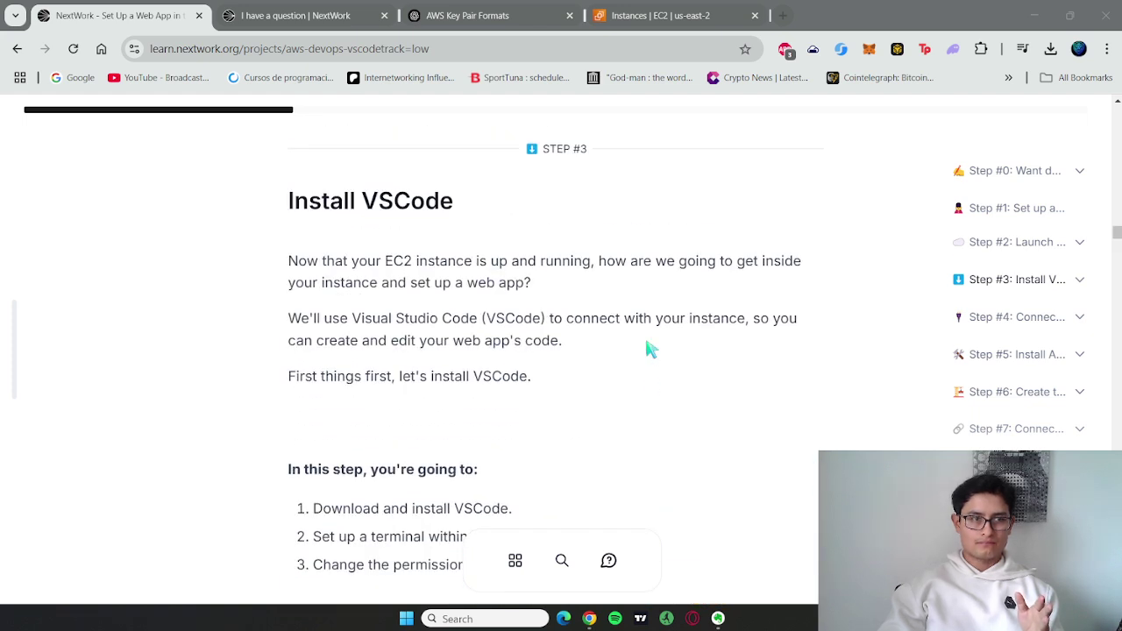
Step: Start answering "What are we doing in this step?" with "We are going to install VSCode to develop our web app and"
{"action": "scroll", "coordinate": [651, 348], "scroll_direction": "down", "scroll_amount": 7}
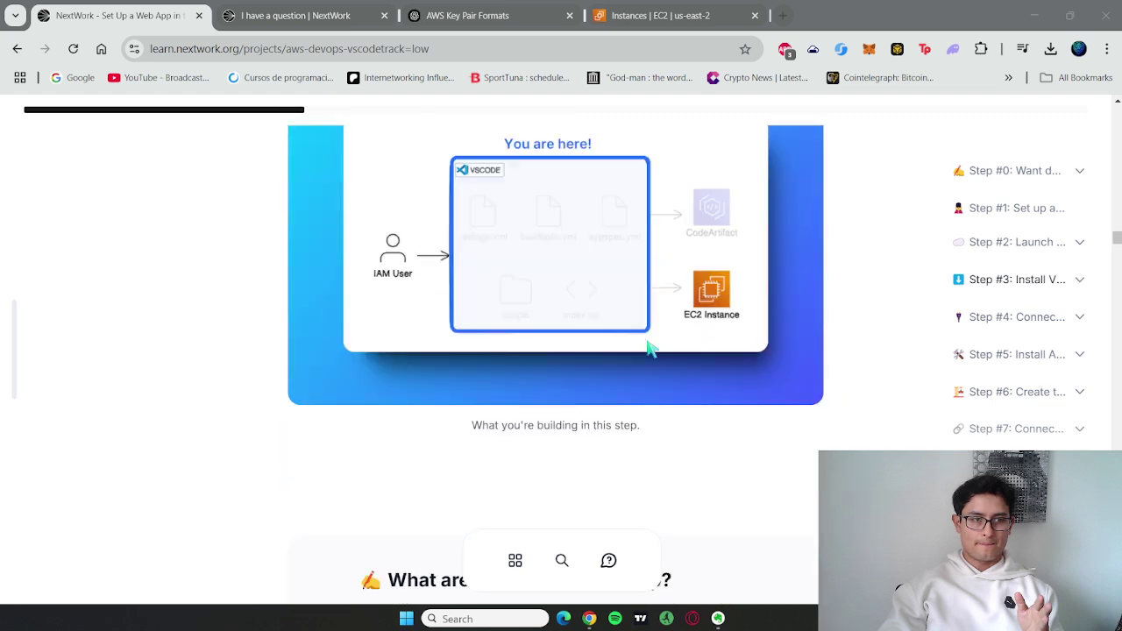
{"action": "left_click", "coordinate": [643, 338]}
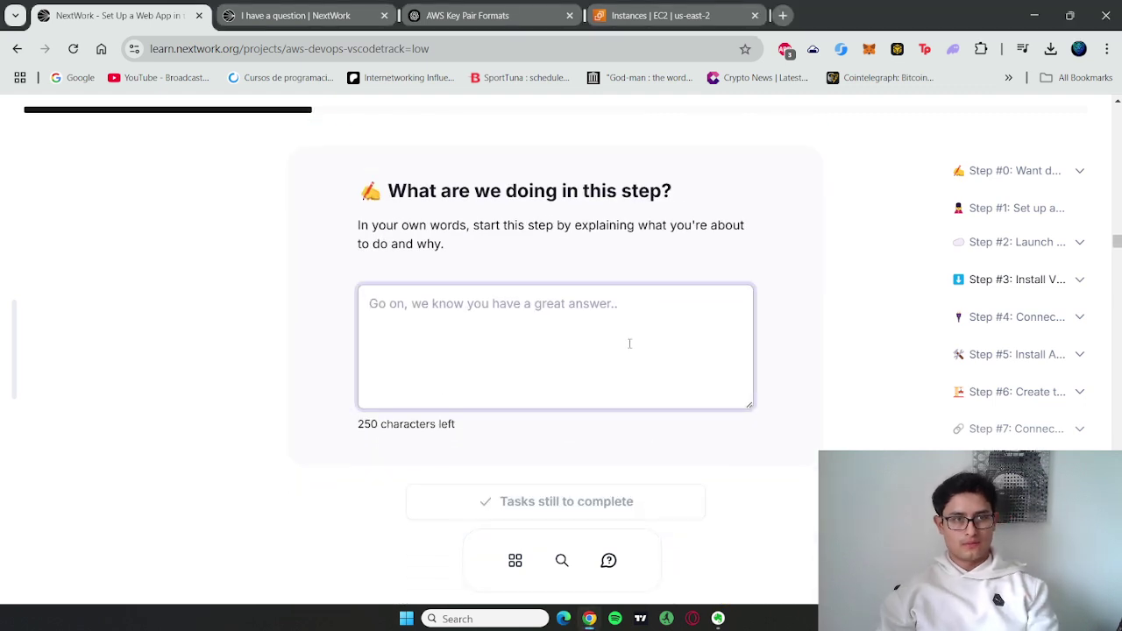
{"action": "type", "text": "W"}
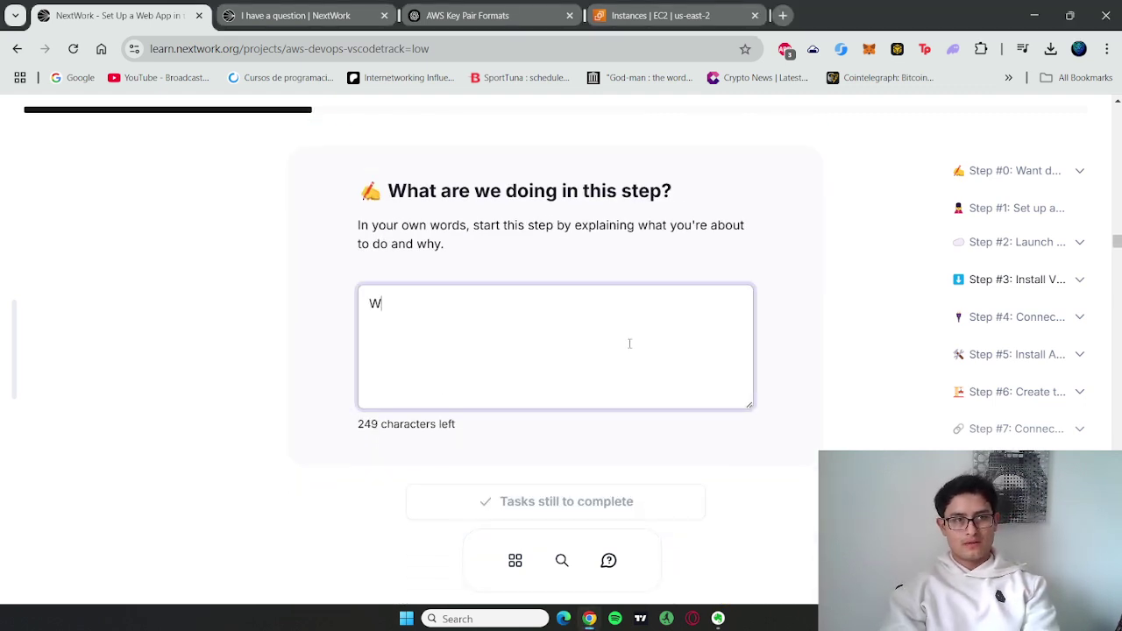
{"action": "type", "text": "e are going to i"}
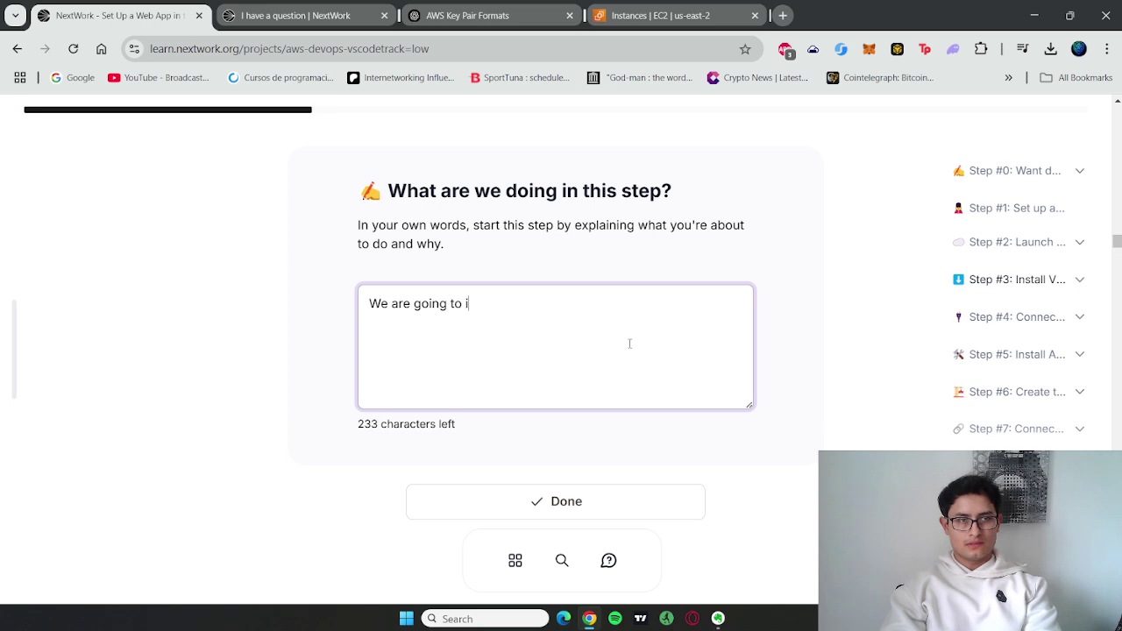
{"action": "type", "text": "nstall VS"}
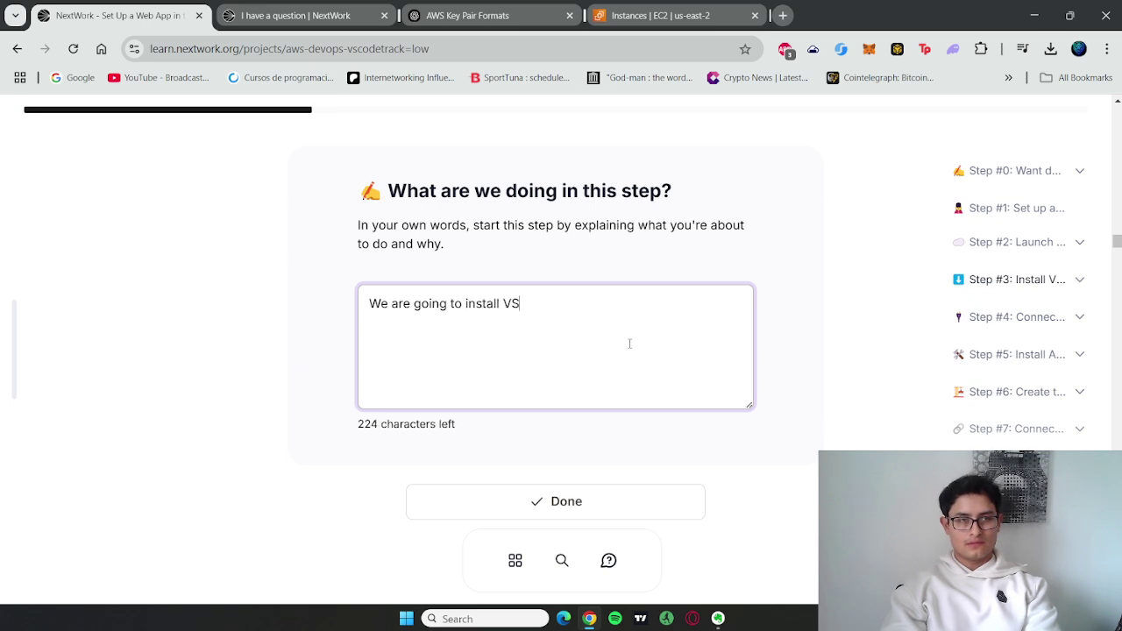
{"action": "type", "text": "Code to"}
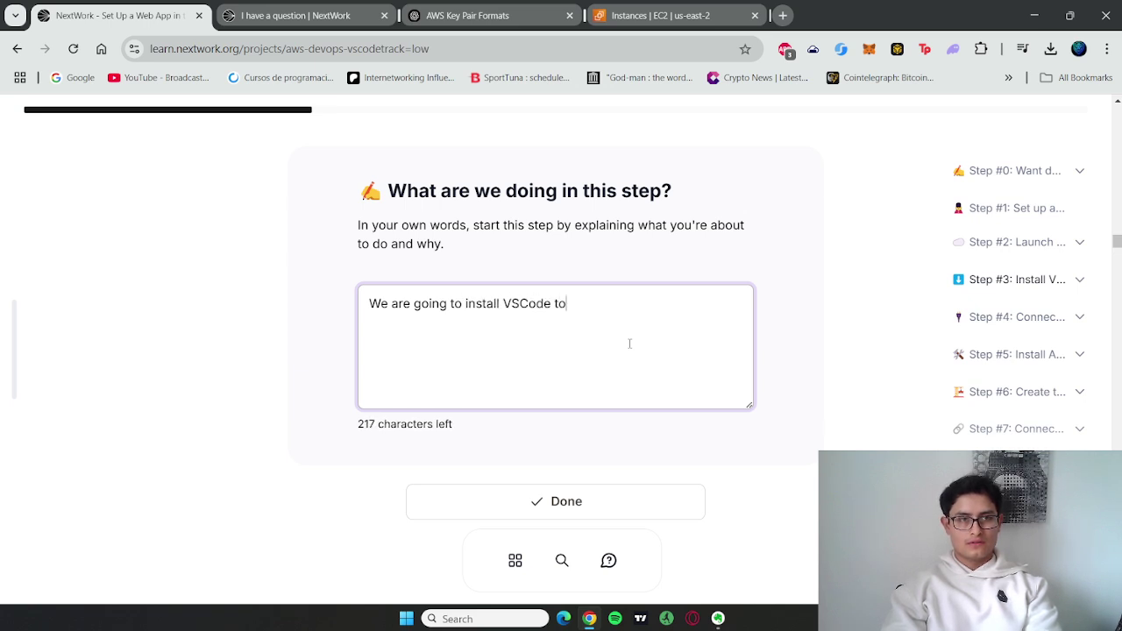
{"action": "type", "text": " develop a"}
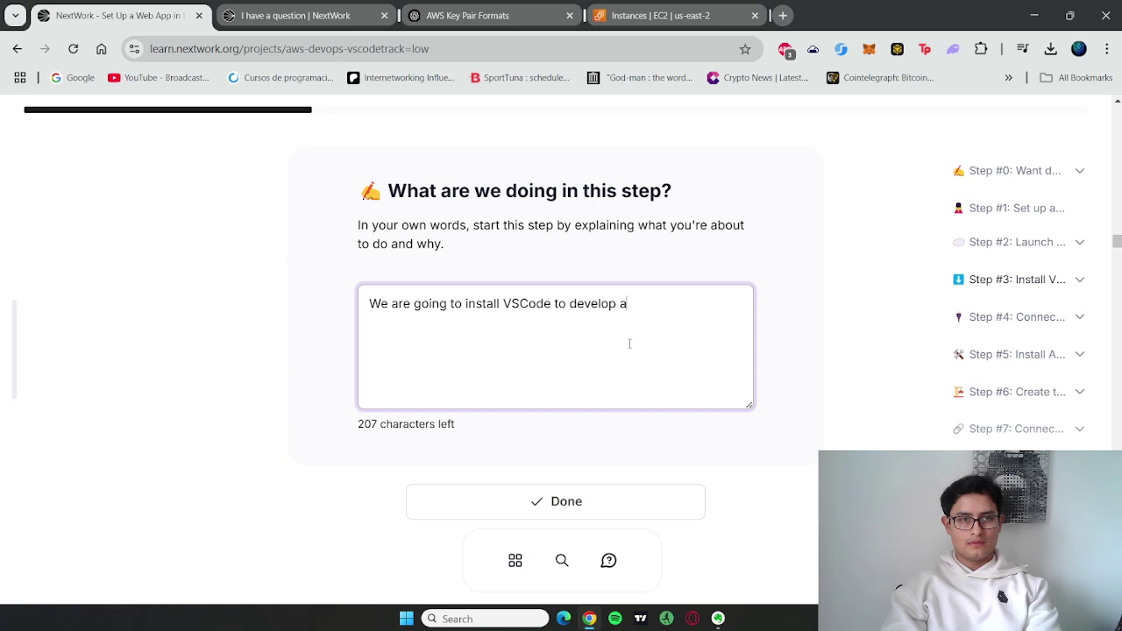
{"action": "key", "text": "BackSpace"}
{"action": "type", "text": "our a"}
{"action": "key", "text": "BackSpace"}
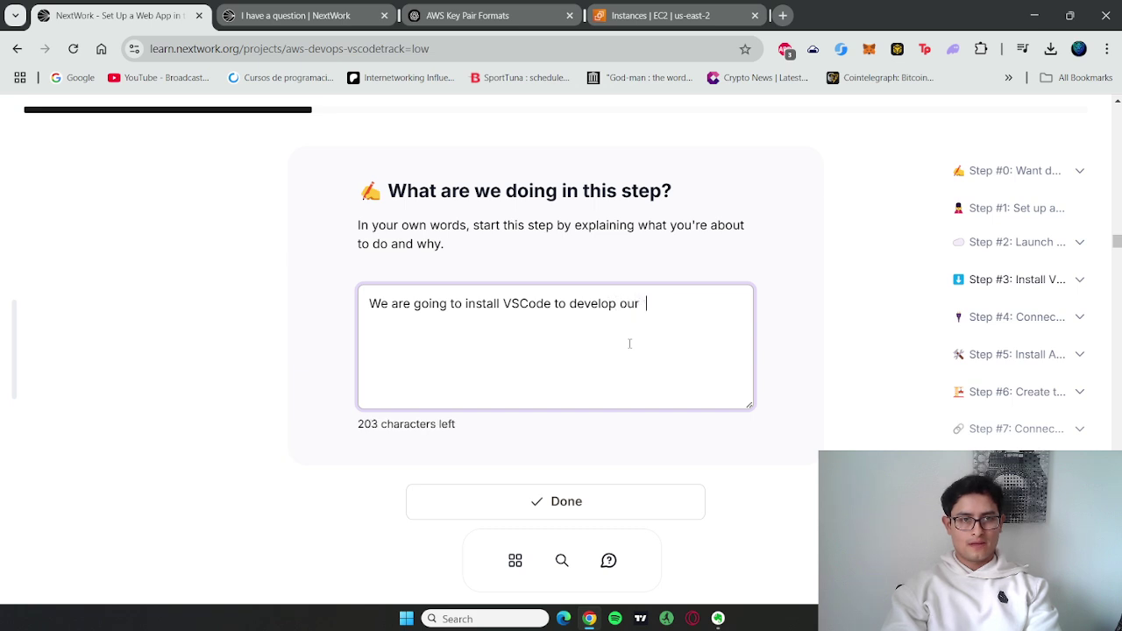
{"action": "type", "text": "w"}
{"action": "key", "text": "BackSpace"}
{"action": "key", "text": "BackSpace"}
{"action": "type", "text": "web app and "}
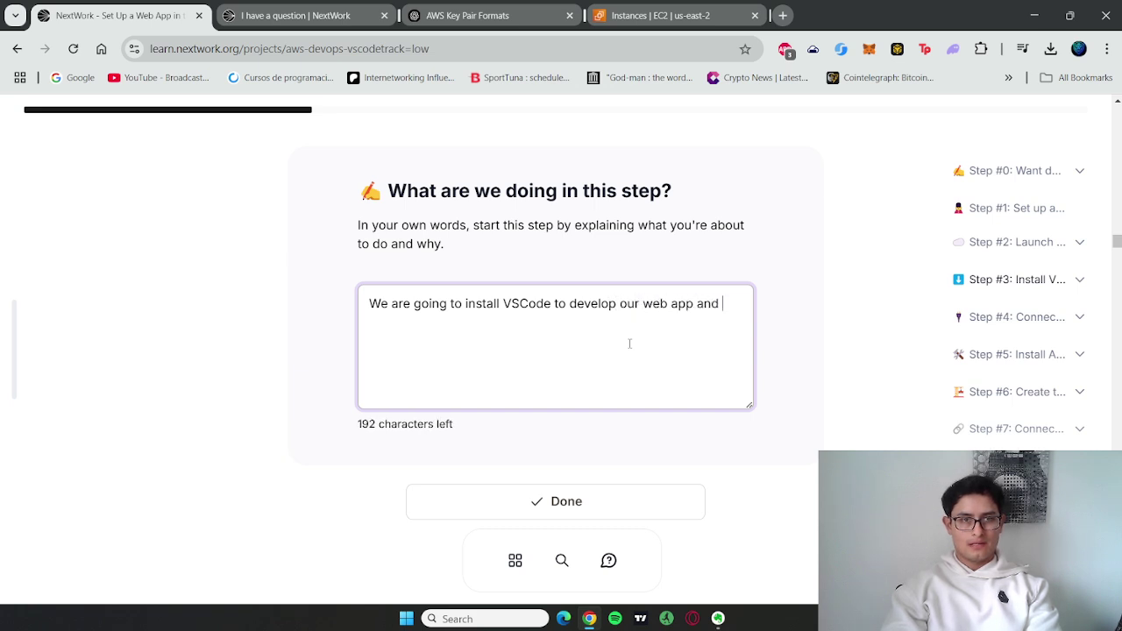
Step: Complete the answer with "also connect to newly EC2 instance." and mark the task as done
{"action": "type", "text": "also connect to "}
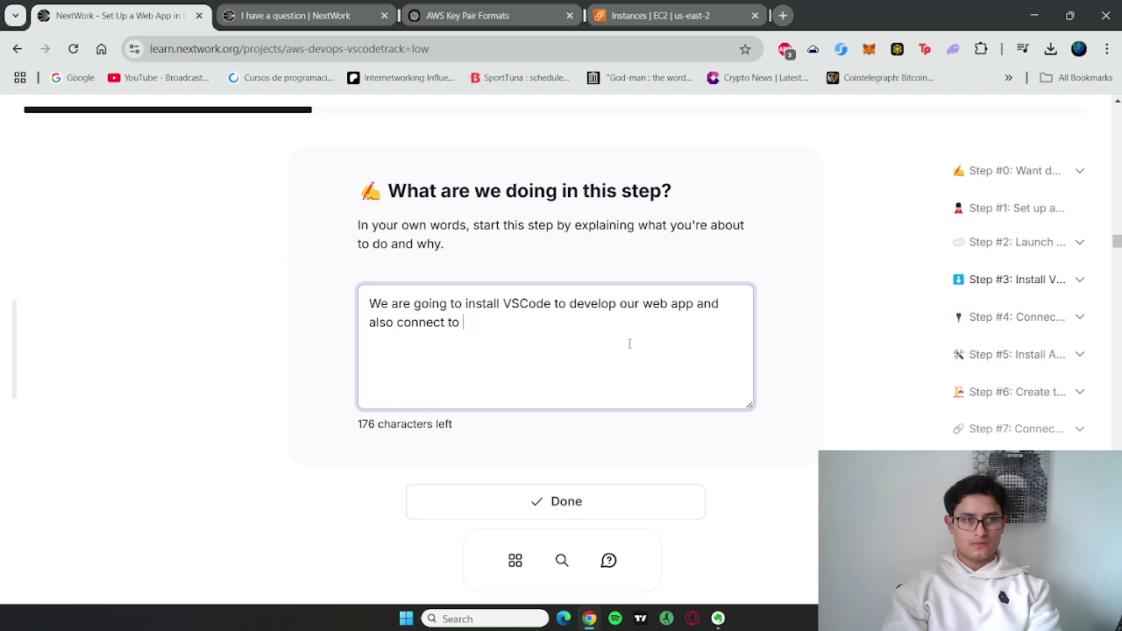
{"action": "type", "text": "out E"}
{"action": "key", "text": "BackSpace"}
{"action": "key", "text": "BackSpace"}
{"action": "key", "text": "BackSpace"}
{"action": "type", "text": "newly "}
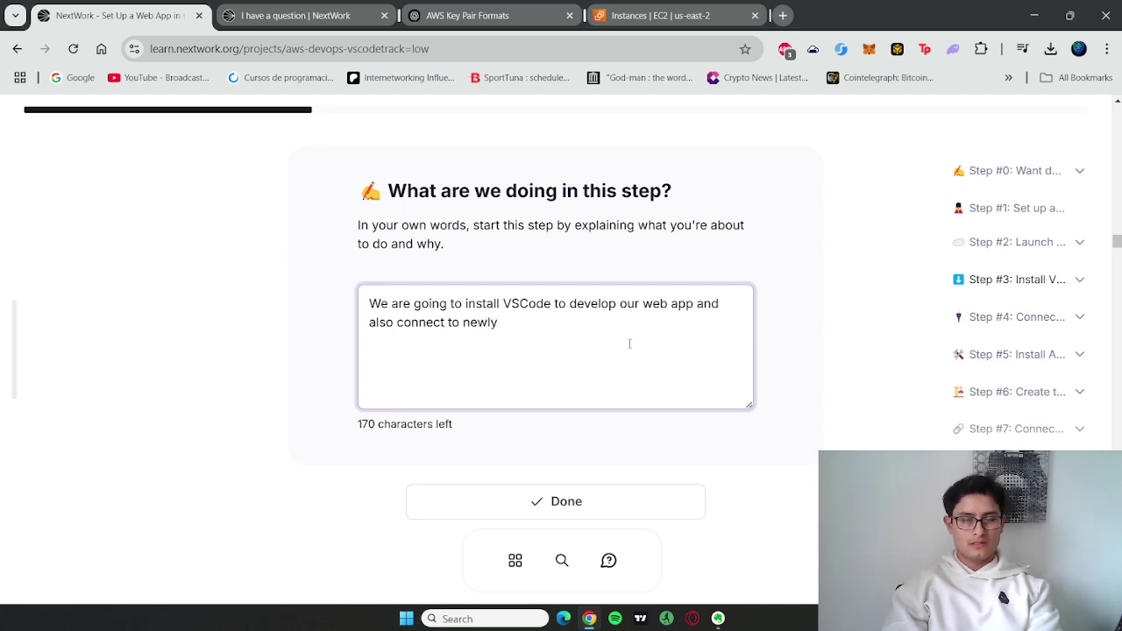
{"action": "type", "text": "EC2 instr"}
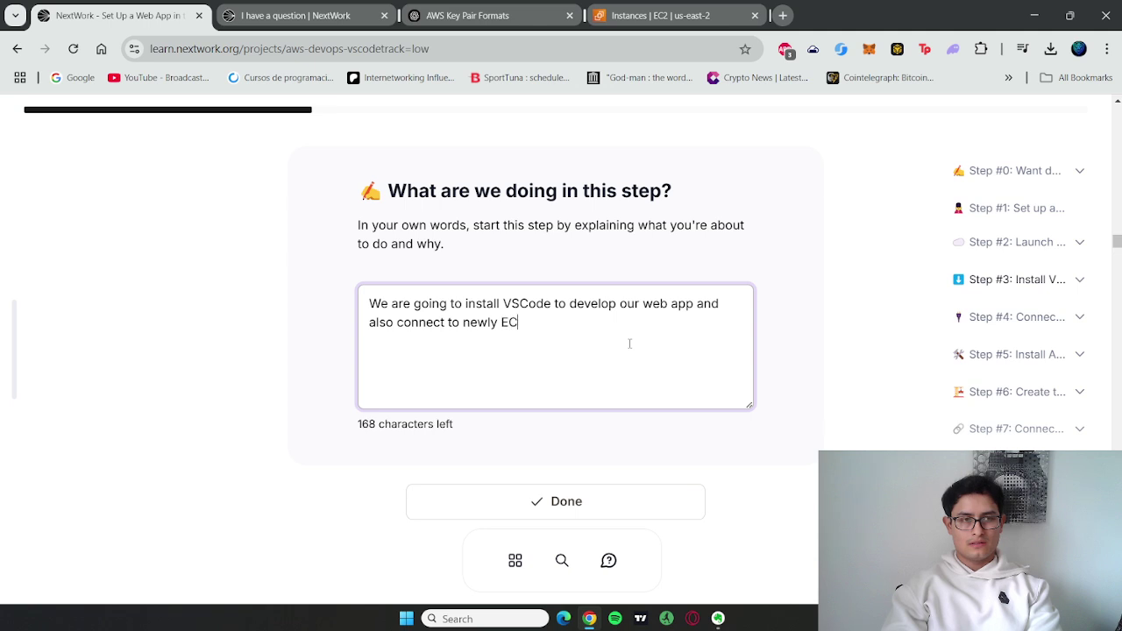
{"action": "key", "text": "BackSpace"}
{"action": "key", "text": "BackSpace"}
{"action": "type", "text": "tance."}
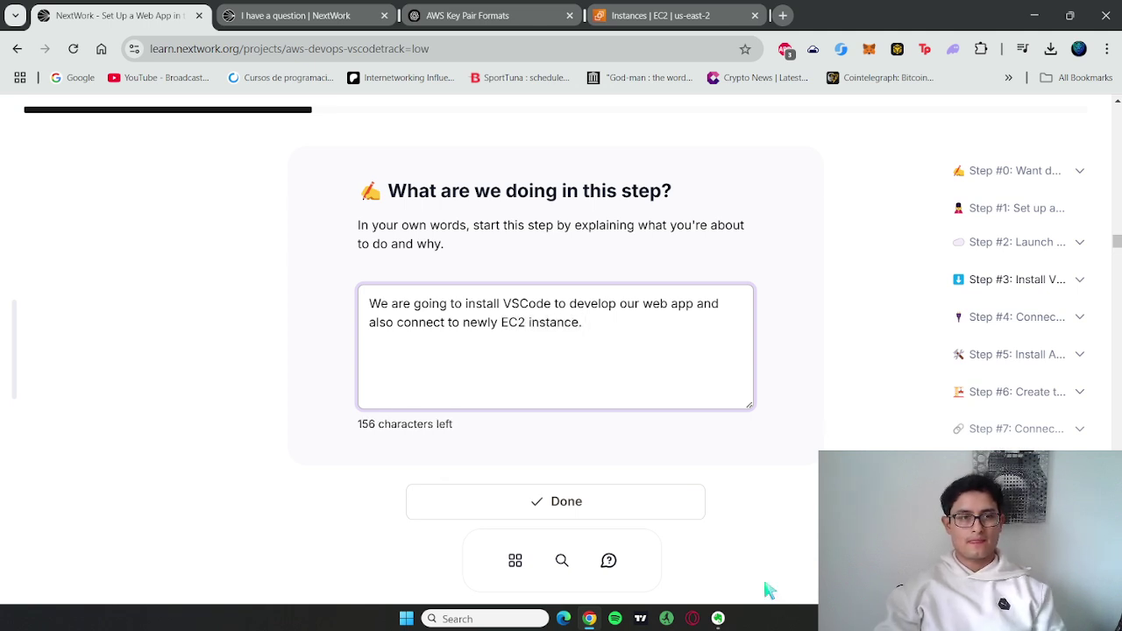
{"action": "left_click", "coordinate": [631, 493]}
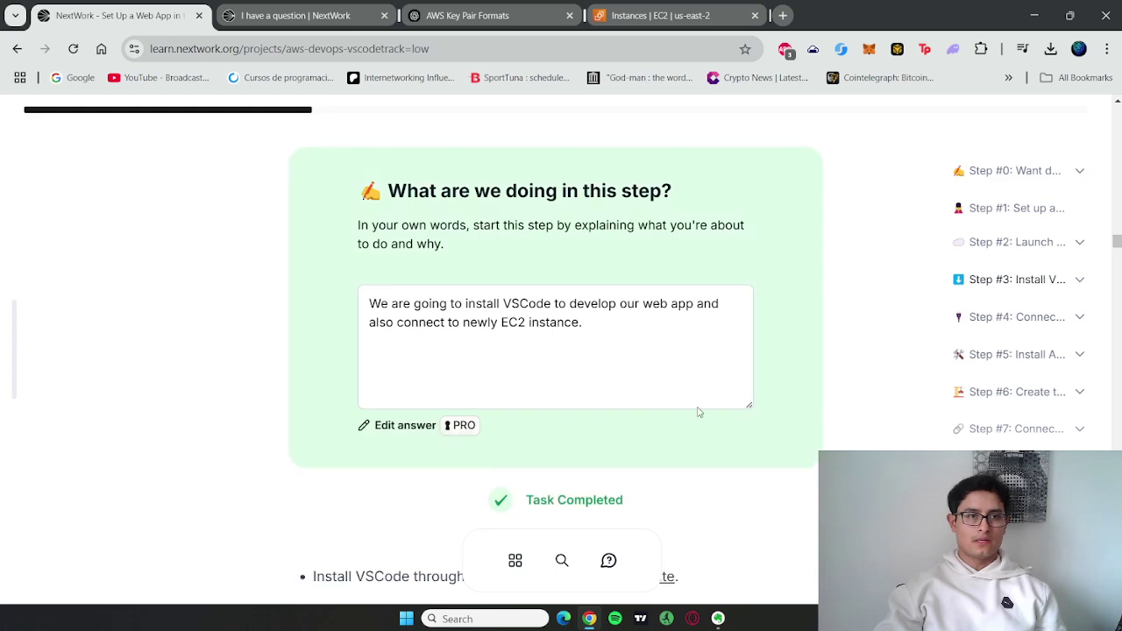
Step: Read the "What is VSCode?" explanation and the chip option advice, highlighting the x64-based system type in the Windows entry
{"action": "scroll", "coordinate": [689, 419], "scroll_direction": "down", "scroll_amount": 7}
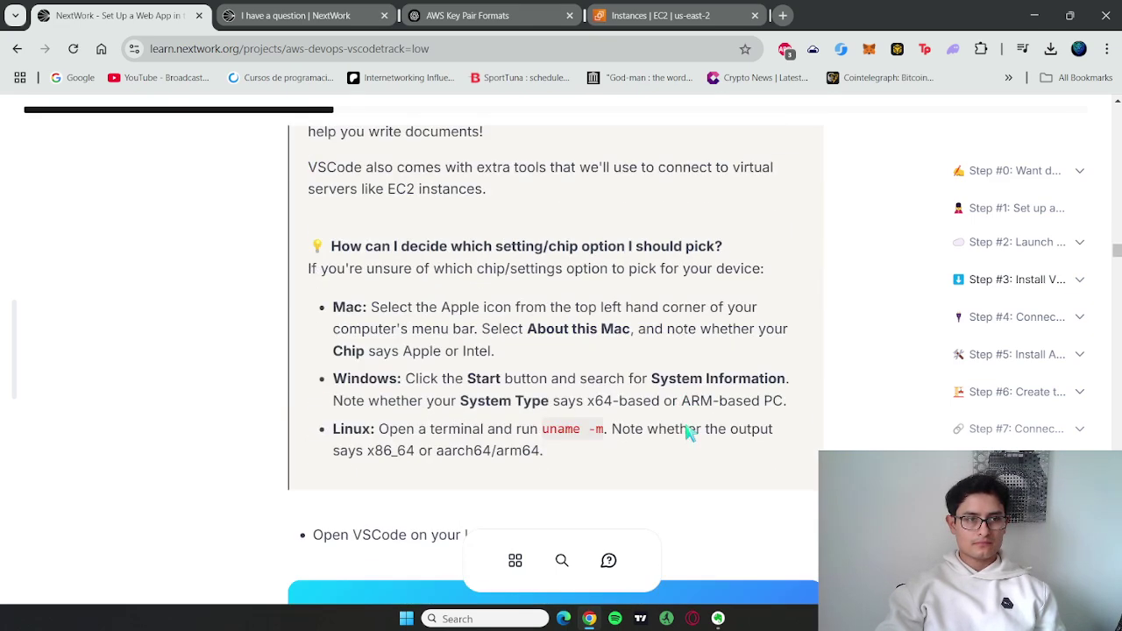
{"action": "scroll", "coordinate": [689, 429], "scroll_direction": "up", "scroll_amount": 4}
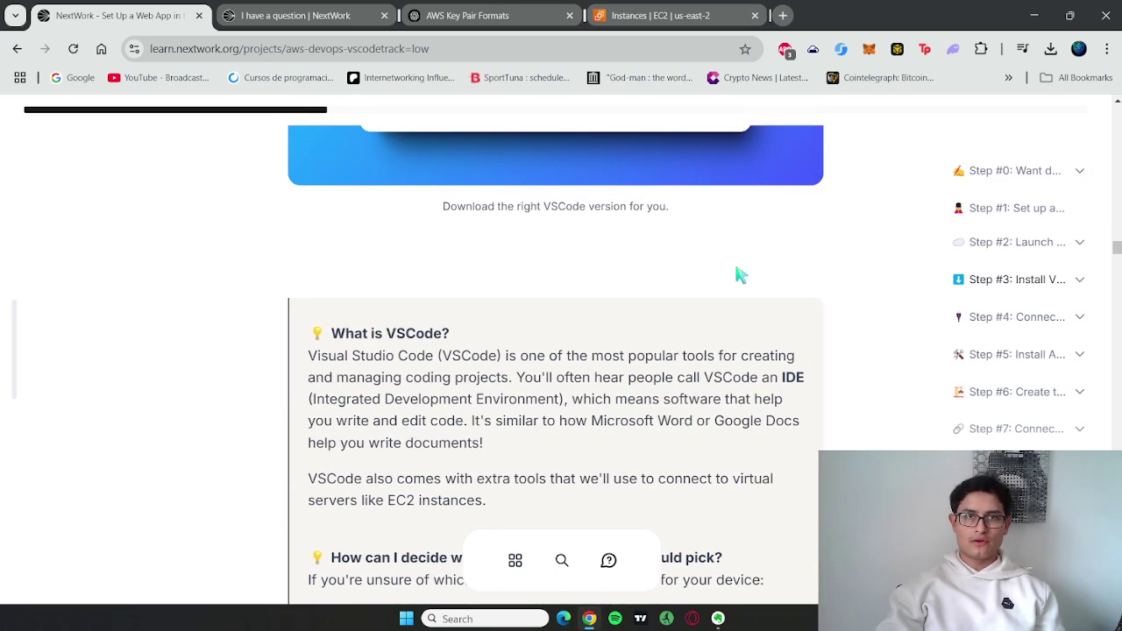
{"action": "scroll", "coordinate": [739, 274], "scroll_direction": "down", "scroll_amount": 1}
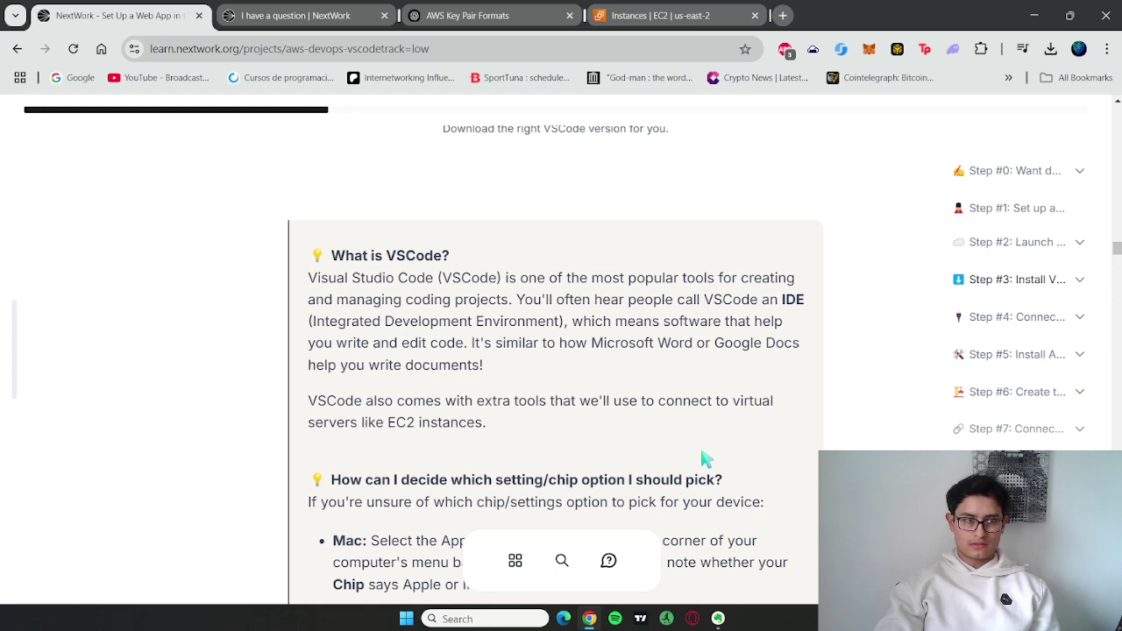
{"action": "scroll", "coordinate": [705, 457], "scroll_direction": "down", "scroll_amount": 2}
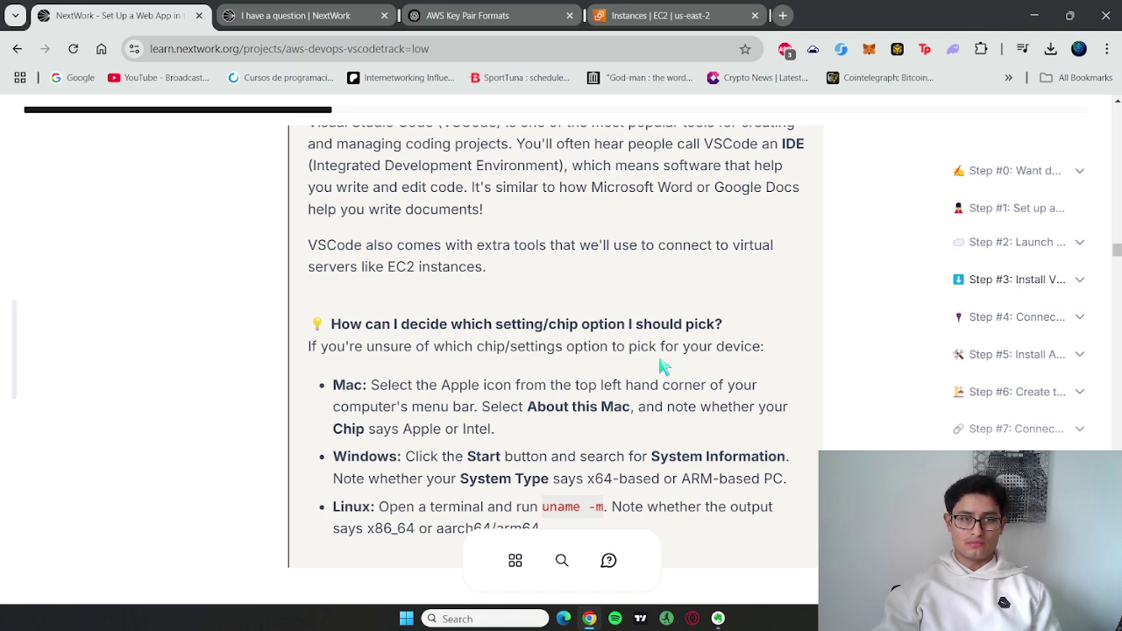
{"action": "scroll", "coordinate": [663, 366], "scroll_direction": "down", "scroll_amount": 1}
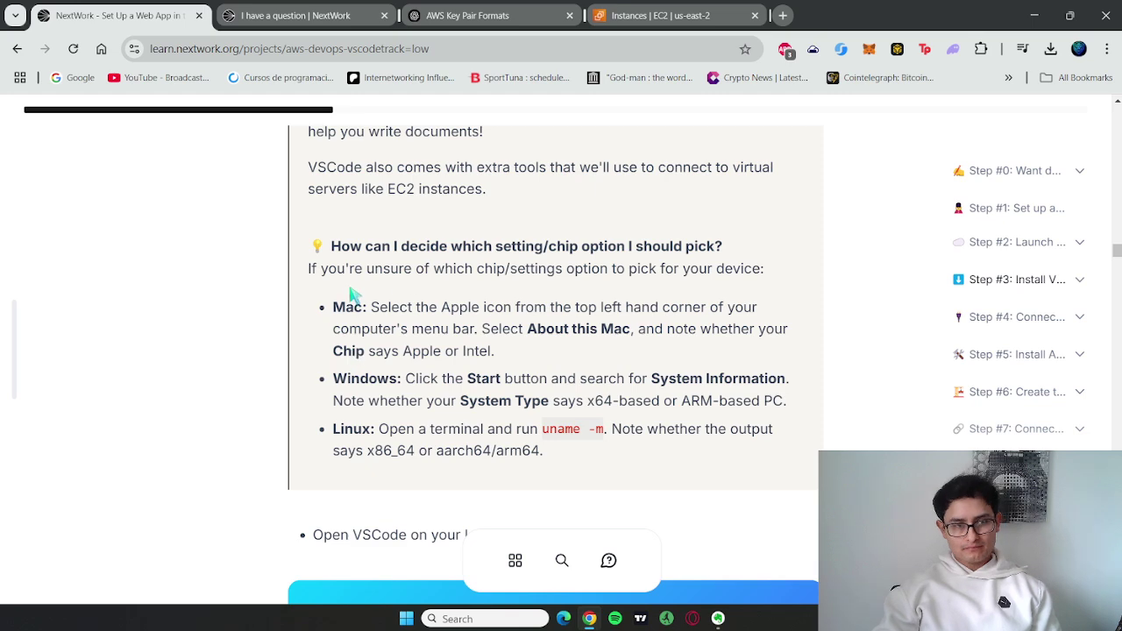
{"action": "left_click_drag", "start_coordinate": [348, 289], "coordinate": [734, 462]}
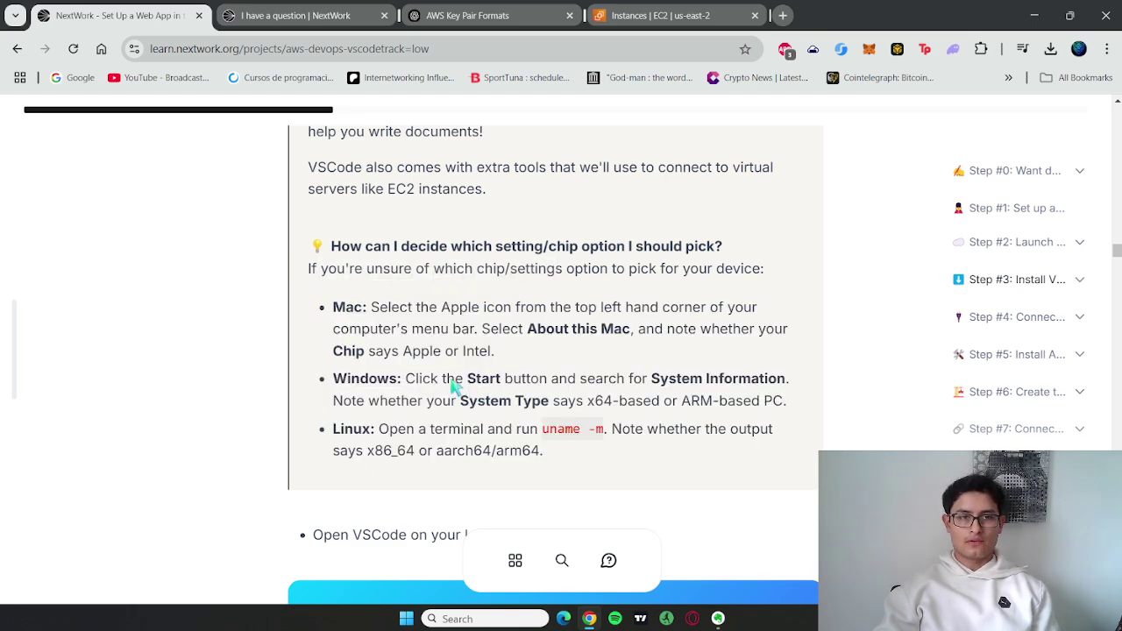
{"action": "left_click_drag", "start_coordinate": [452, 379], "coordinate": [773, 396]}
{"action": "left_click", "coordinate": [615, 404]}
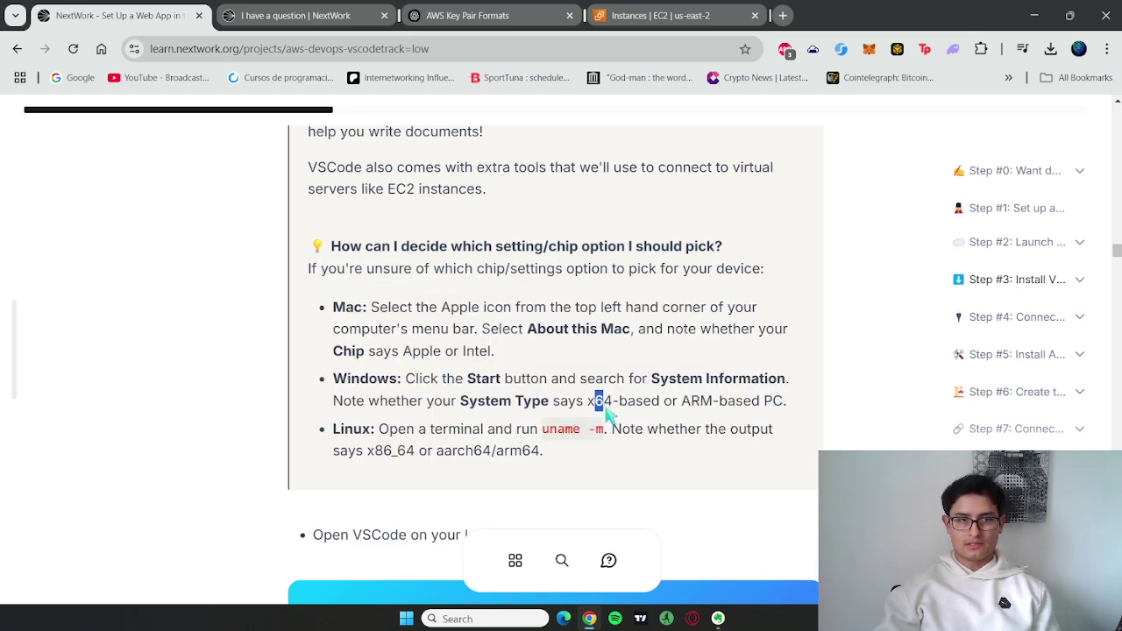
{"action": "left_click_drag", "start_coordinate": [587, 403], "coordinate": [668, 413]}
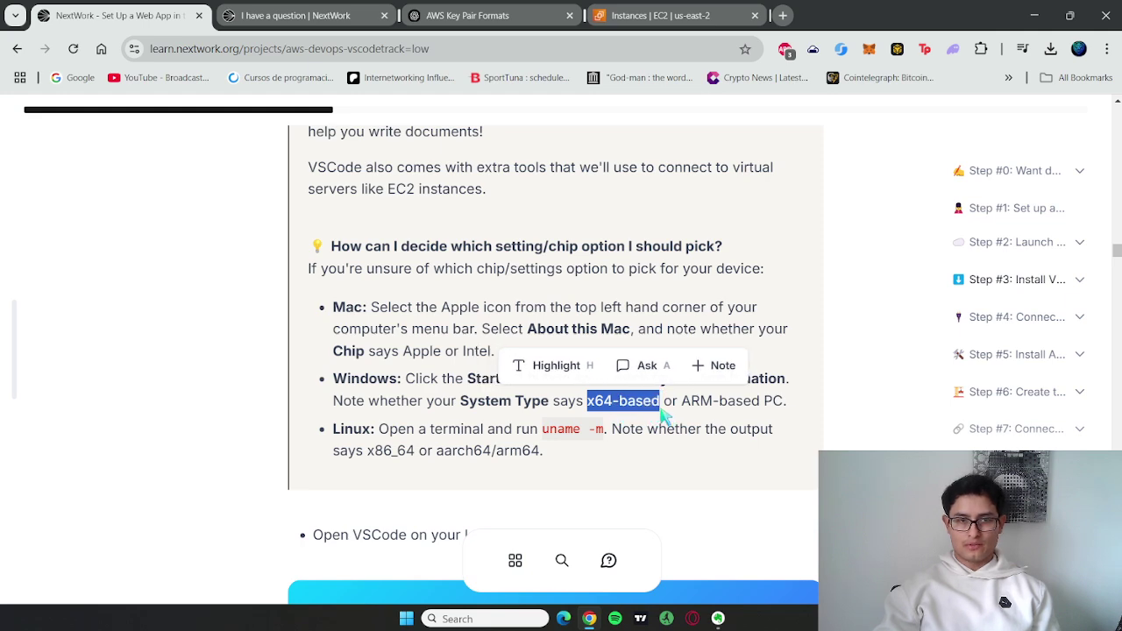
{"action": "scroll", "coordinate": [706, 421], "scroll_direction": "down", "scroll_amount": 2}
{"action": "left_click", "coordinate": [811, 350]}
Step: Upload the vscode image from the Downloads folder as the screenshot of the VSCode welcome page
{"action": "scroll", "coordinate": [811, 350], "scroll_direction": "down", "scroll_amount": 6}
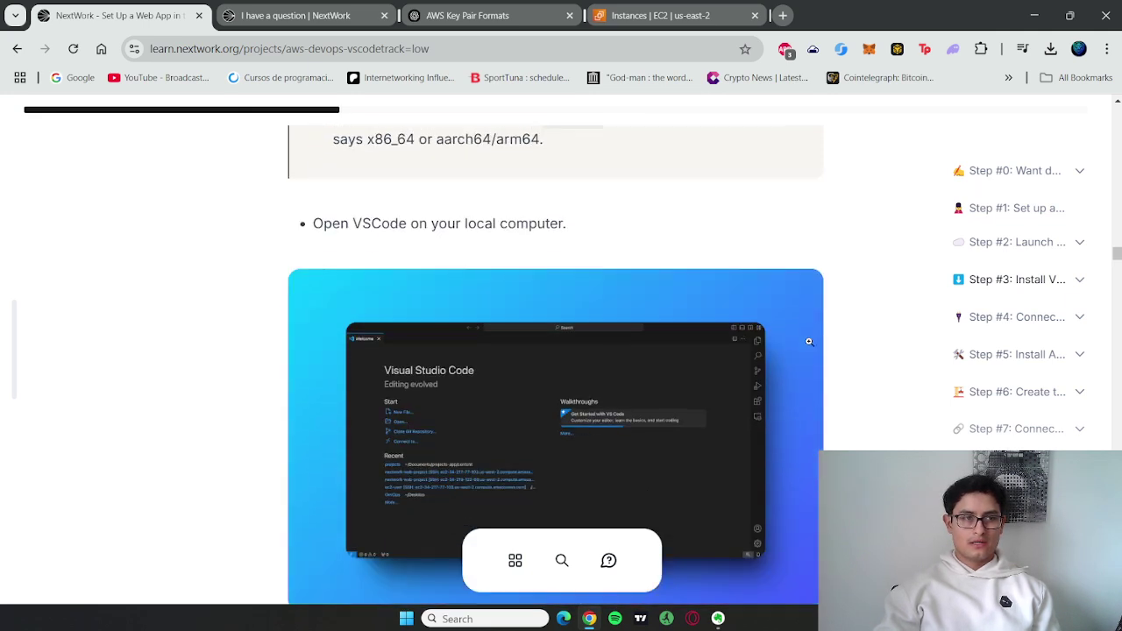
{"action": "scroll", "coordinate": [810, 350], "scroll_direction": "up", "scroll_amount": 1}
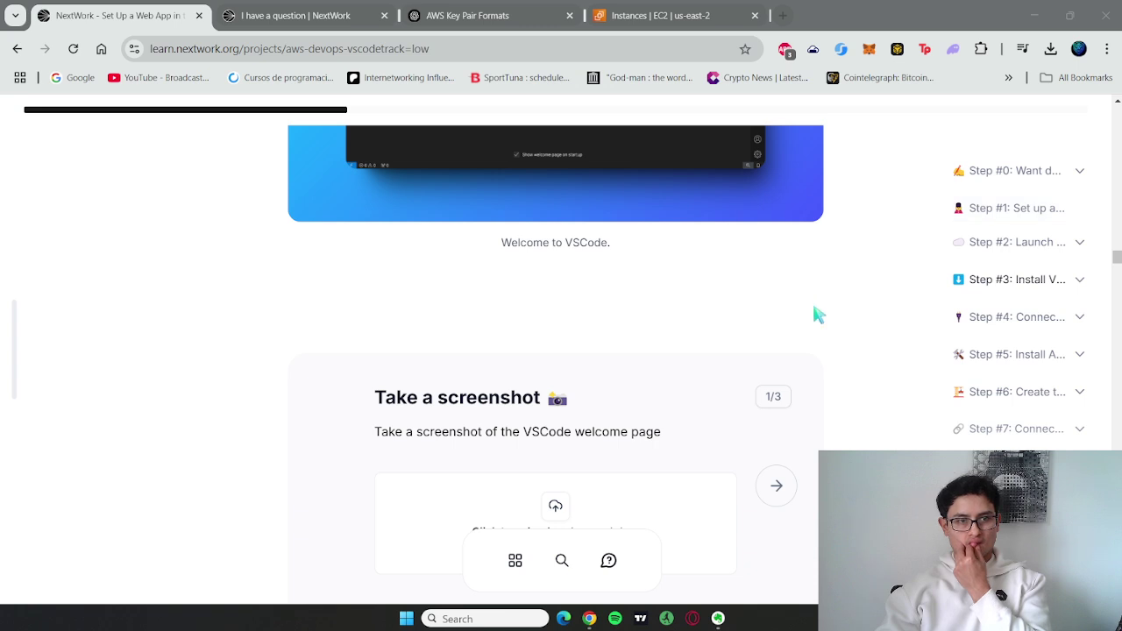
{"action": "scroll", "coordinate": [816, 312], "scroll_direction": "down", "scroll_amount": 4}
{"action": "scroll", "coordinate": [815, 314], "scroll_direction": "up", "scroll_amount": 3}
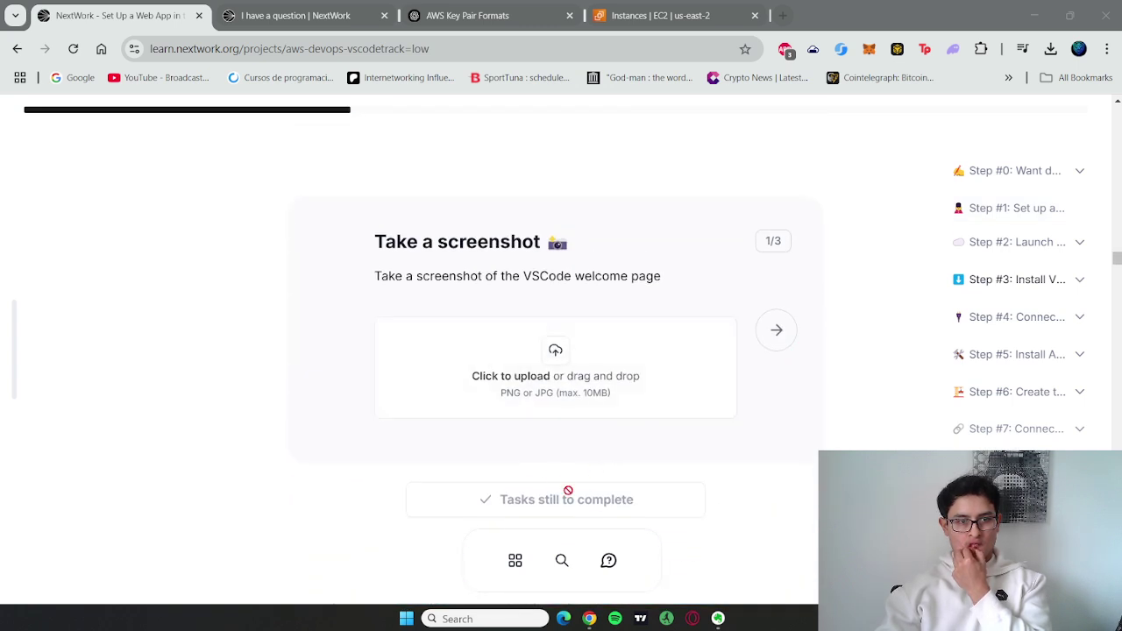
{"action": "left_click", "coordinate": [549, 403]}
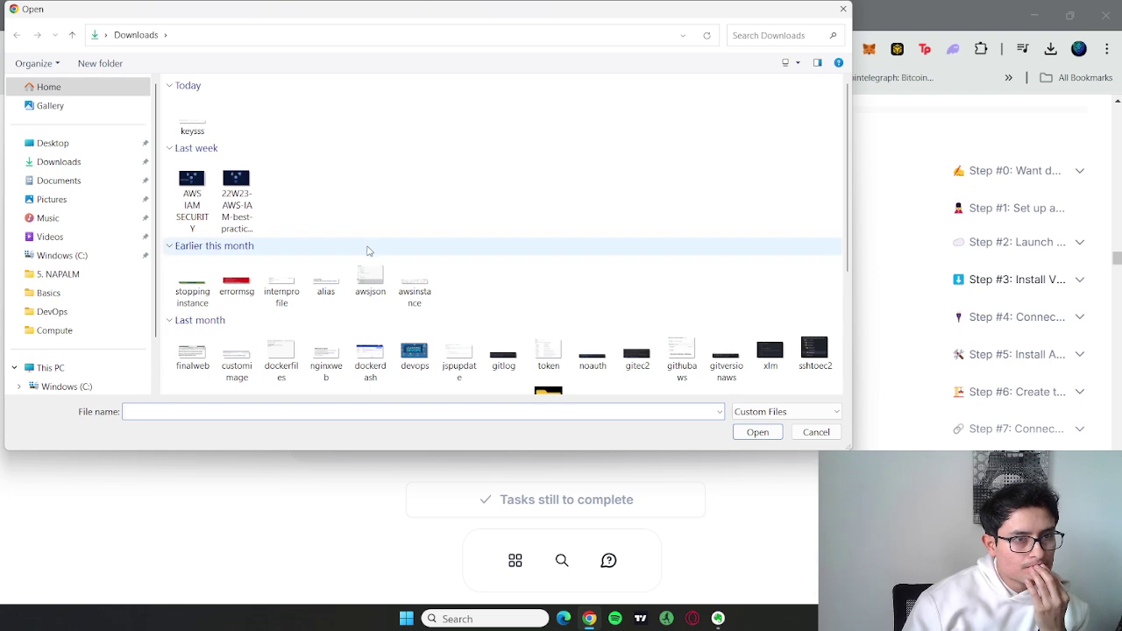
{"action": "scroll", "coordinate": [368, 251], "scroll_direction": "down", "scroll_amount": 2}
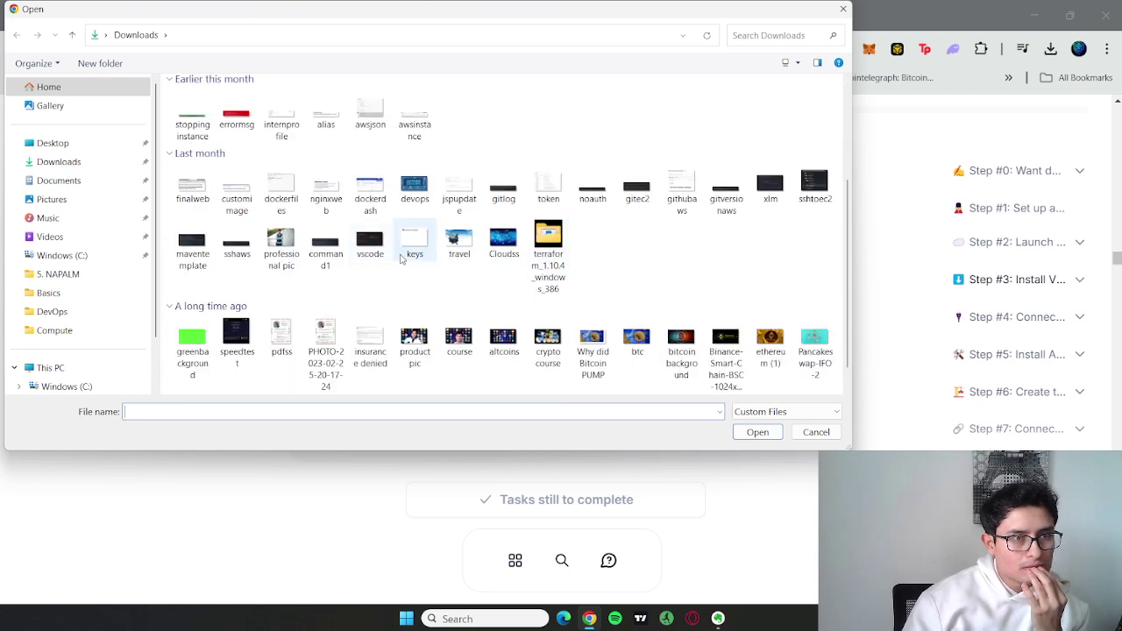
{"action": "left_click", "coordinate": [368, 241]}
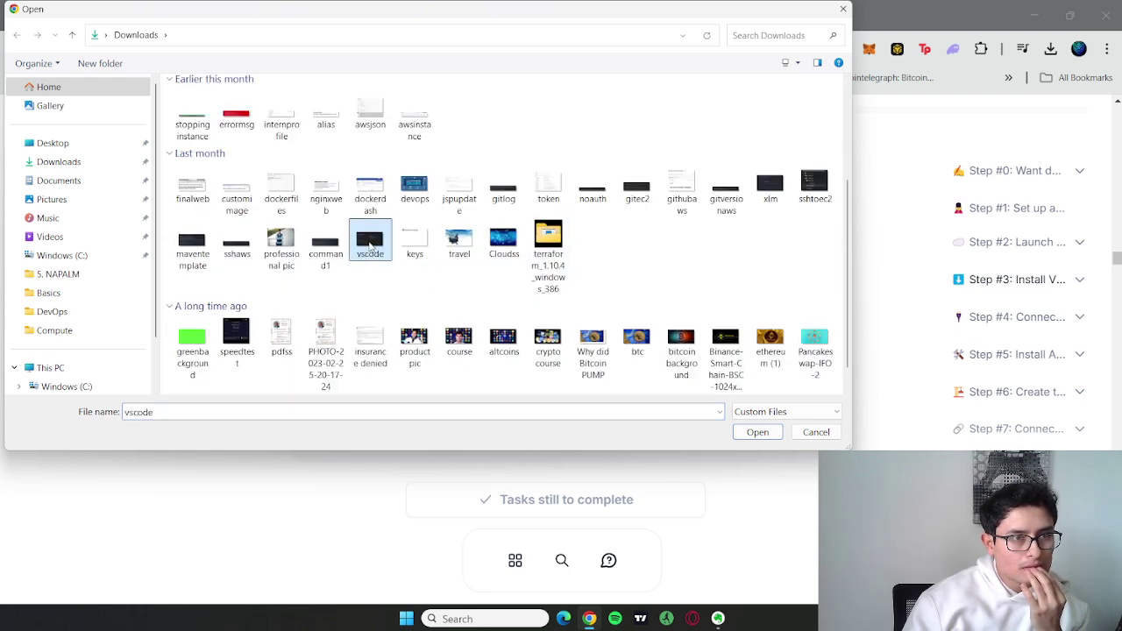
{"action": "double_click", "coordinate": [371, 248]}
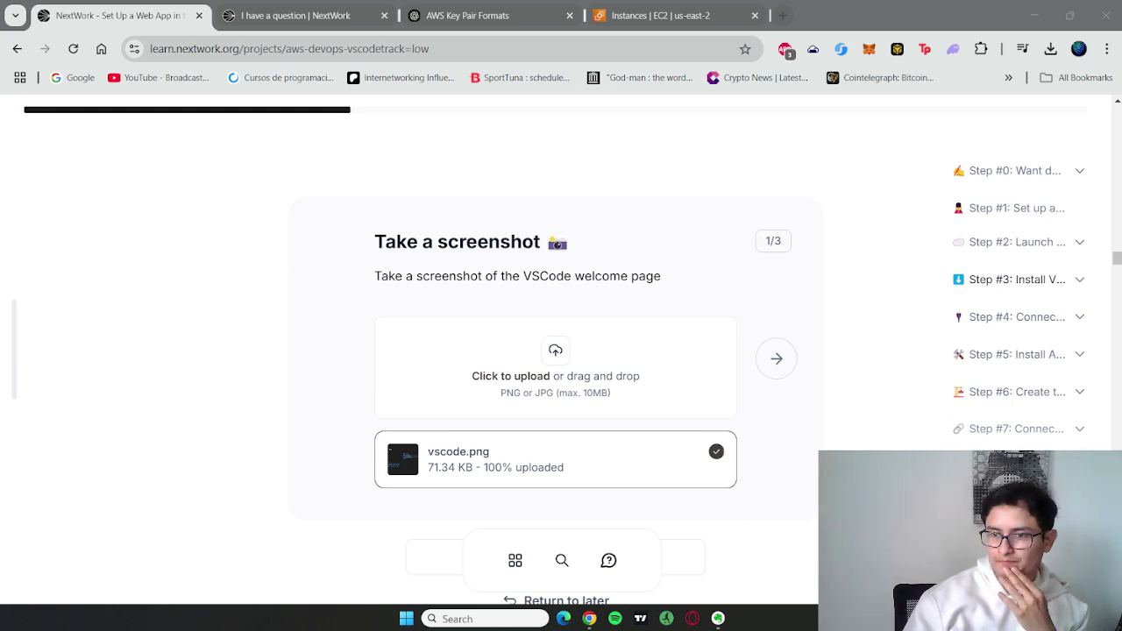
Step: Preview the vscode image from the upload file chooser, then close the preview and the chooser without selecting another file
{"action": "left_click", "coordinate": [548, 376]}
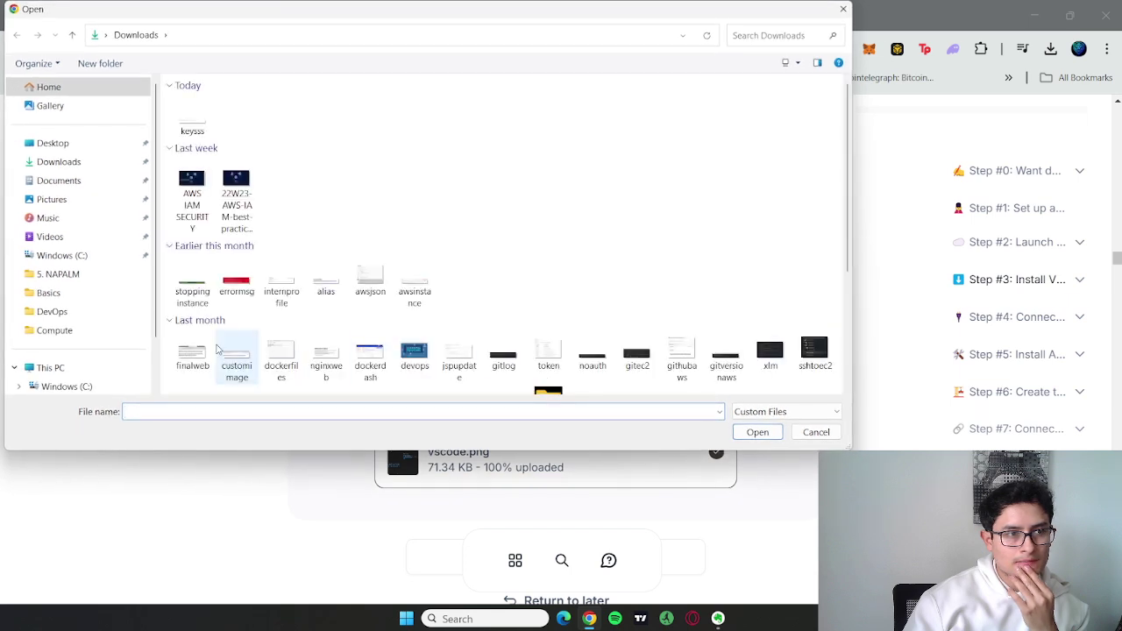
{"action": "scroll", "coordinate": [219, 349], "scroll_direction": "down", "scroll_amount": 2}
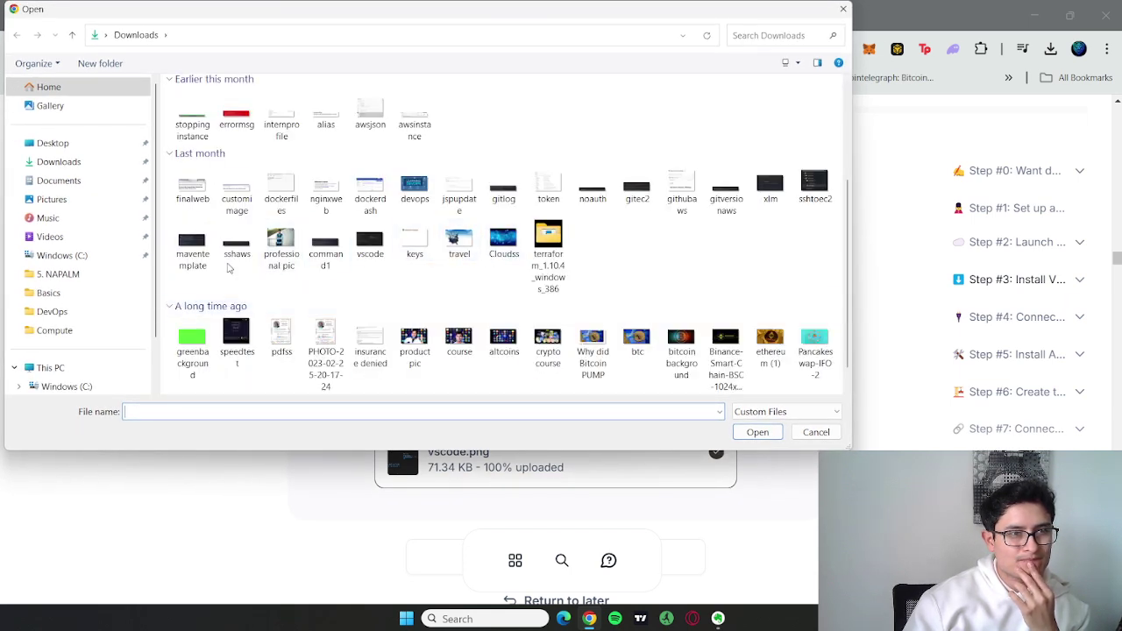
{"action": "left_click", "coordinate": [370, 250]}
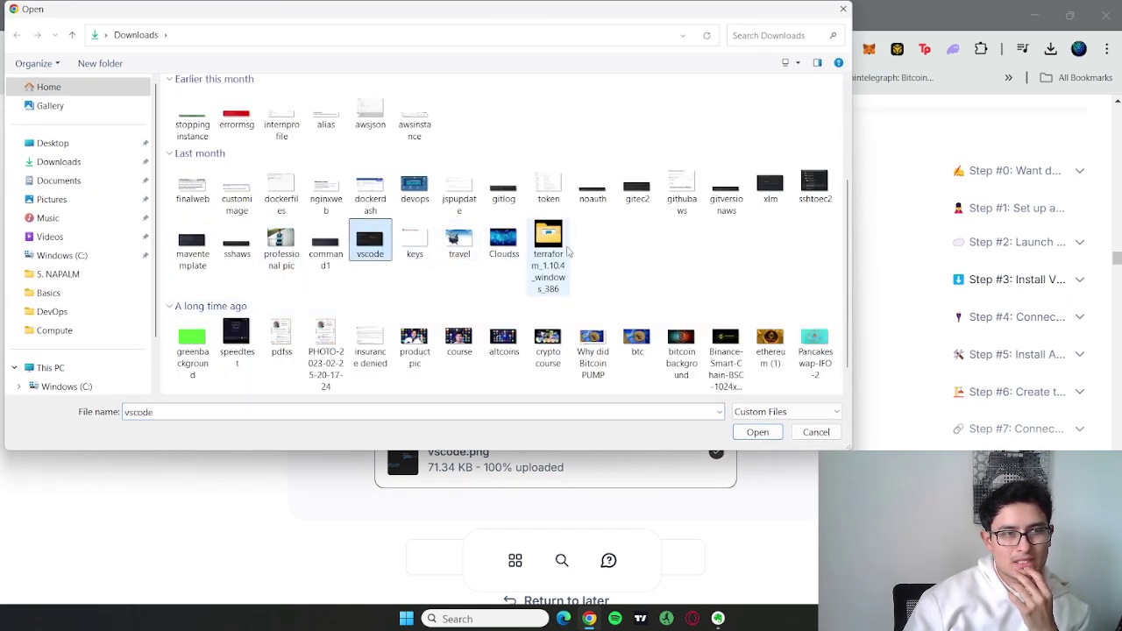
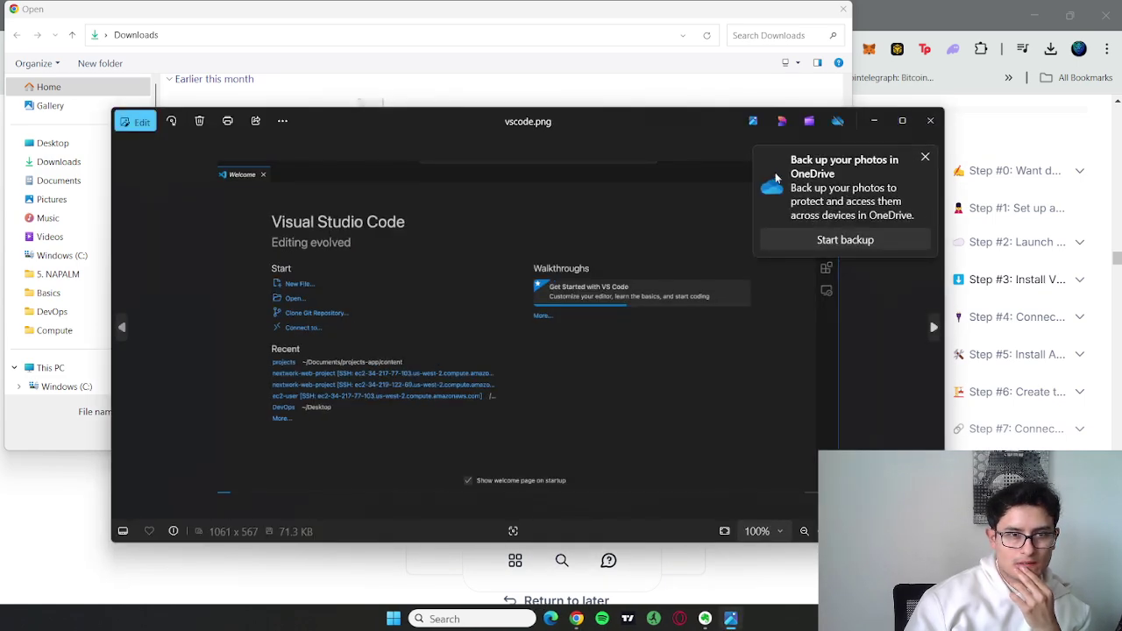
{"action": "left_click", "coordinate": [930, 122]}
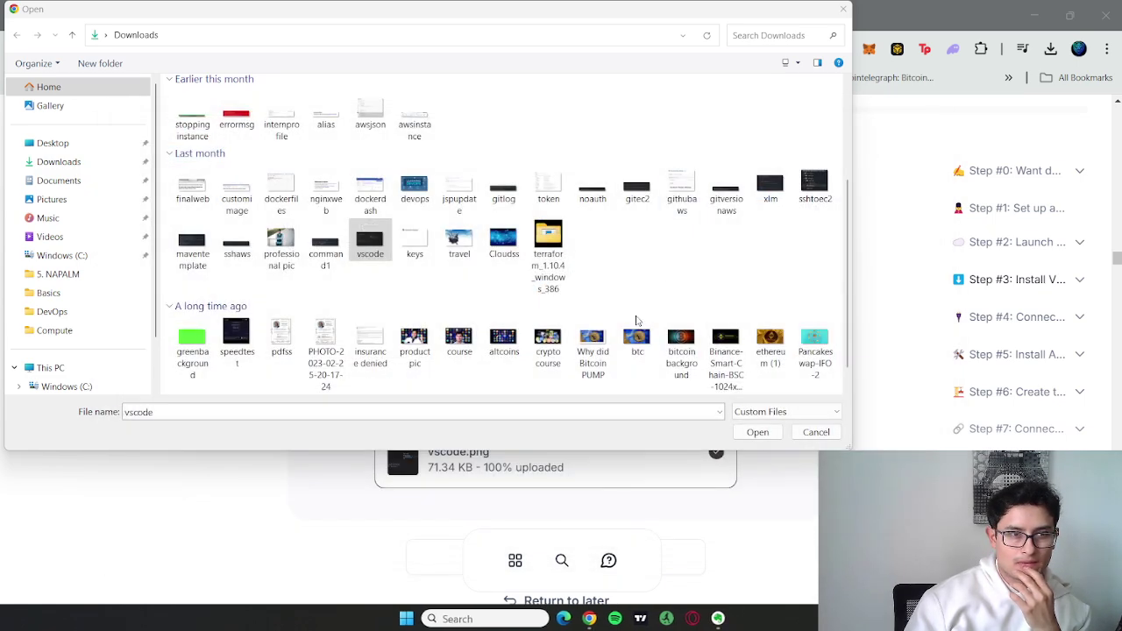
{"action": "left_click", "coordinate": [839, 9]}
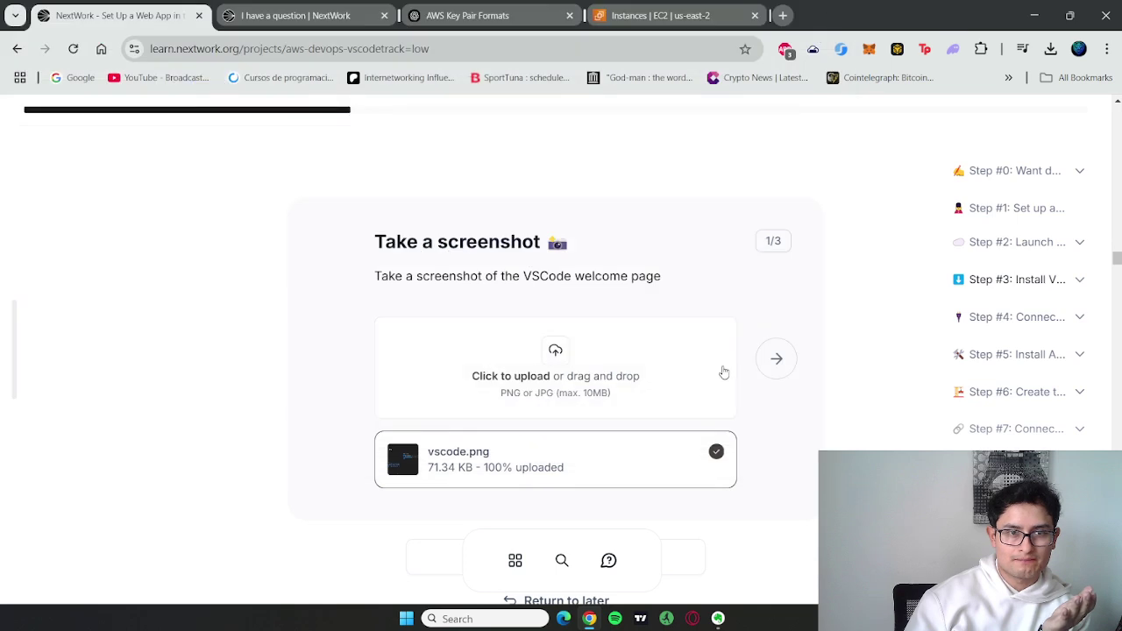
Step: Advance to the "What is VSCode?" question and begin the answer with "VSCode is an IDE"
{"action": "left_click", "coordinate": [777, 352]}
{"action": "left_click", "coordinate": [580, 374]}
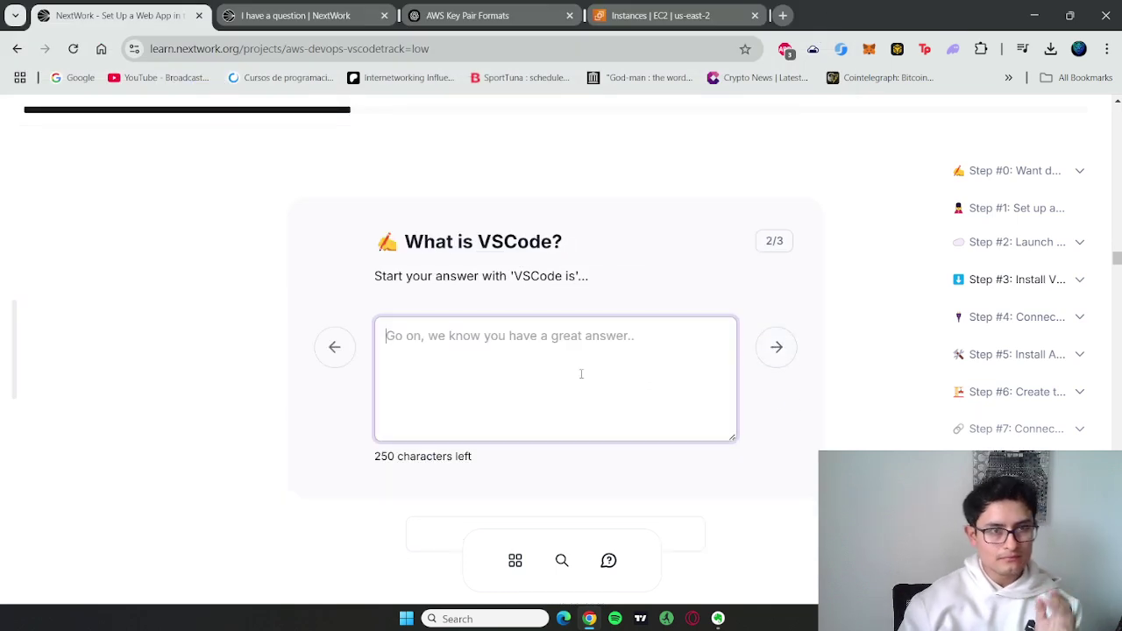
{"action": "type", "text": "VSC"}
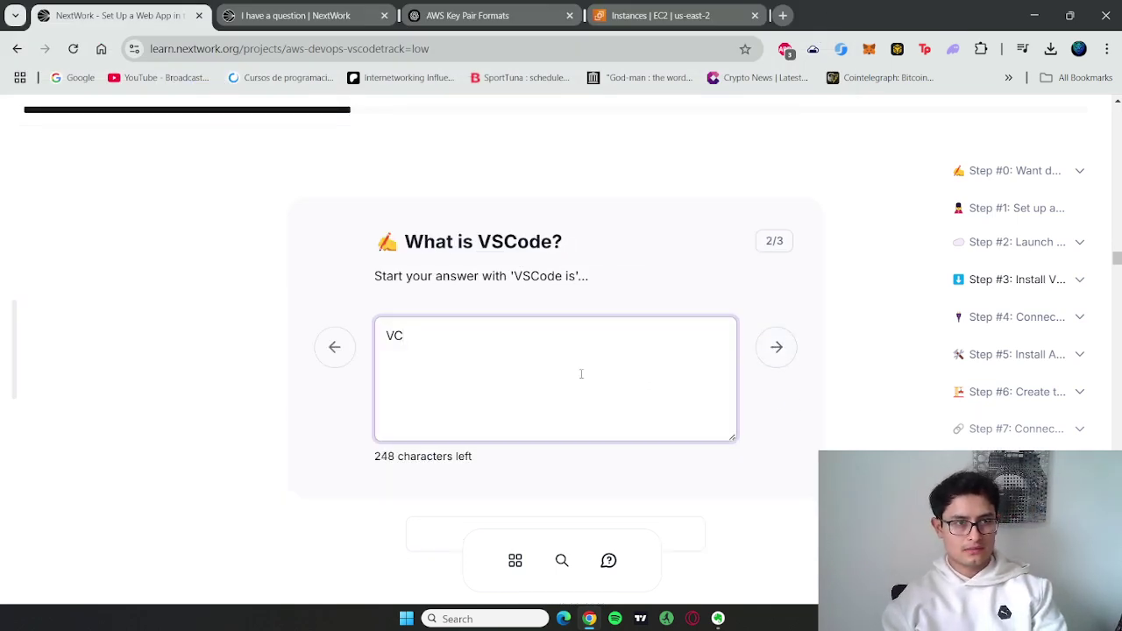
{"action": "type", "text": "ode is a n"}
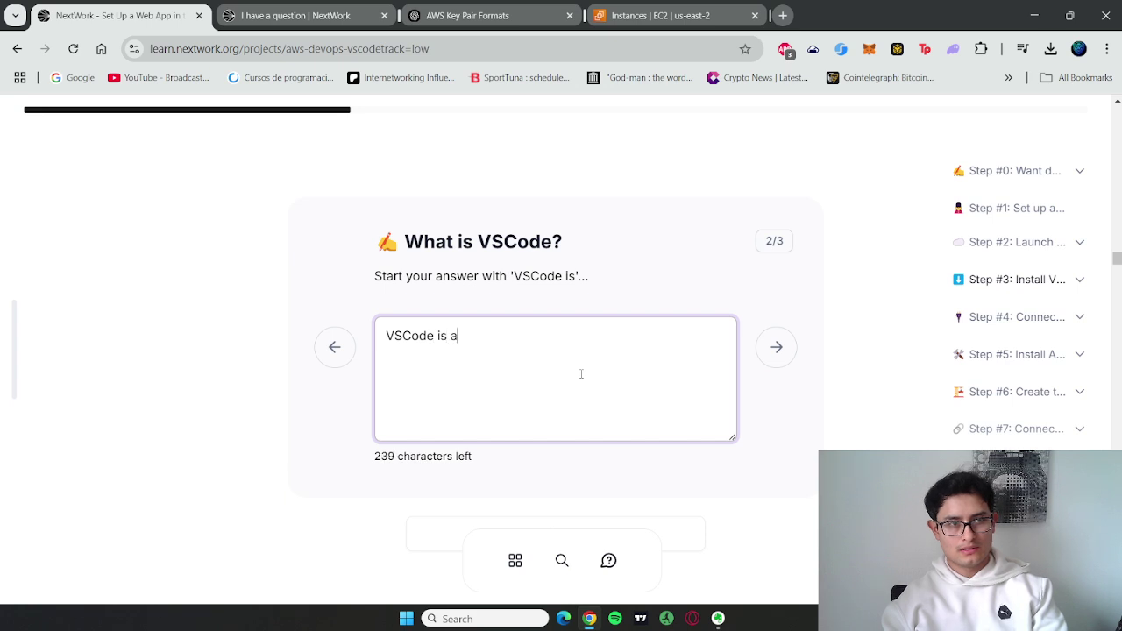
{"action": "key", "text": "BackSpace"}
{"action": "key", "text": "BackSpace"}
{"action": "type", "text": "n IDE"}
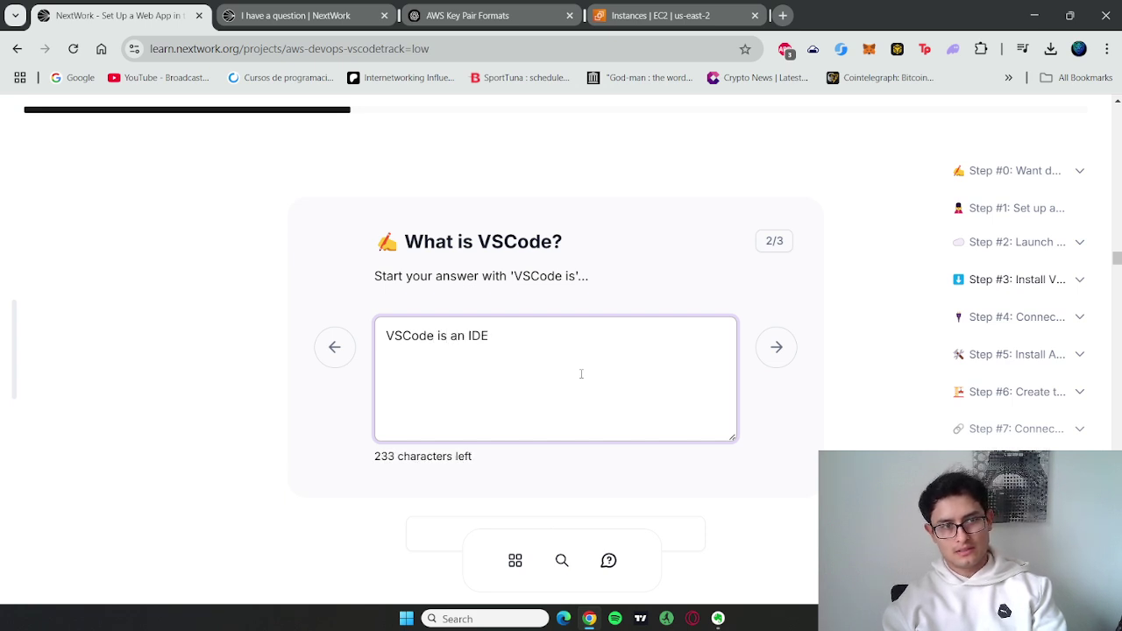
Step: Continue the VSCode definition with ", a environment that allows us to"
{"action": "key", "text": "BackSpace"}
{"action": "type", "text": ", a env"}
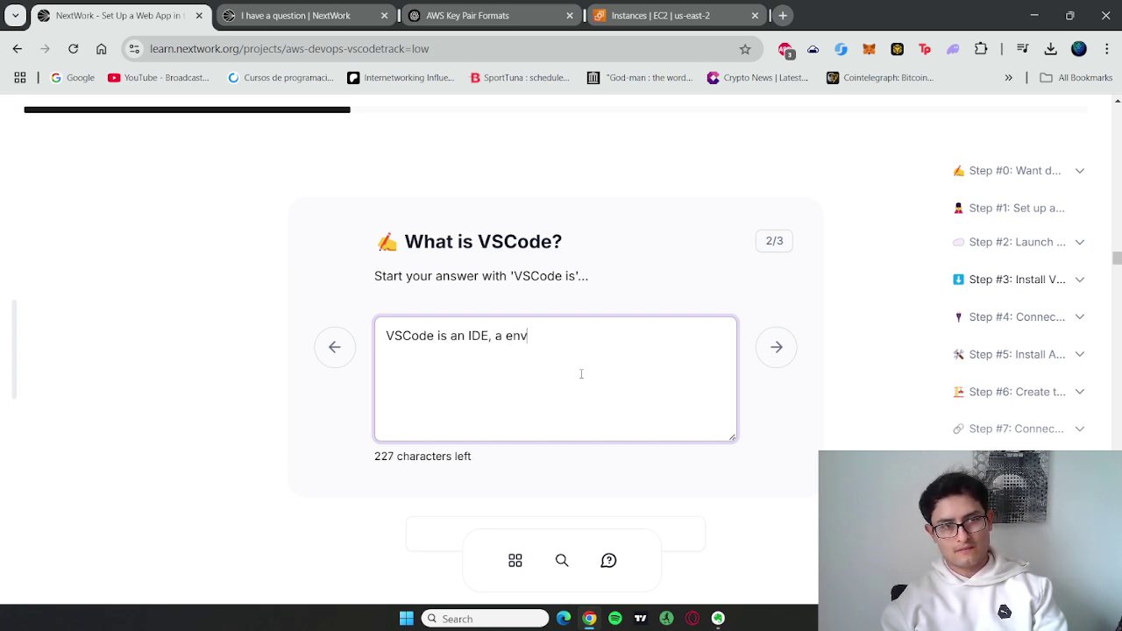
{"action": "type", "text": "ire"}
{"action": "type", "text": "nme"}
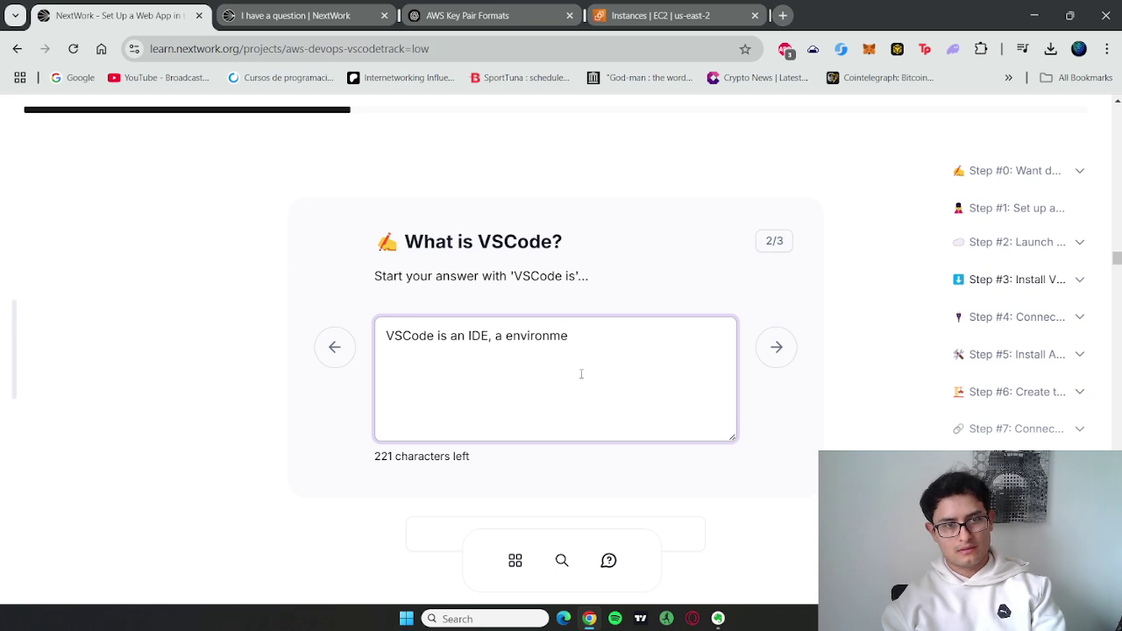
{"action": "type", "text": "nt that al"}
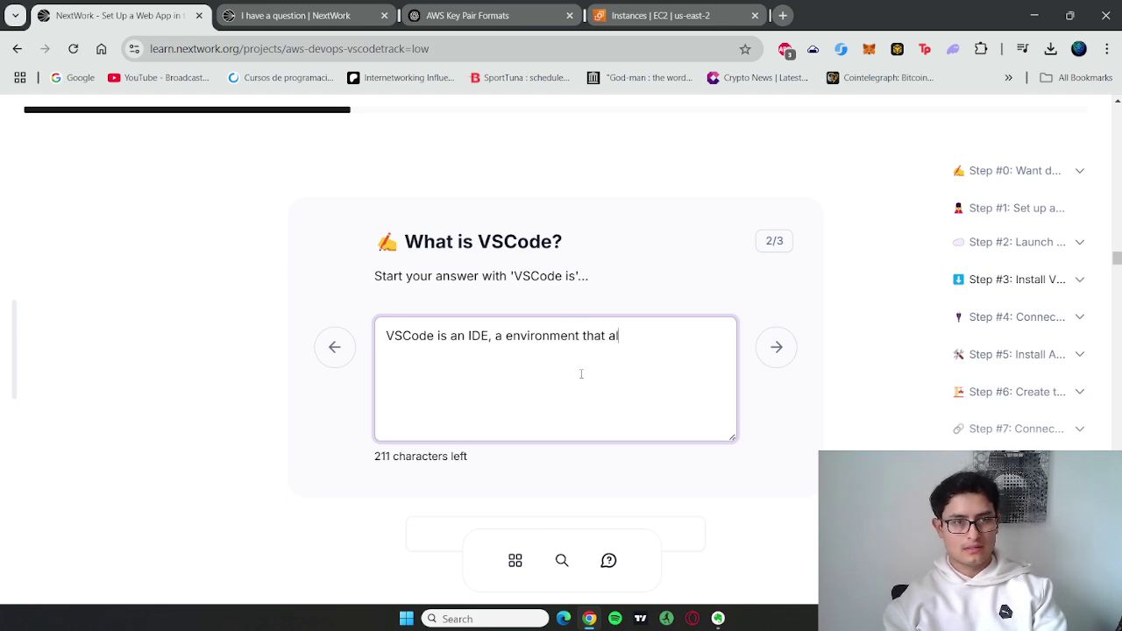
{"action": "type", "text": "lows us to "}
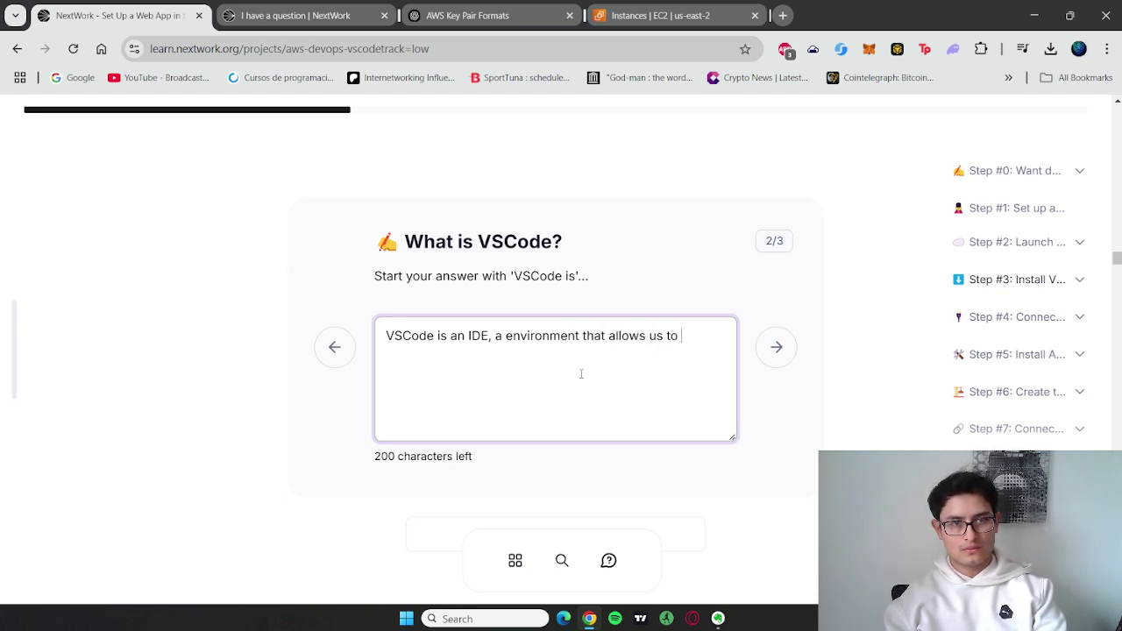
Step: Finish the VSCode definition with "create projects to develop applications."
{"action": "type", "text": "crea"}
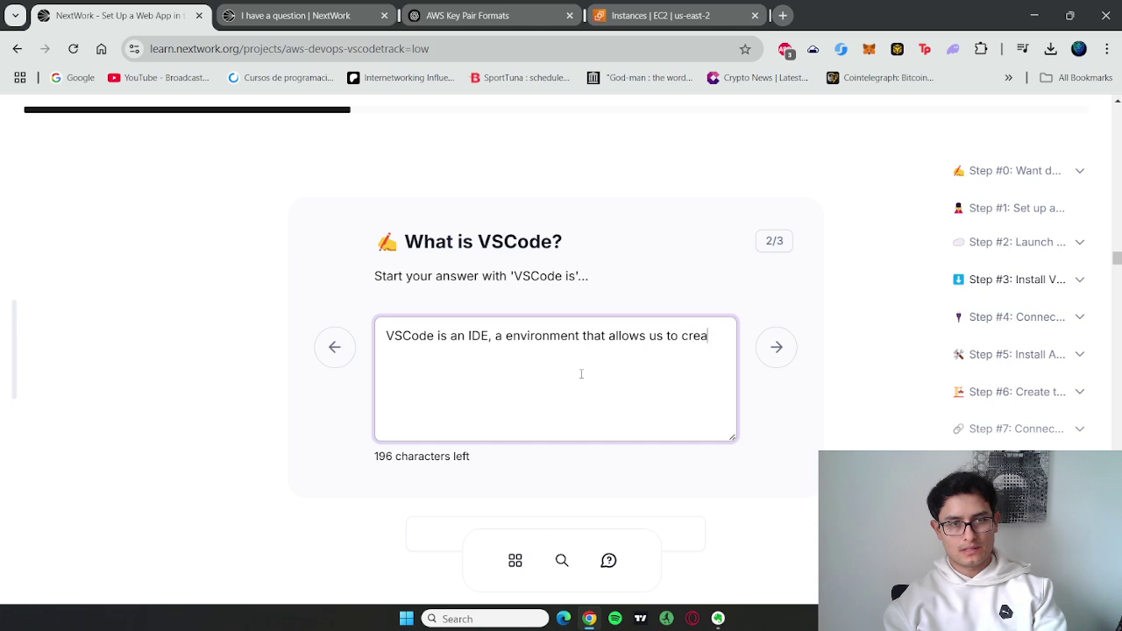
{"action": "type", "text": "te projects"}
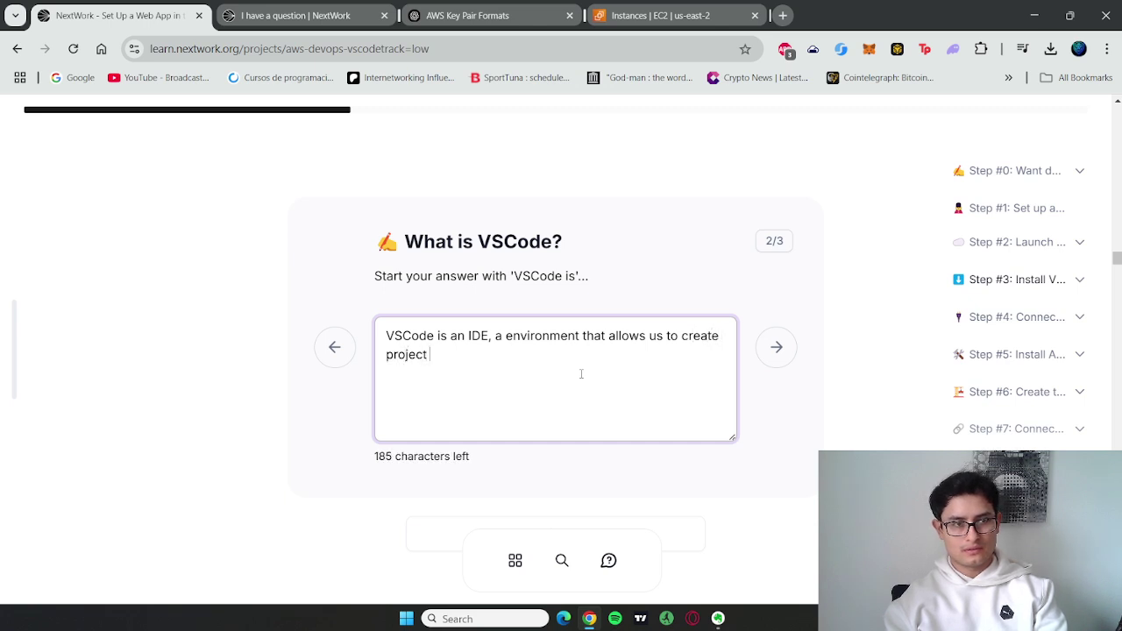
{"action": "key", "text": "BackSpace"}
{"action": "type", "text": "s to develop "}
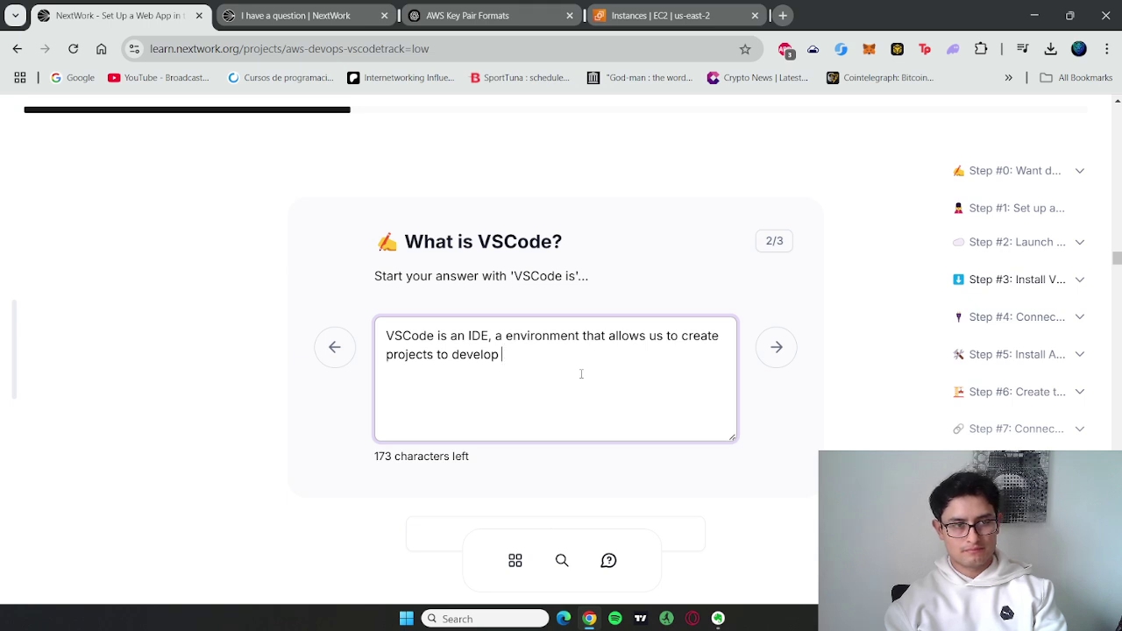
{"action": "type", "text": "s"}
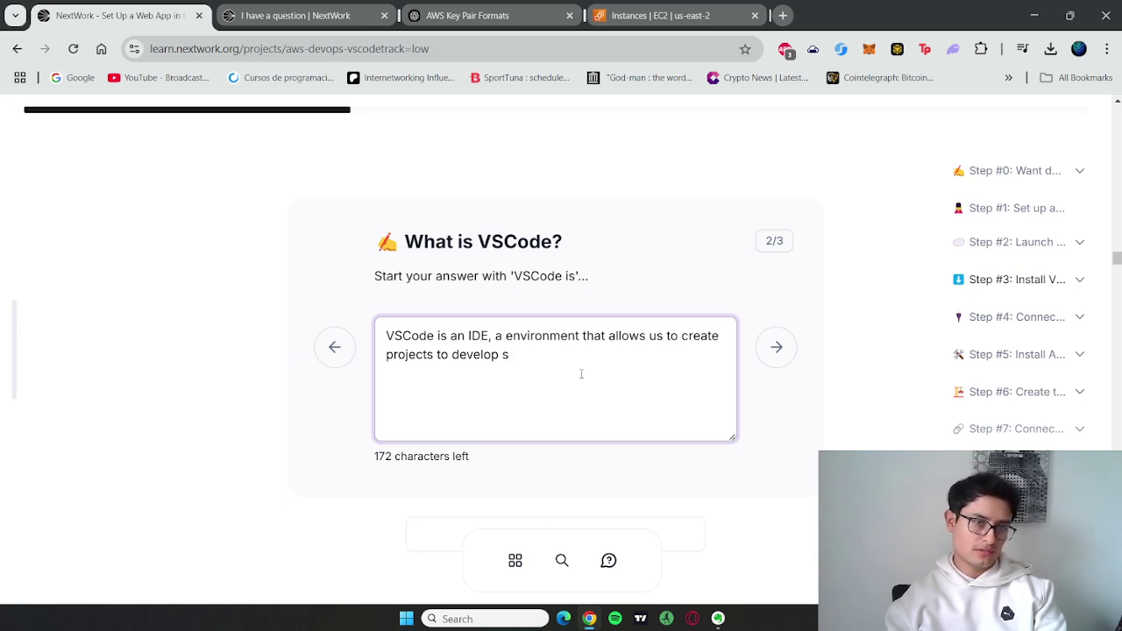
{"action": "key", "text": "BackSpace"}
{"action": "type", "text": "a"}
{"action": "key", "text": "BackSpace"}
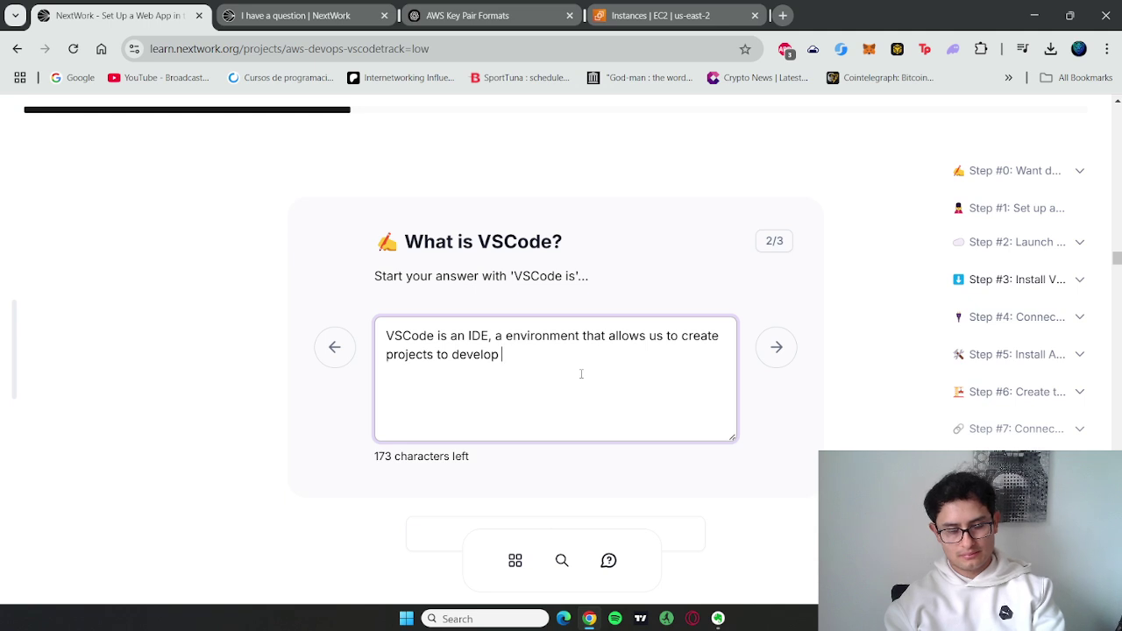
{"action": "type", "text": "applicaiton"}
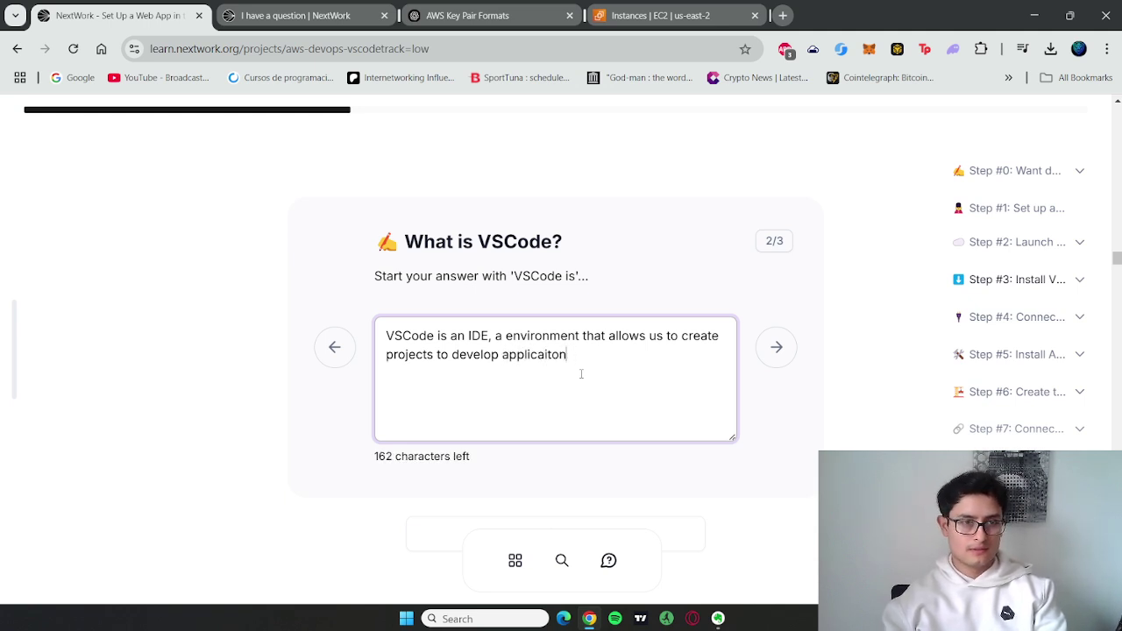
{"action": "key", "text": "BackSpace"}
{"action": "key", "text": "BackSpace"}
{"action": "key", "text": "BackSpace"}
{"action": "key", "text": "BackSpace"}
{"action": "type", "text": "tions"}
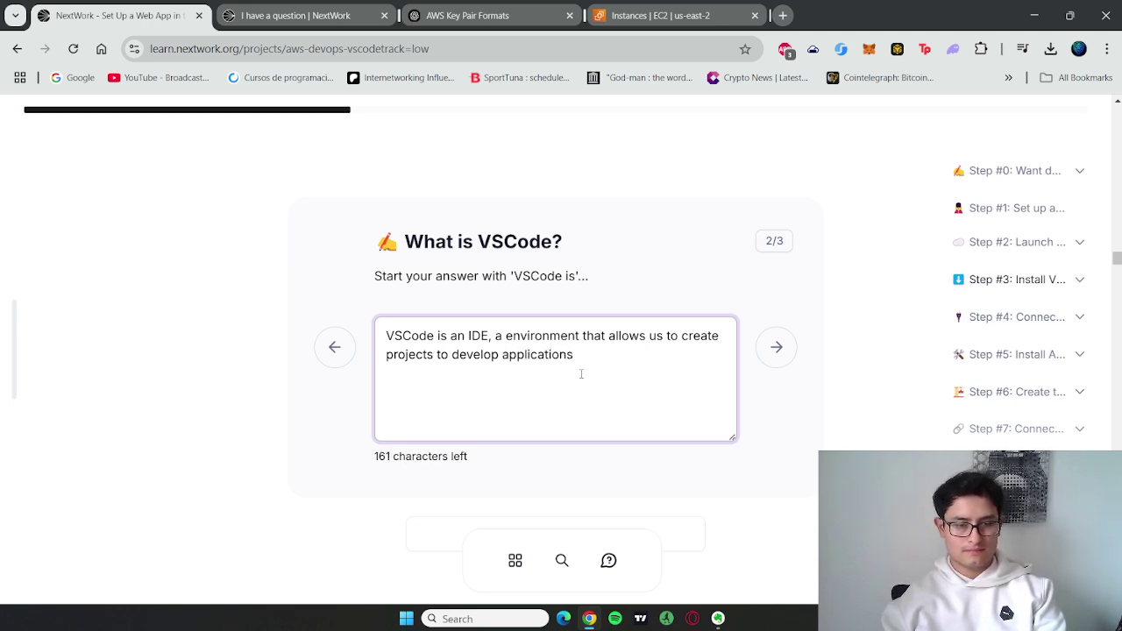
{"action": "type", "text": "."}
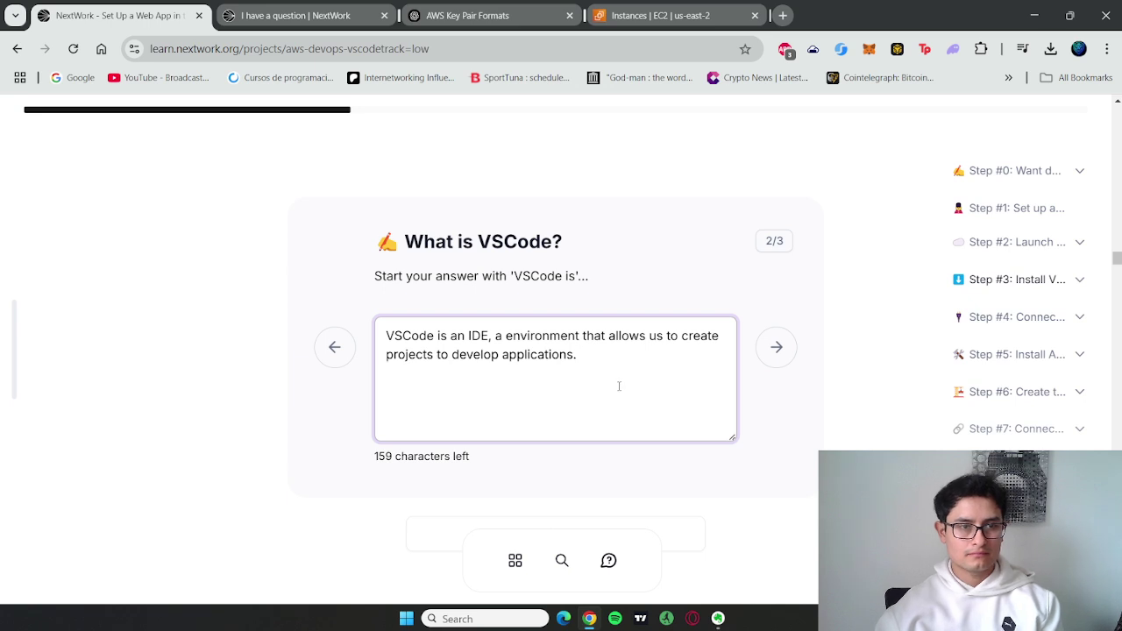
Step: Correct the answer's wording to "an environment" and "create projects and develop applications"
{"action": "left_click", "coordinate": [500, 337]}
{"action": "type", "text": "n"}
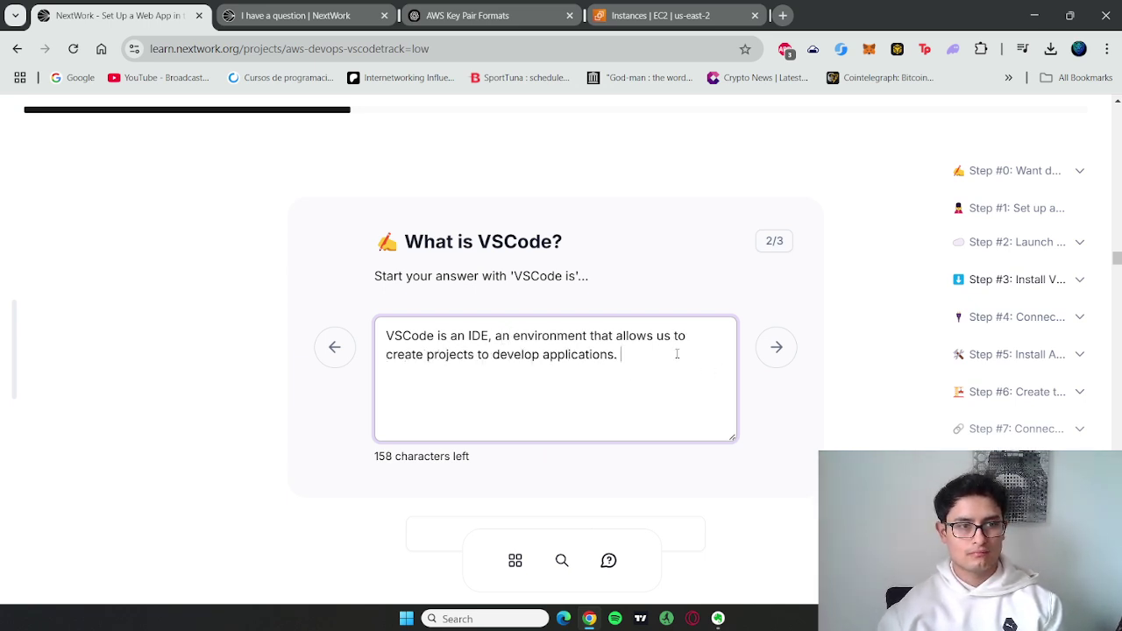
{"action": "left_click", "coordinate": [488, 354]}
{"action": "key", "text": "BackSpace"}
{"action": "key", "text": "BackSpace"}
{"action": "type", "text": "and"}
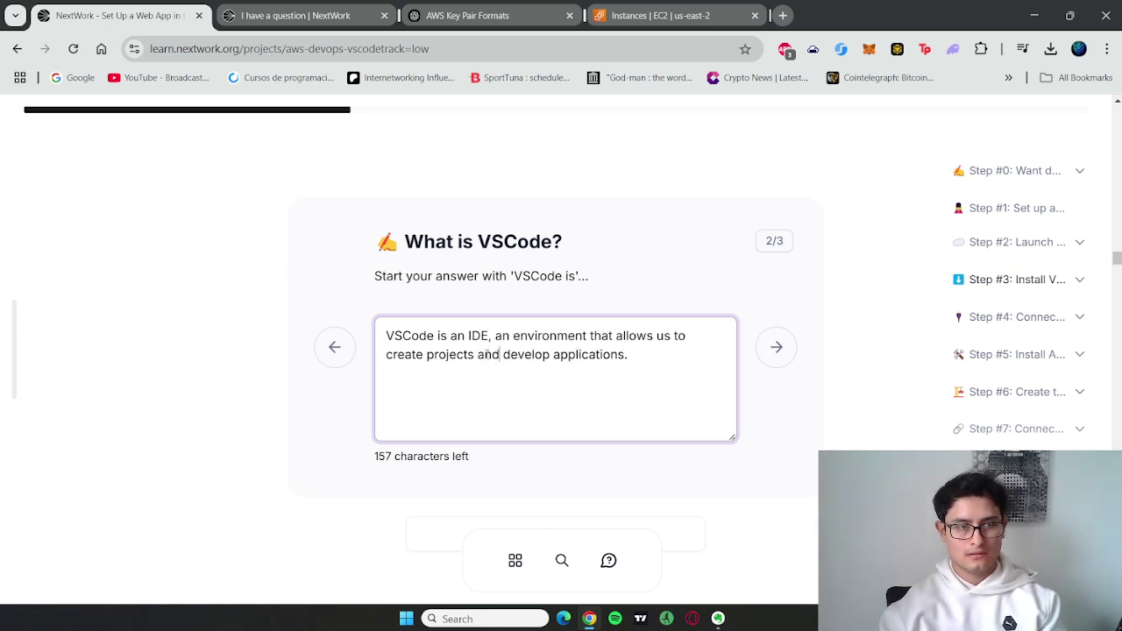
Step: Advance to the question on what VSCode will be used for and begin the answer with "I installed VSCode to develop"
{"action": "left_click", "coordinate": [794, 347]}
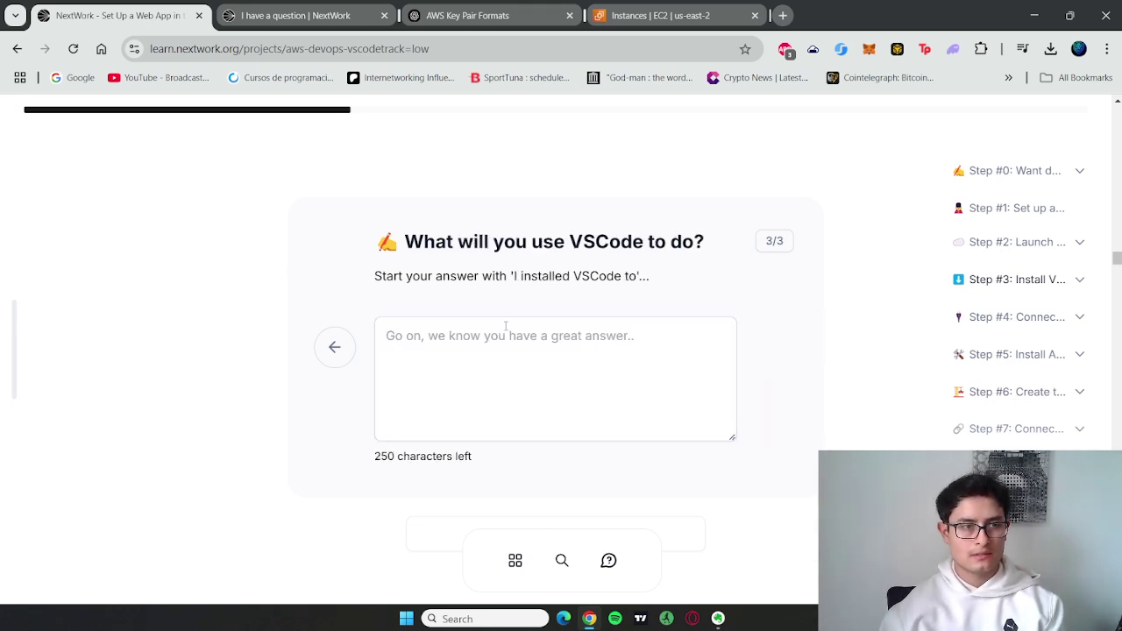
{"action": "left_click", "coordinate": [501, 358]}
{"action": "type", "text": "I insta"}
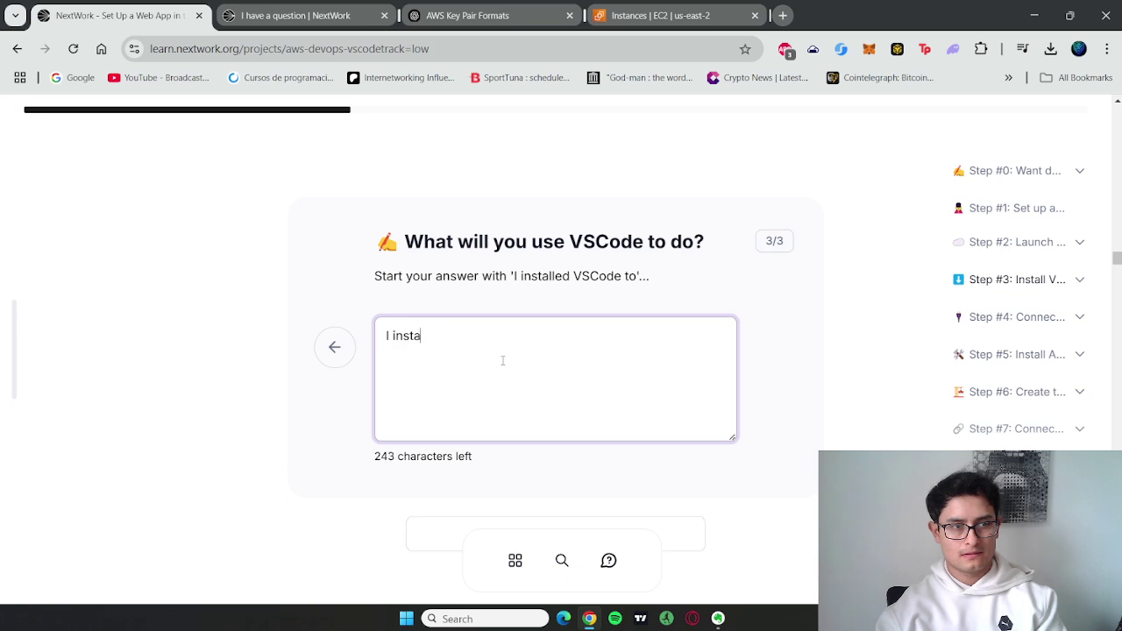
{"action": "type", "text": "lled V"}
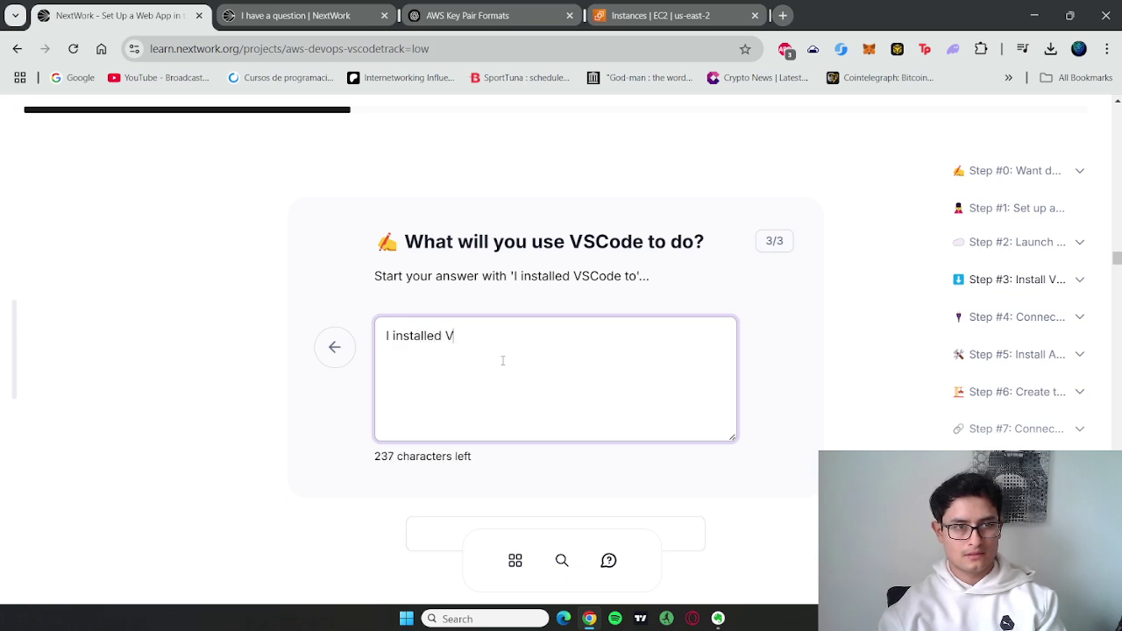
{"action": "type", "text": "SCode "}
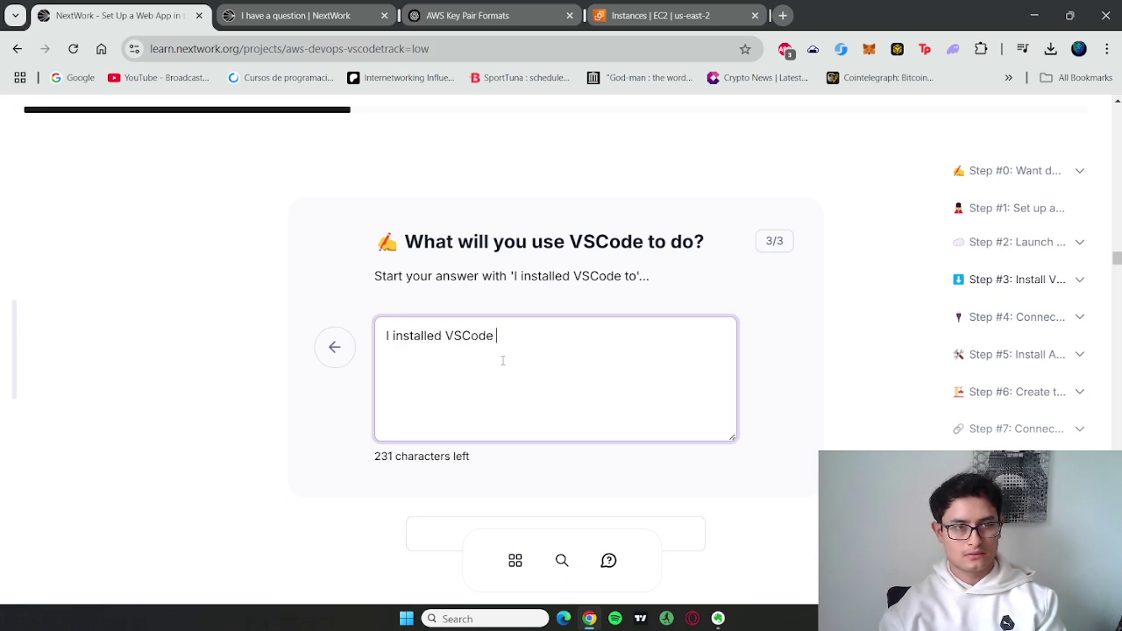
{"action": "type", "text": "to c"}
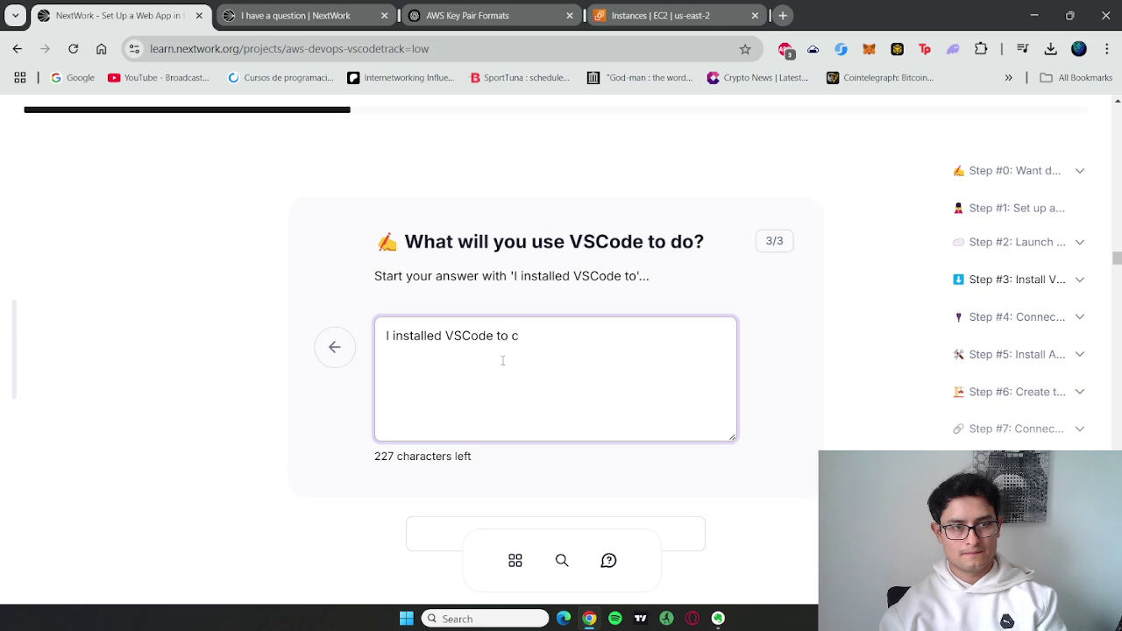
{"action": "key", "text": "BackSpace"}
{"action": "type", "text": "develop "}
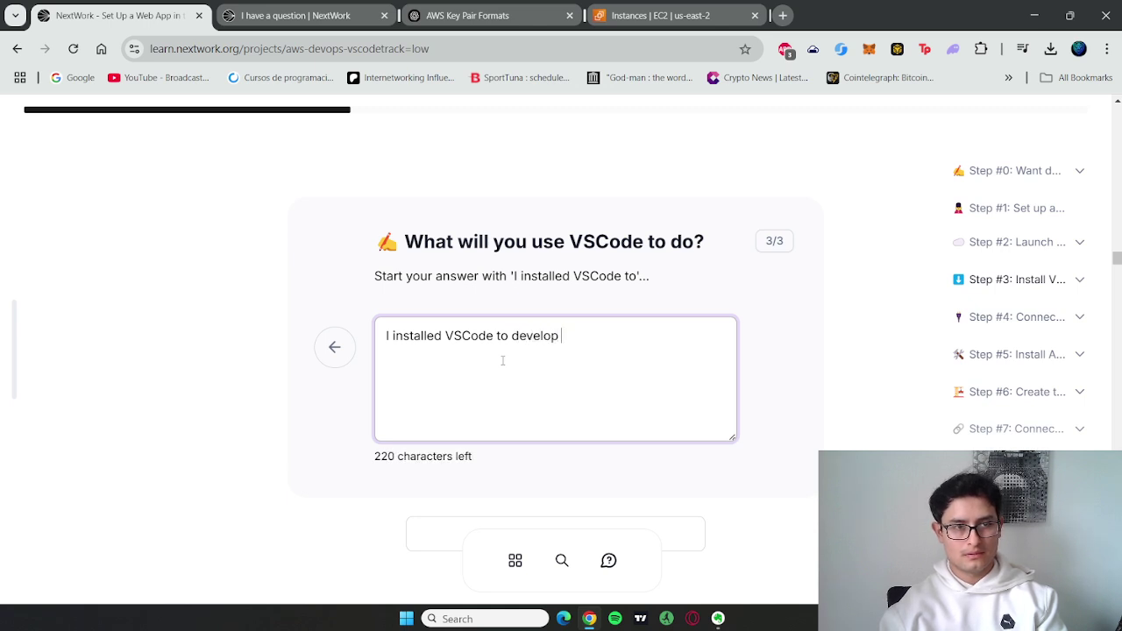
Step: Complete the answer with "our web application and also access our EC2 instance remotely." and mark the task as done
{"action": "type", "text": "our web appli"}
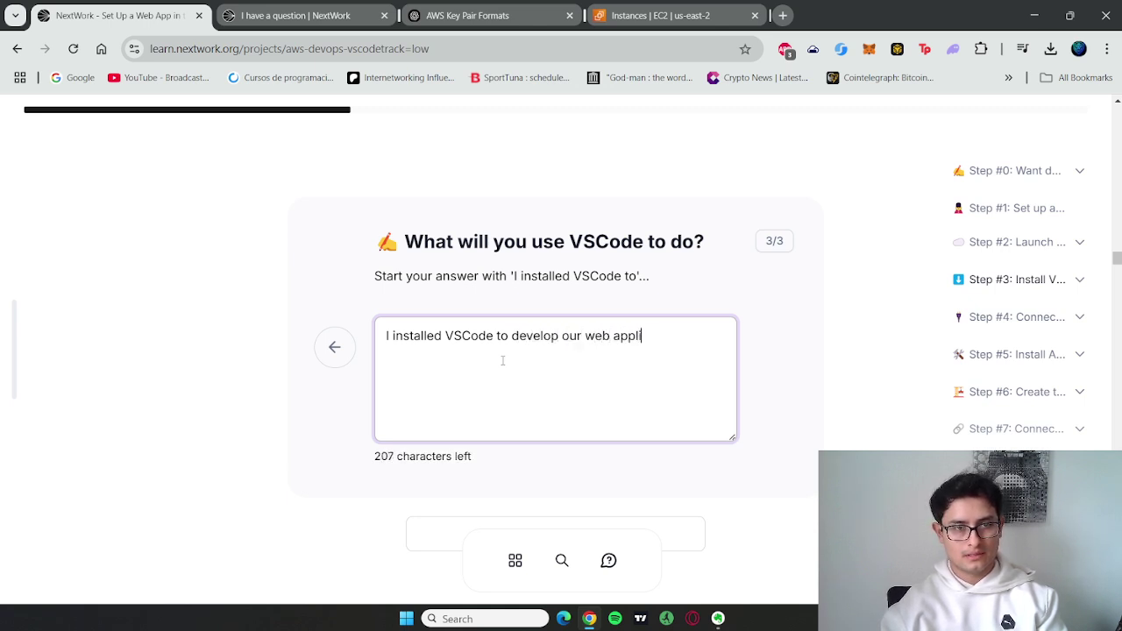
{"action": "type", "text": "cation and als"}
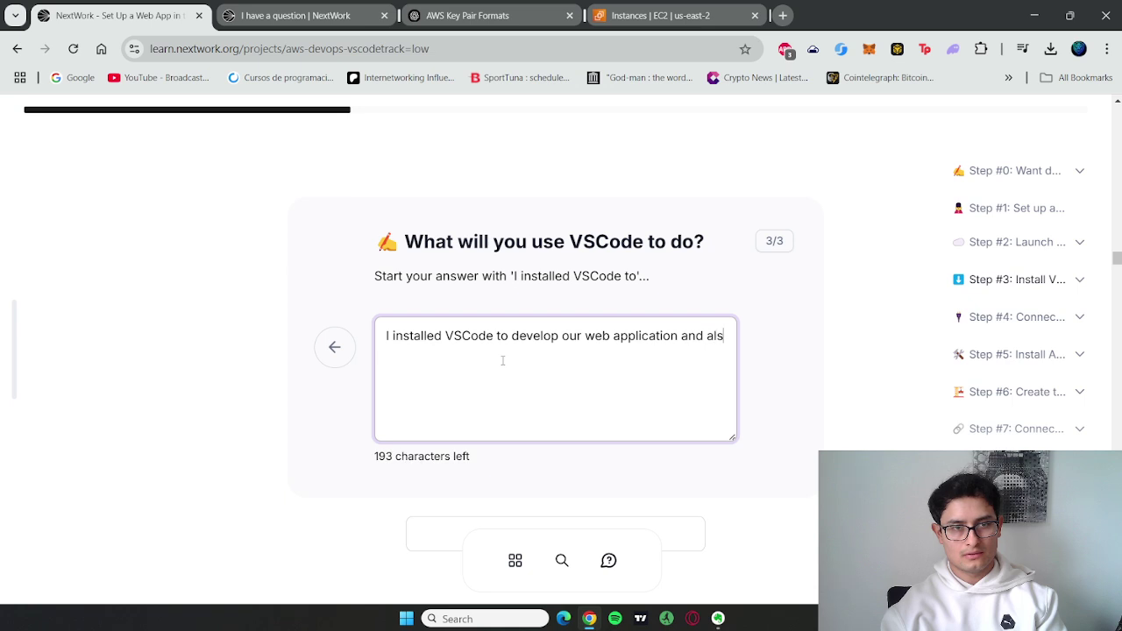
{"action": "type", "text": "o access "}
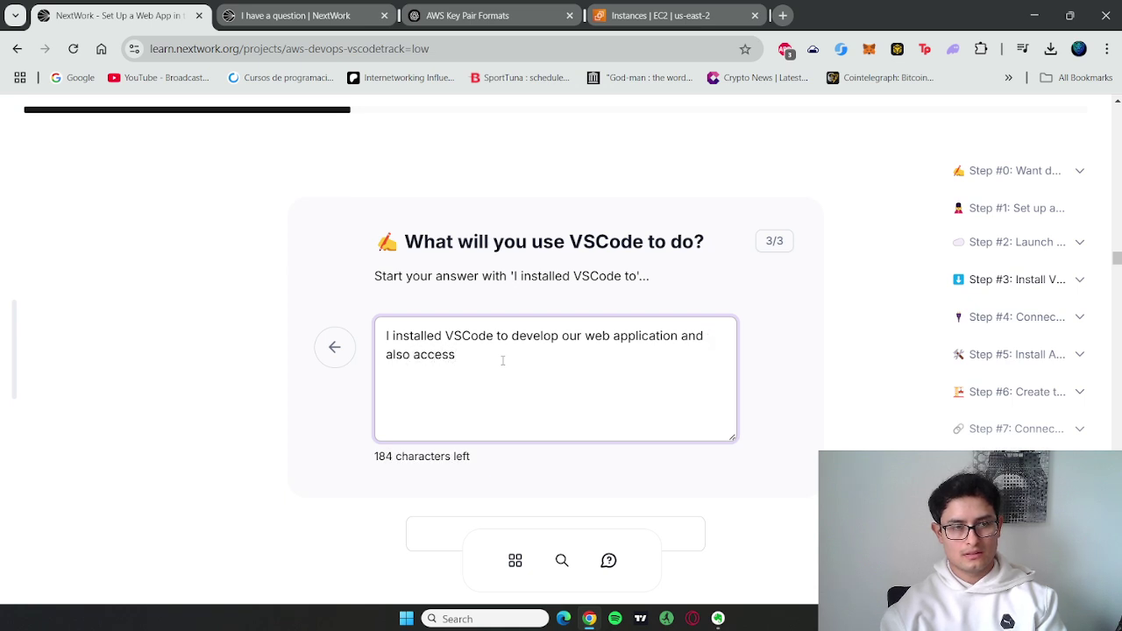
{"action": "type", "text": "our EC2 instan"}
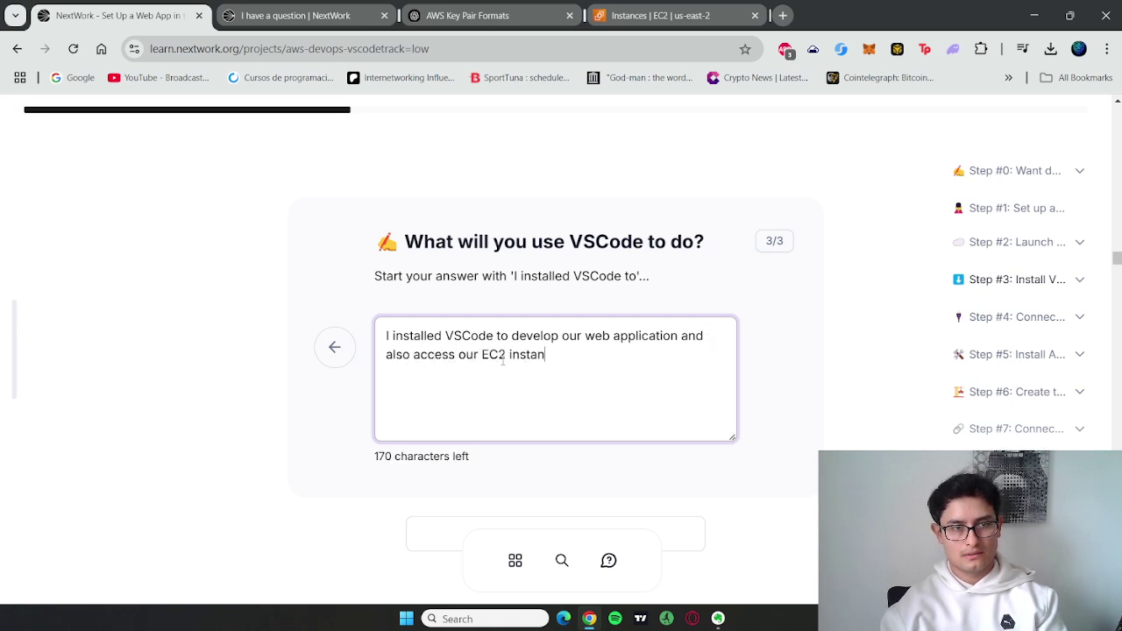
{"action": "type", "text": "ce"}
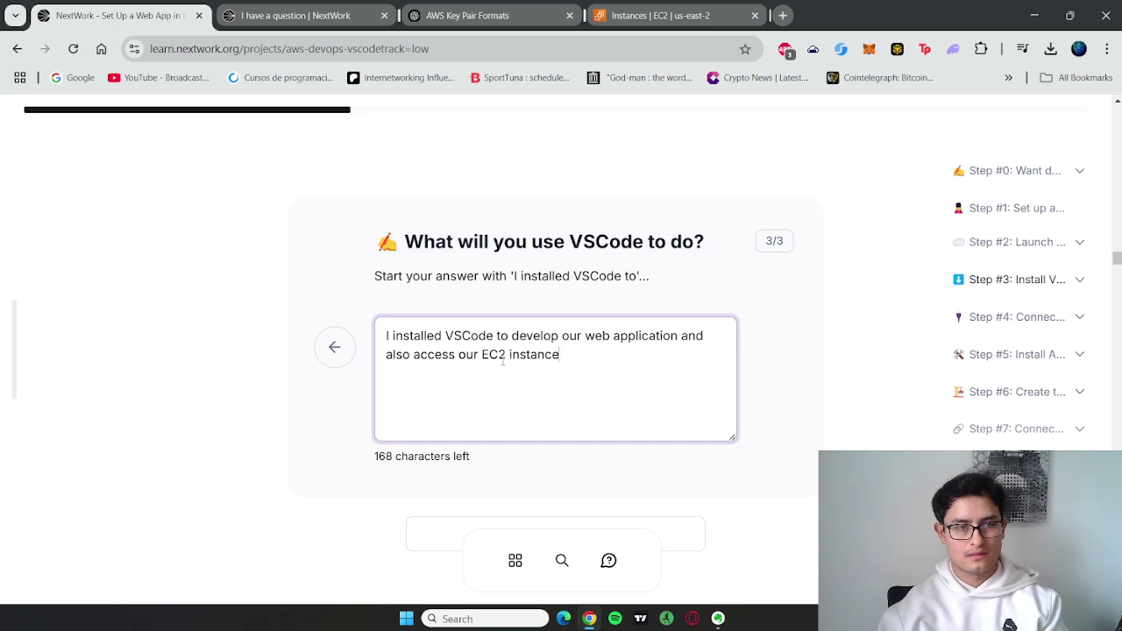
{"action": "type", "text": " remotely."}
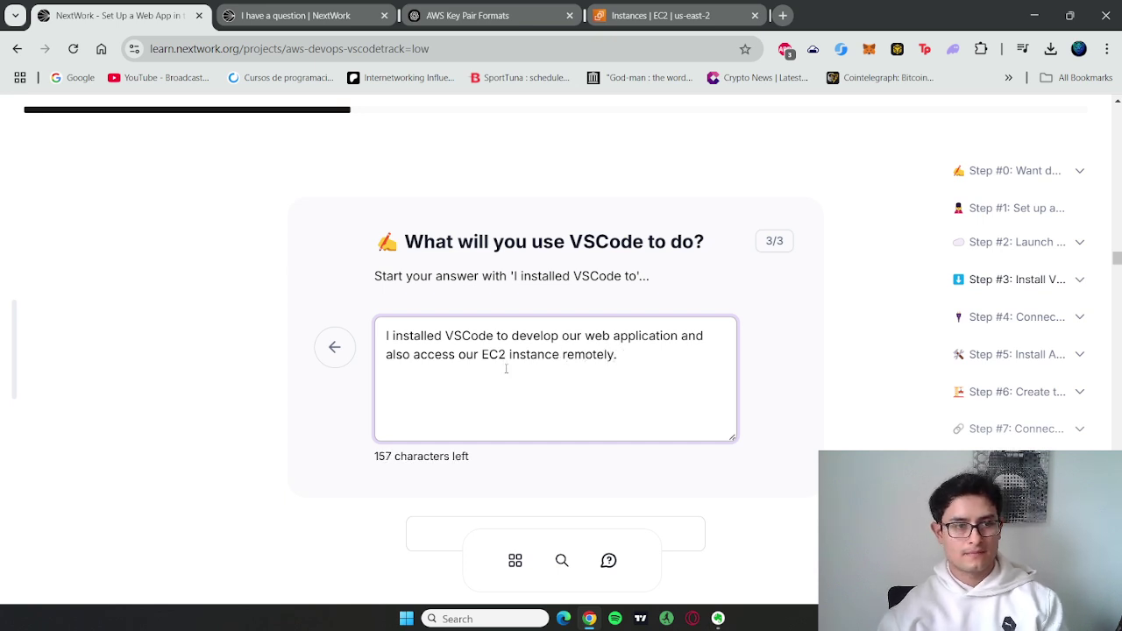
{"action": "scroll", "coordinate": [506, 368], "scroll_direction": "down", "scroll_amount": 2}
{"action": "left_click", "coordinate": [526, 373]}
Step: Read the color theme tip, the instruction to open a new VSCode terminal, and the "What is a terminal?" explanation
{"action": "scroll", "coordinate": [744, 333], "scroll_direction": "down", "scroll_amount": 1}
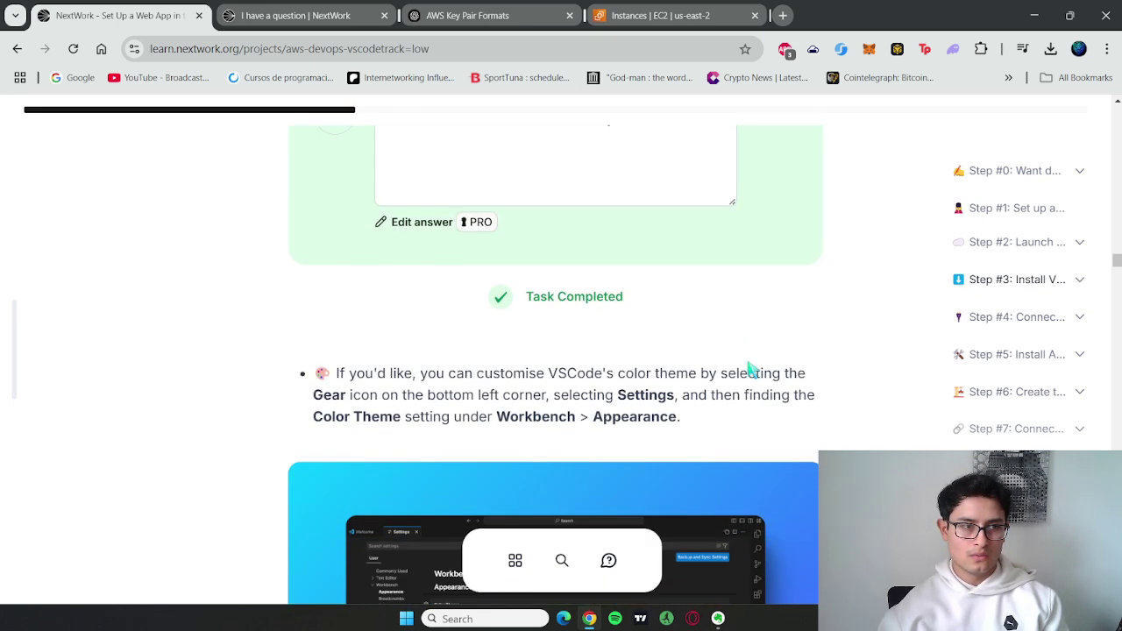
{"action": "scroll", "coordinate": [750, 368], "scroll_direction": "down", "scroll_amount": 1}
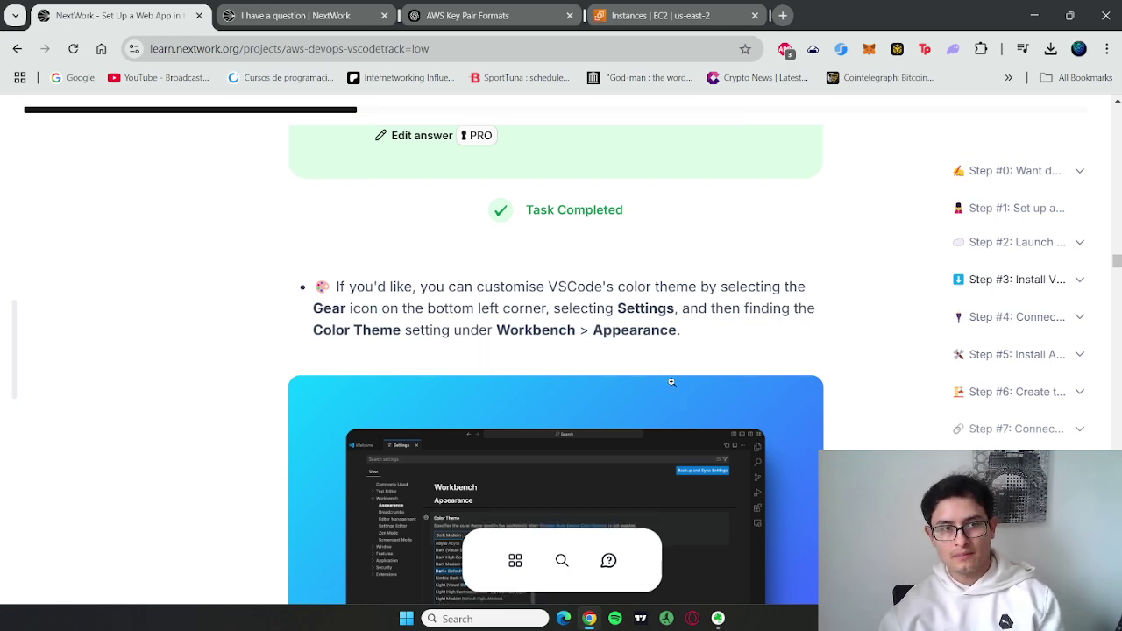
{"action": "scroll", "coordinate": [679, 390], "scroll_direction": "down", "scroll_amount": 5}
{"action": "scroll", "coordinate": [692, 390], "scroll_direction": "down", "scroll_amount": 2}
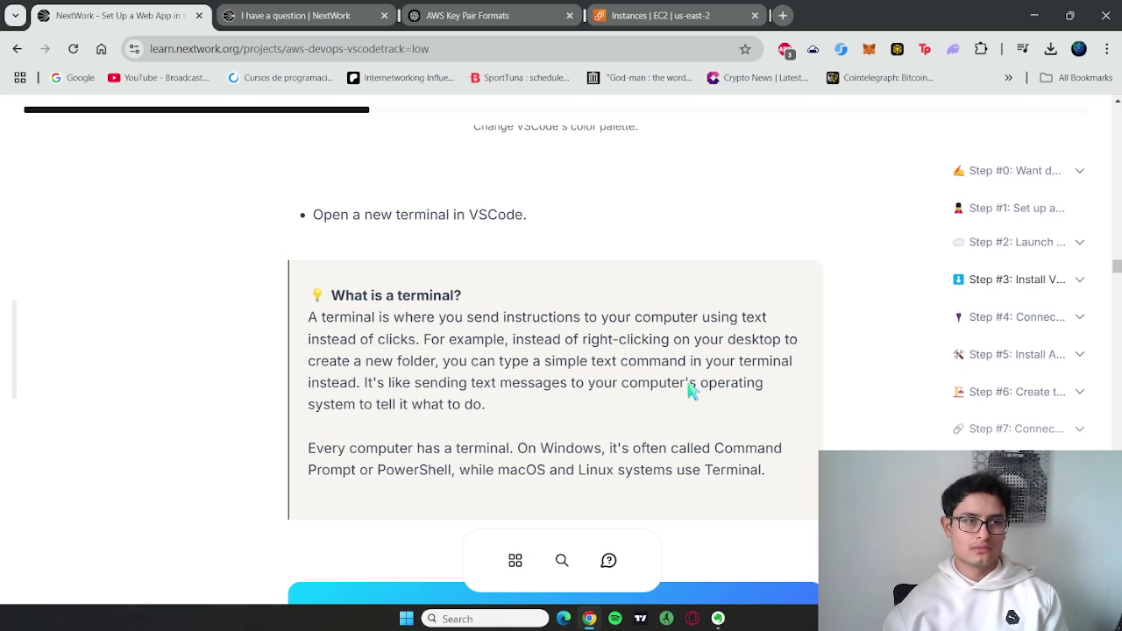
{"action": "scroll", "coordinate": [693, 390], "scroll_direction": "down", "scroll_amount": 1}
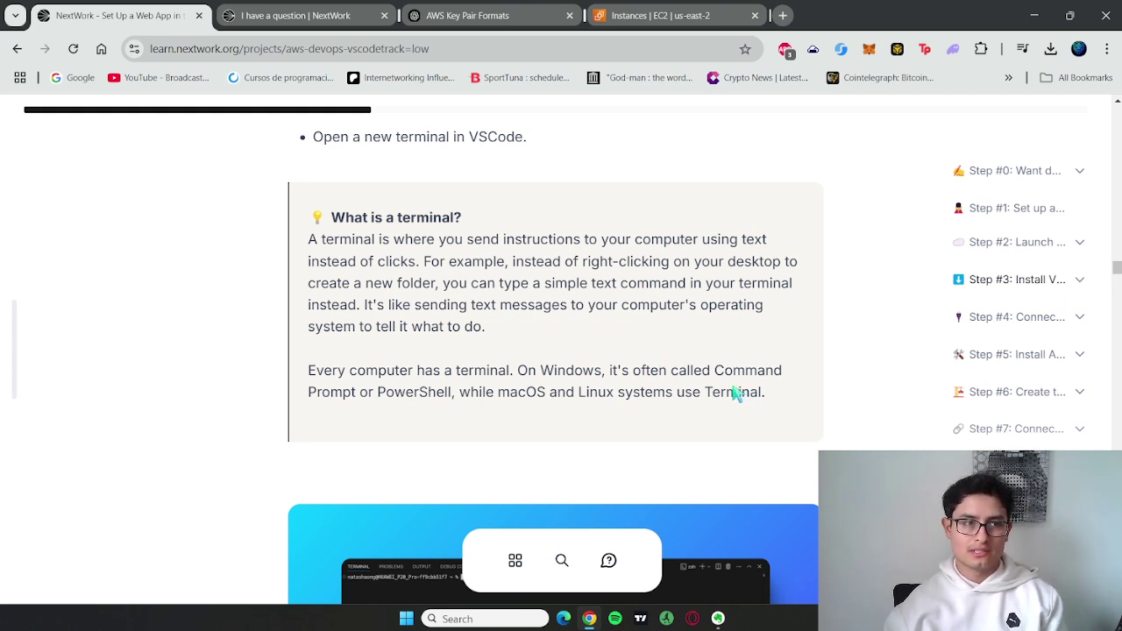
{"action": "scroll", "coordinate": [739, 394], "scroll_direction": "down", "scroll_amount": 3}
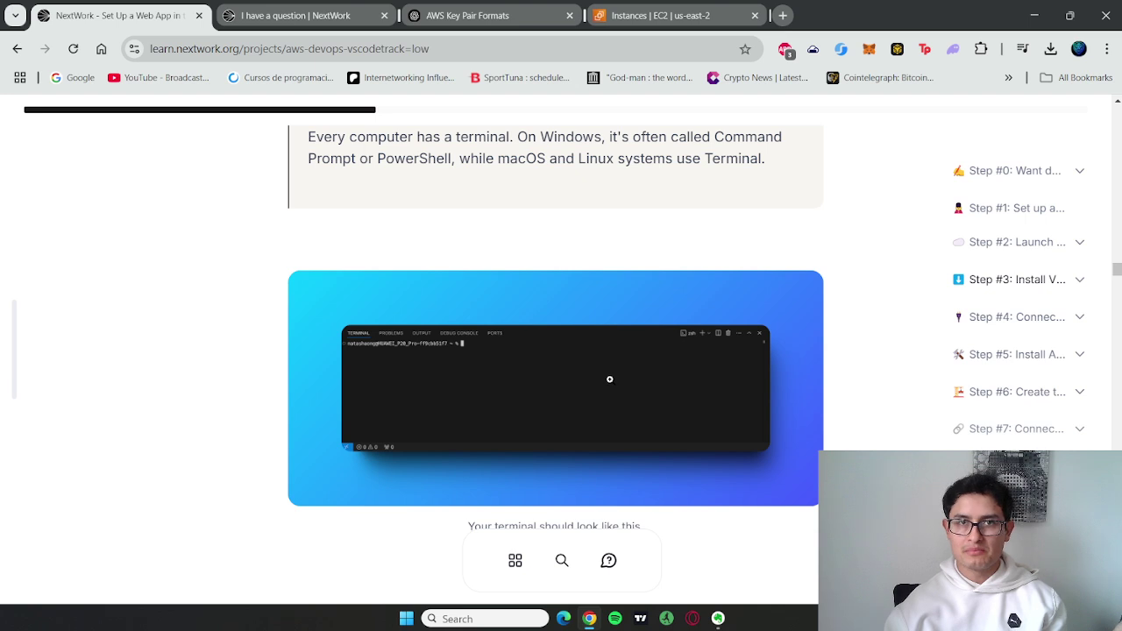
Step: Read the instruction for navigating the terminal to the DevOps folder and look over that folder's files in VSCode
{"action": "scroll", "coordinate": [546, 368], "scroll_direction": "down", "scroll_amount": 2}
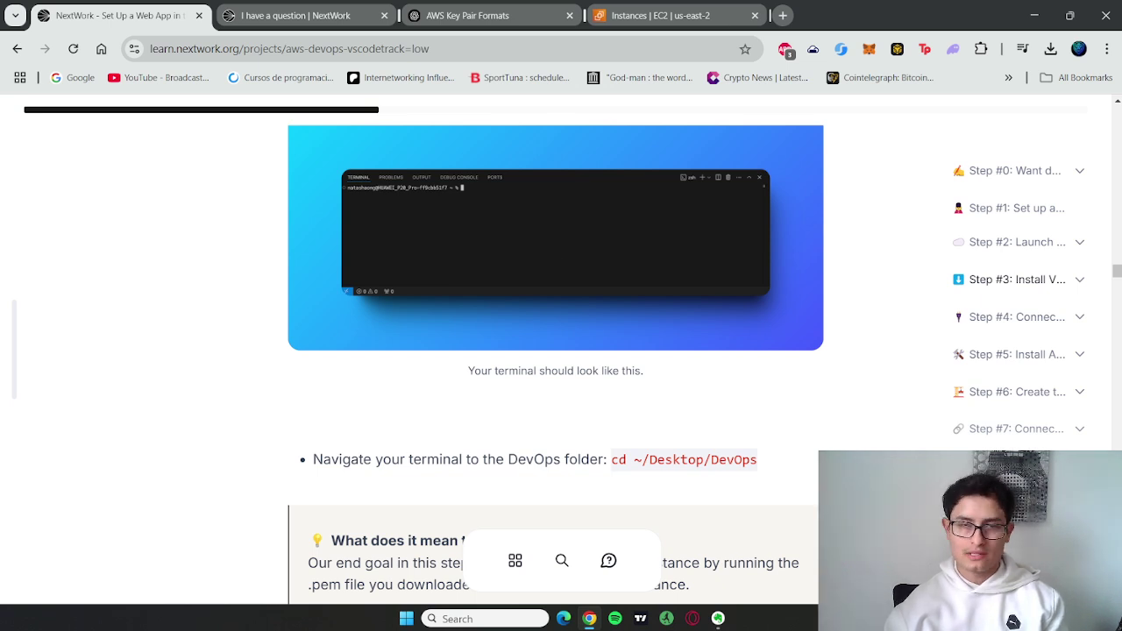
{"action": "scroll", "coordinate": [761, 471], "scroll_direction": "down", "scroll_amount": 1}
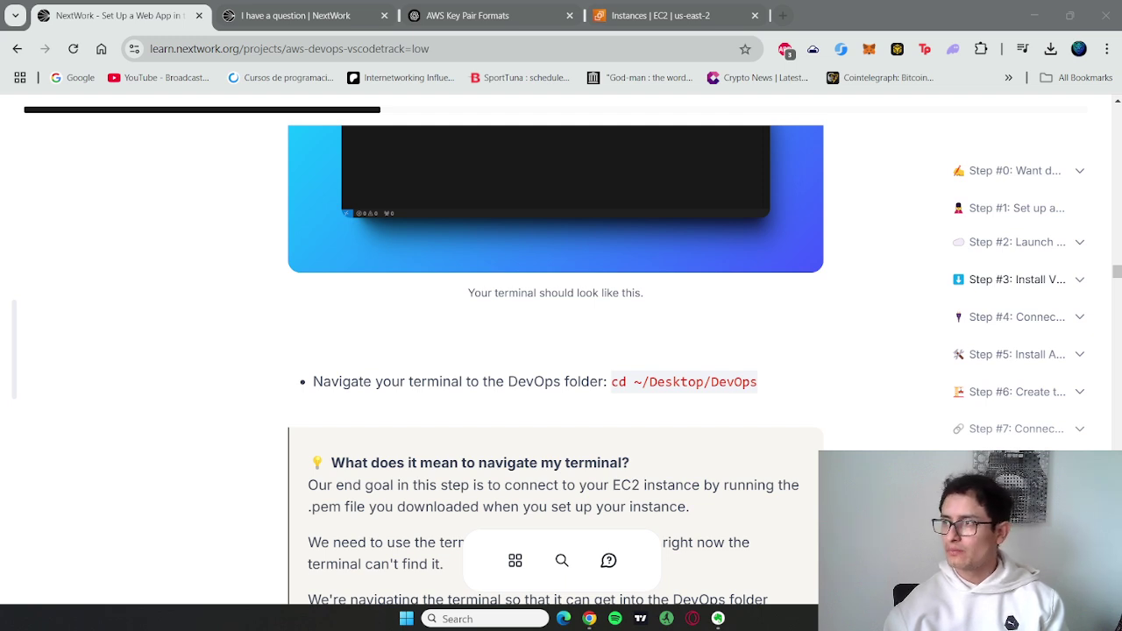
{"action": "left_click_drag", "start_coordinate": [1121, 149], "coordinate": [936, 1]}
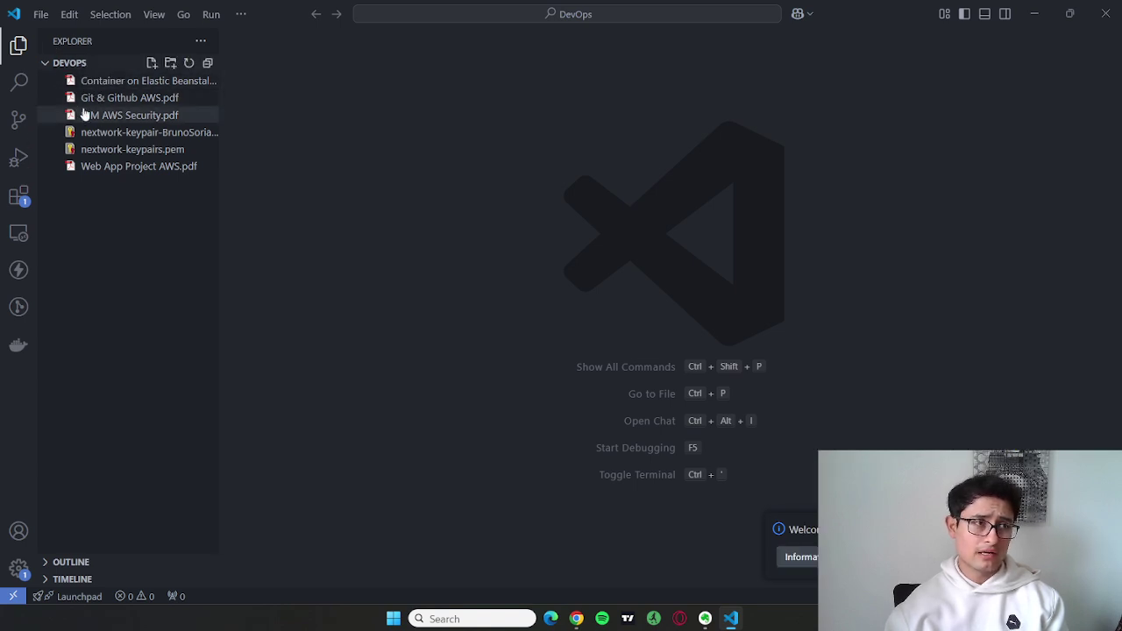
{"action": "double_click", "coordinate": [272, 15]}
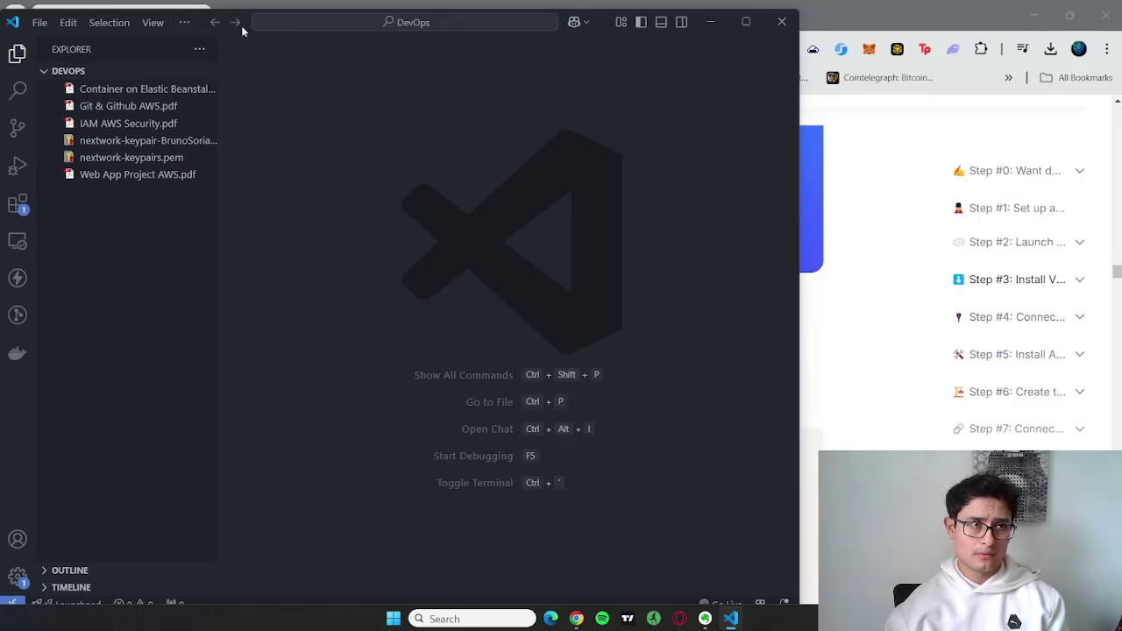
{"action": "key", "text": "alt+F4"}
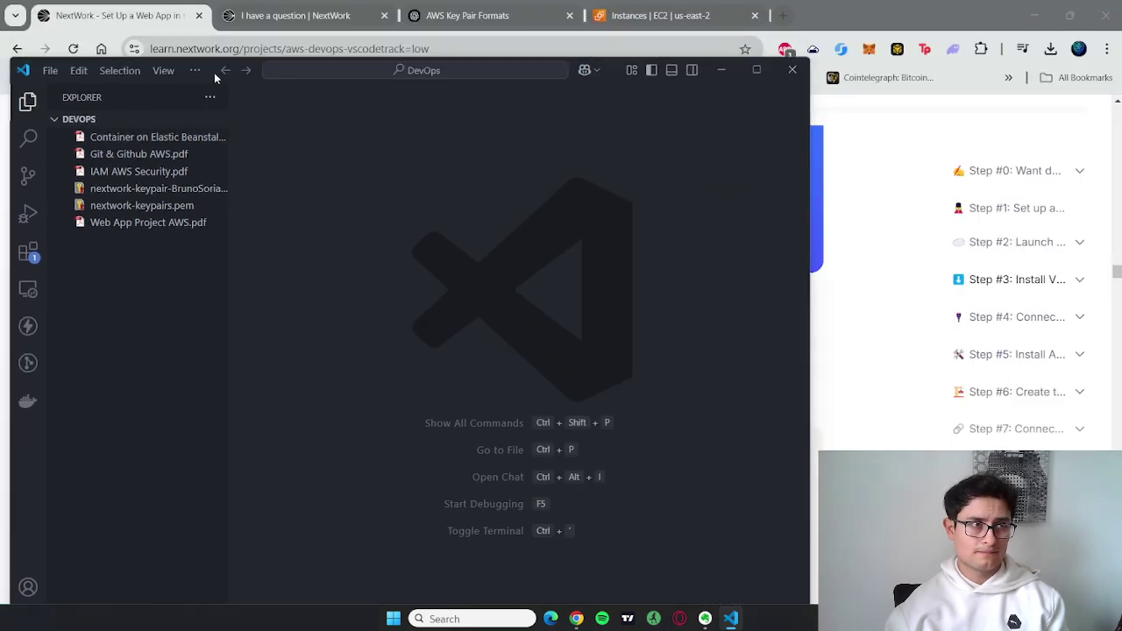
{"action": "scroll", "coordinate": [617, 392], "scroll_direction": "down", "scroll_amount": 3}
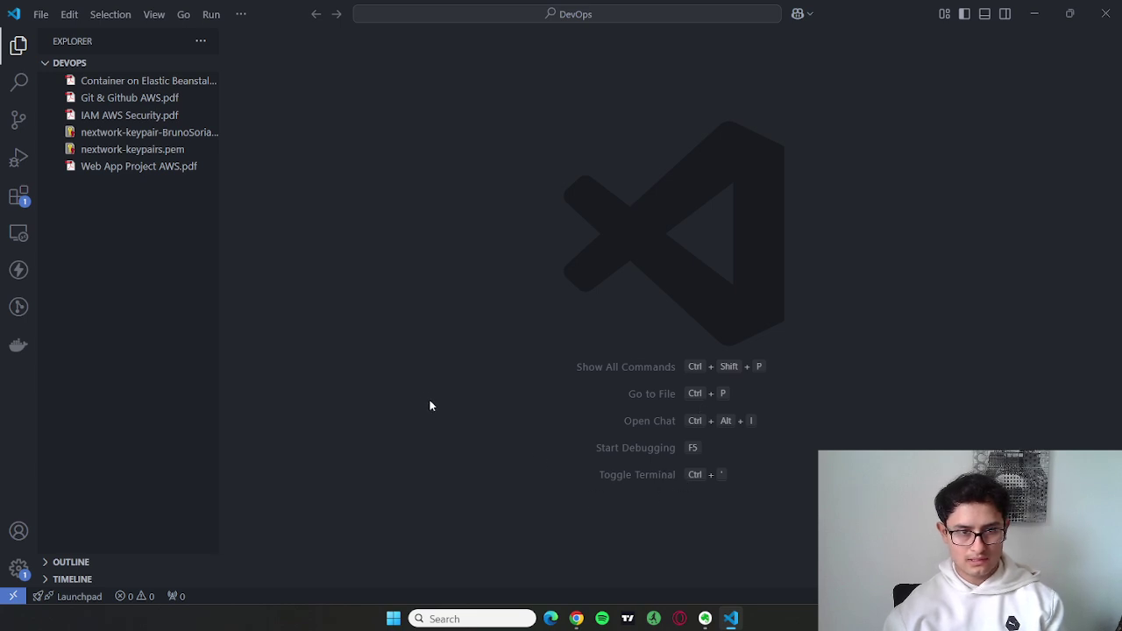
Step: Create a new untitled file in VSCode and open a PowerShell terminal
{"action": "key", "text": "ctrl+n"}
{"action": "key", "text": "ctrl+grave"}
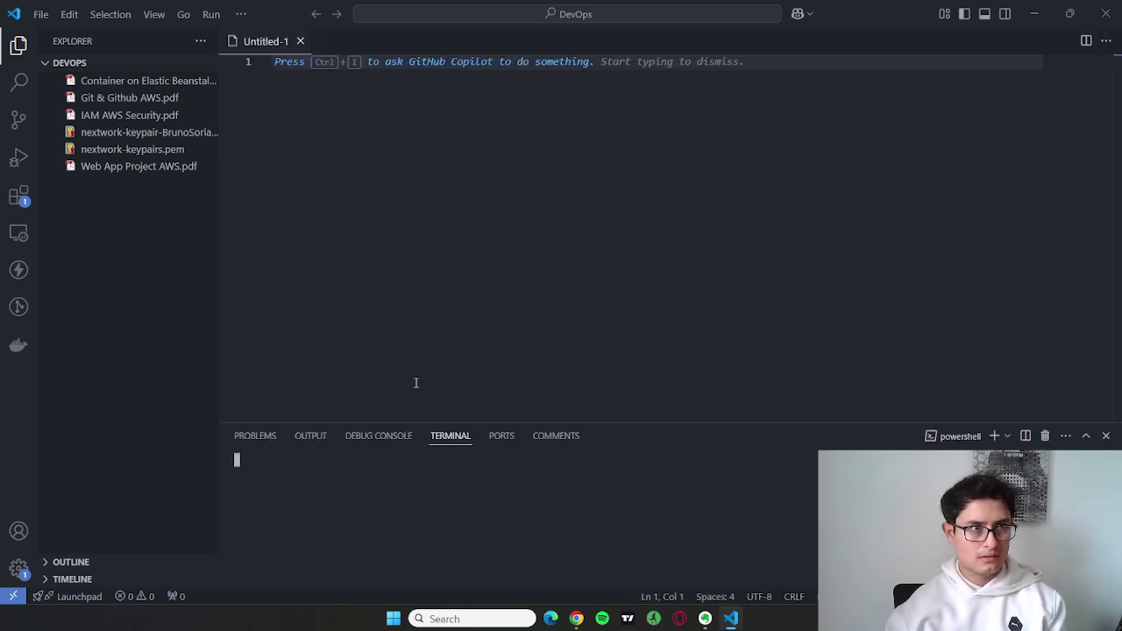
{"action": "key", "text": "Return"}
{"action": "key", "text": "Return"}
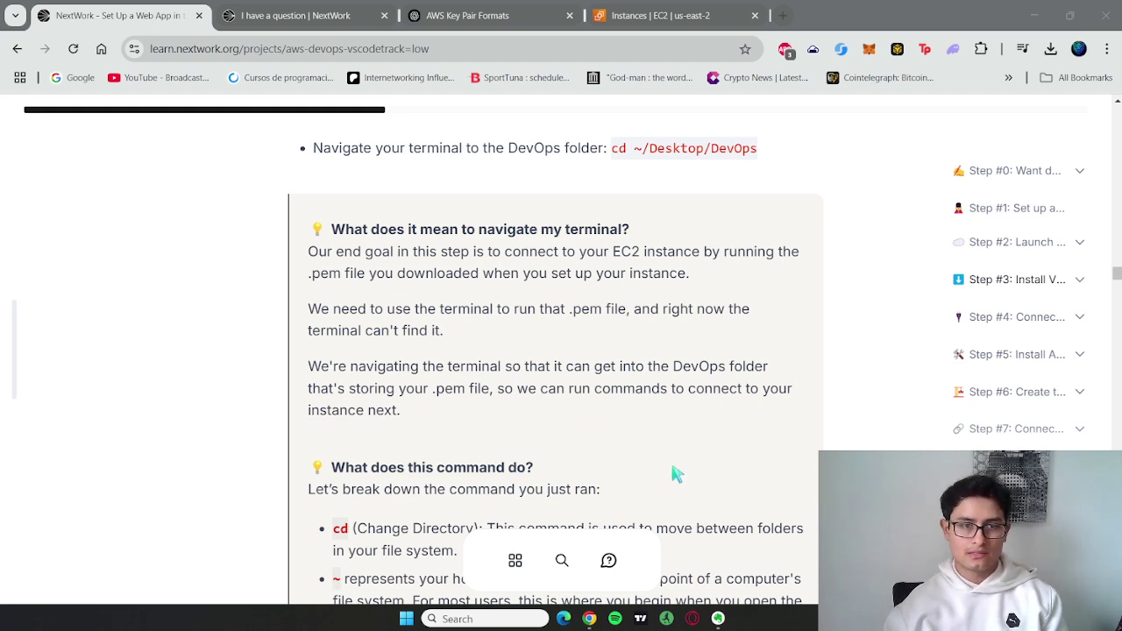
Step: Read the NextWork explanation of the cd, ~ and /Desktop/DevOps command parts, and return to VSCode
{"action": "scroll", "coordinate": [706, 469], "scroll_direction": "down", "scroll_amount": 3}
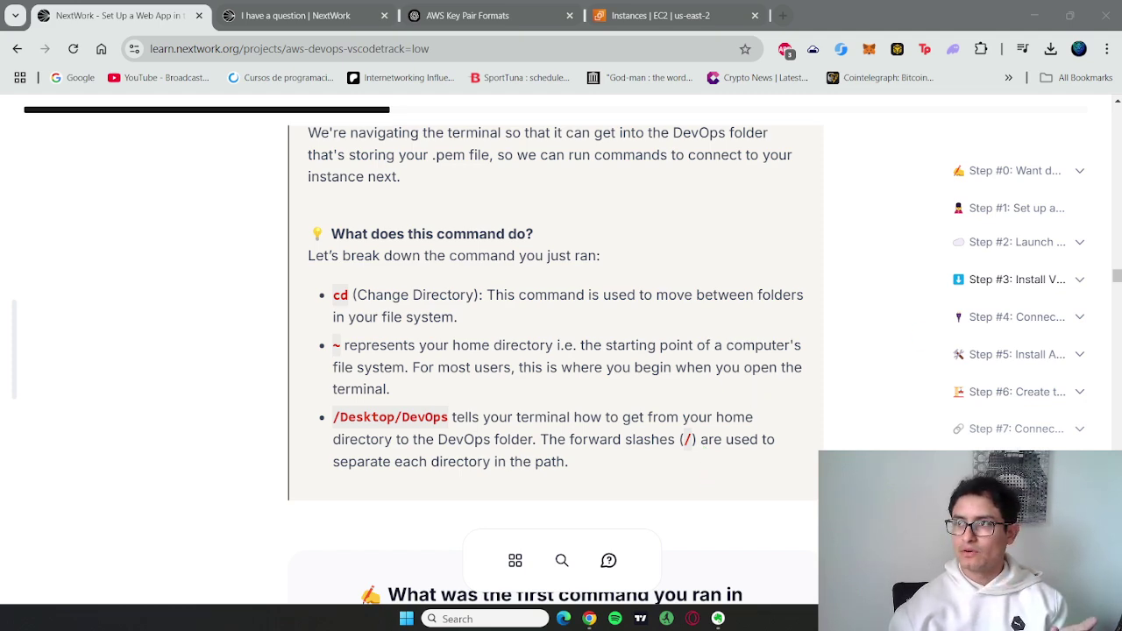
{"action": "key", "text": "alt+Tab"}
{"action": "left_click_drag", "start_coordinate": [626, 98], "coordinate": [601, 7]}
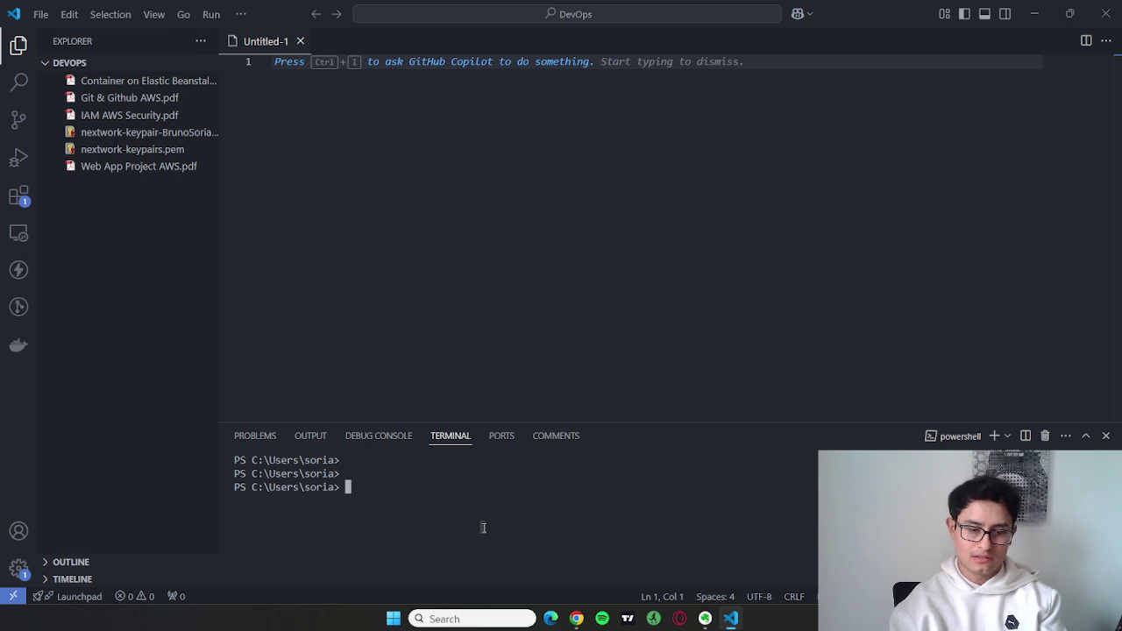
Step: Change the terminal's working directory to the DevOps folder with cd .\Desktop\DevOps\
{"action": "type", "text": "cd"}
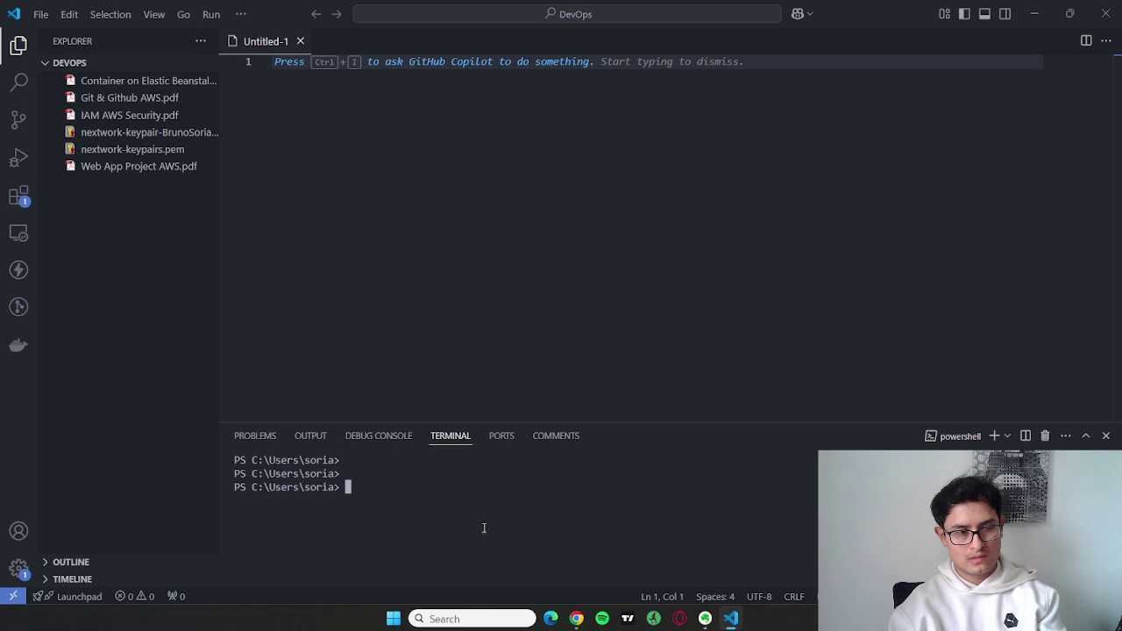
{"action": "type", "text": "cd Des"}
{"action": "key", "text": "Tab"}
{"action": "type", "text": "Com"}
{"action": "key", "text": "Tab"}
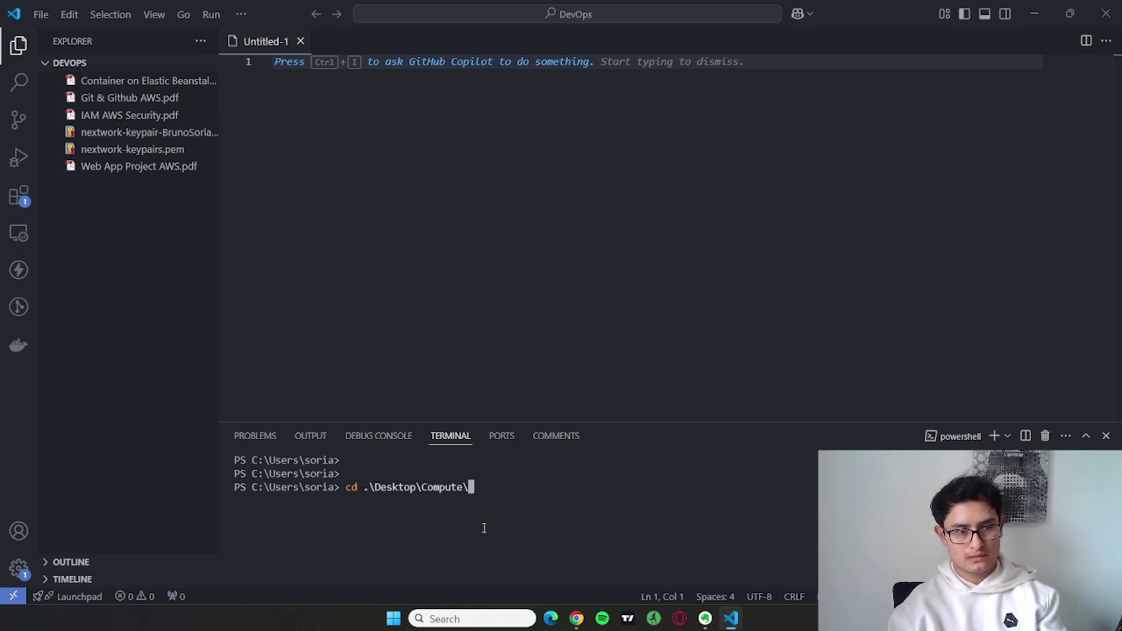
{"action": "key", "text": "BackSpace"}
{"action": "key", "text": "BackSpace"}
{"action": "key", "text": "BackSpace"}
{"action": "key", "text": "BackSpace"}
{"action": "key", "text": "BackSpace"}
{"action": "key", "text": "BackSpace"}
{"action": "key", "text": "BackSpace"}
{"action": "key", "text": "BackSpace"}
{"action": "type", "text": "De"}
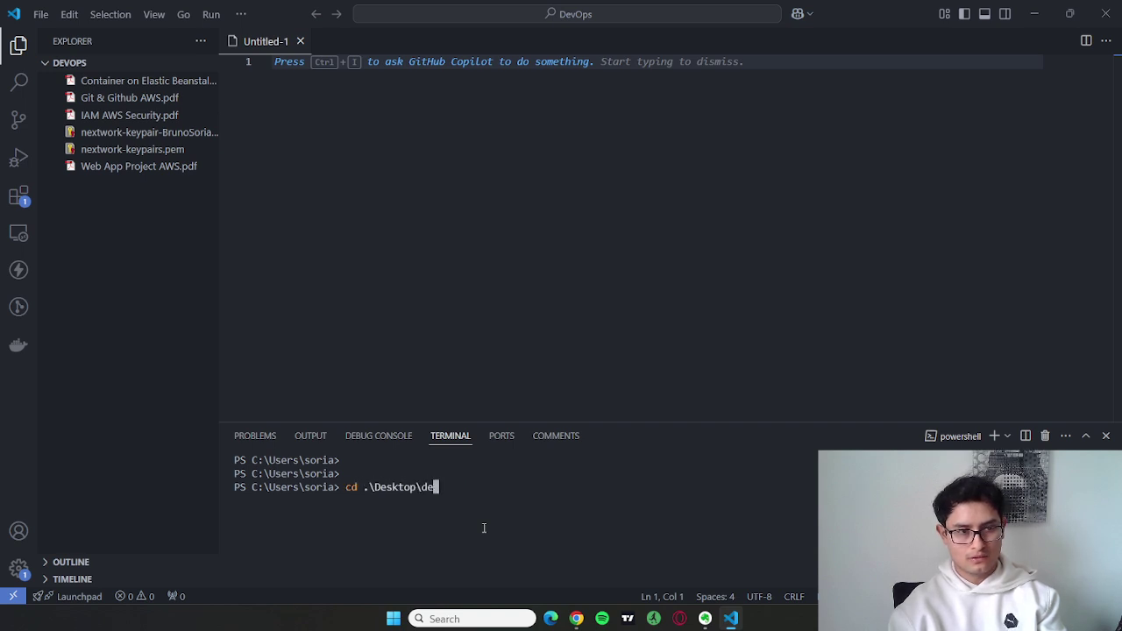
{"action": "key", "text": "Tab"}
{"action": "key", "text": "Return"}
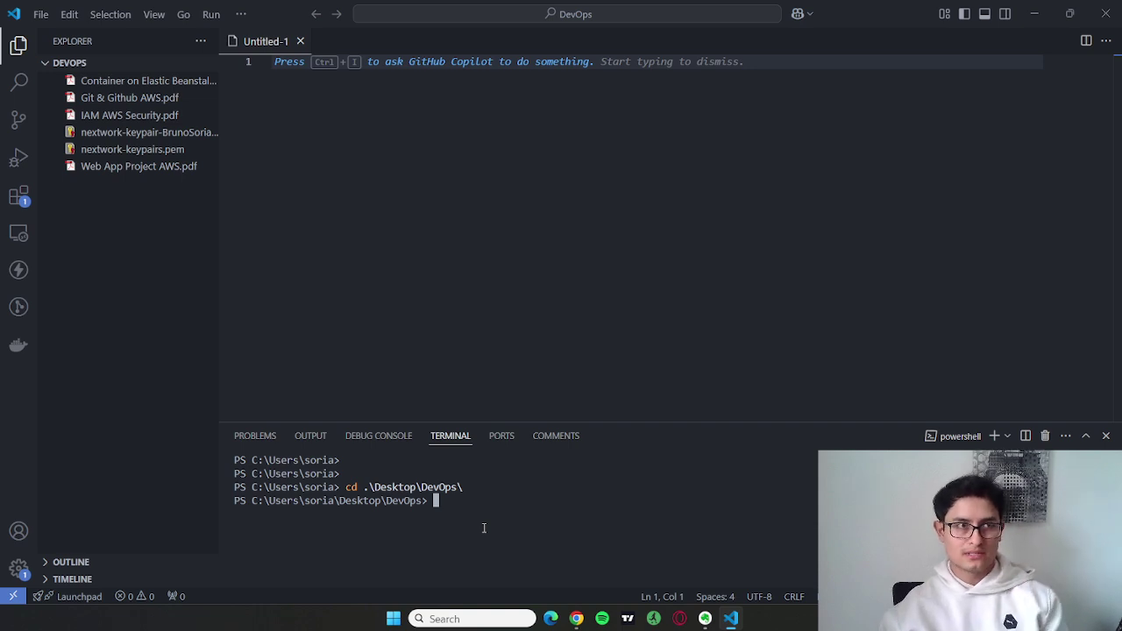
Step: Back on the NextWork page, begin the first-command answer with "A terminal is a place to send commands to the operating system in text form"
{"action": "left_click_drag", "start_coordinate": [276, 14], "coordinate": [1121, 157]}
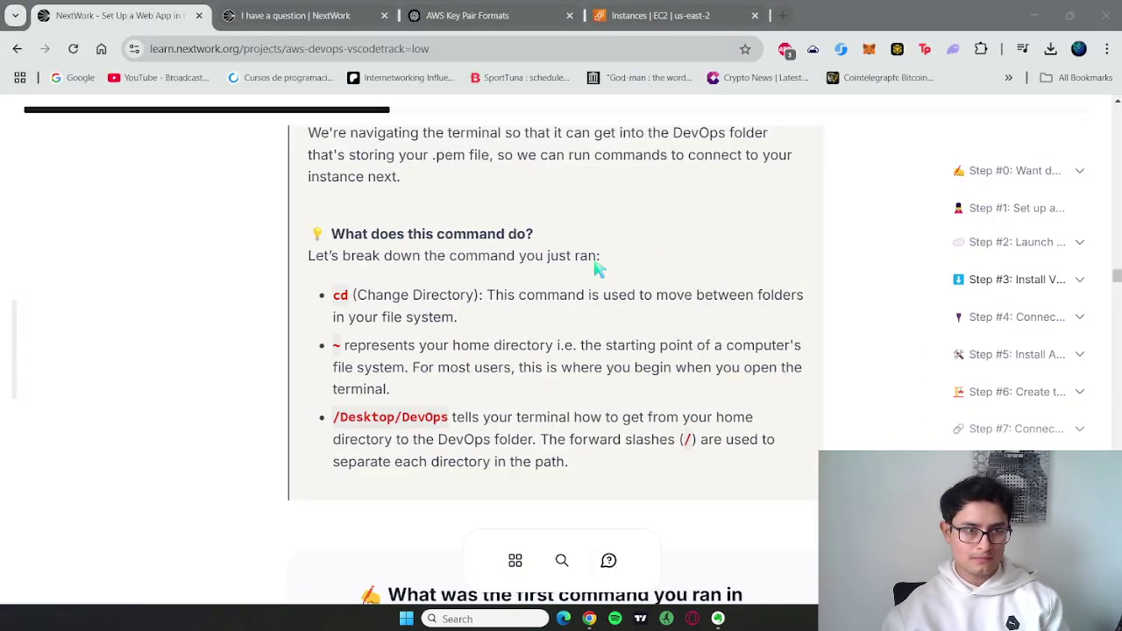
{"action": "scroll", "coordinate": [406, 444], "scroll_direction": "down", "scroll_amount": 1}
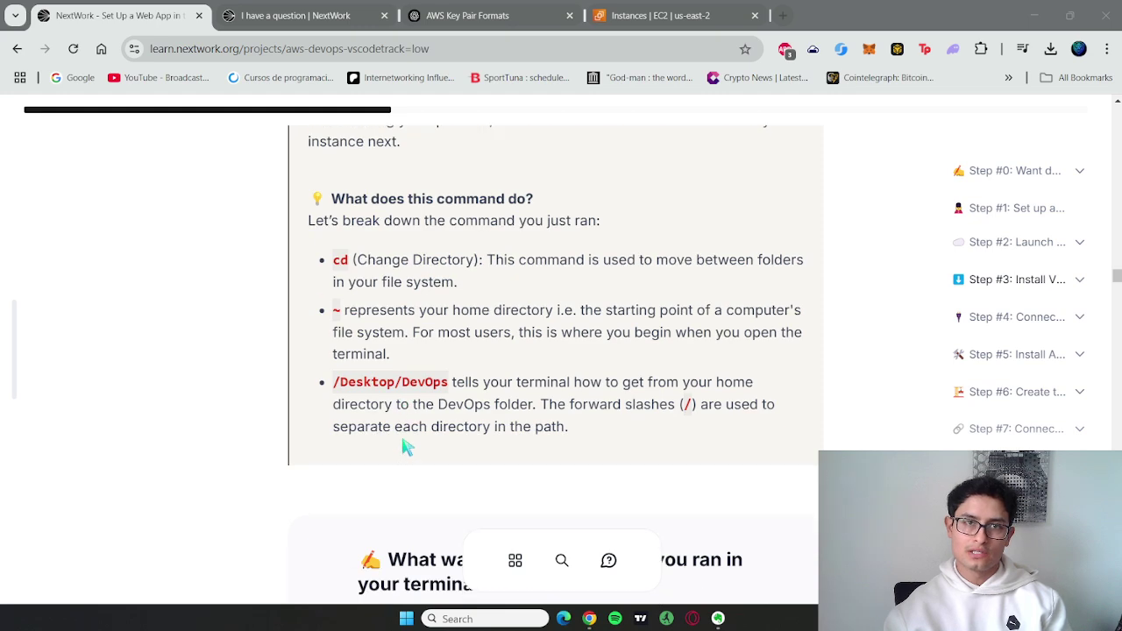
{"action": "scroll", "coordinate": [407, 444], "scroll_direction": "down", "scroll_amount": 3}
{"action": "left_click", "coordinate": [451, 450]}
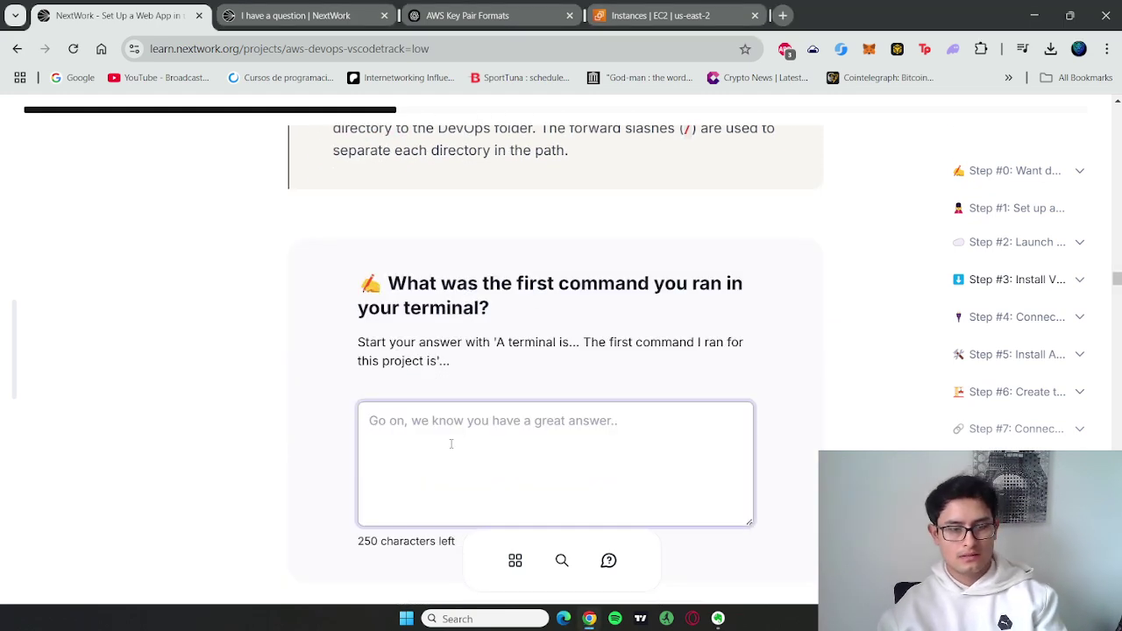
{"action": "type", "text": "A terminal is a"}
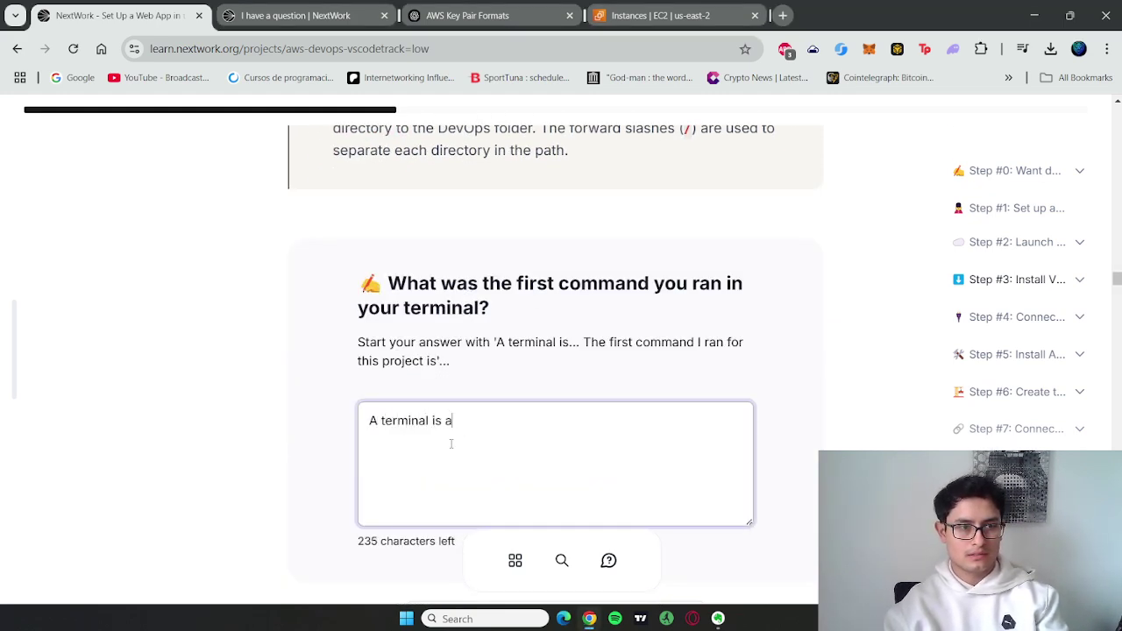
{"action": "type", "text": " place t"}
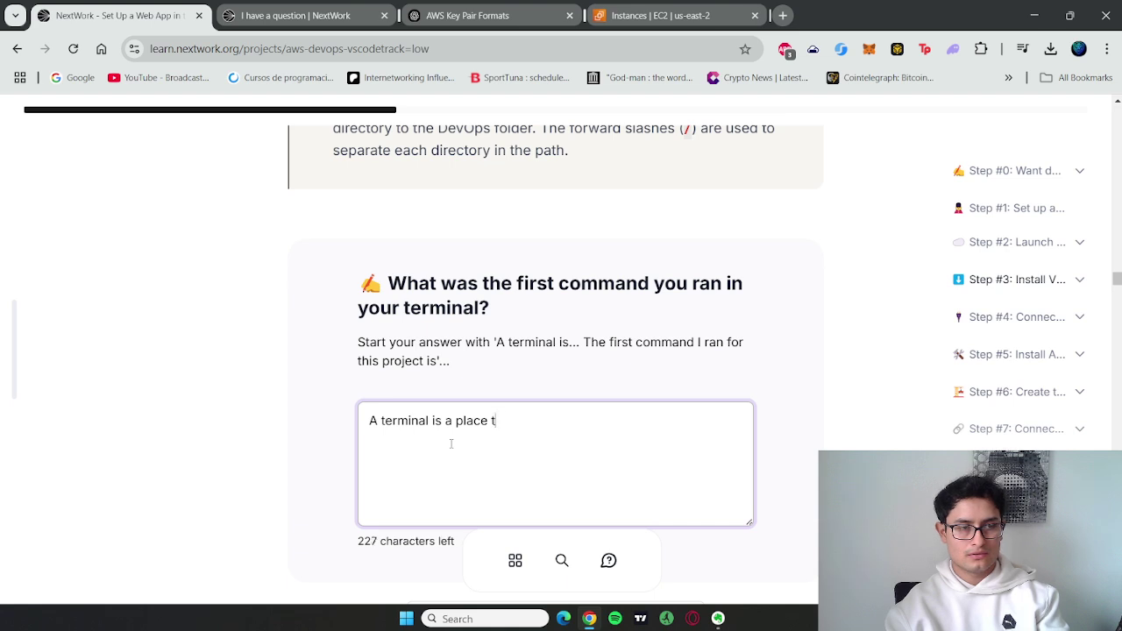
{"action": "type", "text": "o s"}
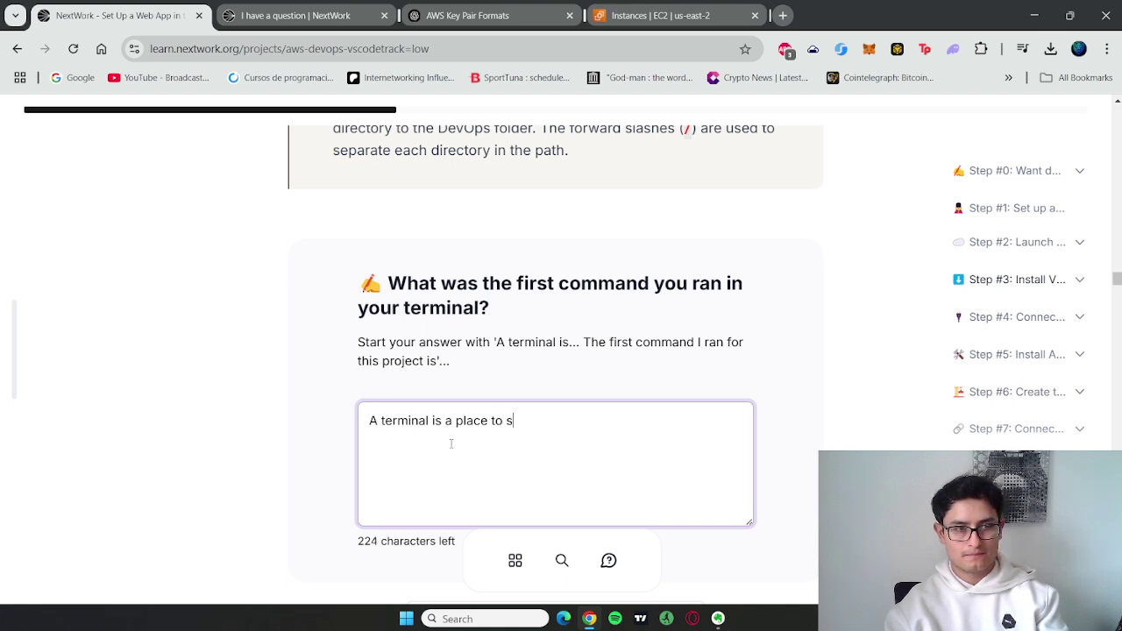
{"action": "type", "text": "end commands "}
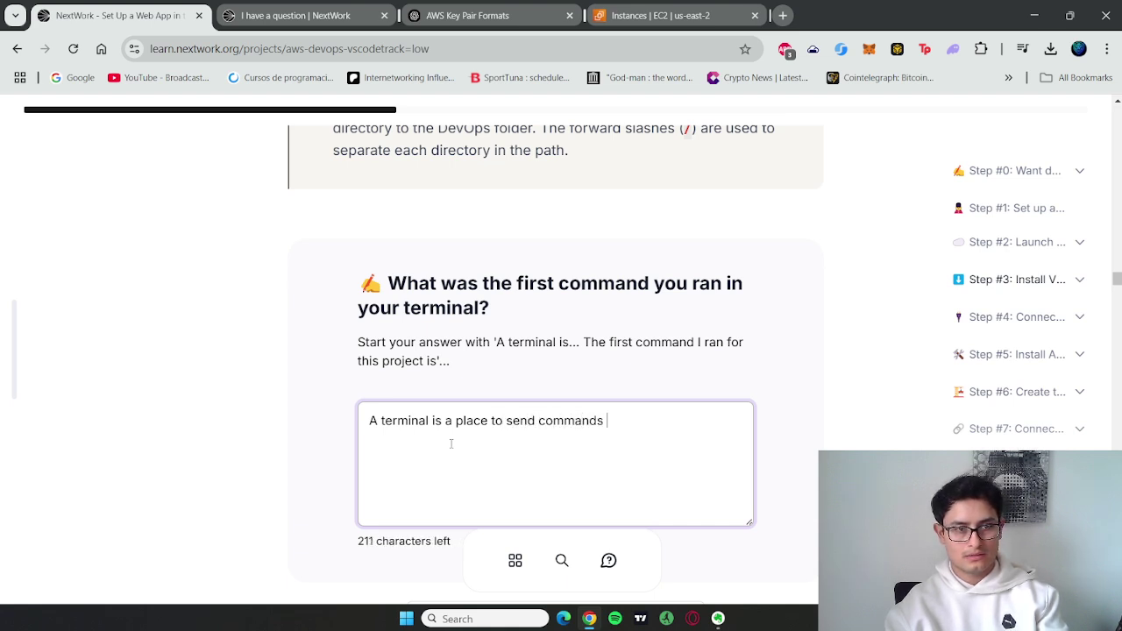
{"action": "type", "text": "to the o"}
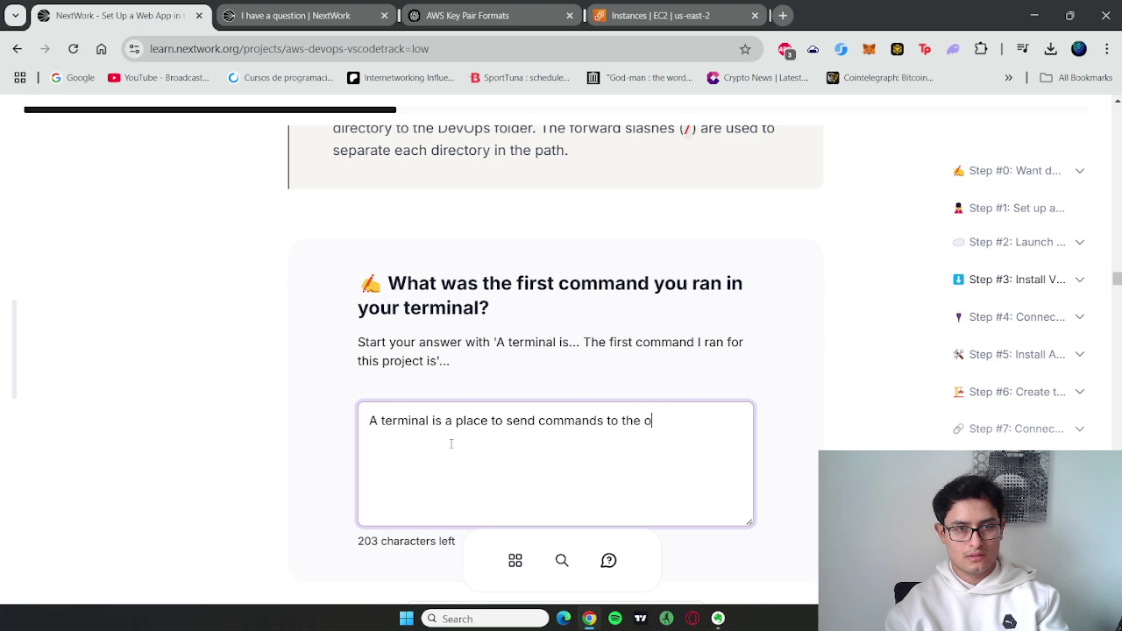
{"action": "type", "text": "perating system"}
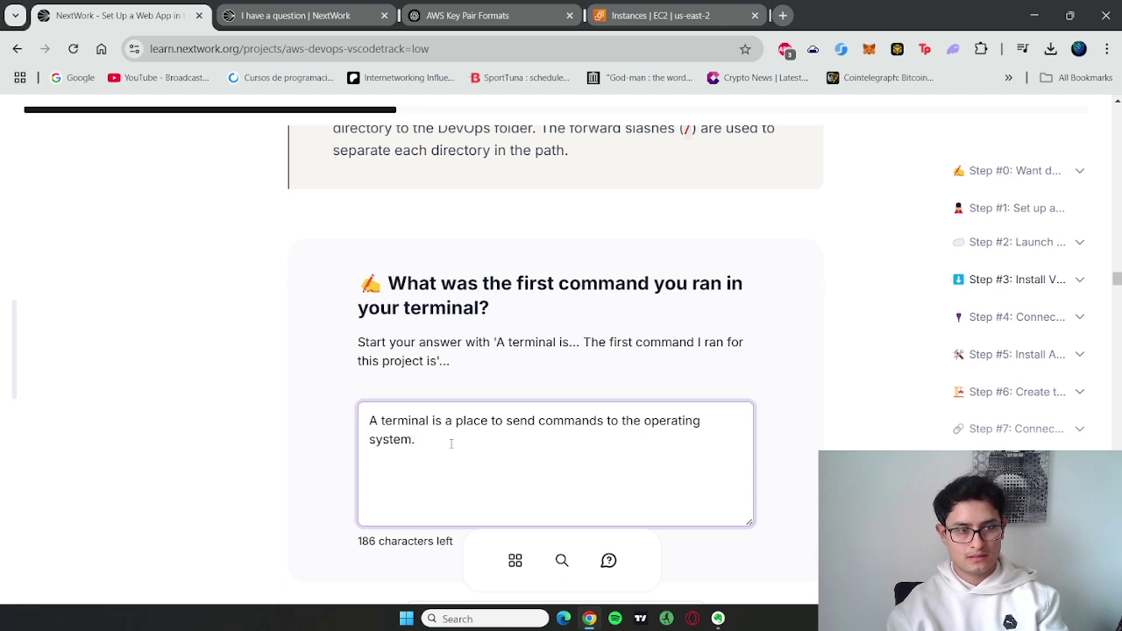
{"action": "type", "text": "in text"}
{"action": "key", "text": "BackSpace"}
{"action": "key", "text": "BackSpace"}
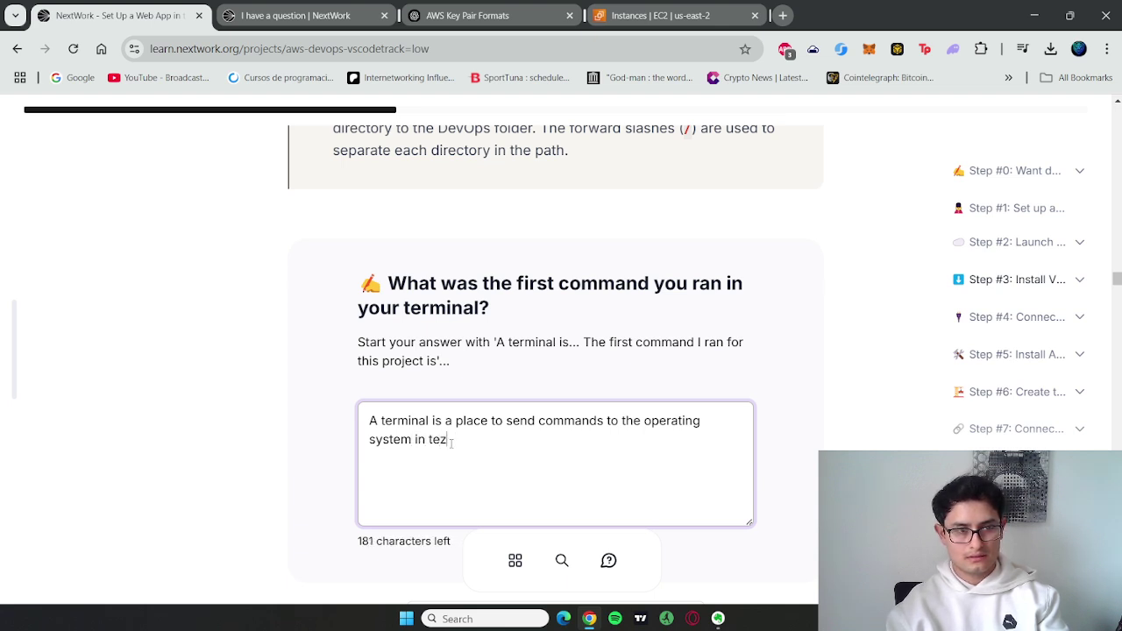
{"action": "type", "text": "t form"}
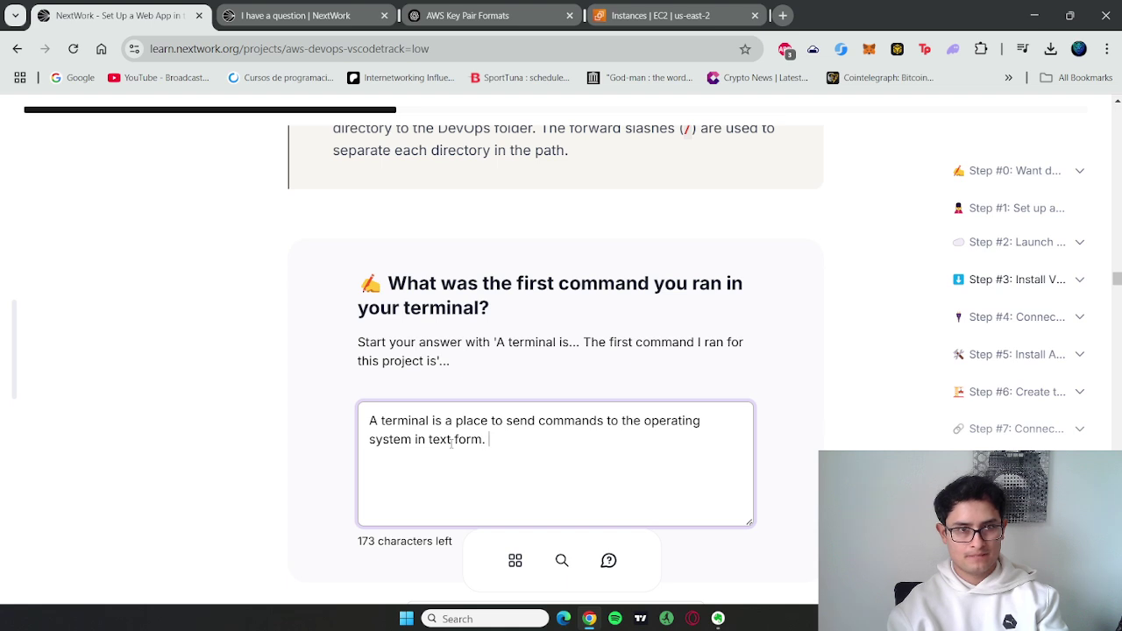
Step: Continue the answer with ". The first command I ran for this project is cd/desktop"
{"action": "type", "text": ". The first co"}
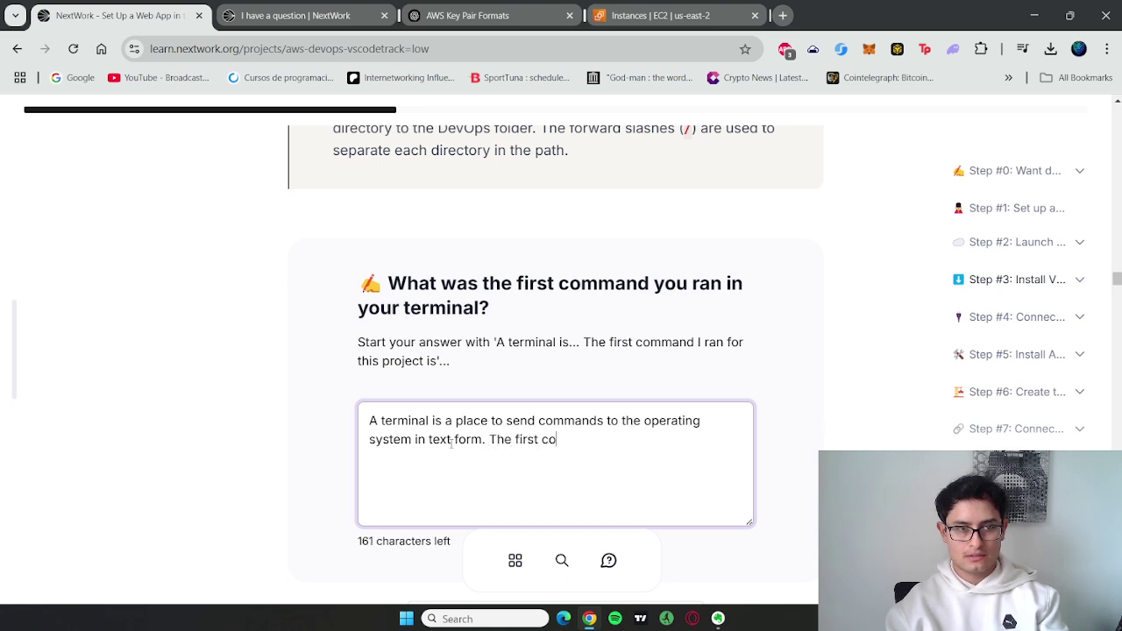
{"action": "type", "text": "mmand I ran f"}
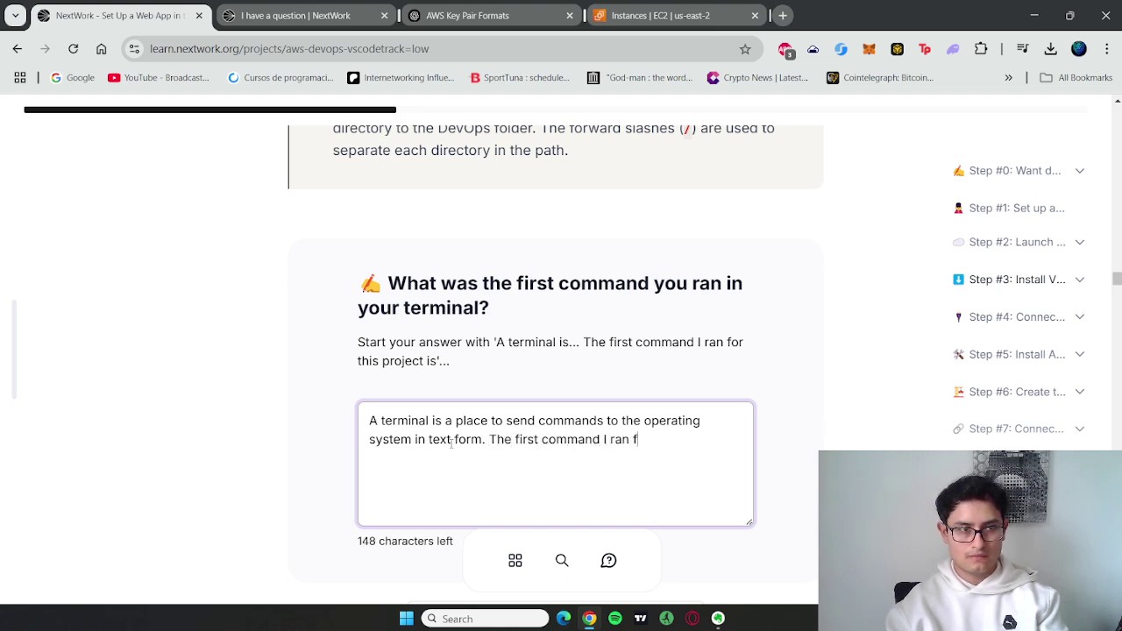
{"action": "type", "text": "or this project"}
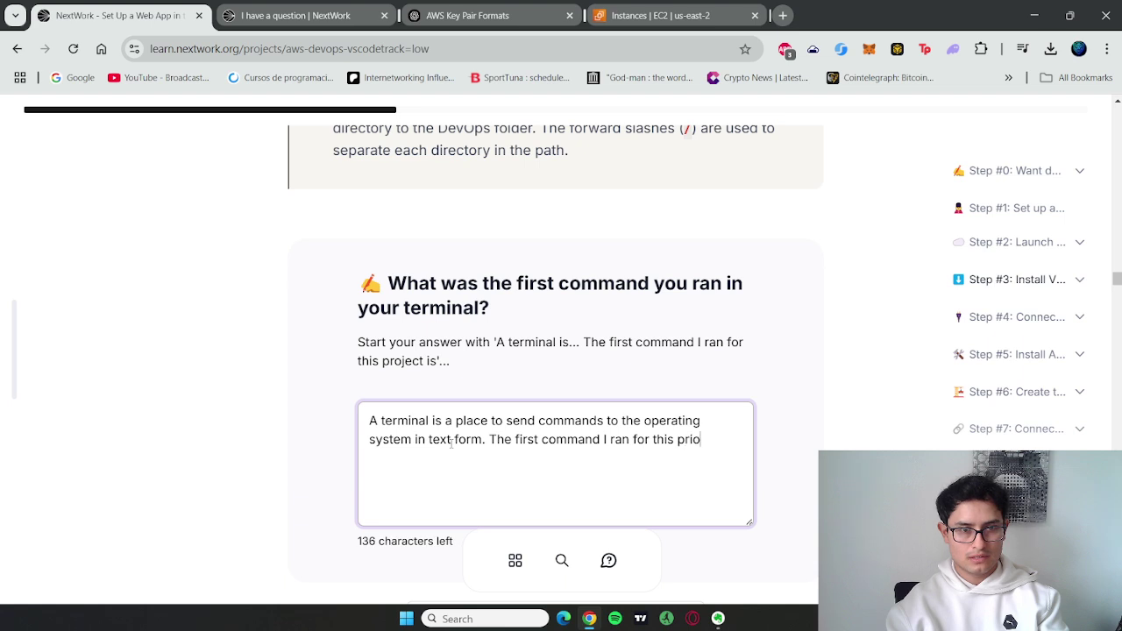
{"action": "type", "text": " is "}
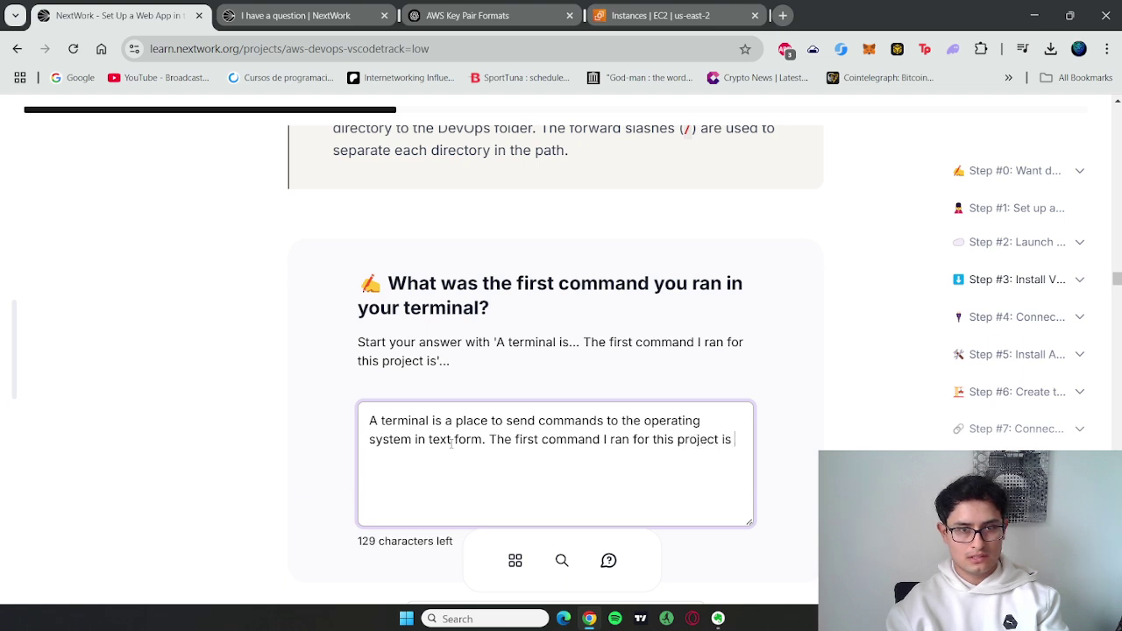
{"action": "type", "text": "cd"}
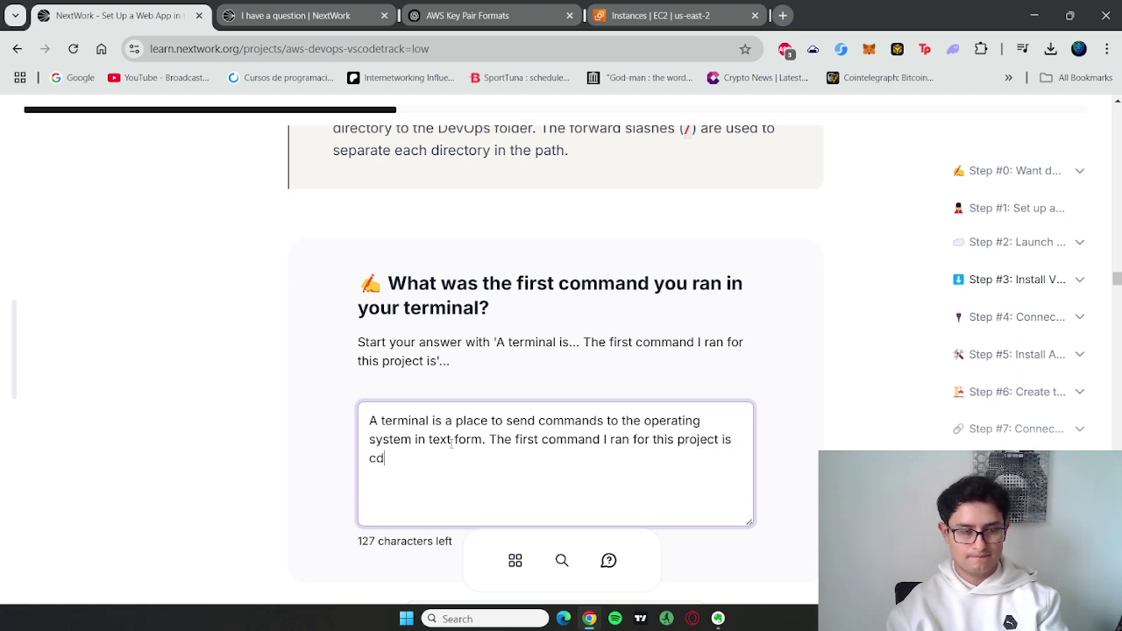
{"action": "type", "text": "/d"}
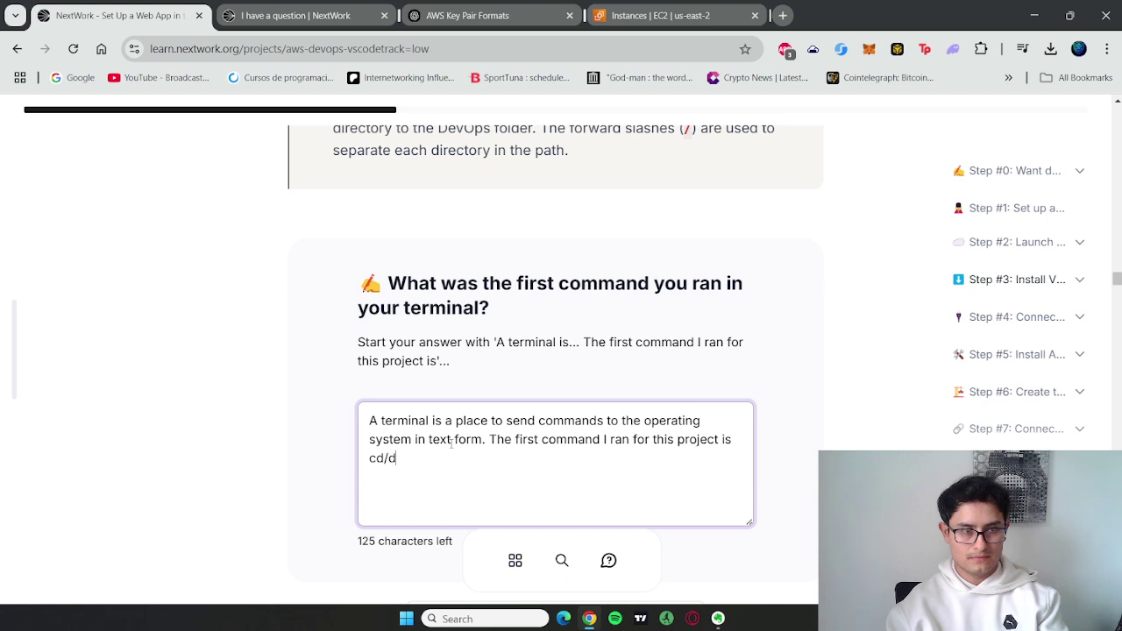
{"action": "type", "text": "esktop"}
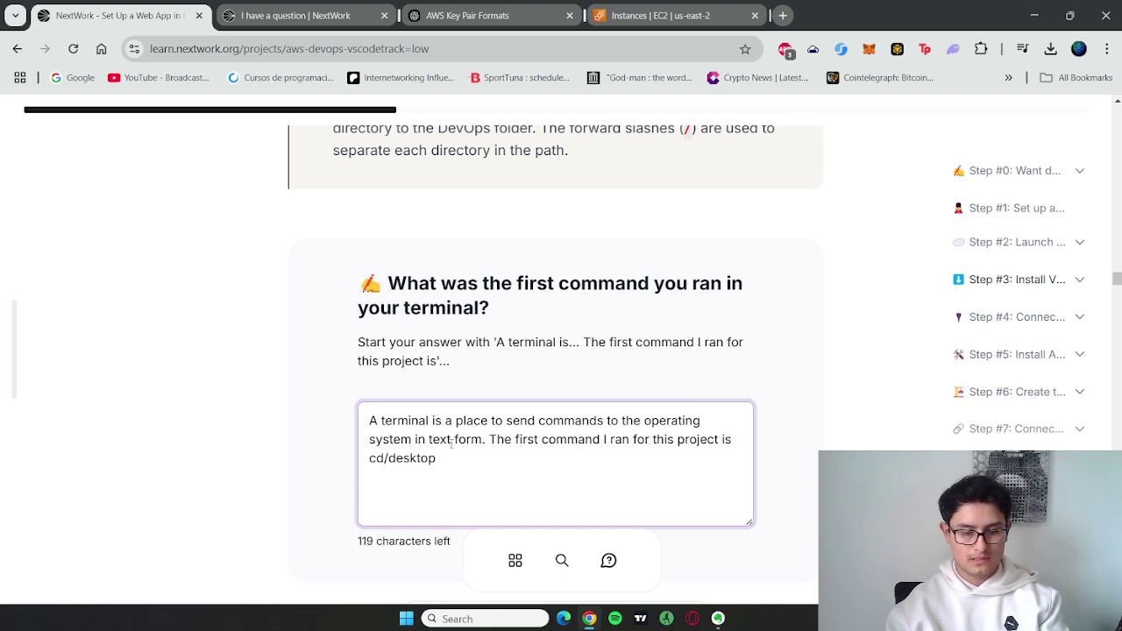
Step: Extend the command path in the answer with "/devops", correcting its spelling
{"action": "type", "text": "/deviop"}
{"action": "key", "text": "BackSpace"}
{"action": "key", "text": "BackSpace"}
{"action": "key", "text": "BackSpace"}
{"action": "type", "text": "iop"}
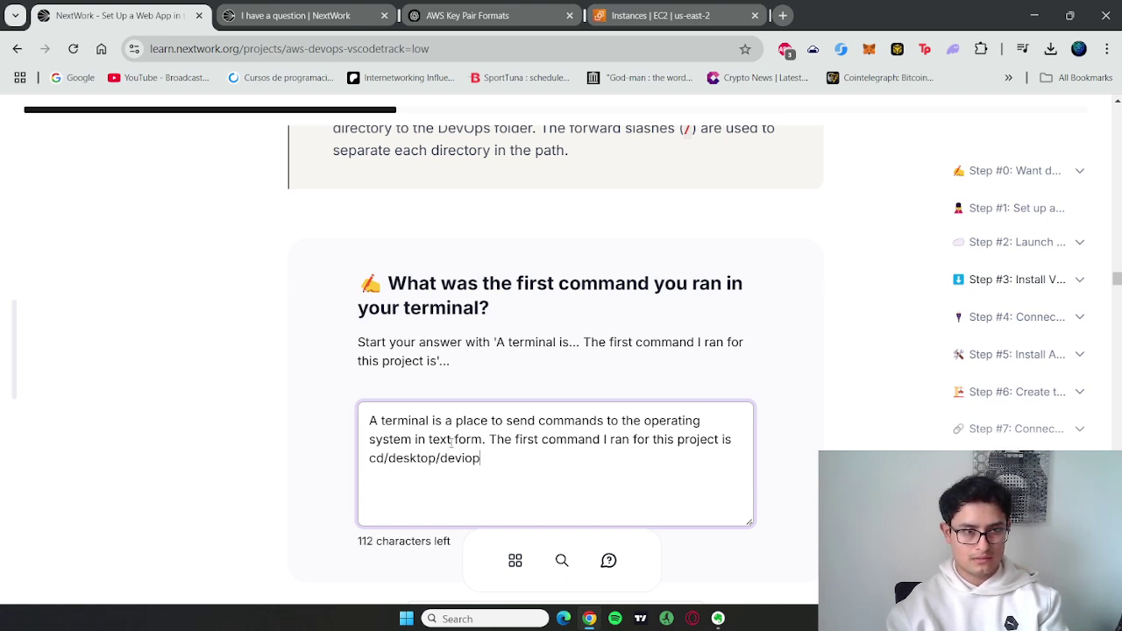
{"action": "key", "text": "BackSpace"}
{"action": "key", "text": "BackSpace"}
{"action": "key", "text": "BackSpace"}
{"action": "type", "text": "ops"}
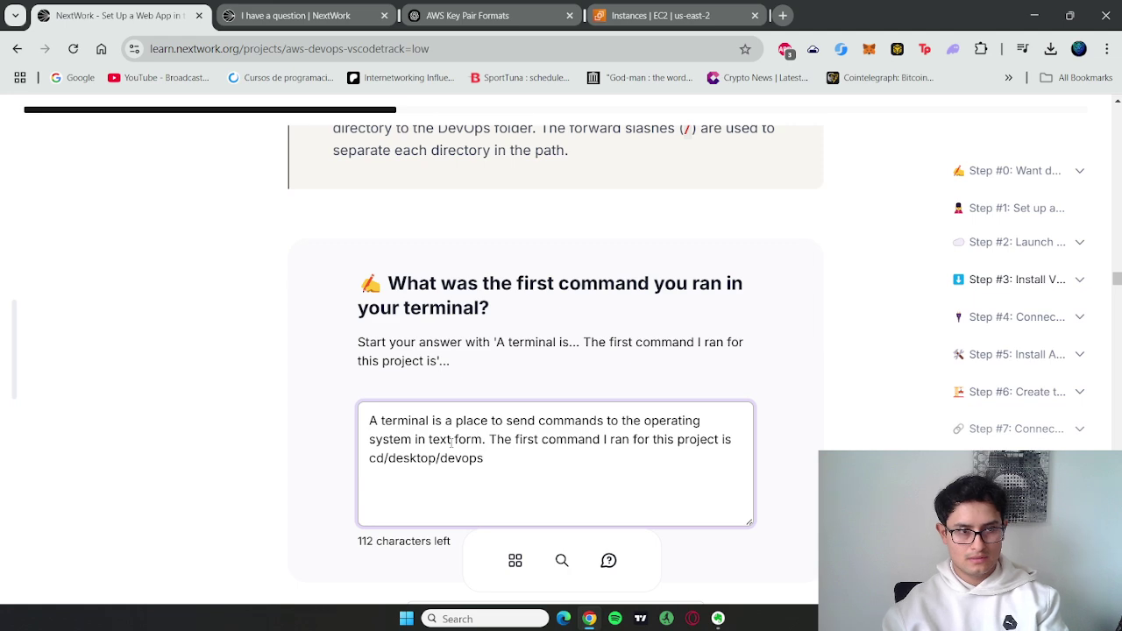
{"action": "key", "text": "BackSpace"}
{"action": "key", "text": "BackSpace"}
{"action": "key", "text": "BackSpace"}
{"action": "type", "text": "ops"}
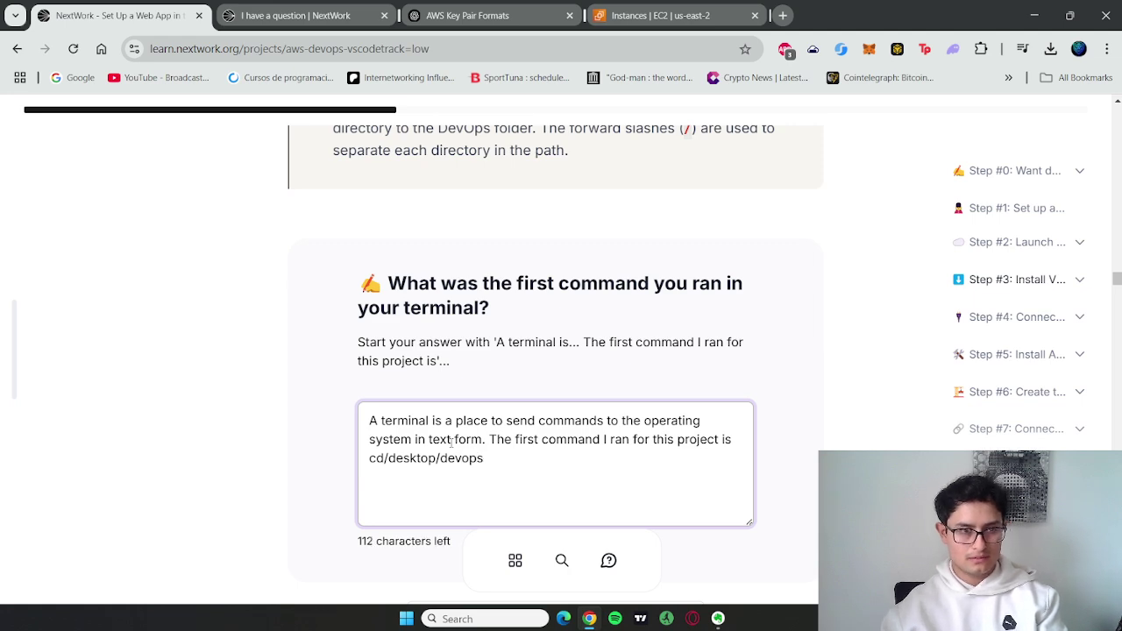
Step: Submit the first-command answer on the NextWork page to complete that task
{"action": "scroll", "coordinate": [496, 458], "scroll_direction": "down", "scroll_amount": 3}
{"action": "scroll", "coordinate": [576, 426], "scroll_direction": "up", "scroll_amount": 3}
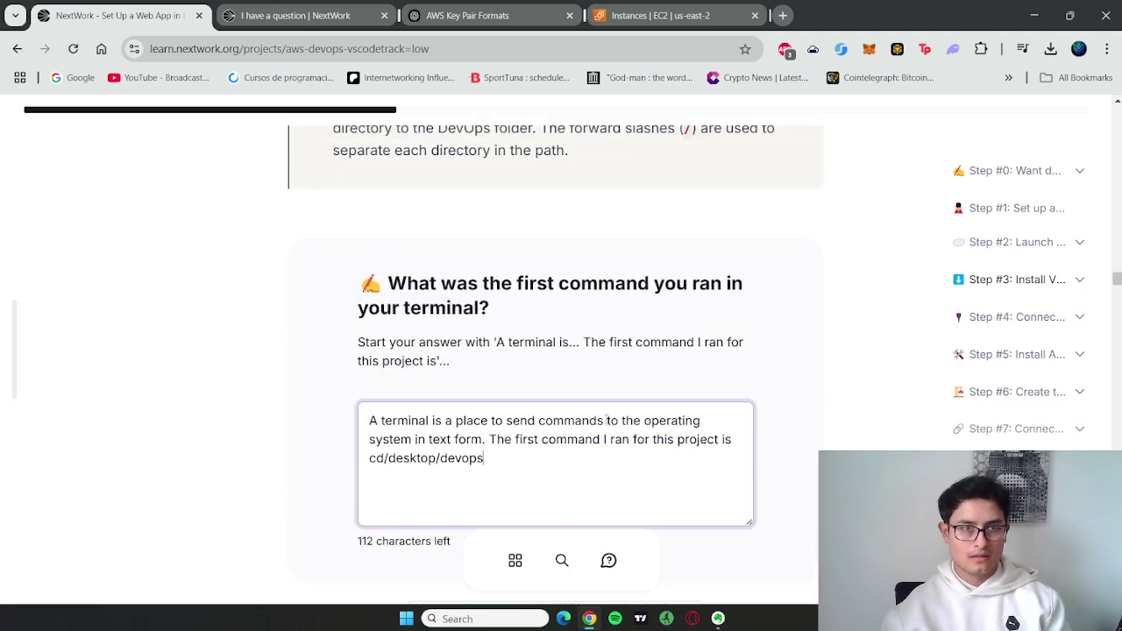
{"action": "scroll", "coordinate": [607, 432], "scroll_direction": "down", "scroll_amount": 3}
{"action": "left_click", "coordinate": [602, 399]}
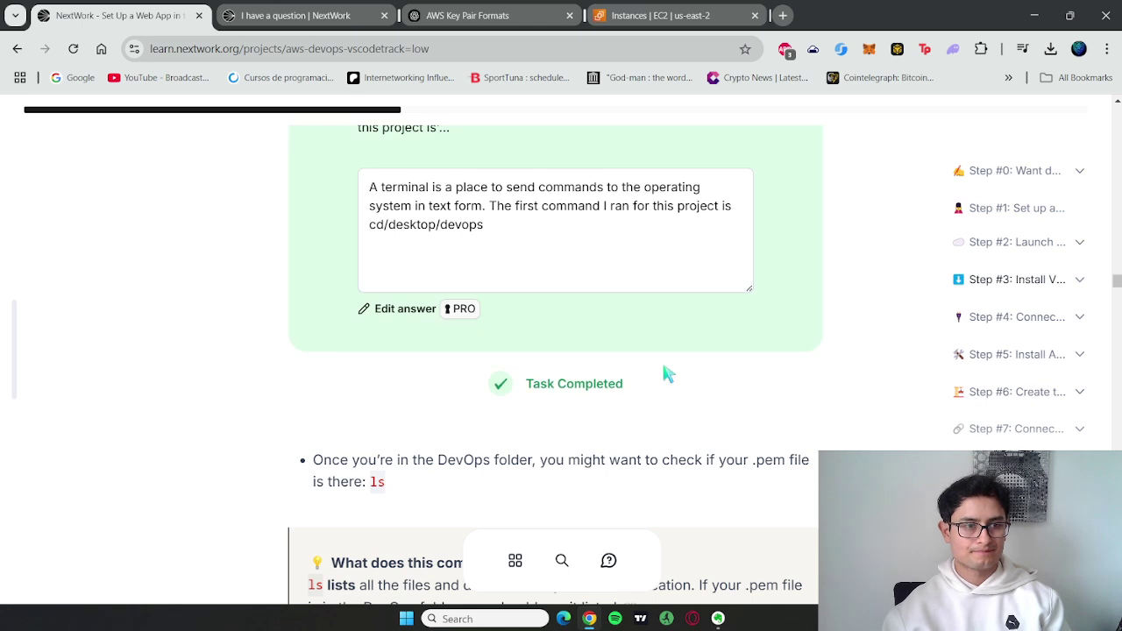
Step: In the VSCode terminal, list the DevOps folder's contents with ls and check that the new key pair .pem file is there
{"action": "scroll", "coordinate": [670, 364], "scroll_direction": "down", "scroll_amount": 3}
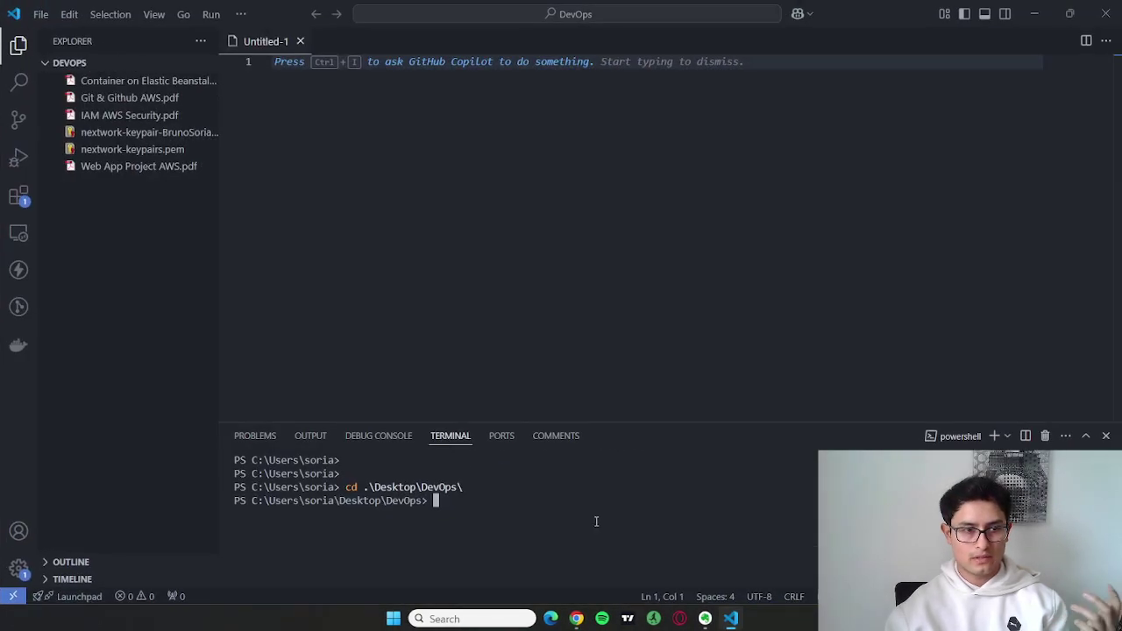
{"action": "type", "text": "ls"}
{"action": "key", "text": "Return"}
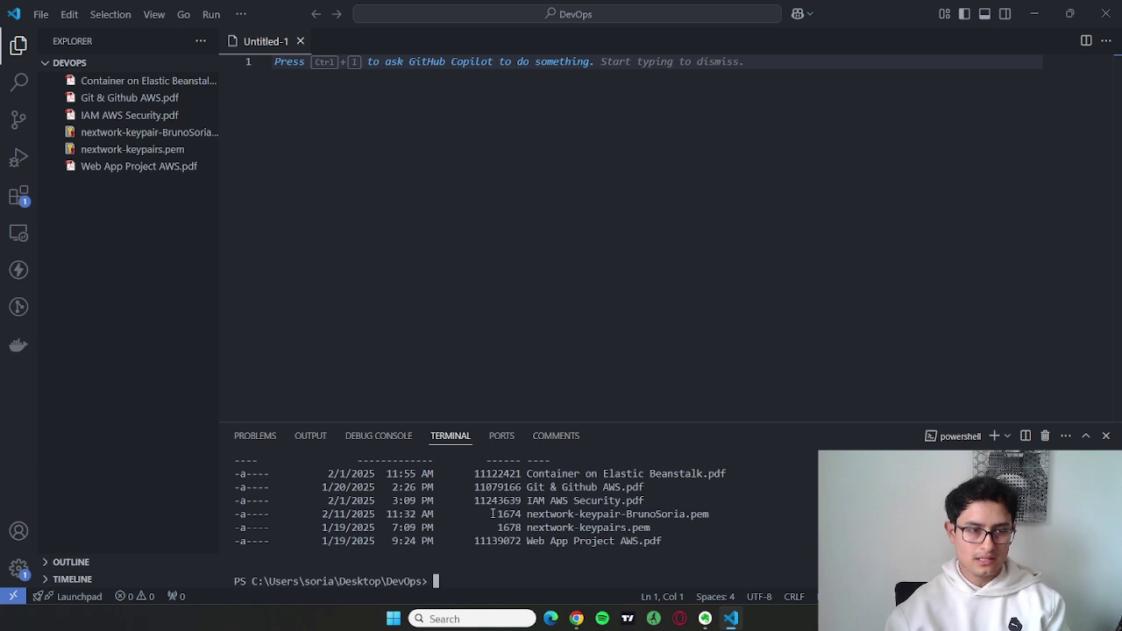
{"action": "left_click_drag", "start_coordinate": [525, 516], "coordinate": [705, 517]}
{"action": "left_click", "coordinate": [646, 524]}
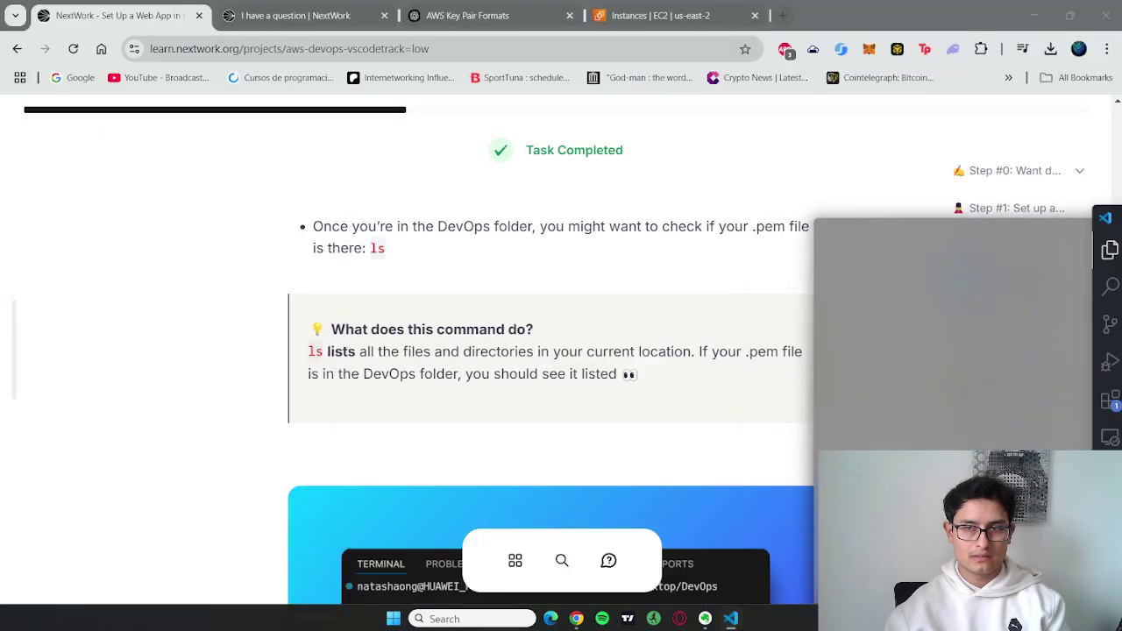
Step: Back on the NextWork page, read the .pem permission instructions, covering the chmod 400 explanation and the Windows code block
{"action": "scroll", "coordinate": [640, 375], "scroll_direction": "down", "scroll_amount": 2}
{"action": "scroll", "coordinate": [639, 376], "scroll_direction": "down", "scroll_amount": 2}
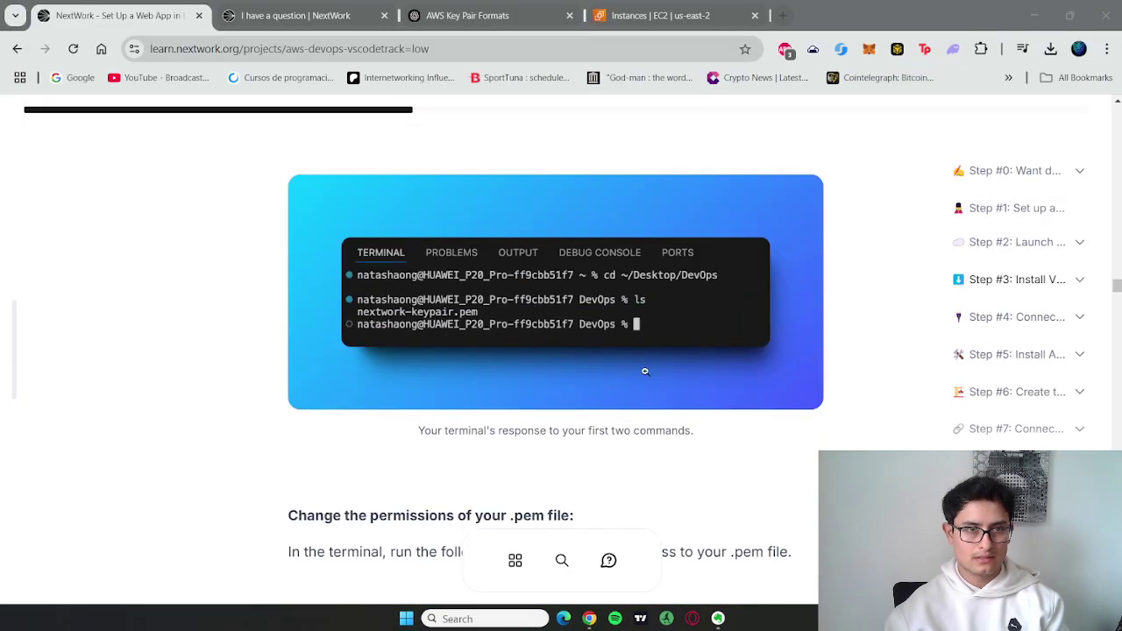
{"action": "scroll", "coordinate": [644, 368], "scroll_direction": "down", "scroll_amount": 2}
{"action": "scroll", "coordinate": [663, 386], "scroll_direction": "down", "scroll_amount": 1}
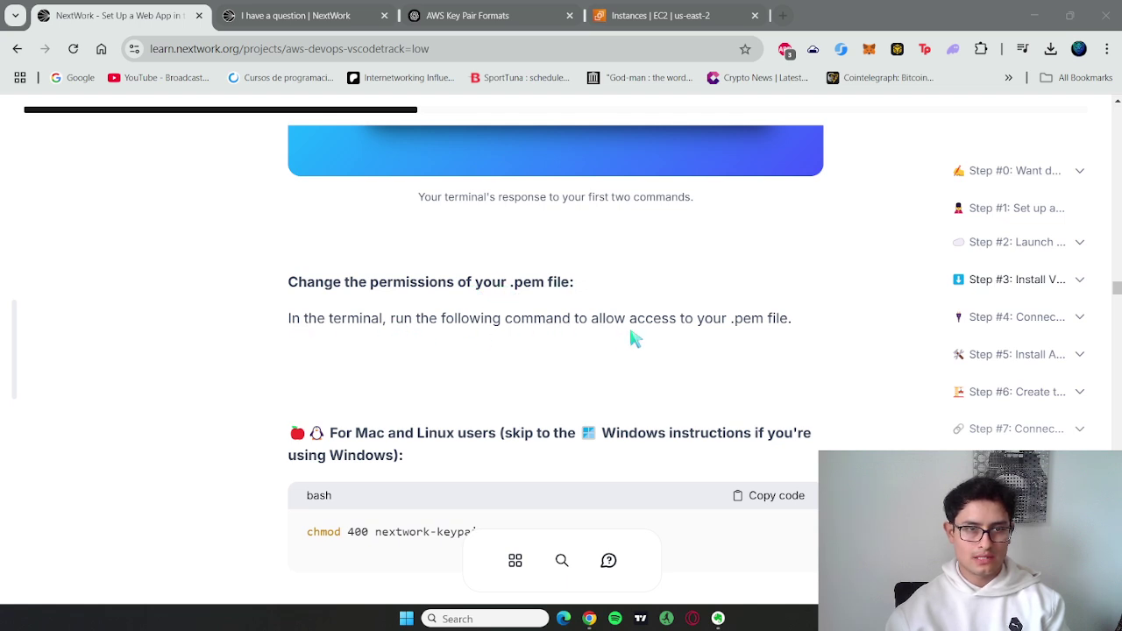
{"action": "scroll", "coordinate": [809, 342], "scroll_direction": "down", "scroll_amount": 2}
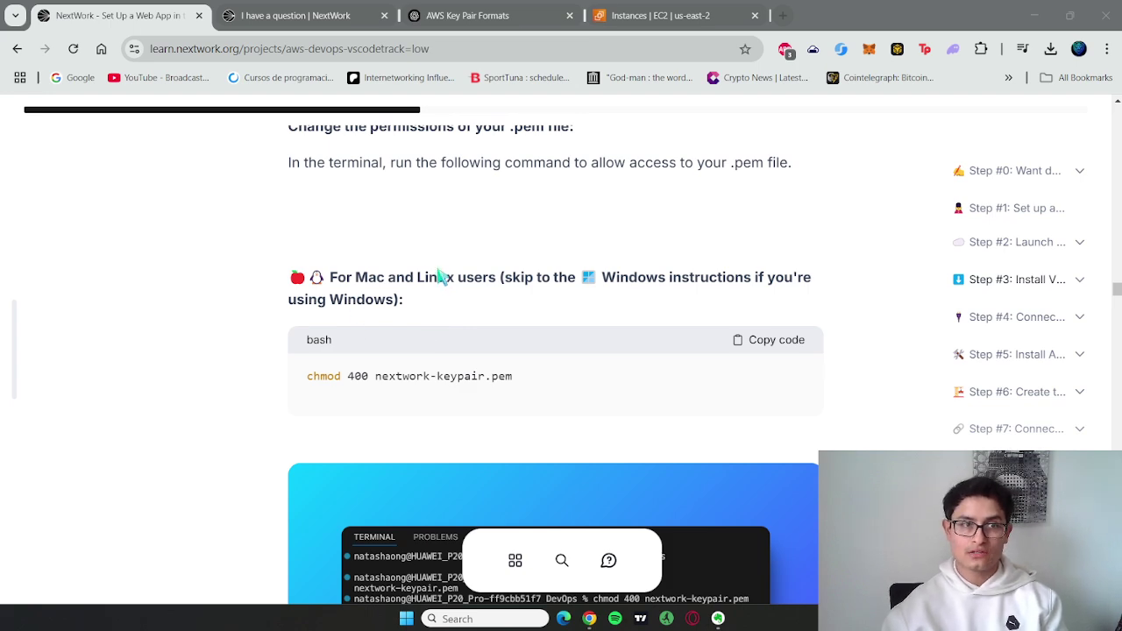
{"action": "scroll", "coordinate": [507, 277], "scroll_direction": "down", "scroll_amount": 6}
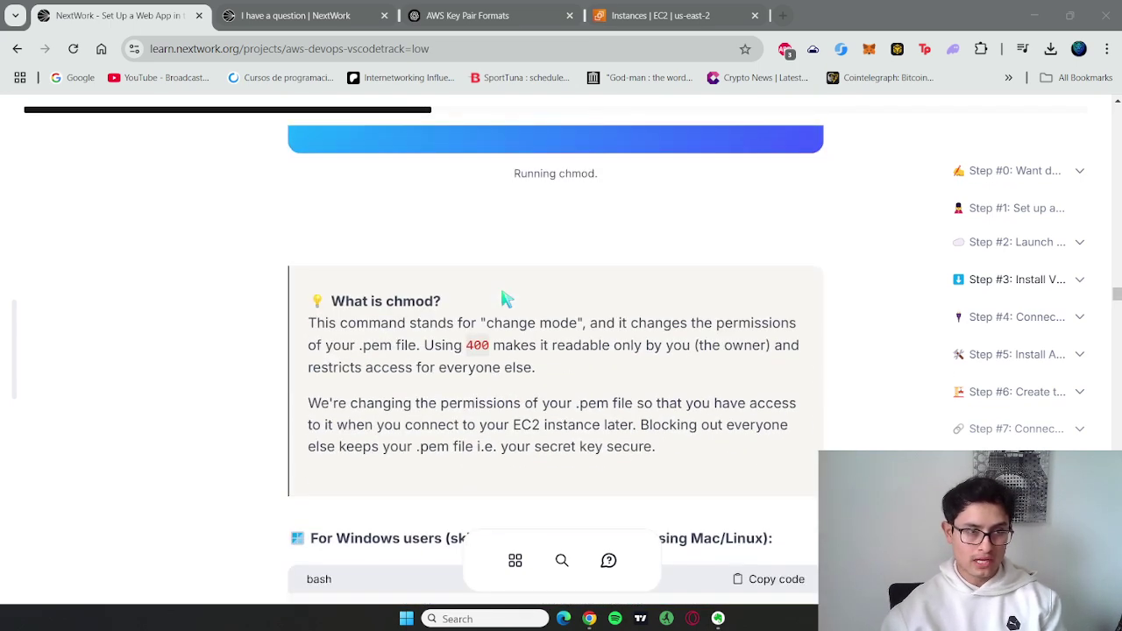
{"action": "scroll", "coordinate": [507, 298], "scroll_direction": "down", "scroll_amount": 1}
{"action": "left_click_drag", "start_coordinate": [340, 246], "coordinate": [763, 370]}
{"action": "scroll", "coordinate": [757, 368], "scroll_direction": "down", "scroll_amount": 2}
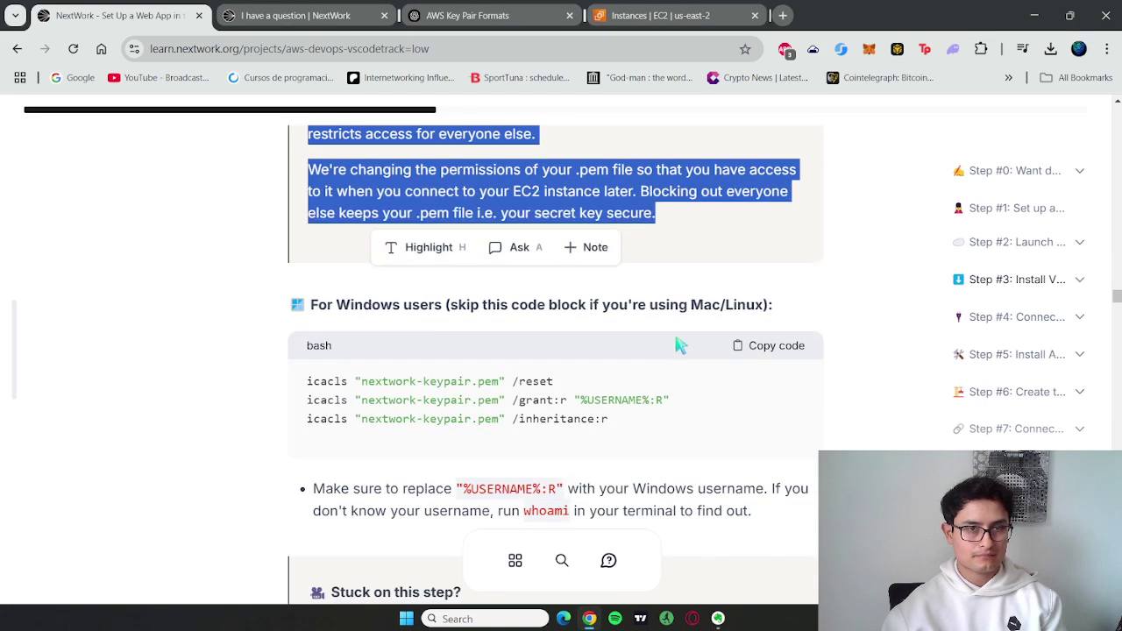
{"action": "left_click", "coordinate": [428, 326]}
{"action": "left_click_drag", "start_coordinate": [539, 309], "coordinate": [729, 305]}
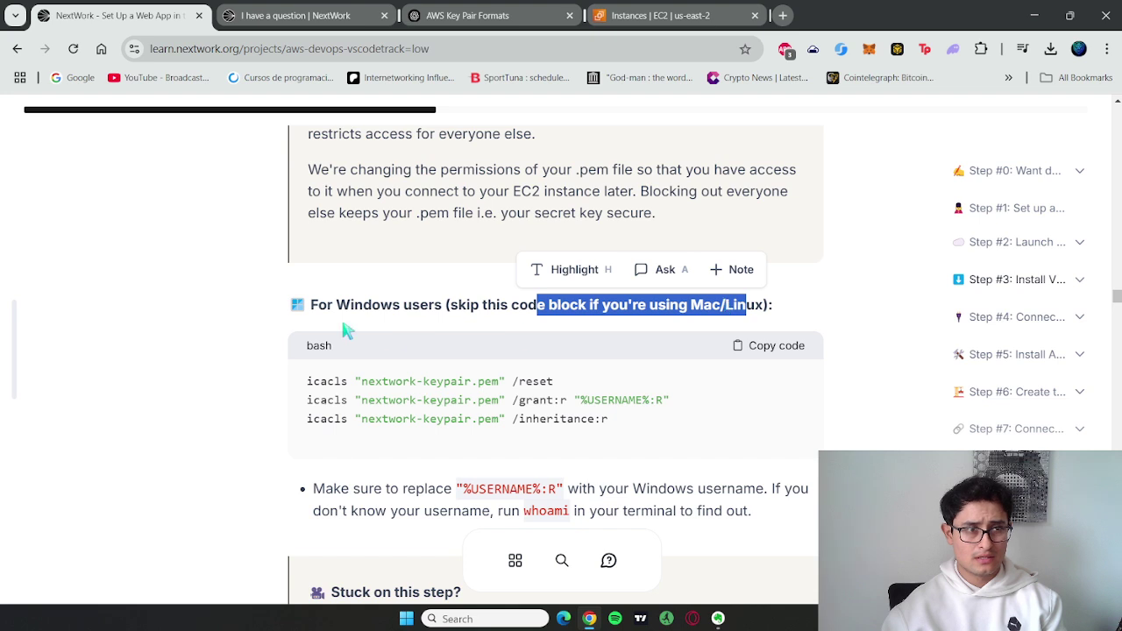
{"action": "left_click_drag", "start_coordinate": [327, 306], "coordinate": [443, 305]}
{"action": "left_click", "coordinate": [442, 305]}
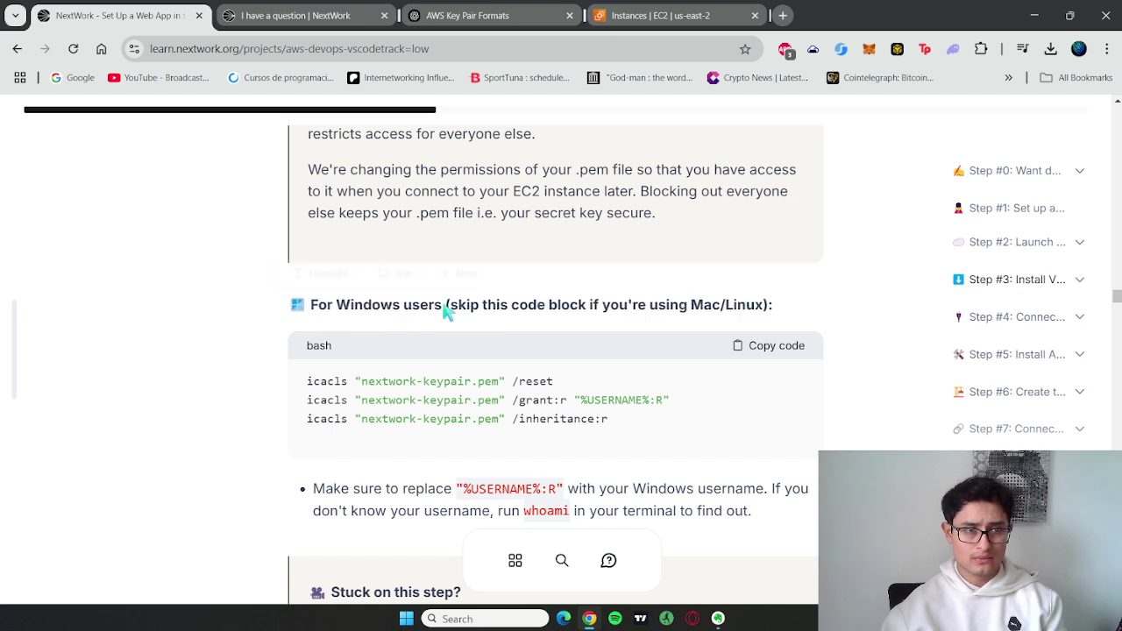
Step: Copy the Windows icacls code block and paste all its lines into the VSCode terminal to run them on "nextwork-keypair.pem"
{"action": "right_click", "coordinate": [768, 352]}
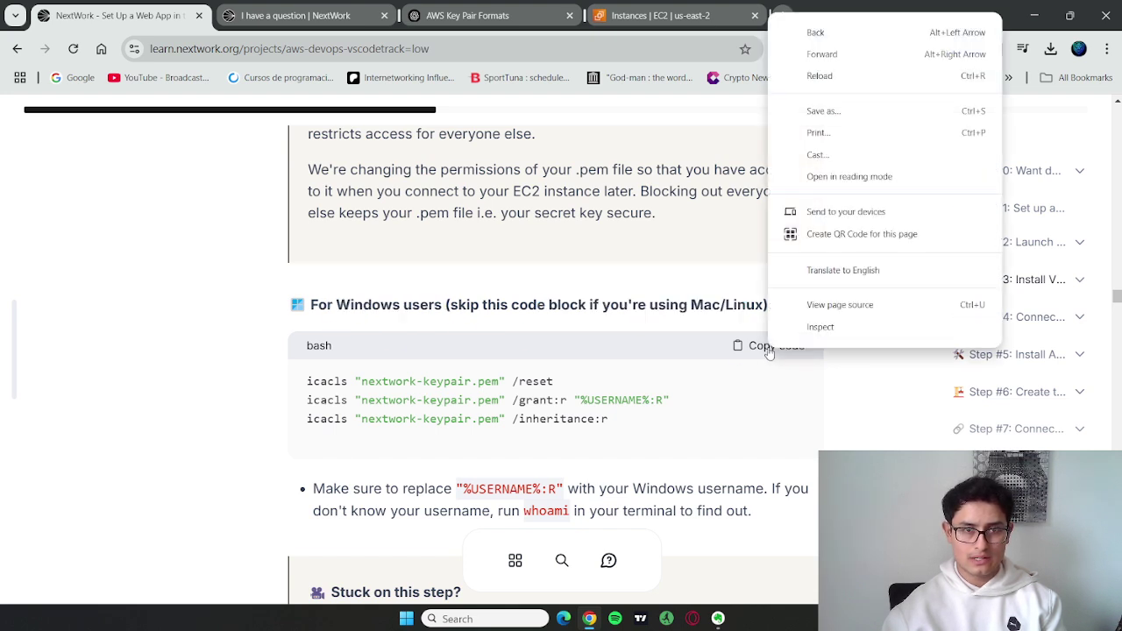
{"action": "left_click", "coordinate": [768, 347]}
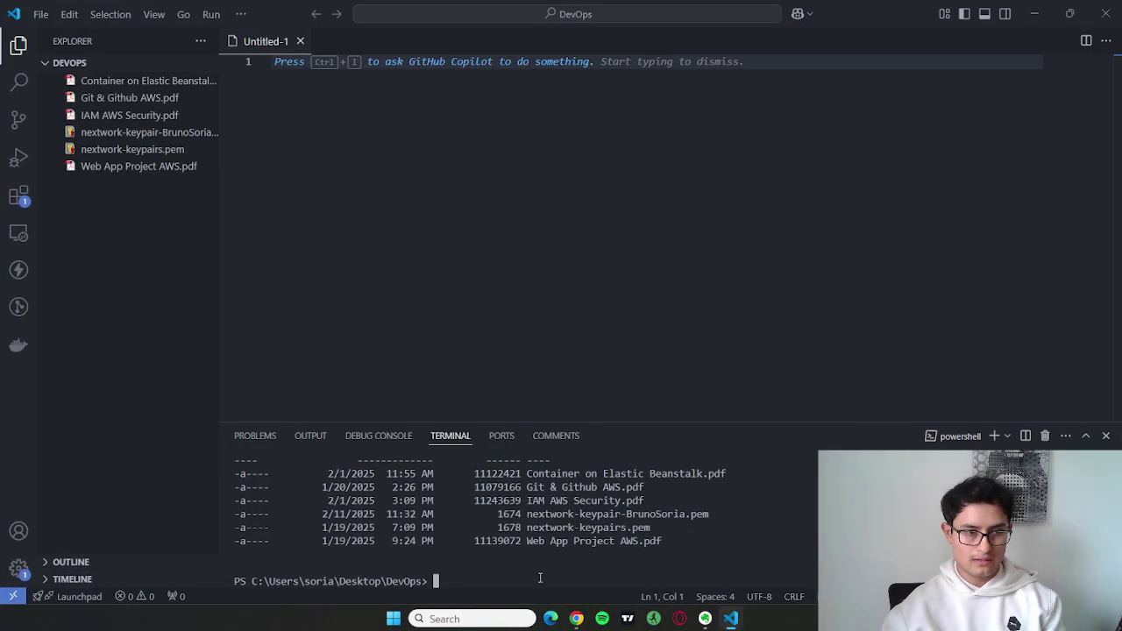
{"action": "key", "text": "ctrl+v"}
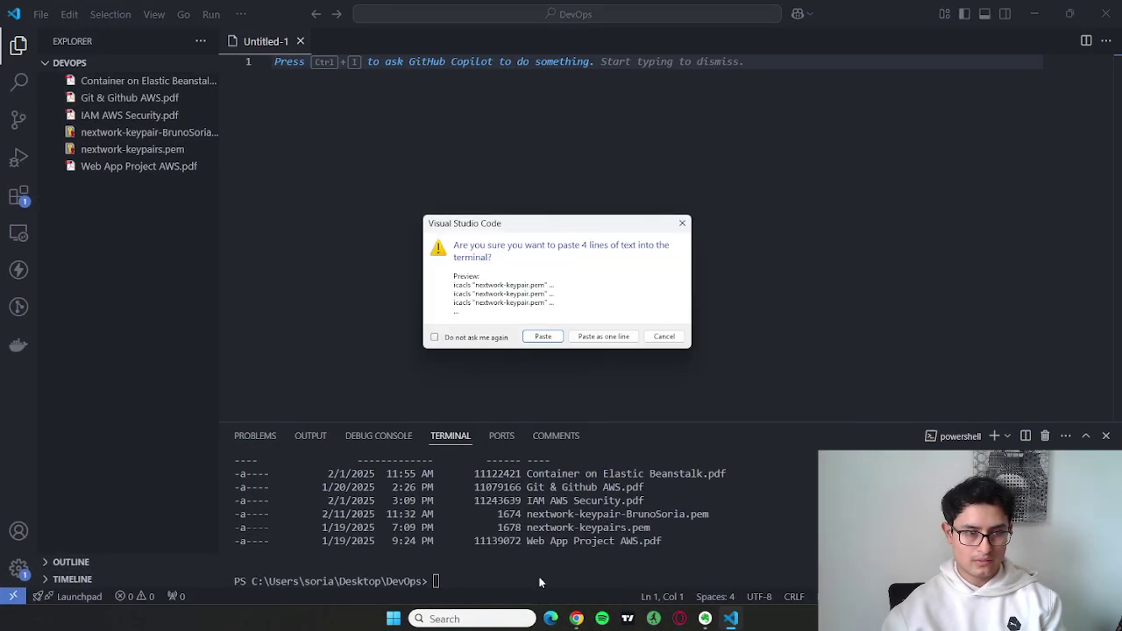
{"action": "left_click", "coordinate": [555, 338]}
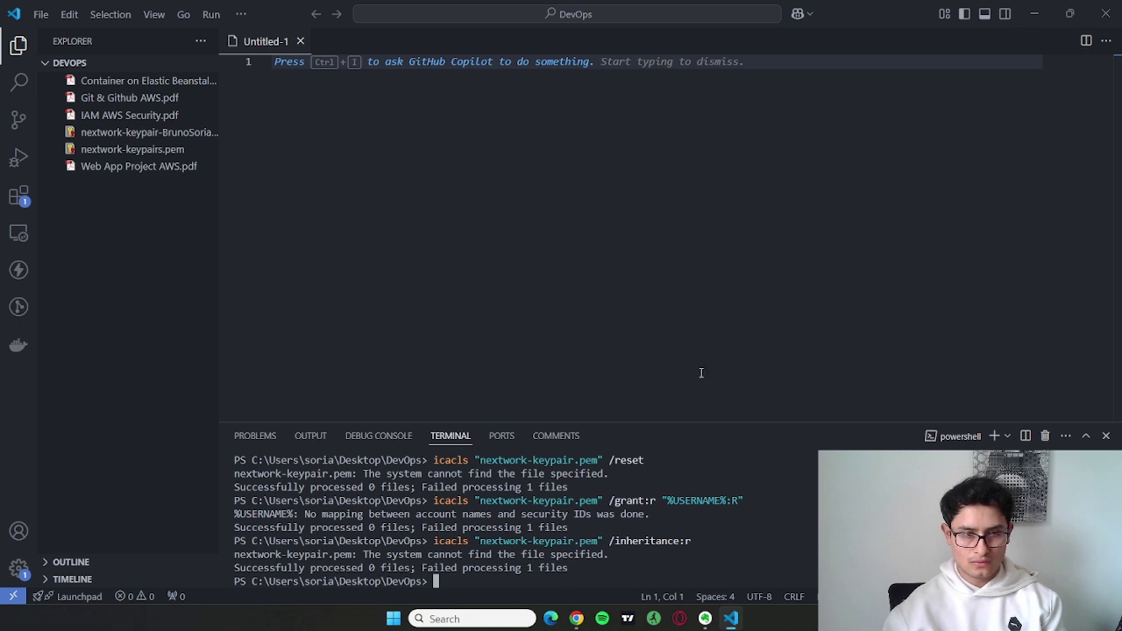
Step: Rerun the icacls /reset command with the file name corrected to the nextwork-keypair .pem file carrying the owner's name
{"action": "key", "text": "Up"}
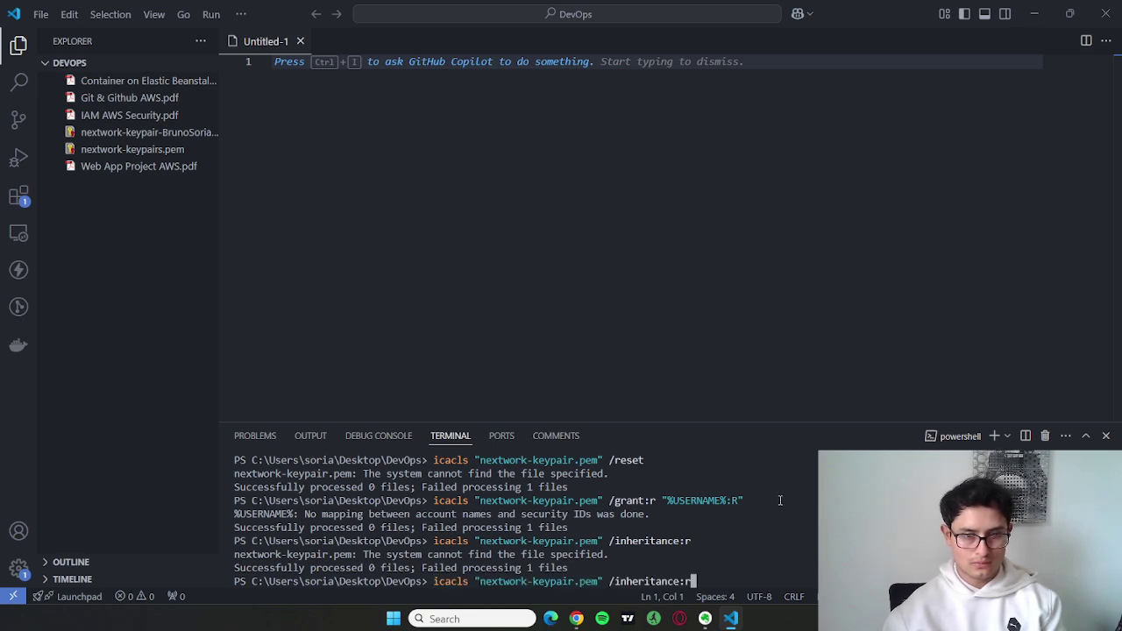
{"action": "key", "text": "Up"}
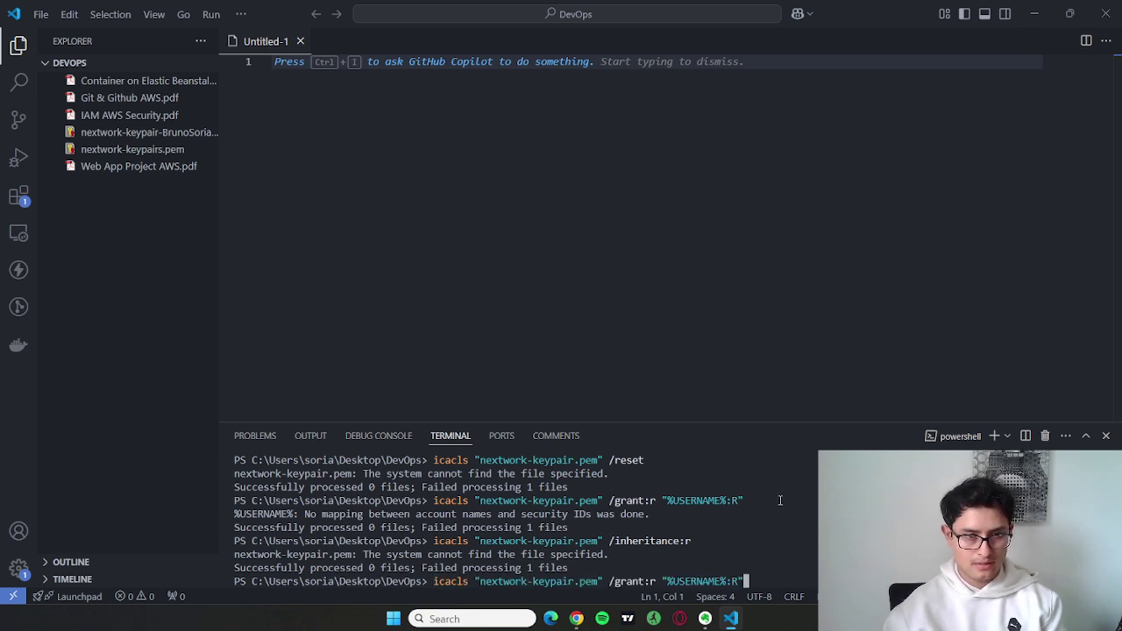
{"action": "key", "text": "Up"}
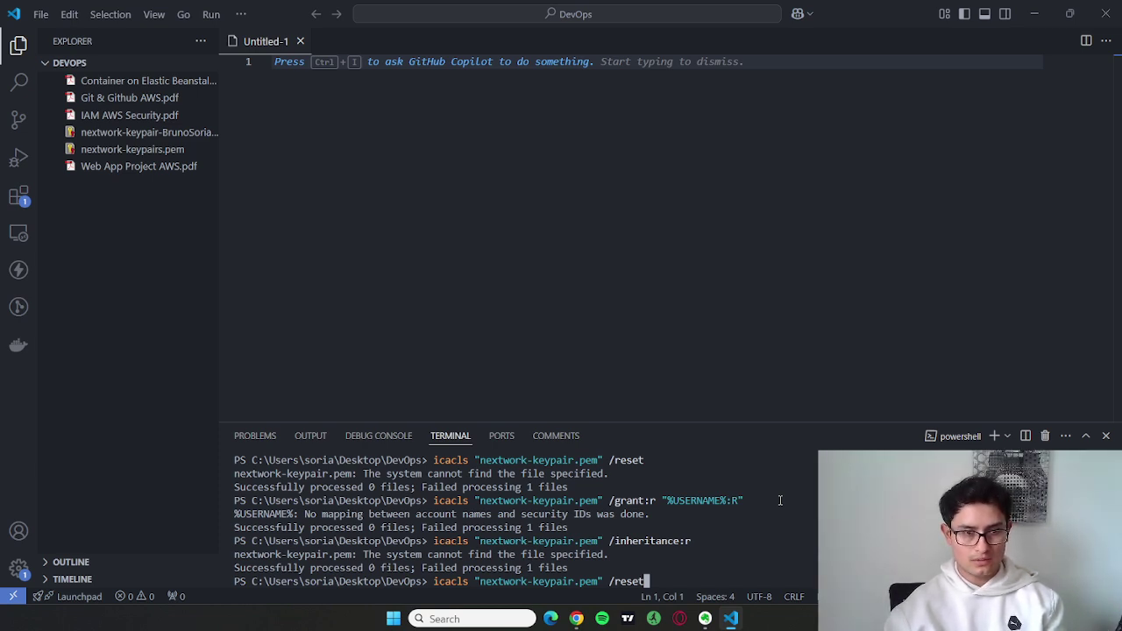
{"action": "key", "text": "Left"}
{"action": "key", "text": "Left"}
{"action": "key", "text": "Left"}
{"action": "key", "text": "Left"}
{"action": "key", "text": "Left"}
{"action": "key", "text": "Left"}
{"action": "key", "text": "Left"}
{"action": "key", "text": "Left"}
{"action": "key", "text": "Left"}
{"action": "key", "text": "Left"}
{"action": "key", "text": "Left"}
{"action": "key", "text": "Left"}
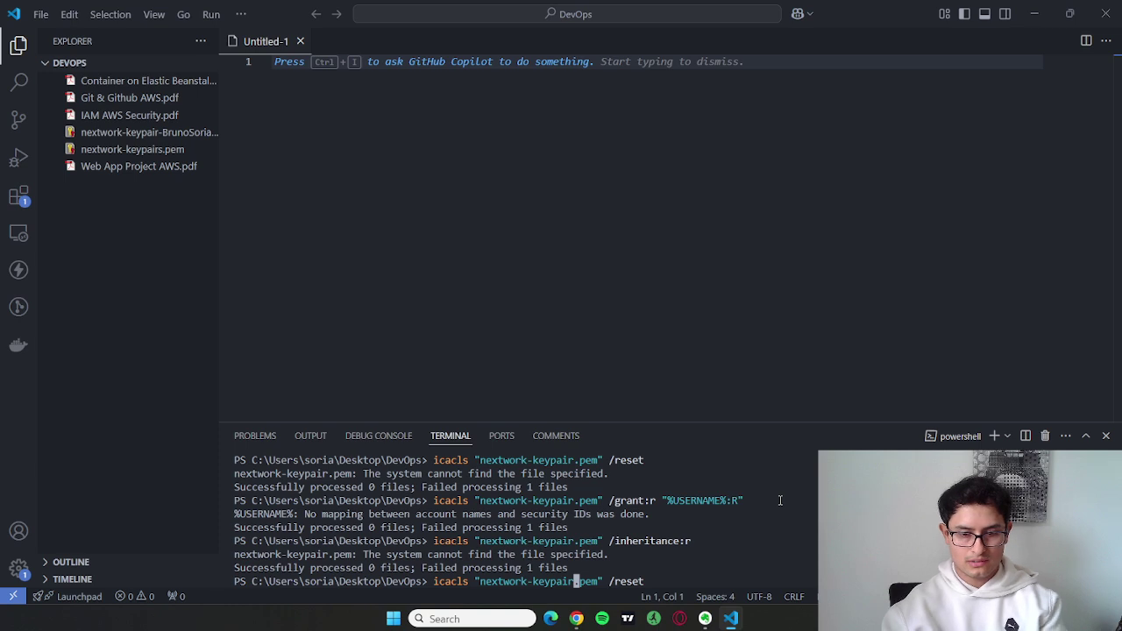
{"action": "type", "text": "-Bru"}
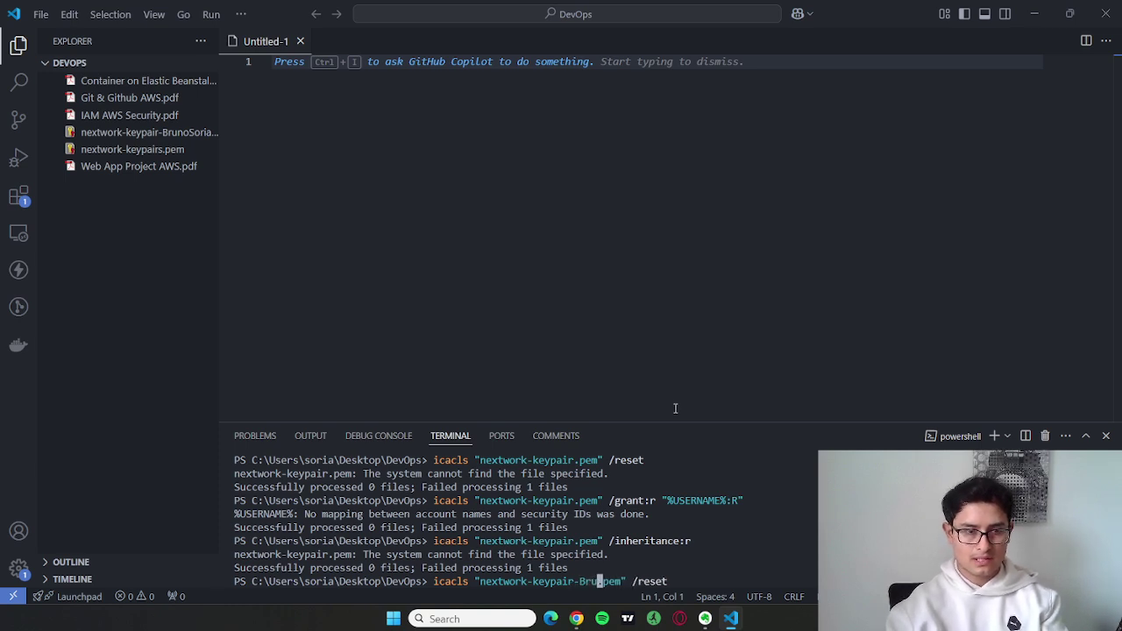
{"action": "type", "text": "noSoria"}
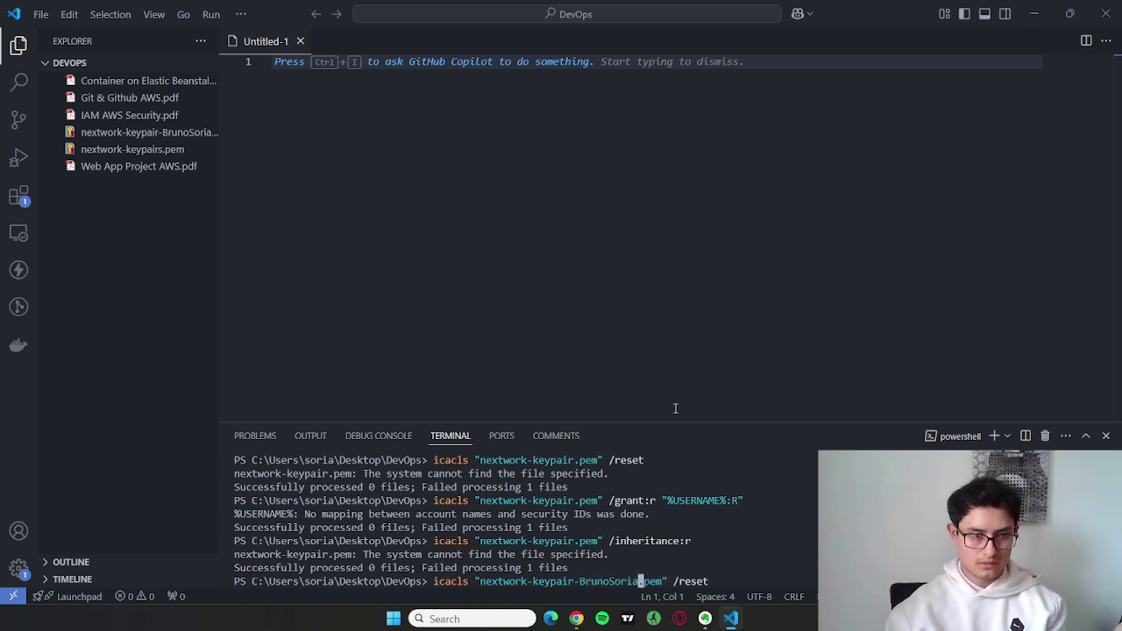
{"action": "key", "text": "Return"}
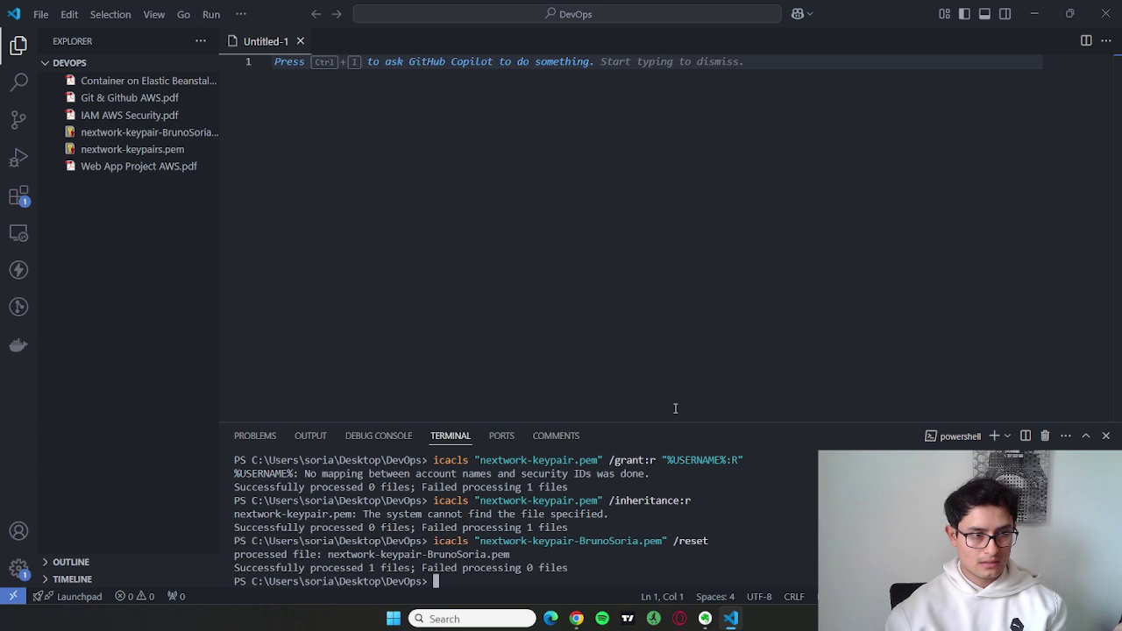
{"action": "left_click_drag", "start_coordinate": [274, 555], "coordinate": [399, 568]}
{"action": "left_click", "coordinate": [491, 579]}
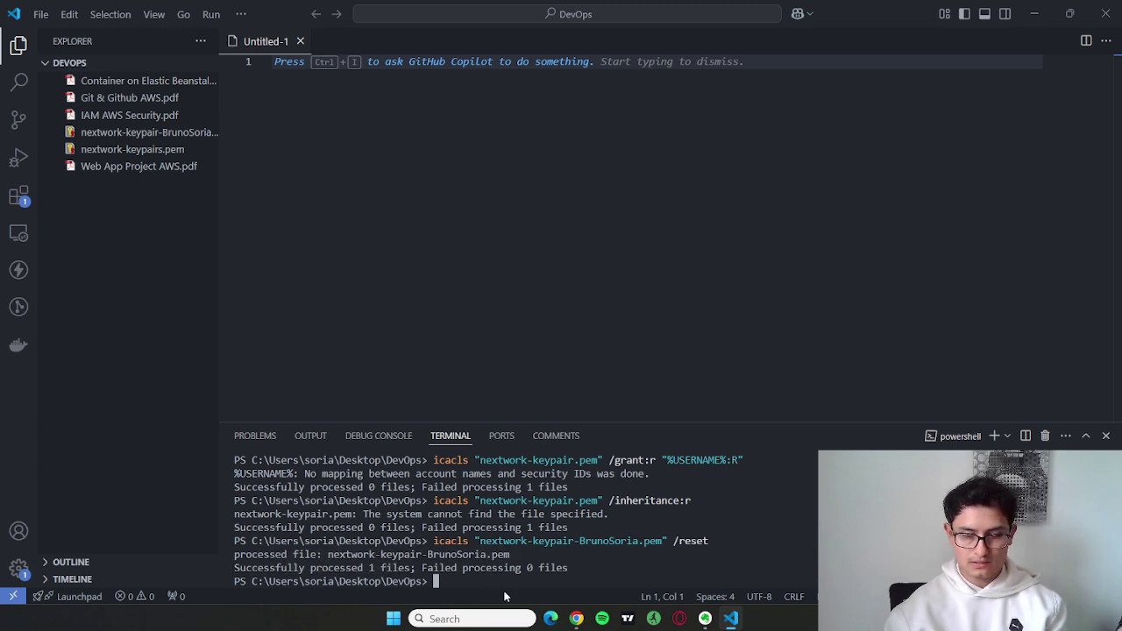
Step: Rerun the icacls /inheritance:r command with the owner's name added to the nextwork-keypair .pem file name
{"action": "key", "text": "Up"}
{"action": "key", "text": "Up"}
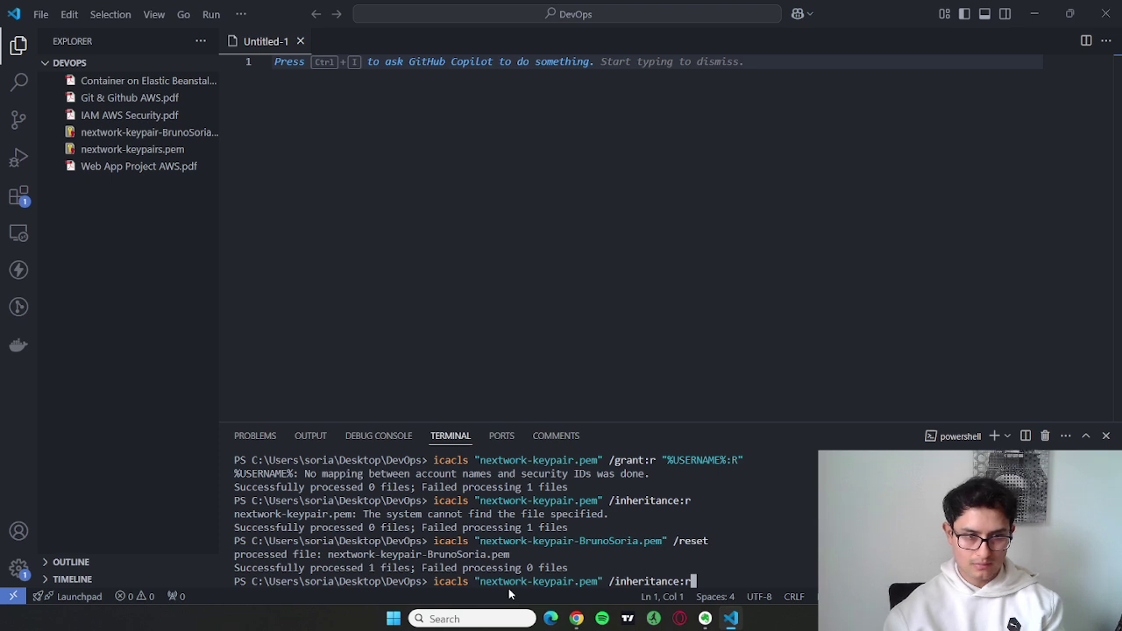
{"action": "key", "text": "Left"}
{"action": "key", "text": "Left"}
{"action": "key", "text": "Left"}
{"action": "key", "text": "Left"}
{"action": "key", "text": "Left"}
{"action": "key", "text": "Left"}
{"action": "key", "text": "Left"}
{"action": "key", "text": "Left"}
{"action": "key", "text": "Left"}
{"action": "key", "text": "Left"}
{"action": "key", "text": "Left"}
{"action": "key", "text": "Left"}
{"action": "key", "text": "Left"}
{"action": "key", "text": "Left"}
{"action": "key", "text": "Left"}
{"action": "key", "text": "Left"}
{"action": "key", "text": "Left"}
{"action": "key", "text": "Left"}
{"action": "key", "text": "Left"}
{"action": "key", "text": "Left"}
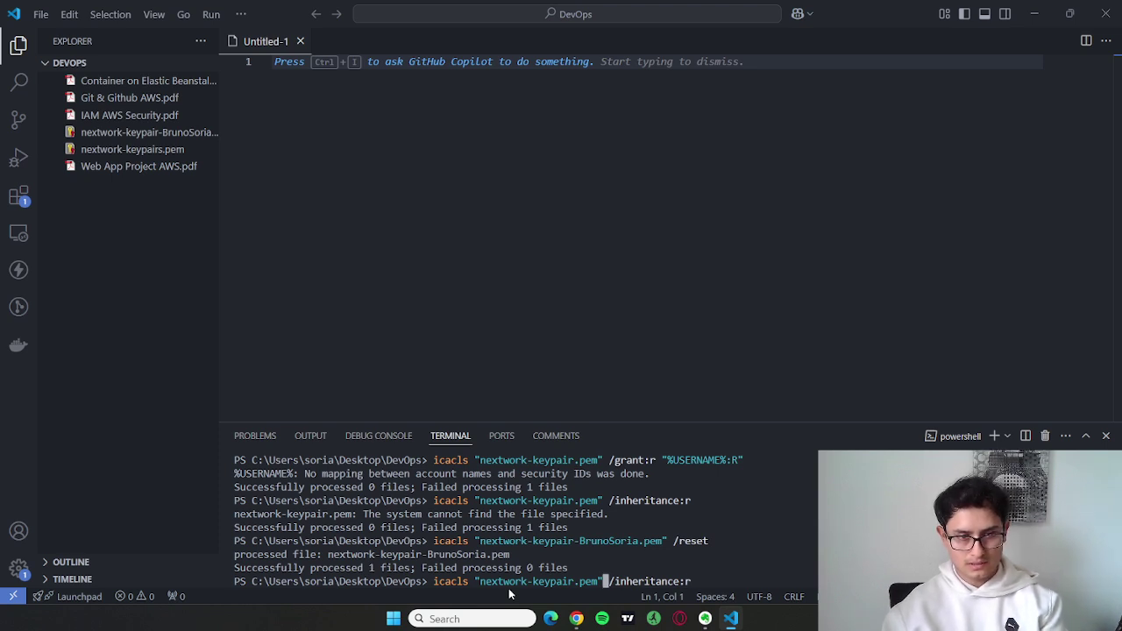
{"action": "key", "text": "Right"}
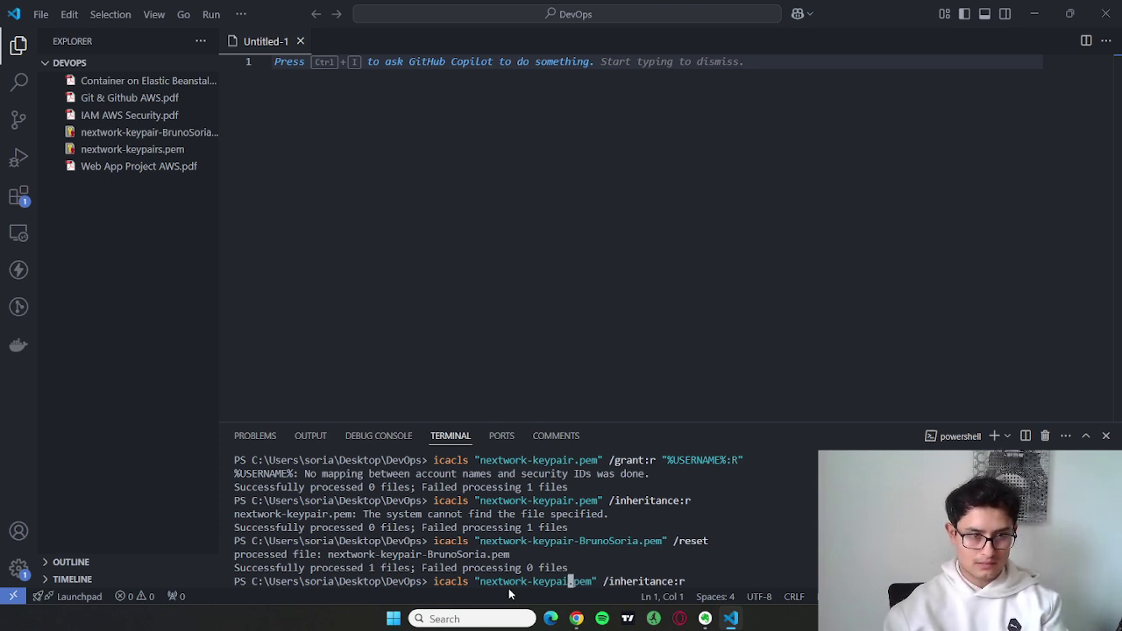
{"action": "type", "text": "-Bruno"}
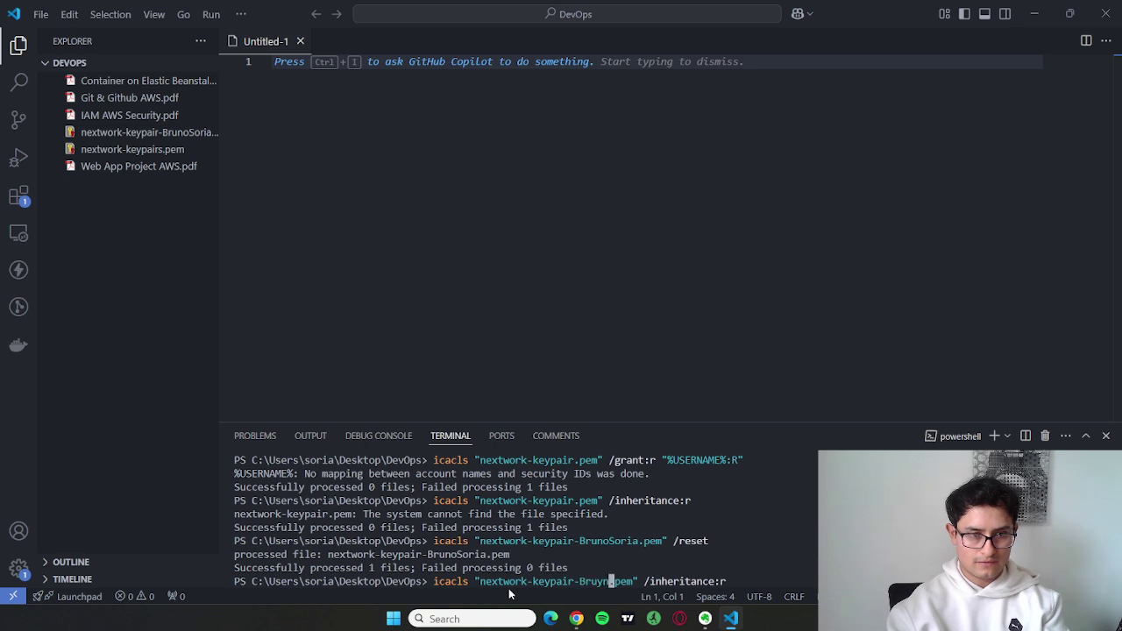
{"action": "type", "text": "Soria"}
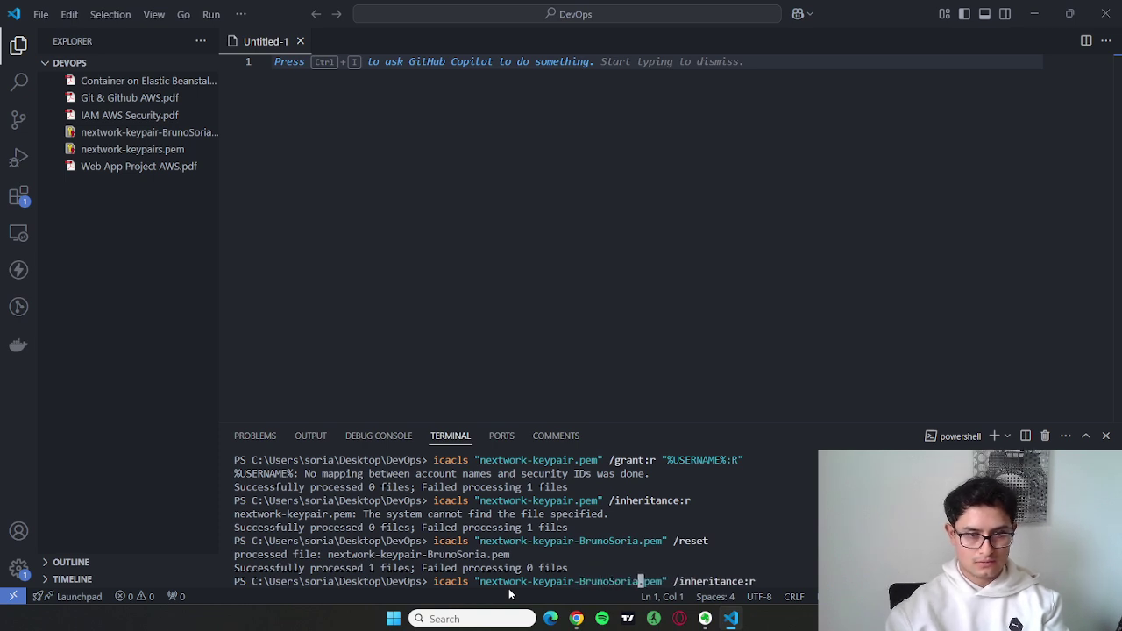
{"action": "key", "text": "Return"}
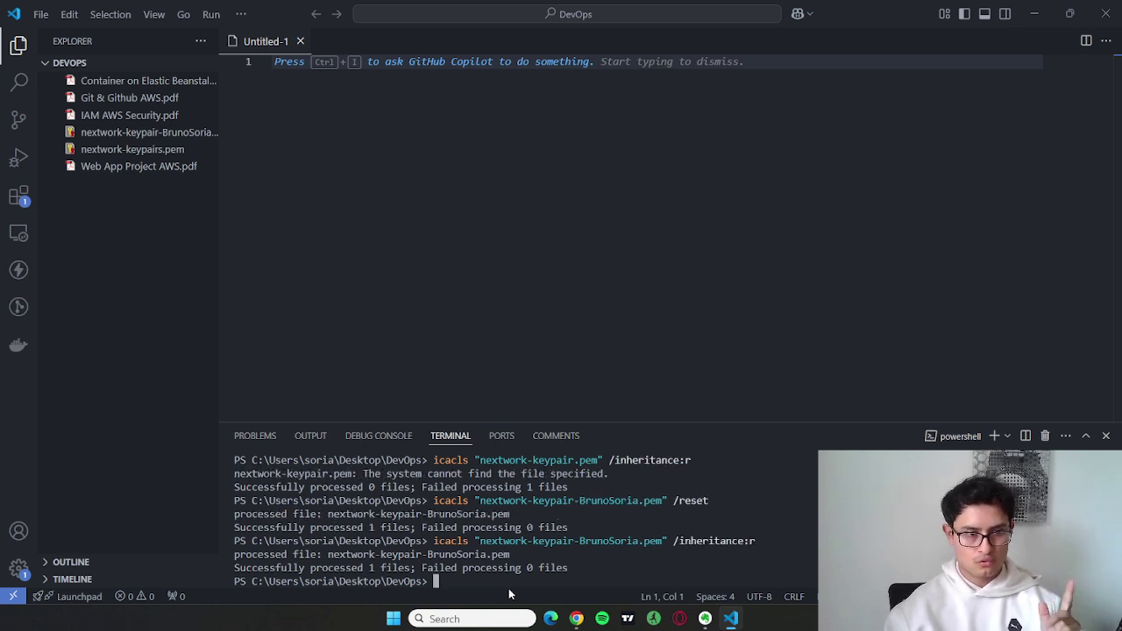
Step: Recall the icacls /grant:r command in the terminal and remove the %USERNAME% placeholder, keeping the :R part
{"action": "key", "text": "Up"}
{"action": "key", "text": "Up"}
{"action": "key", "text": "Up"}
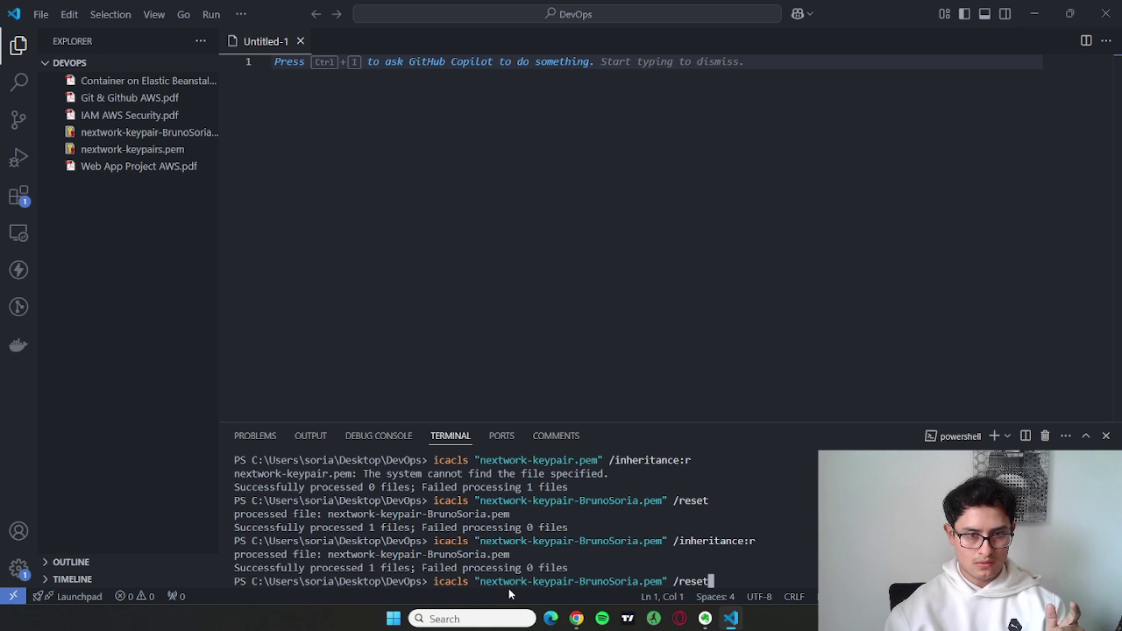
{"action": "key", "text": "Down"}
{"action": "key", "text": "Down"}
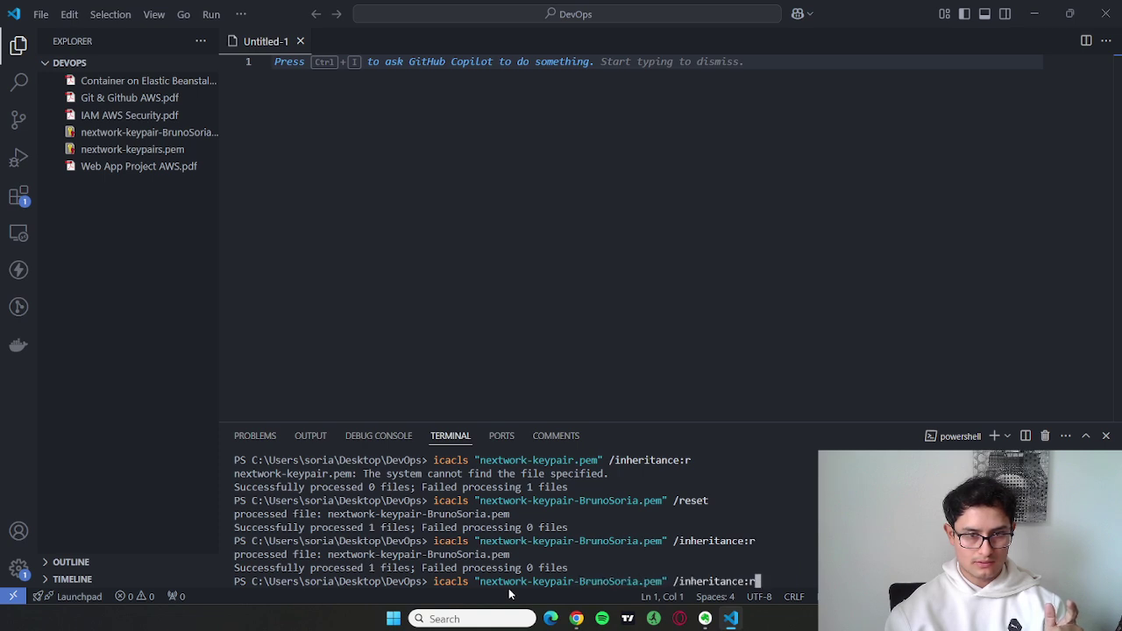
{"action": "key", "text": "Up"}
{"action": "key", "text": "Up"}
{"action": "key", "text": "Up"}
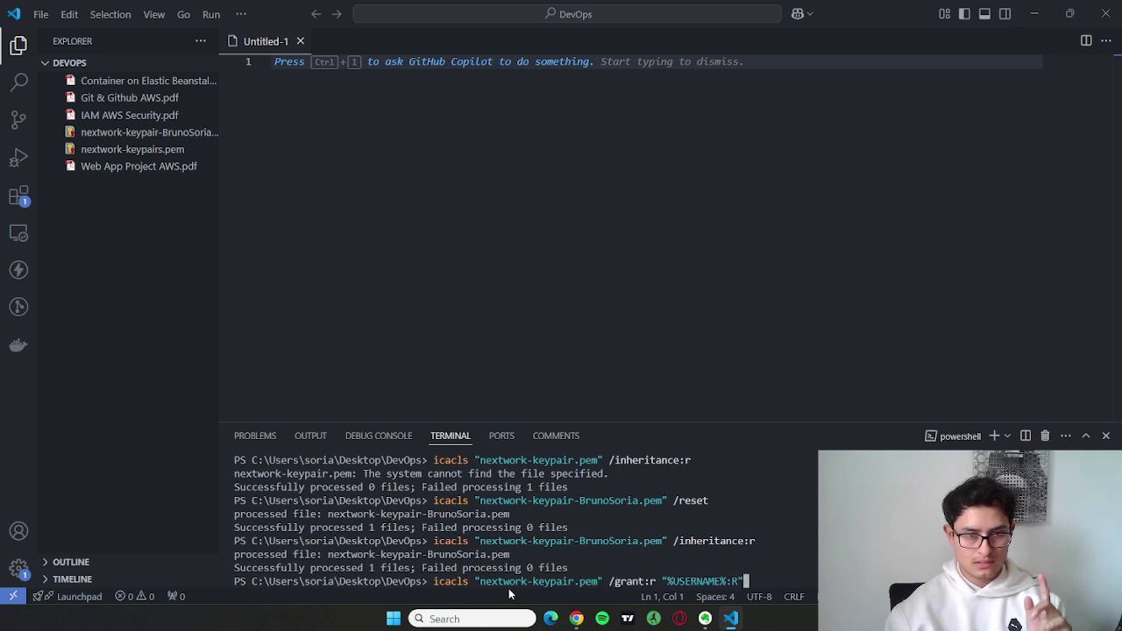
{"action": "key", "text": "Left"}
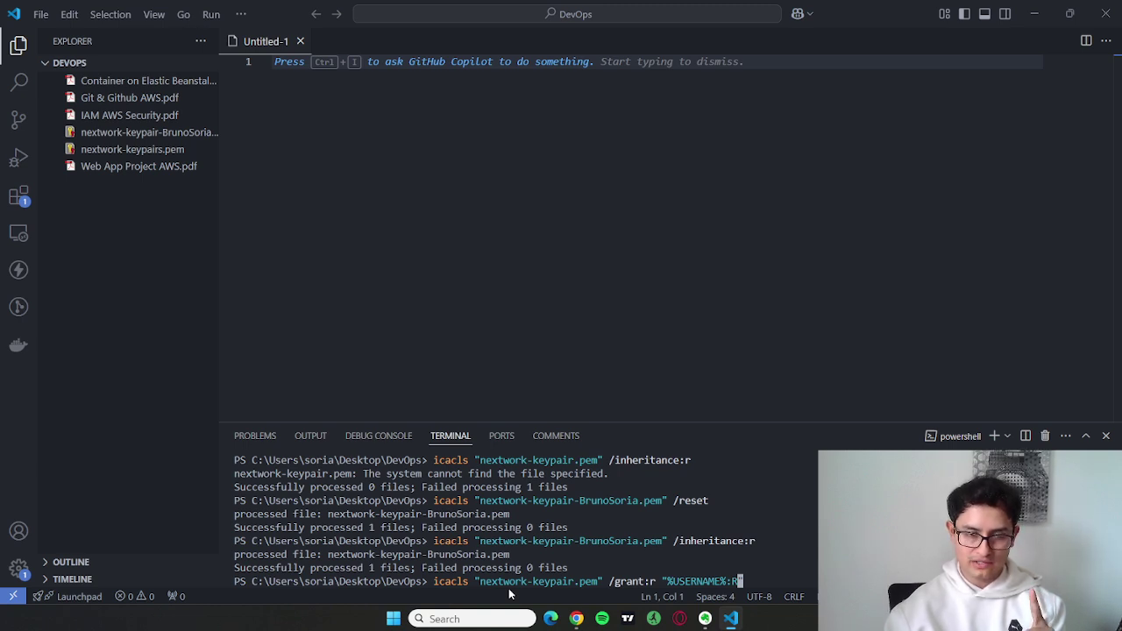
{"action": "key", "text": "Left"}
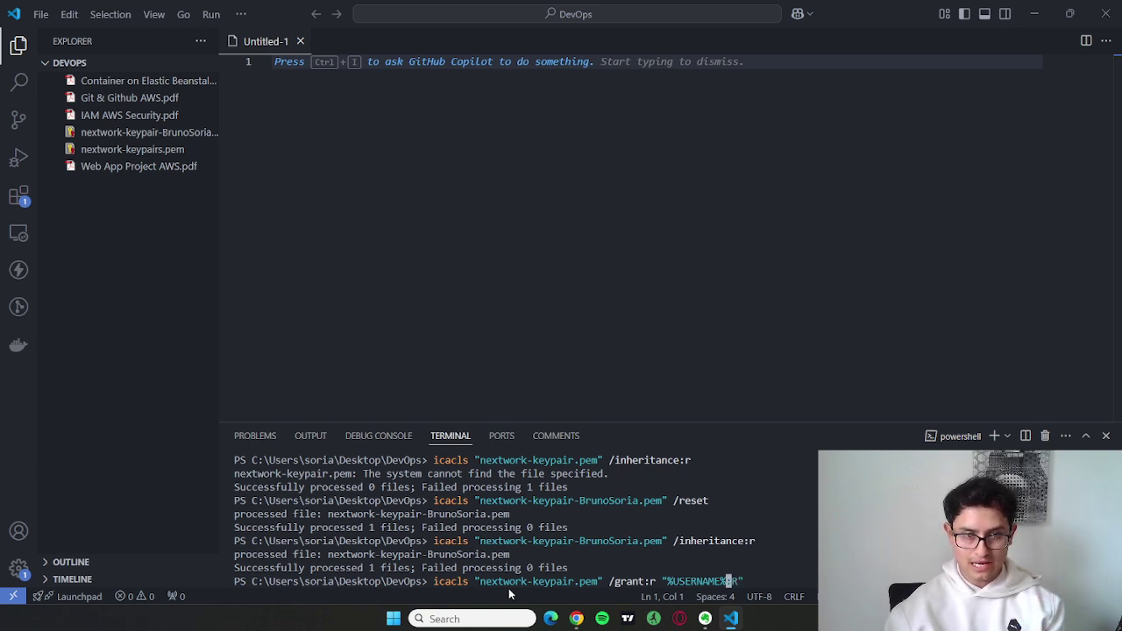
{"action": "key", "text": "Right"}
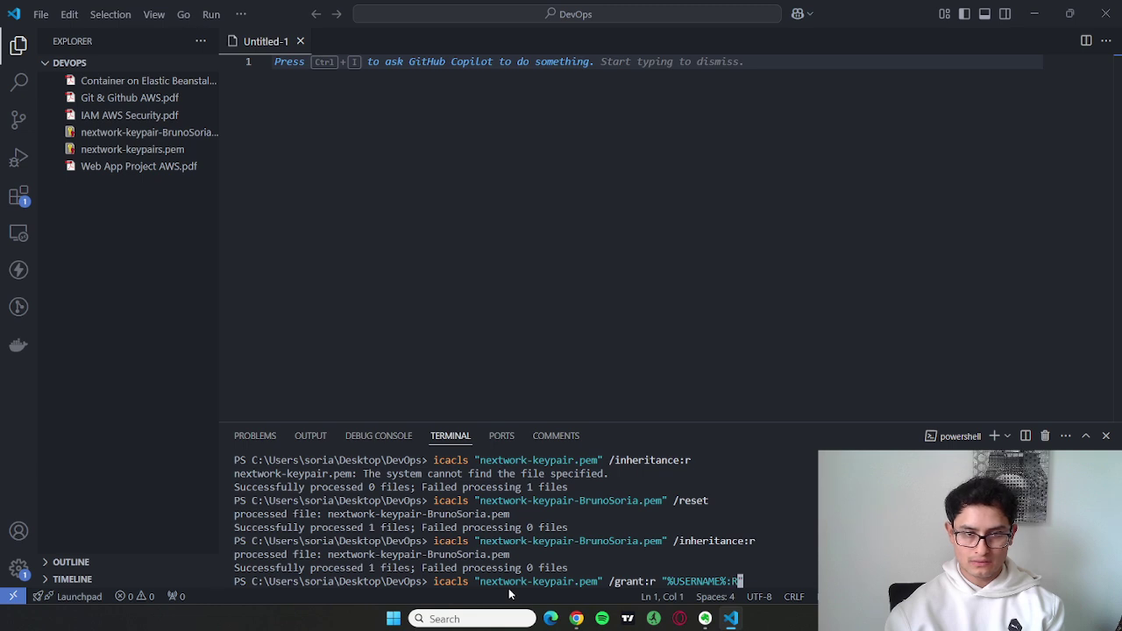
{"action": "key", "text": "Left"}
{"action": "key", "text": "Left"}
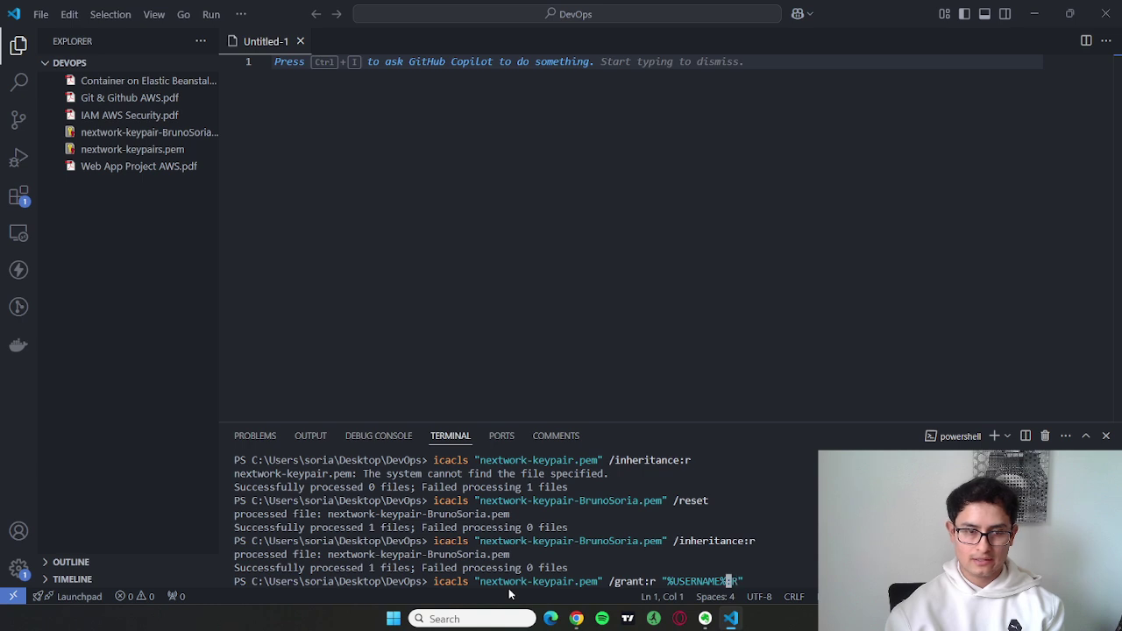
{"action": "key", "text": "ctrl+BackSpace"}
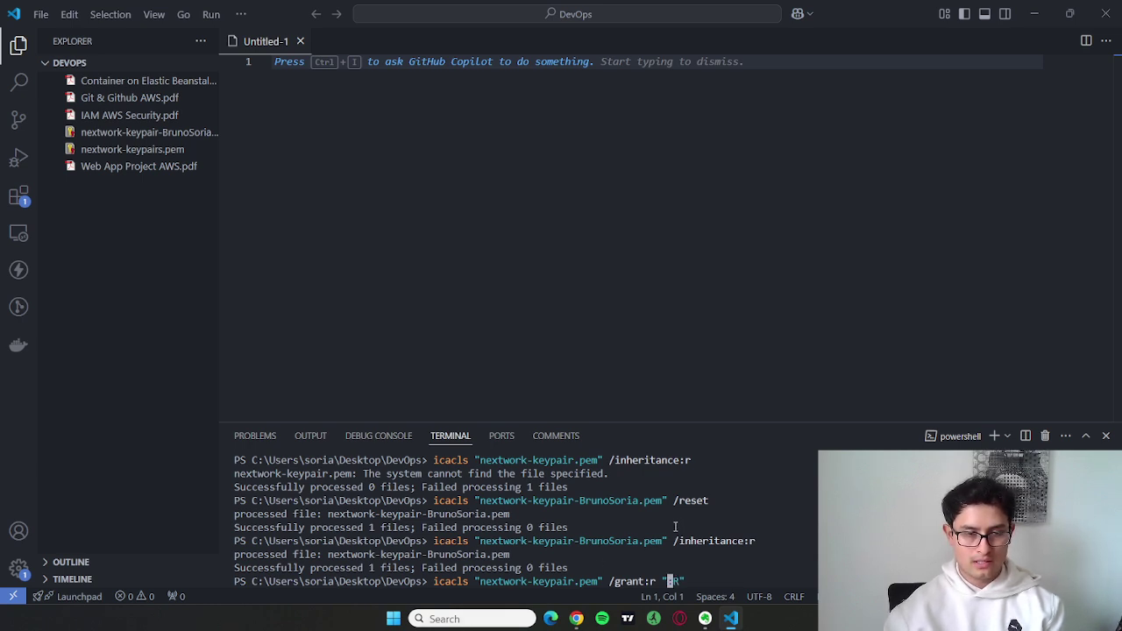
Step: Get the Windows account name by running whoami in Command Prompt, and paste it before :R in the VSCode /grant:r command
{"action": "left_click", "coordinate": [490, 618]}
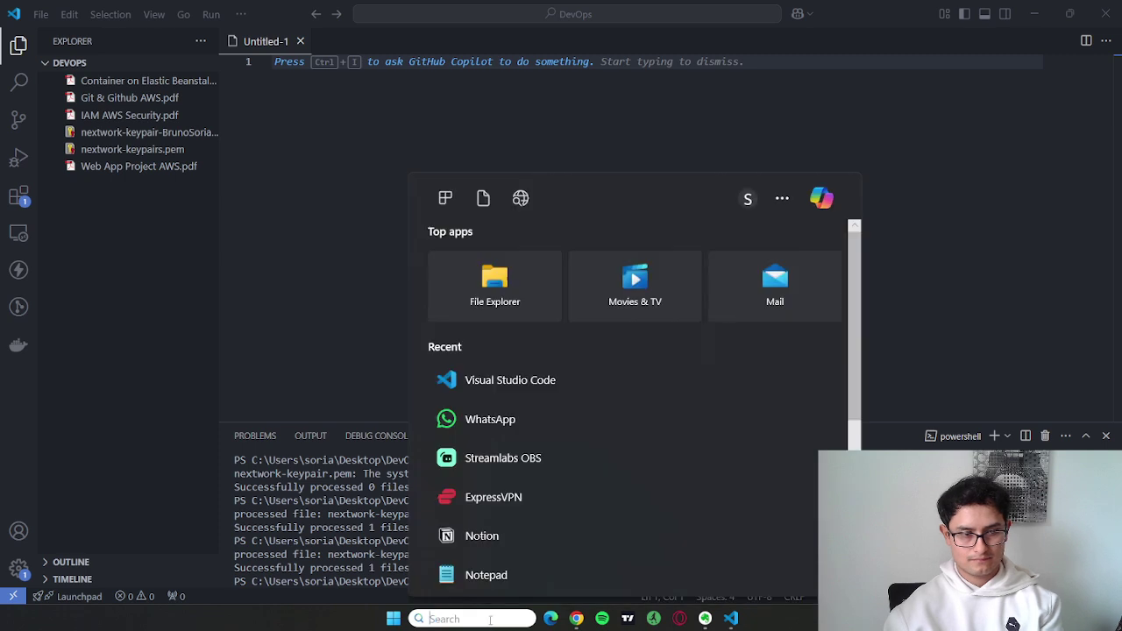
{"action": "type", "text": "cmd"}
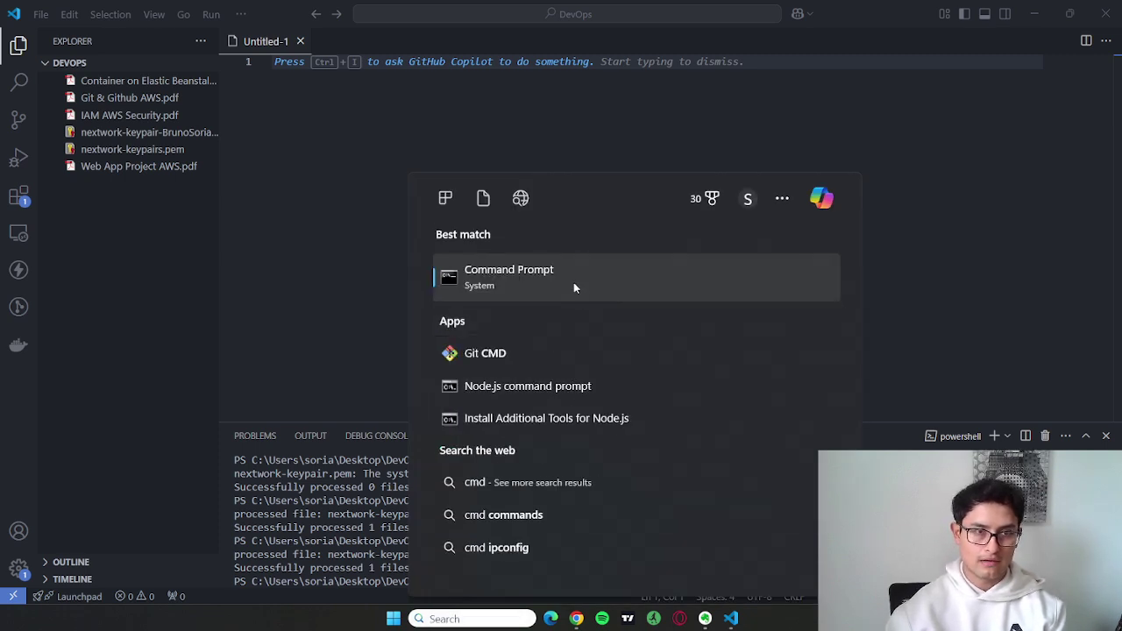
{"action": "left_click", "coordinate": [574, 288]}
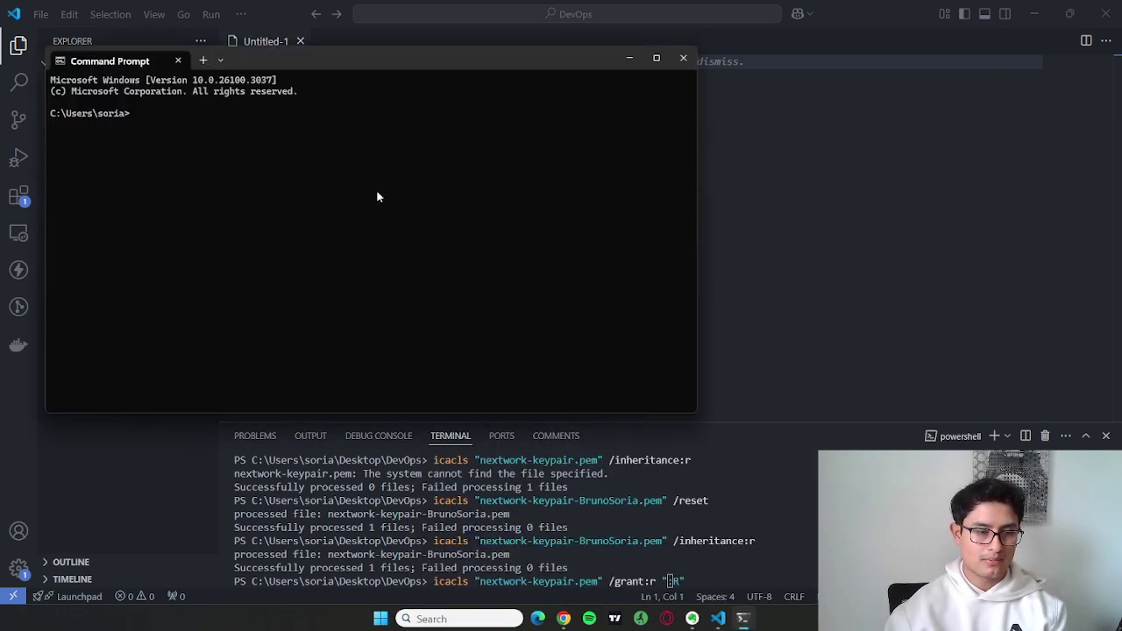
{"action": "type", "text": "whoami"}
{"action": "key", "text": "Return"}
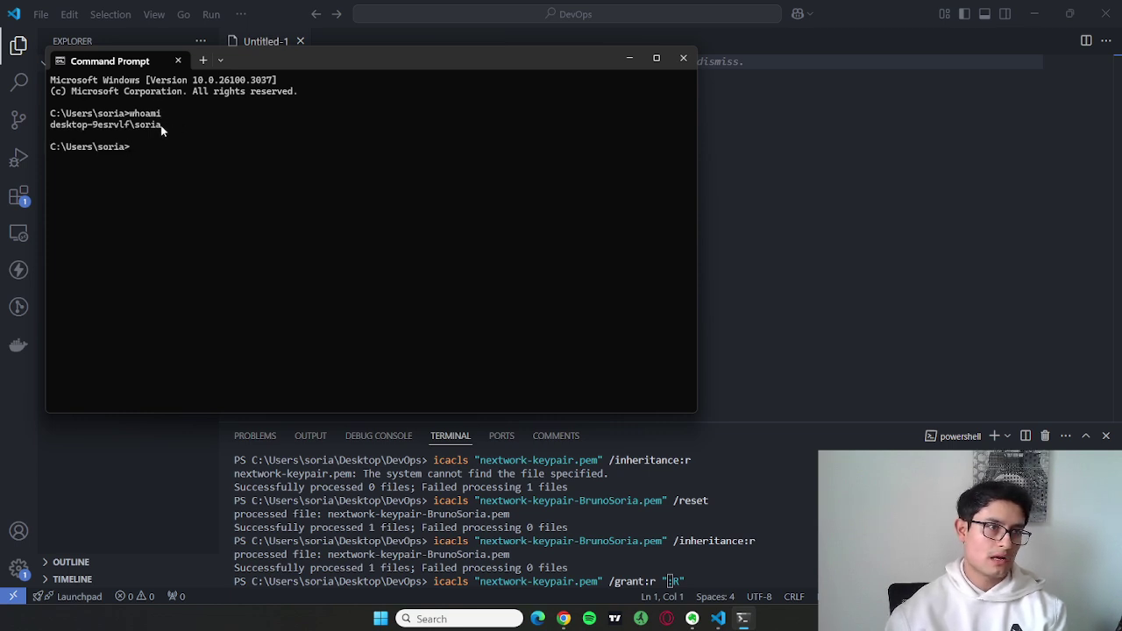
{"action": "left_click_drag", "start_coordinate": [164, 124], "coordinate": [53, 127]}
{"action": "key", "text": "ctrl+c"}
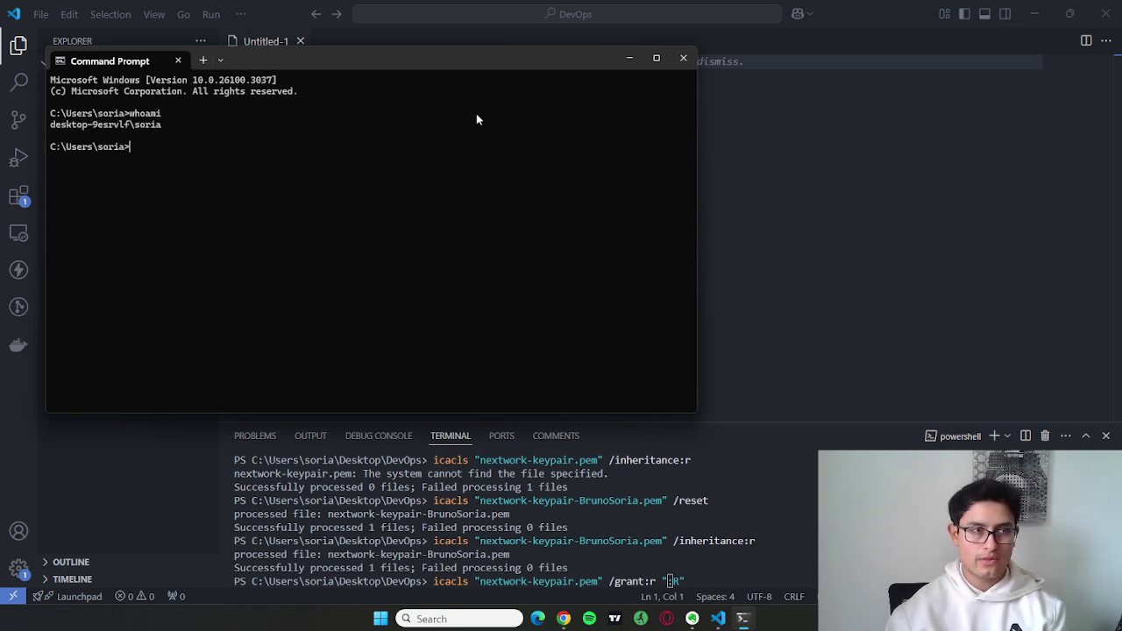
{"action": "left_click", "coordinate": [628, 57]}
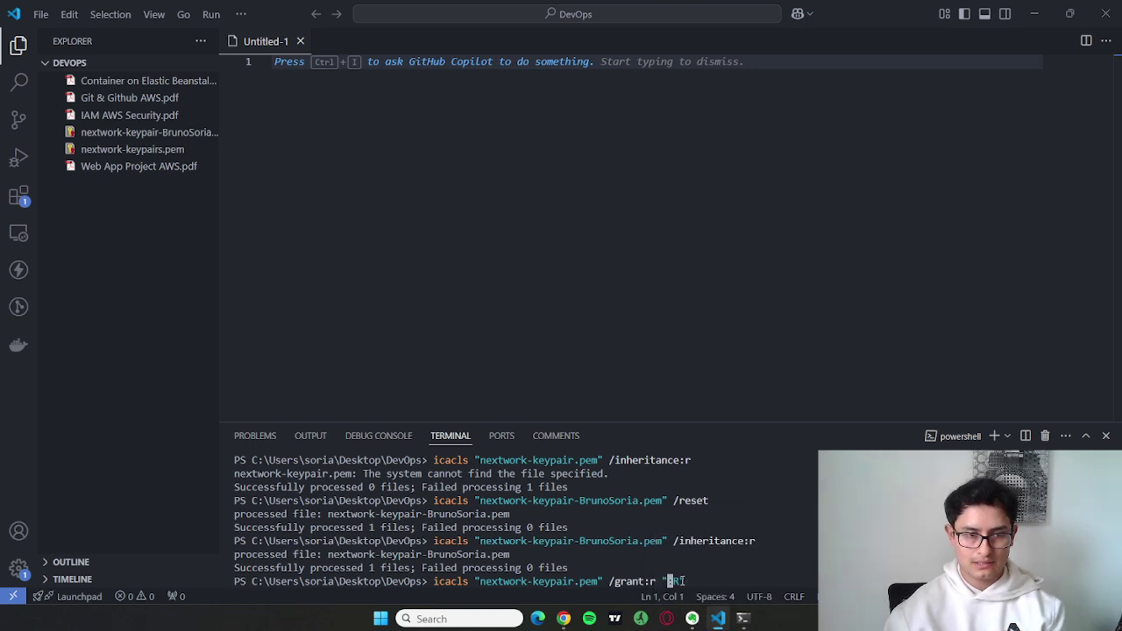
{"action": "key", "text": "ctrl+v"}
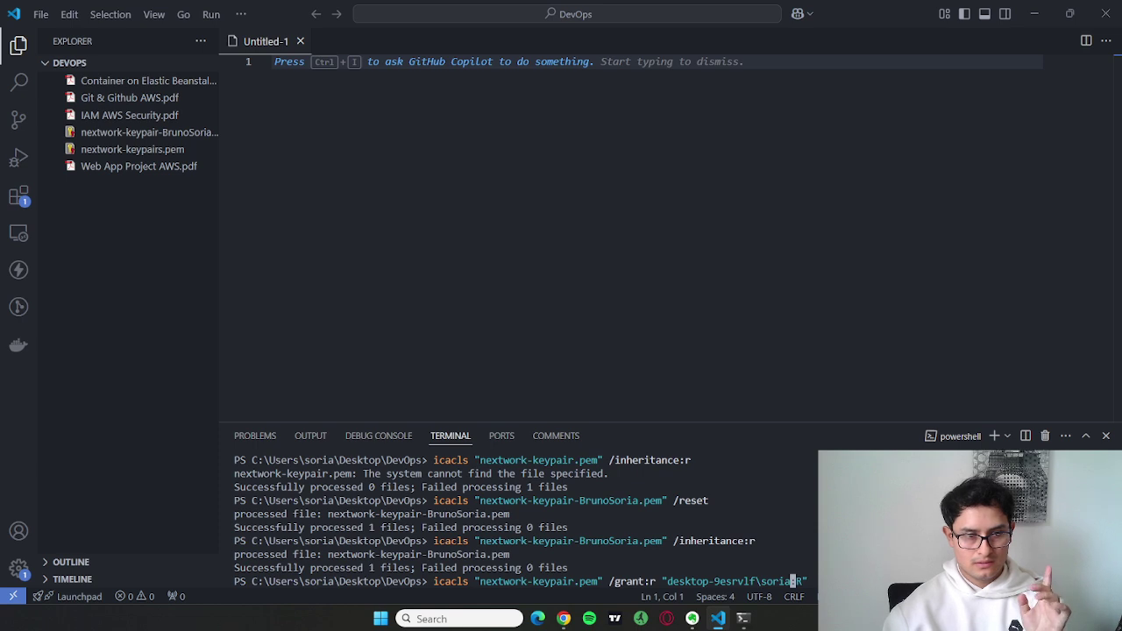
Step: Add the owner's name to the nextwork-keypair .pem file name in the /grant:r command and run it
{"action": "key", "text": "Left"}
{"action": "key", "text": "Left"}
{"action": "key", "text": "Left"}
{"action": "key", "text": "Left"}
{"action": "key", "text": "Left"}
{"action": "key", "text": "Left"}
{"action": "key", "text": "Left"}
{"action": "key", "text": "Left"}
{"action": "key", "text": "Left"}
{"action": "key", "text": "Left"}
{"action": "key", "text": "Left"}
{"action": "key", "text": "Left"}
{"action": "key", "text": "Left"}
{"action": "key", "text": "Left"}
{"action": "key", "text": "Left"}
{"action": "key", "text": "Left"}
{"action": "key", "text": "Left"}
{"action": "key", "text": "Left"}
{"action": "key", "text": "Left"}
{"action": "key", "text": "Left"}
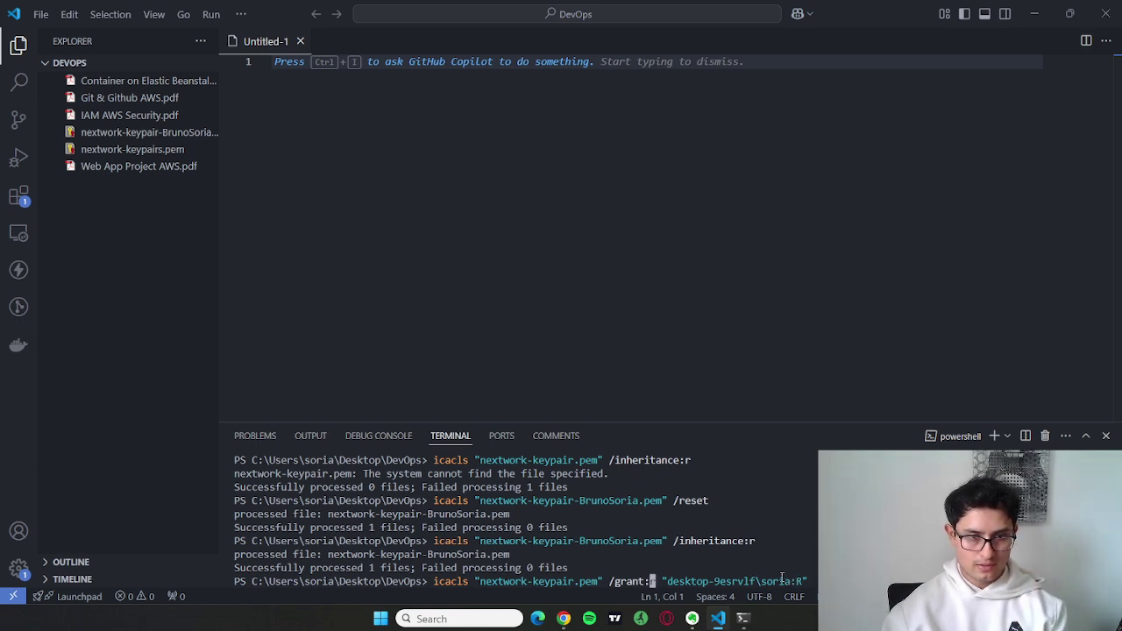
{"action": "key", "text": "Left"}
{"action": "key", "text": "Left"}
{"action": "key", "text": "Left"}
{"action": "key", "text": "Left"}
{"action": "key", "text": "BackSpace"}
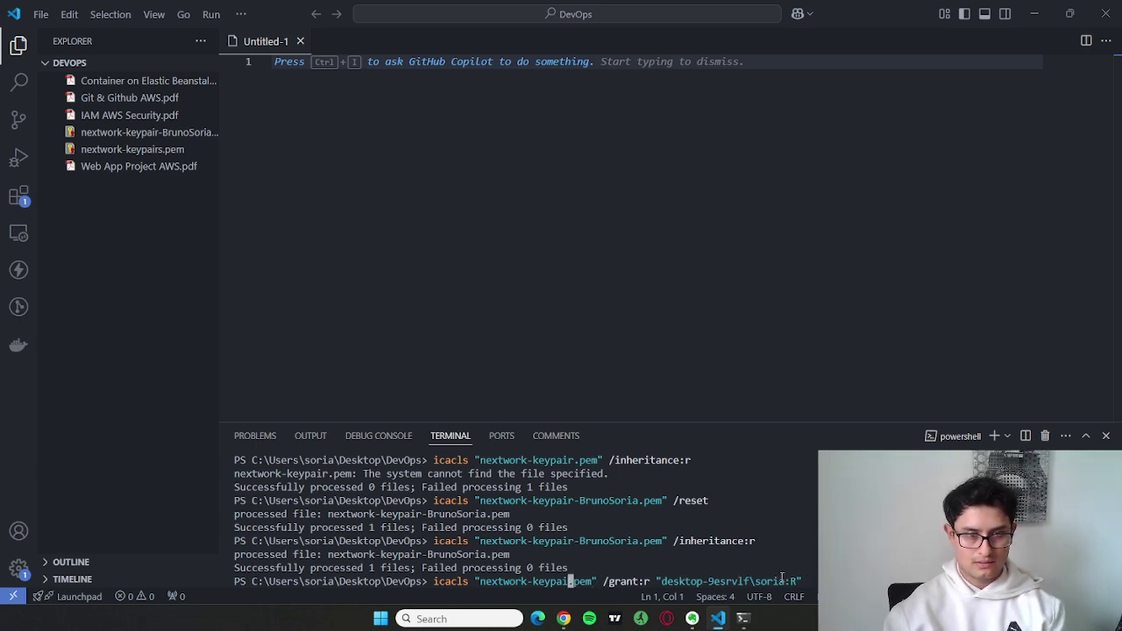
{"action": "type", "text": "r-BrunoSoria.pem\" /gr"}
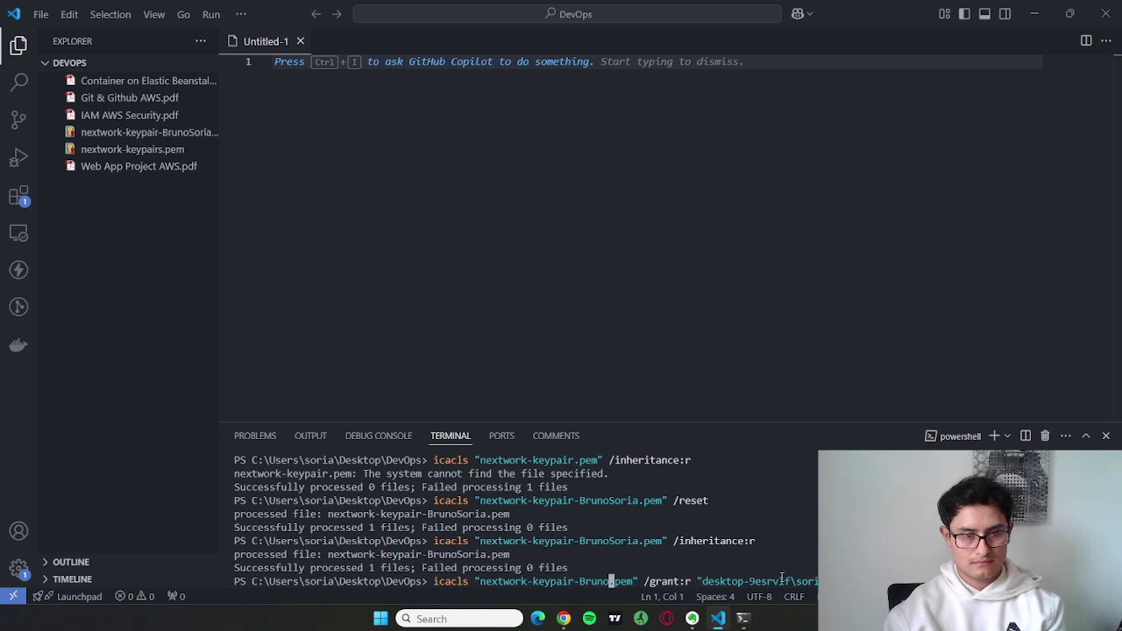
{"action": "type", "text": "a"}
{"action": "key", "text": "Return"}
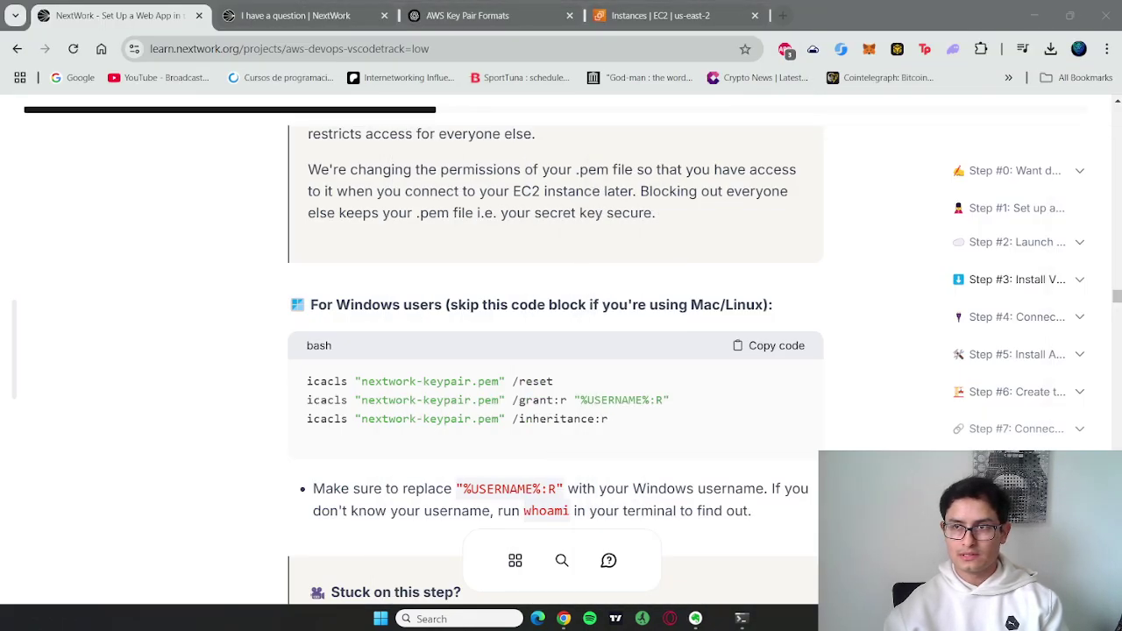
Step: On the NextWork page, read the note about replacing "%USERNAME%:R" with the Windows username and finding it with whoami
{"action": "scroll", "coordinate": [525, 432], "scroll_direction": "down", "scroll_amount": 2}
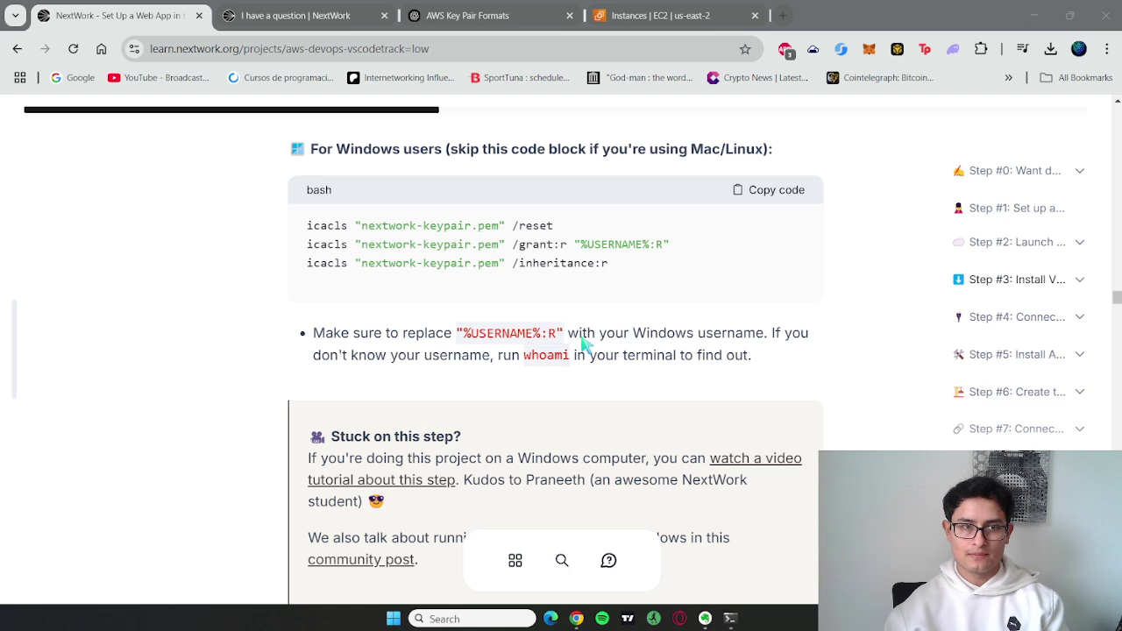
{"action": "left_click_drag", "start_coordinate": [582, 340], "coordinate": [768, 335]}
{"action": "left_click", "coordinate": [684, 337]}
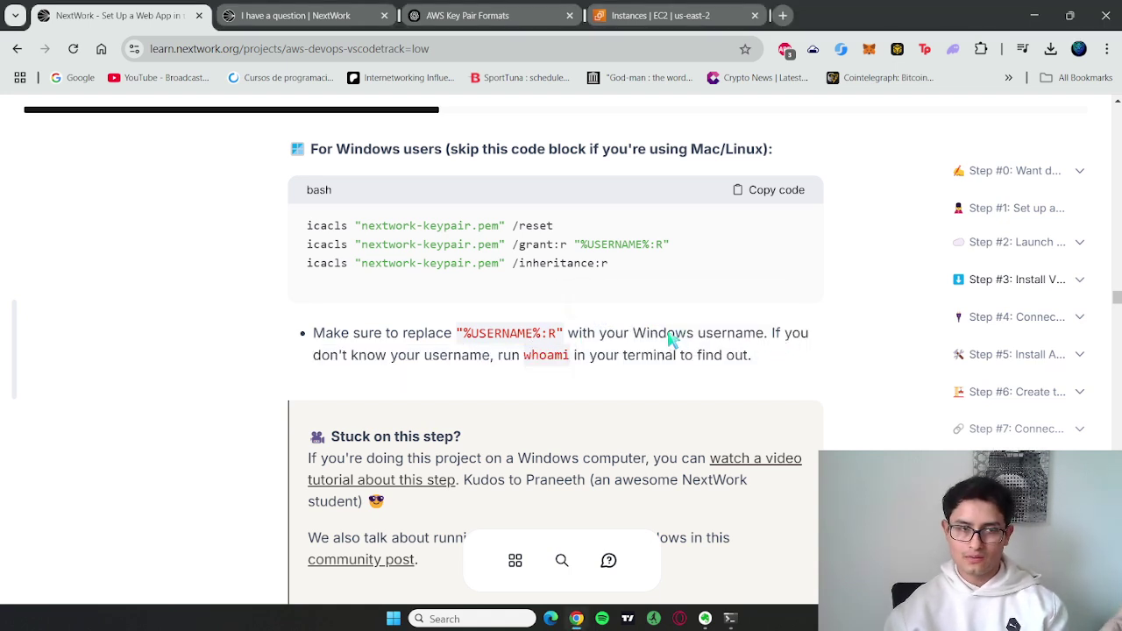
{"action": "double_click", "coordinate": [446, 337]}
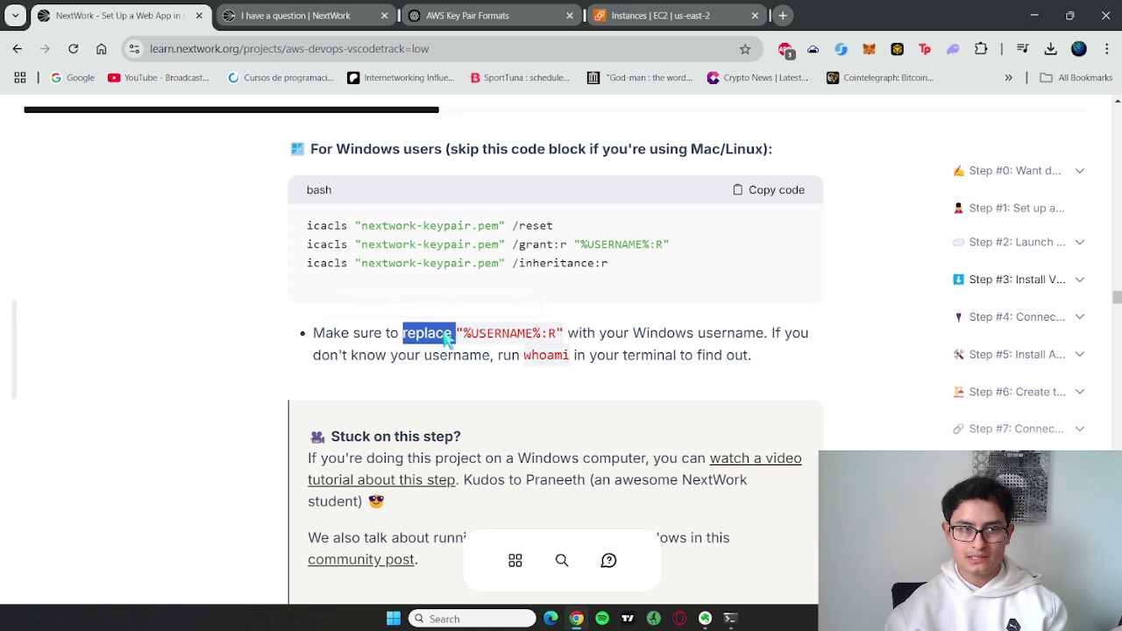
{"action": "left_click", "coordinate": [481, 343]}
{"action": "left_click_drag", "start_coordinate": [560, 345], "coordinate": [463, 343]}
{"action": "left_click", "coordinate": [535, 342]}
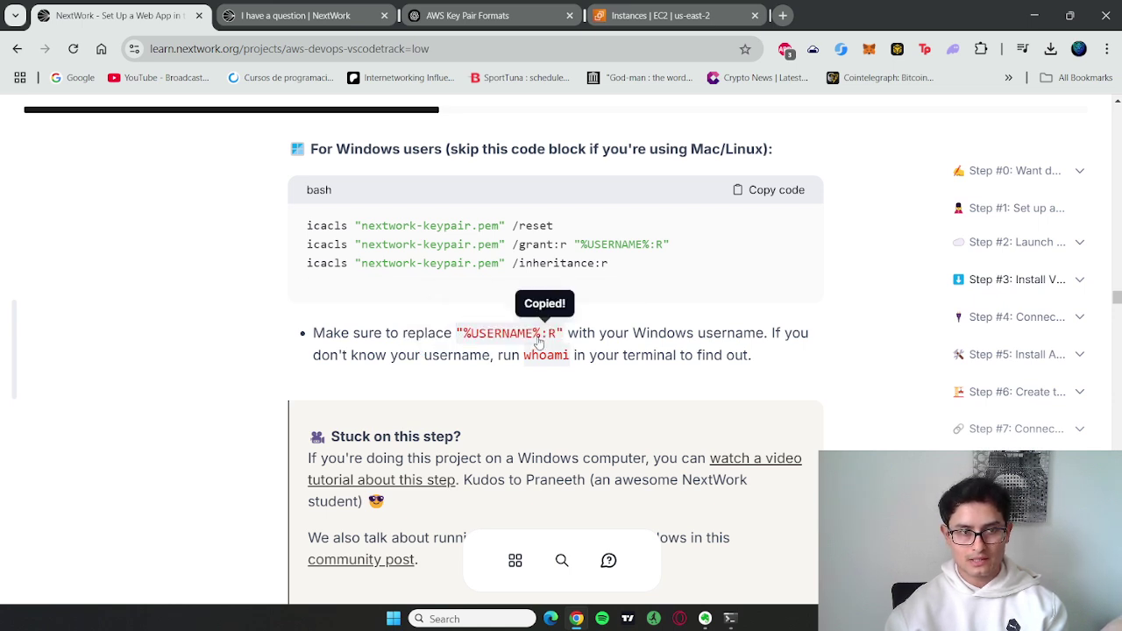
{"action": "left_click_drag", "start_coordinate": [538, 342], "coordinate": [464, 343]}
{"action": "left_click", "coordinate": [592, 355]}
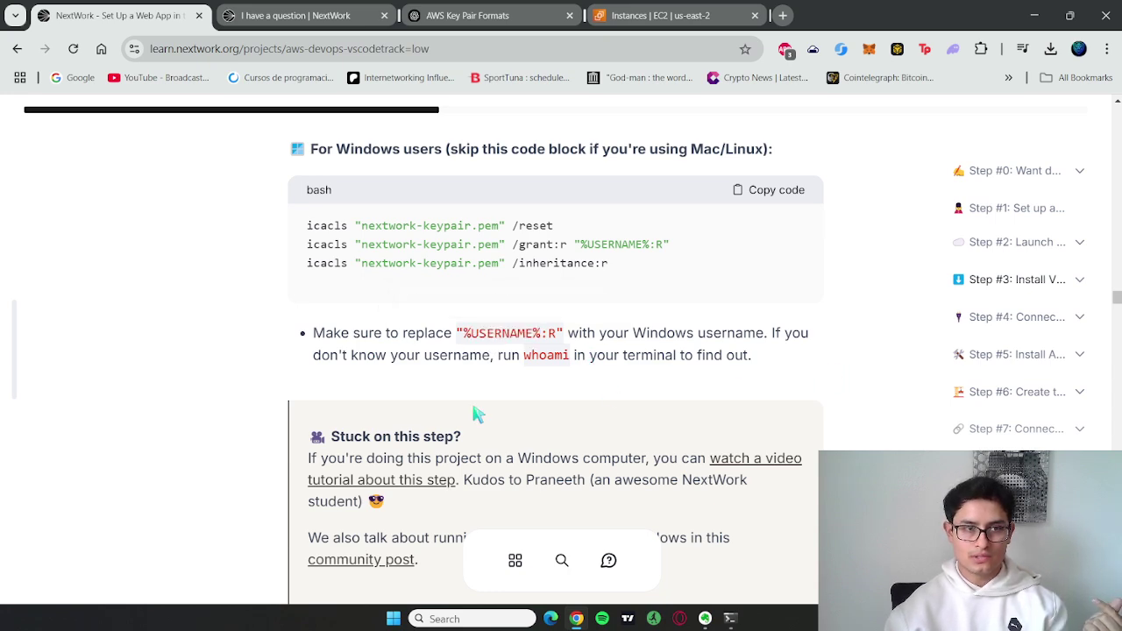
{"action": "left_click_drag", "start_coordinate": [512, 356], "coordinate": [597, 357]}
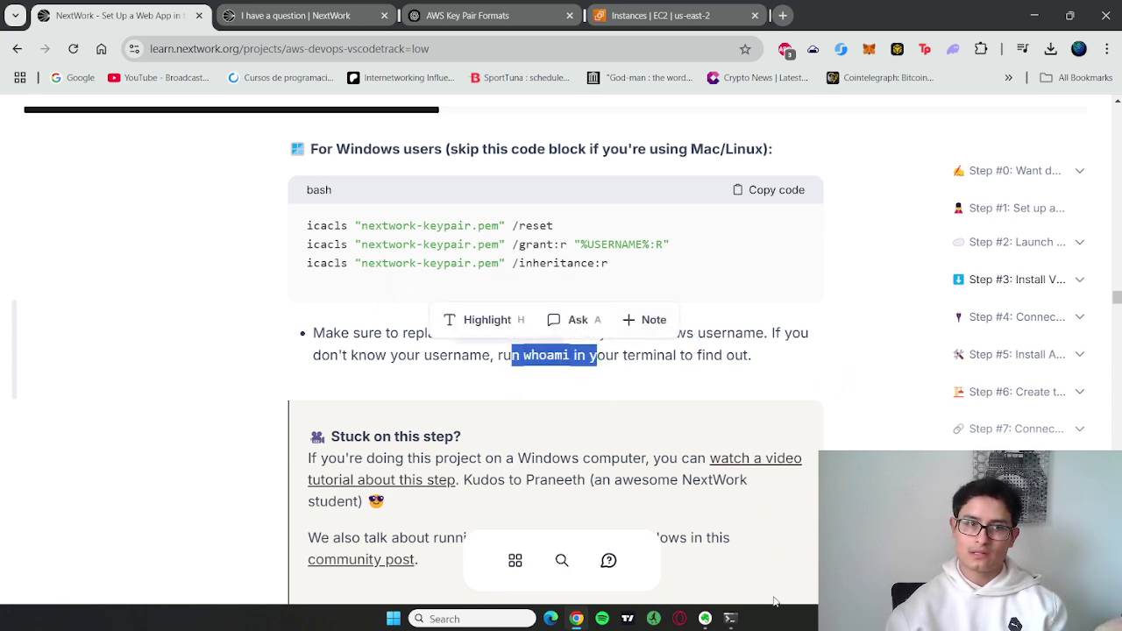
Step: Read the "What is icacls?" explanation, covering the /reset and /grant:r "%USERNAME%:R" options
{"action": "scroll", "coordinate": [788, 569], "scroll_direction": "down", "scroll_amount": 5}
{"action": "scroll", "coordinate": [692, 399], "scroll_direction": "up", "scroll_amount": 2}
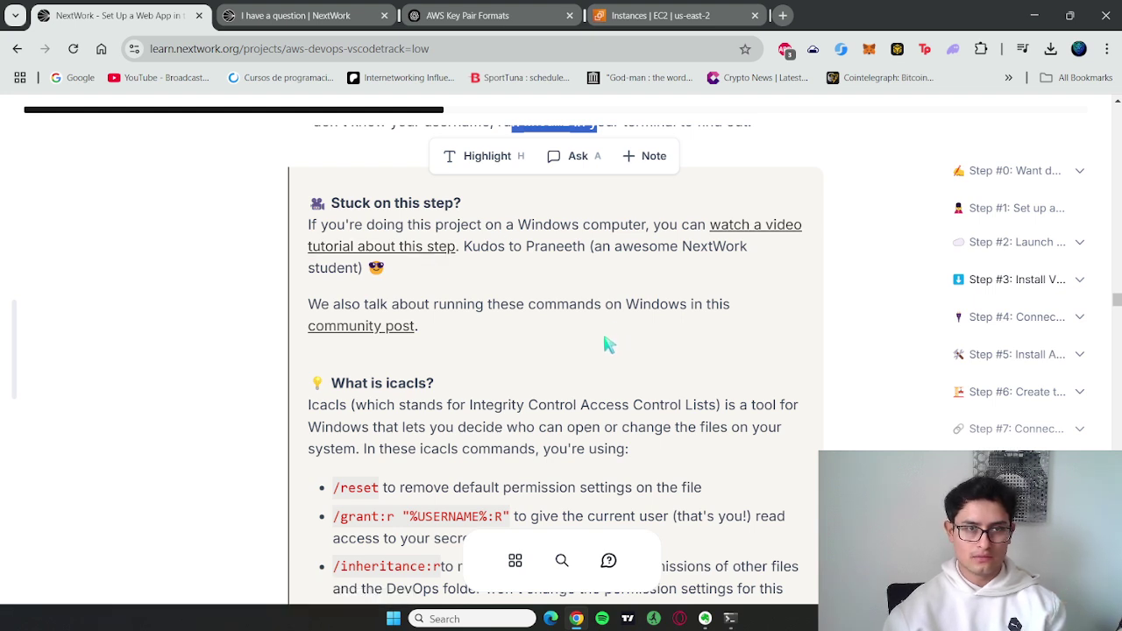
{"action": "scroll", "coordinate": [605, 342], "scroll_direction": "down", "scroll_amount": 1}
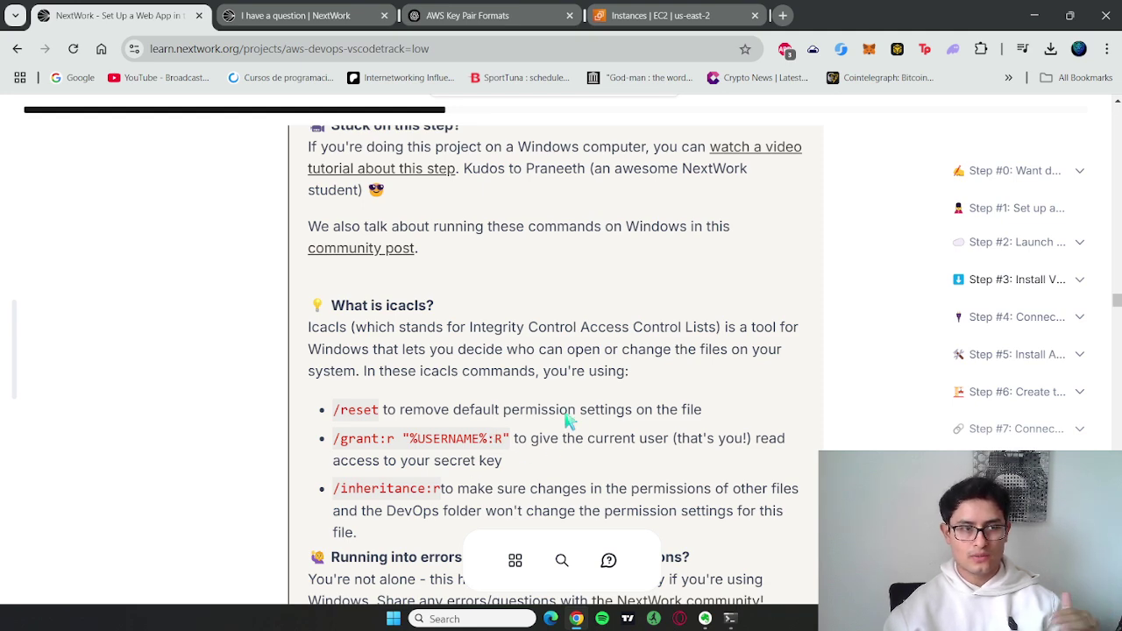
{"action": "scroll", "coordinate": [570, 421], "scroll_direction": "down", "scroll_amount": 1}
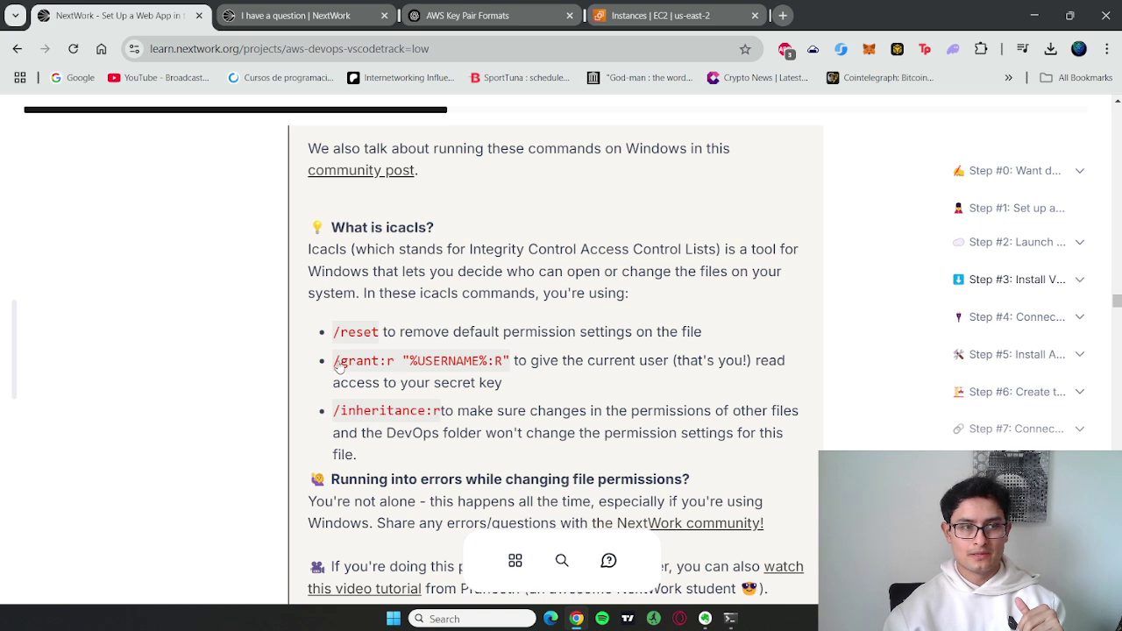
{"action": "left_click_drag", "start_coordinate": [339, 366], "coordinate": [399, 367]}
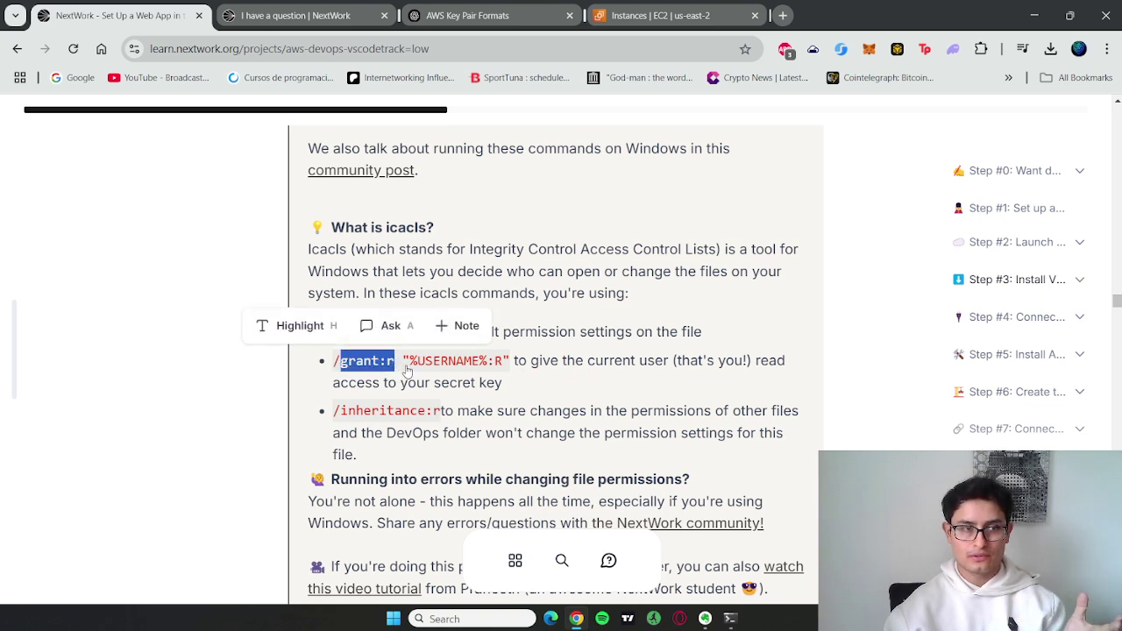
{"action": "left_click_drag", "start_coordinate": [403, 363], "coordinate": [489, 366]}
{"action": "left_click", "coordinate": [489, 366]}
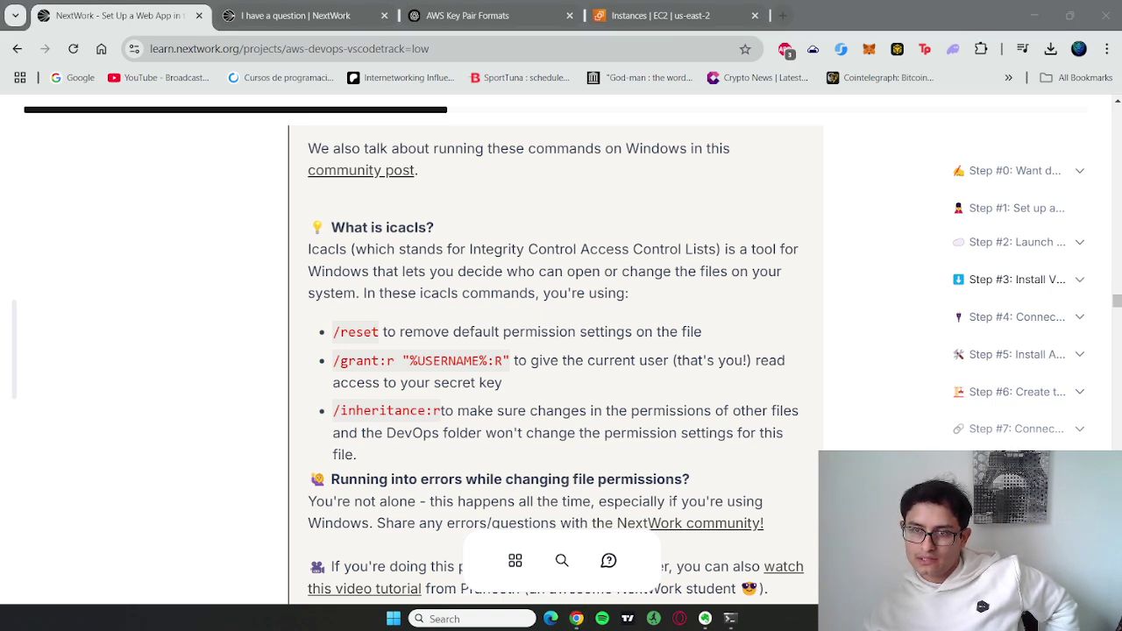
Step: Bring up the DevOps folder in File Explorer, point out the nextwork-keypair file carrying the owner's name, and close the folder window
{"action": "left_click_drag", "start_coordinate": [1121, 187], "coordinate": [697, 195]}
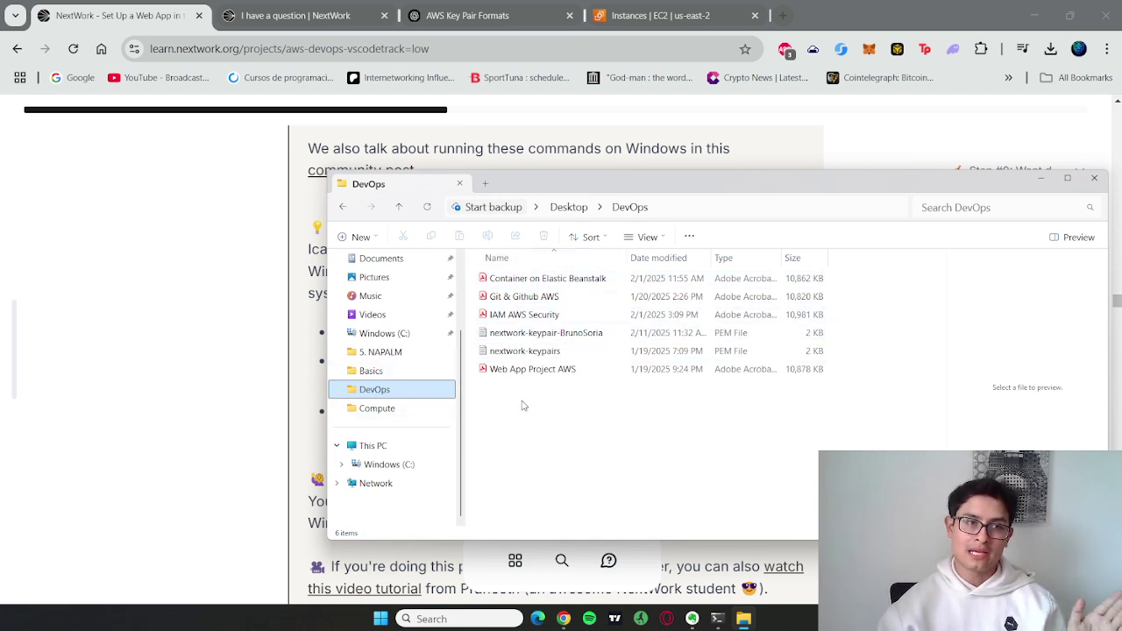
{"action": "left_click", "coordinate": [535, 335]}
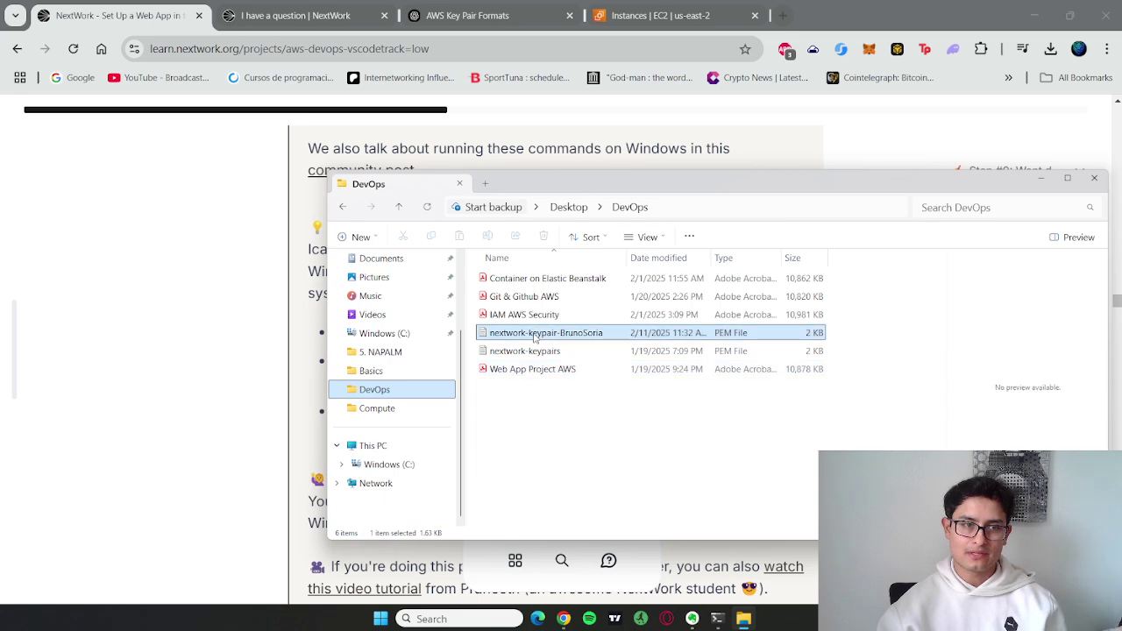
{"action": "left_click_drag", "start_coordinate": [749, 196], "coordinate": [1094, 208]}
{"action": "key", "text": "alt+F4"}
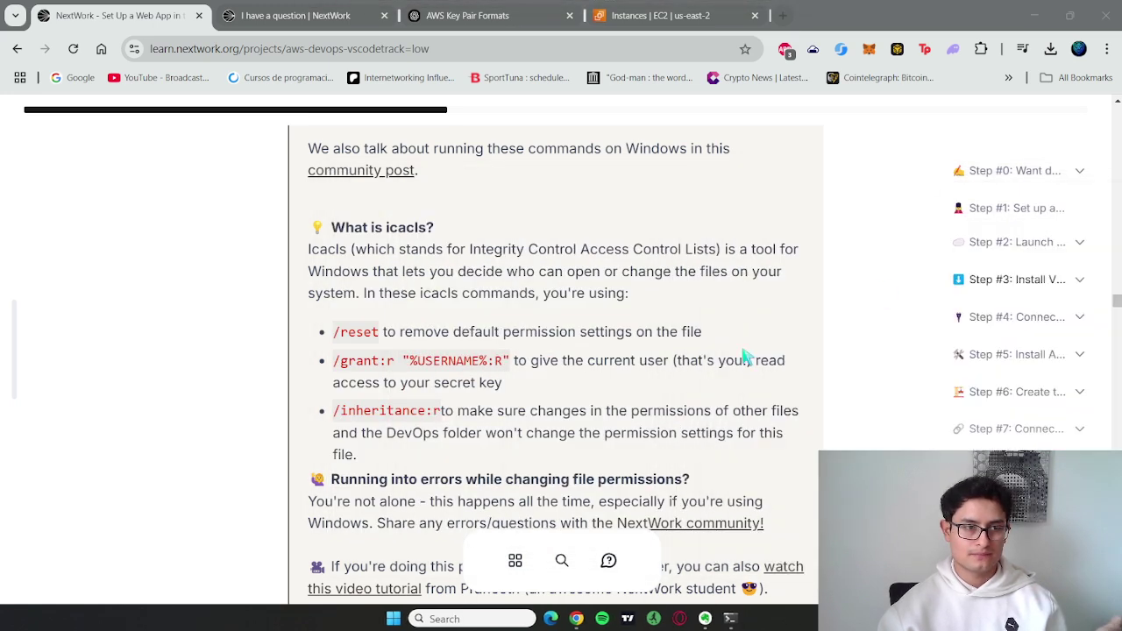
Step: Read the /inheritance:r explanation on the NextWork page and the section on errors while changing file permissions
{"action": "left_click_drag", "start_coordinate": [515, 433], "coordinate": [787, 450]}
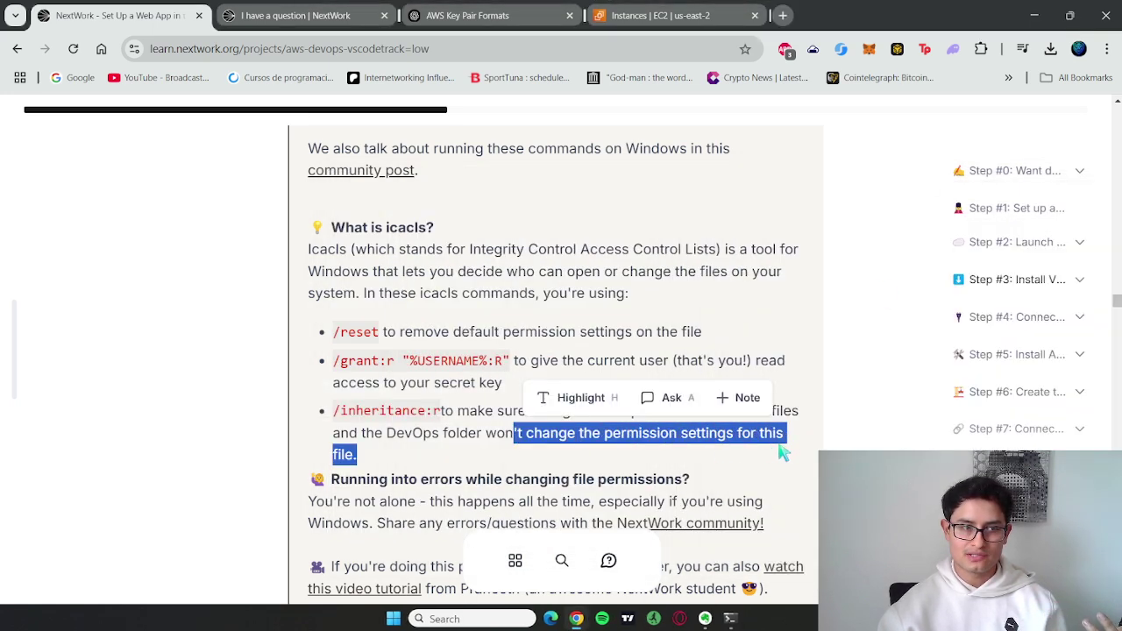
{"action": "left_click", "coordinate": [748, 457]}
{"action": "scroll", "coordinate": [748, 456], "scroll_direction": "down", "scroll_amount": 3}
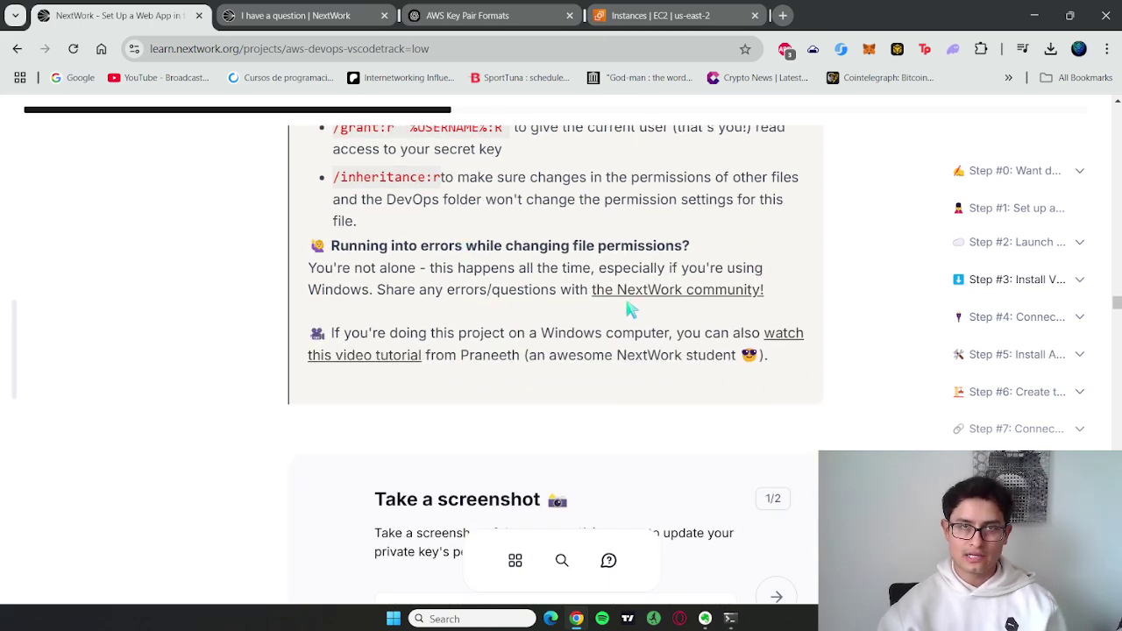
Step: Capture the screen region showing the permission commands run in Visual Studio Code for the "Take a screenshot" task, and start saving it
{"action": "scroll", "coordinate": [558, 366], "scroll_direction": "down", "scroll_amount": 1}
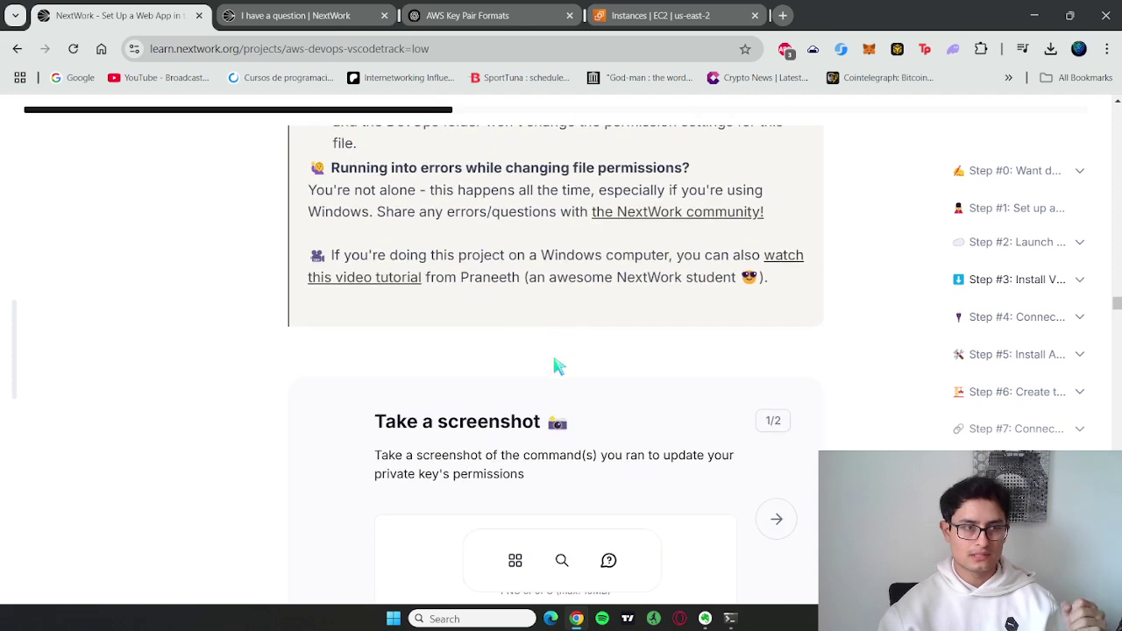
{"action": "scroll", "coordinate": [714, 356], "scroll_direction": "down", "scroll_amount": 2}
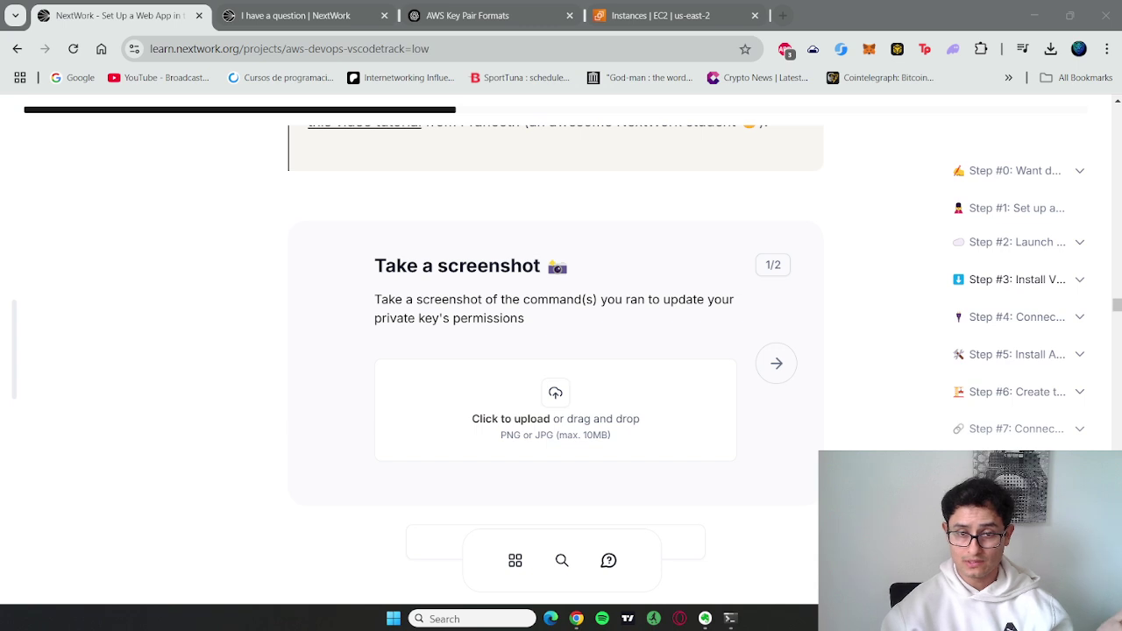
{"action": "right_click", "coordinate": [901, 561]}
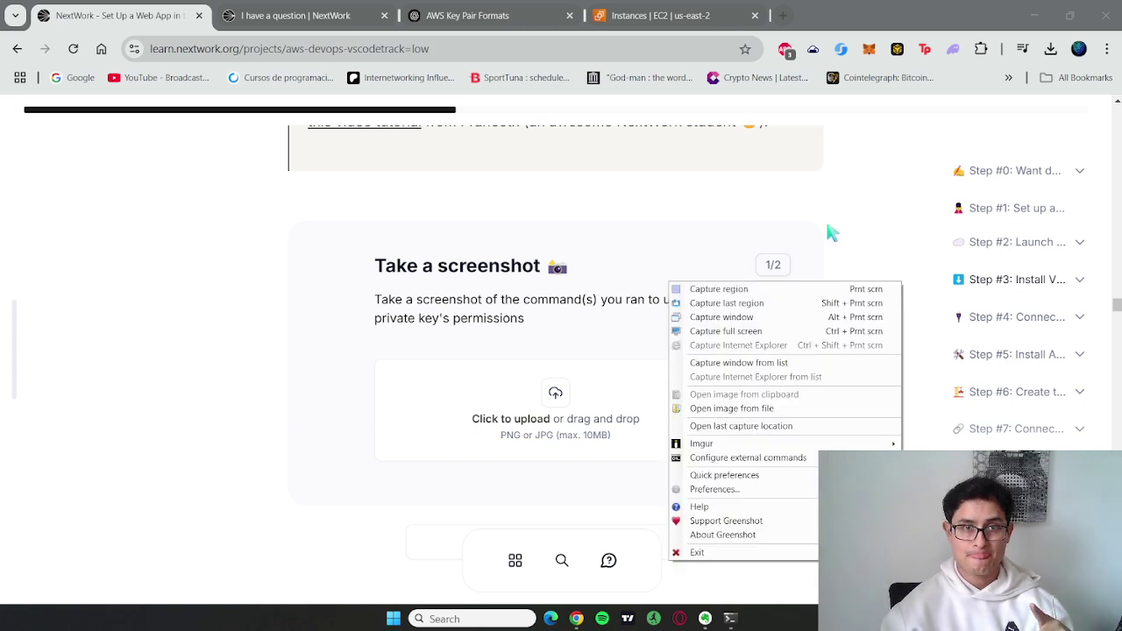
{"action": "left_click", "coordinate": [803, 289]}
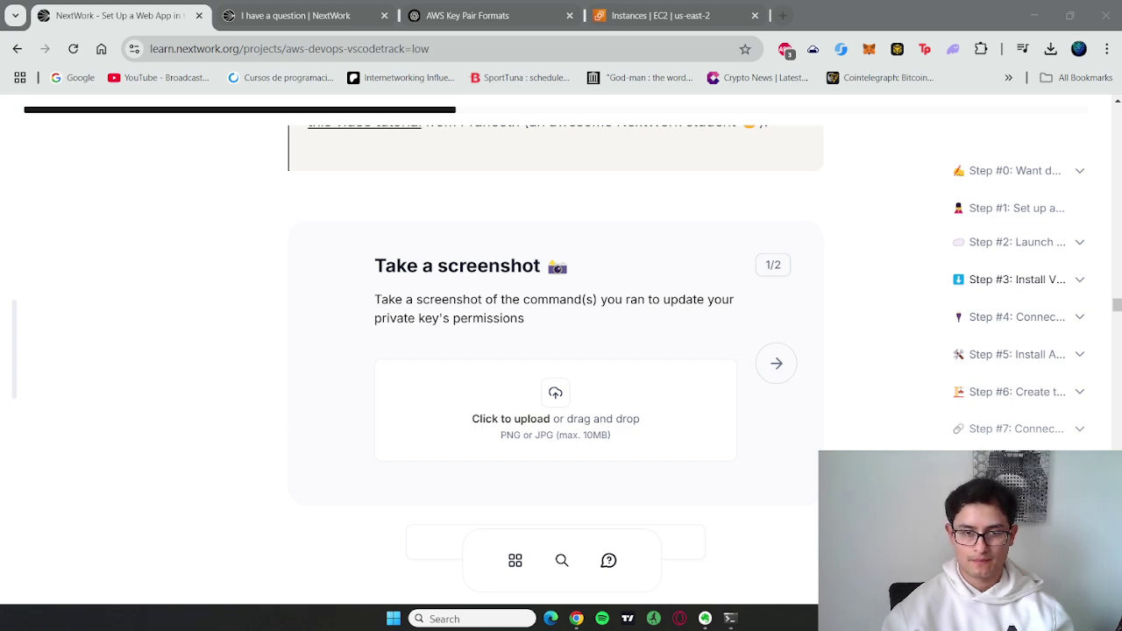
{"action": "right_click", "coordinate": [850, 378]}
{"action": "left_click", "coordinate": [677, 107]}
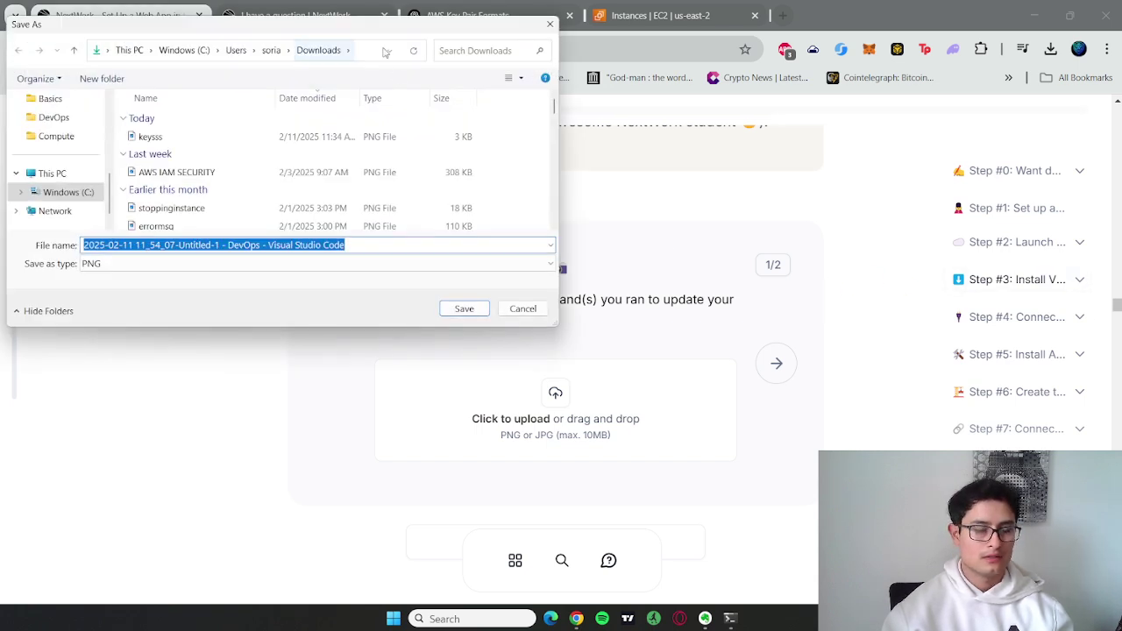
Step: Save the capture as a PNG named icacls in Downloads, checking the command's spelling against the NextWork explanation
{"action": "type", "text": "icals"}
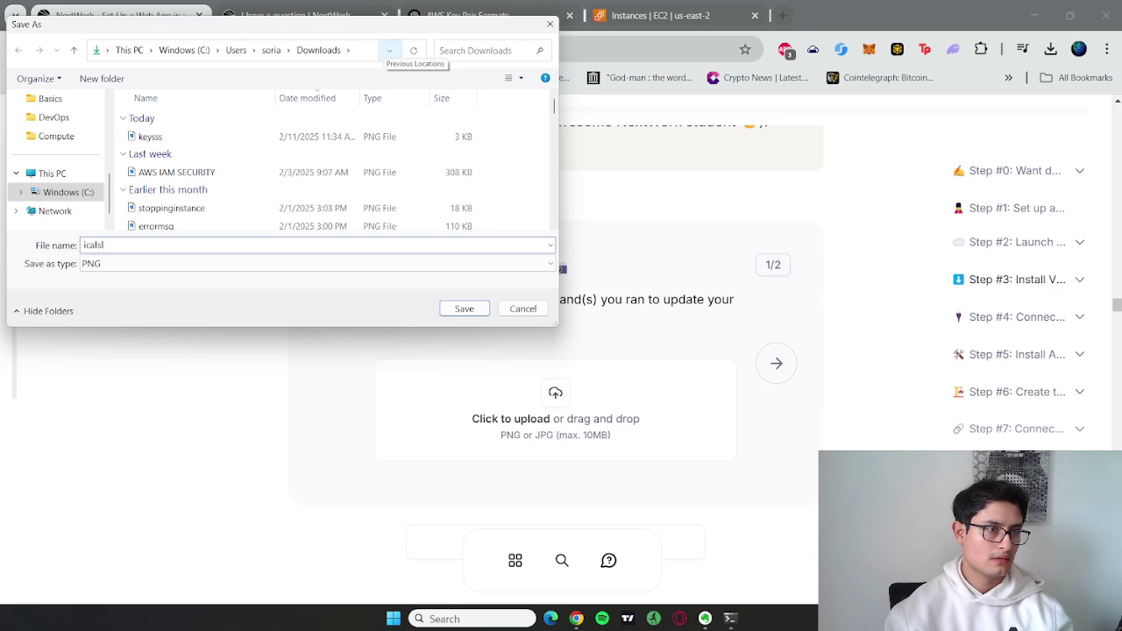
{"action": "left_click_drag", "start_coordinate": [378, 30], "coordinate": [1121, 121]}
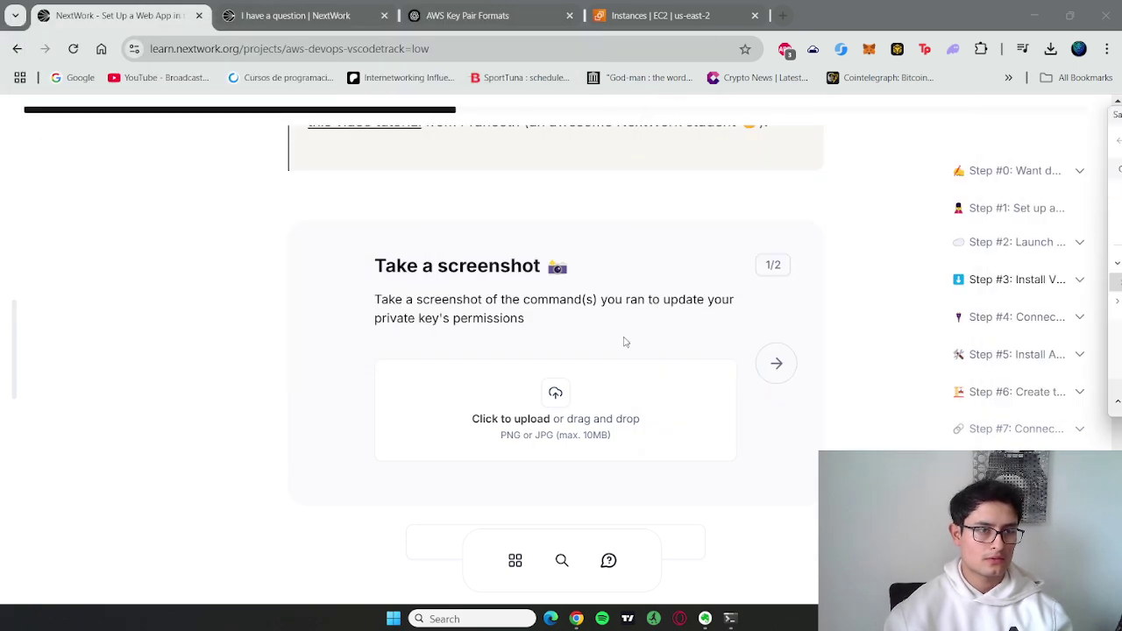
{"action": "scroll", "coordinate": [623, 342], "scroll_direction": "up", "scroll_amount": 4}
{"action": "scroll", "coordinate": [623, 367], "scroll_direction": "up", "scroll_amount": 4}
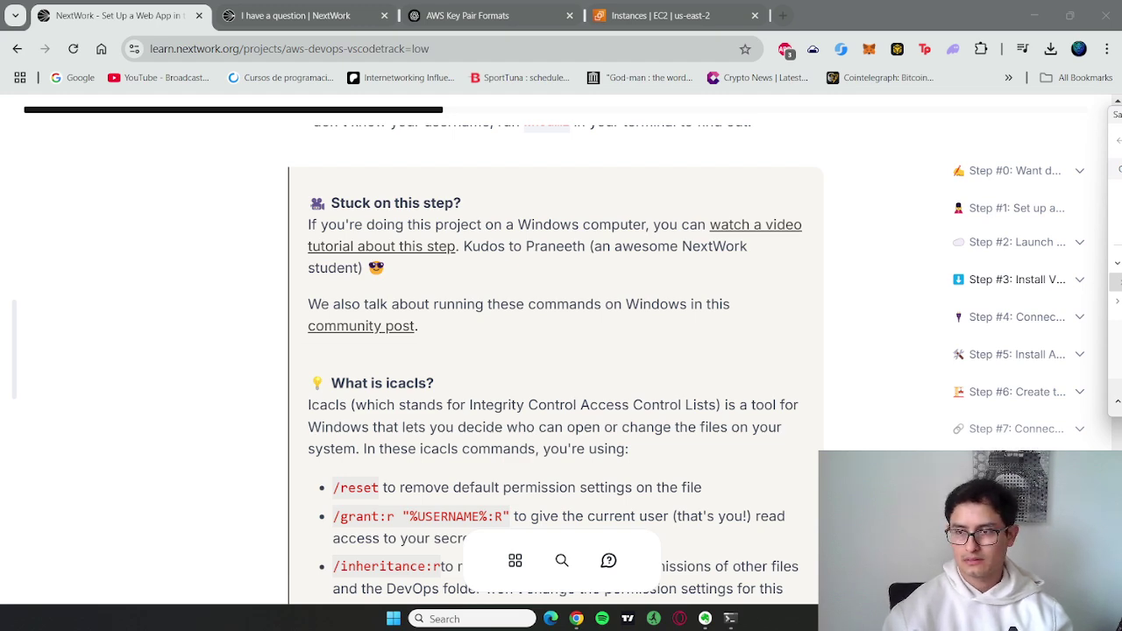
{"action": "scroll", "coordinate": [583, 453], "scroll_direction": "down", "scroll_amount": 10}
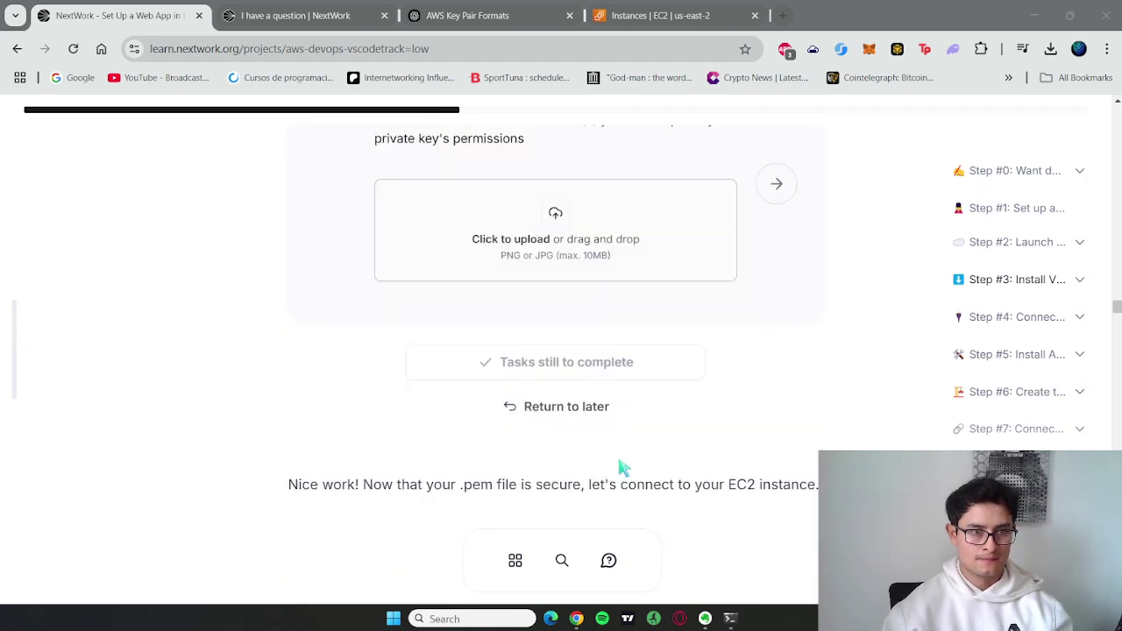
Step: Upload icacls.png from Downloads to the "Take a screenshot" task on the NextWork page
{"action": "left_click", "coordinate": [539, 188]}
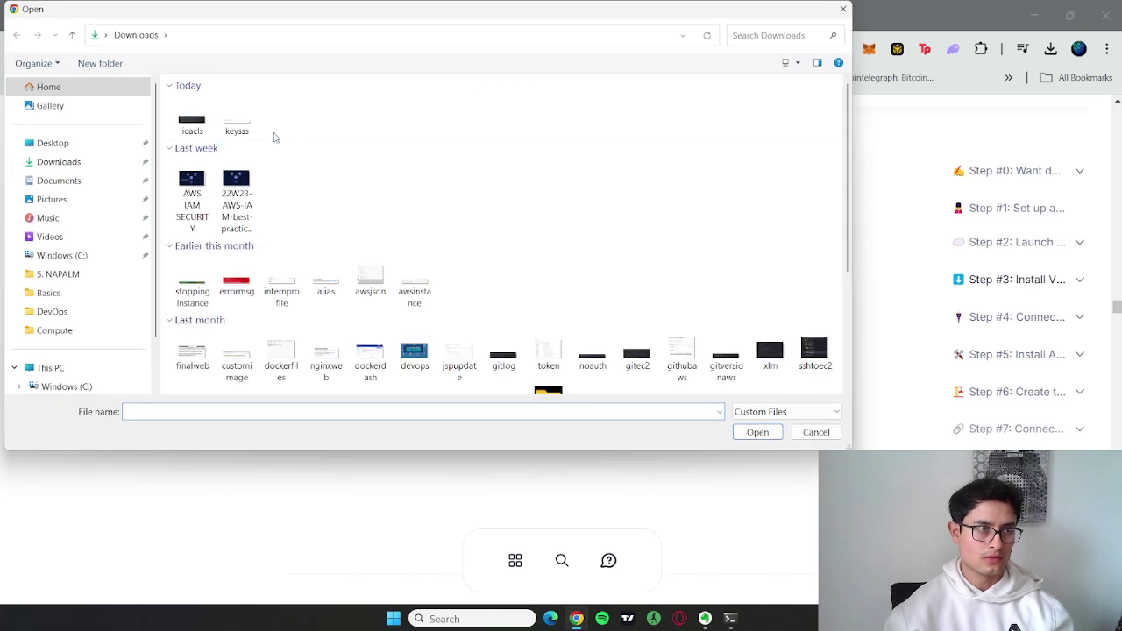
{"action": "double_click", "coordinate": [192, 129]}
{"action": "scroll", "coordinate": [806, 218], "scroll_direction": "up", "scroll_amount": 2}
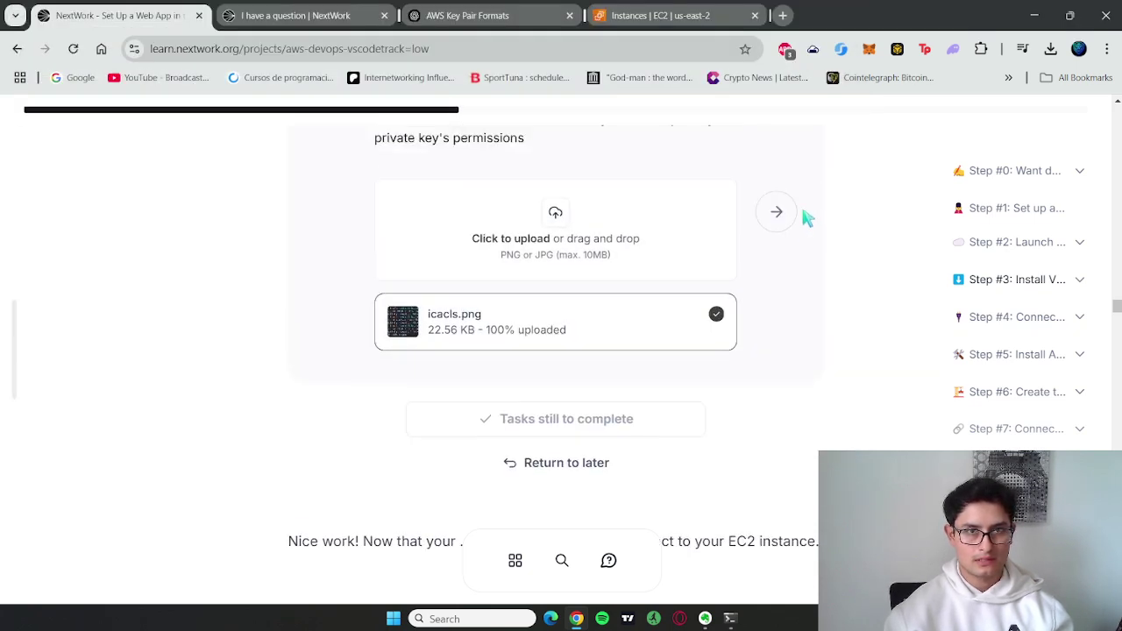
Step: Go to the question on changing file permissions and enter "I also updated my private key's permissions by running the following commands:"
{"action": "left_click", "coordinate": [783, 315]}
{"action": "left_click", "coordinate": [601, 332]}
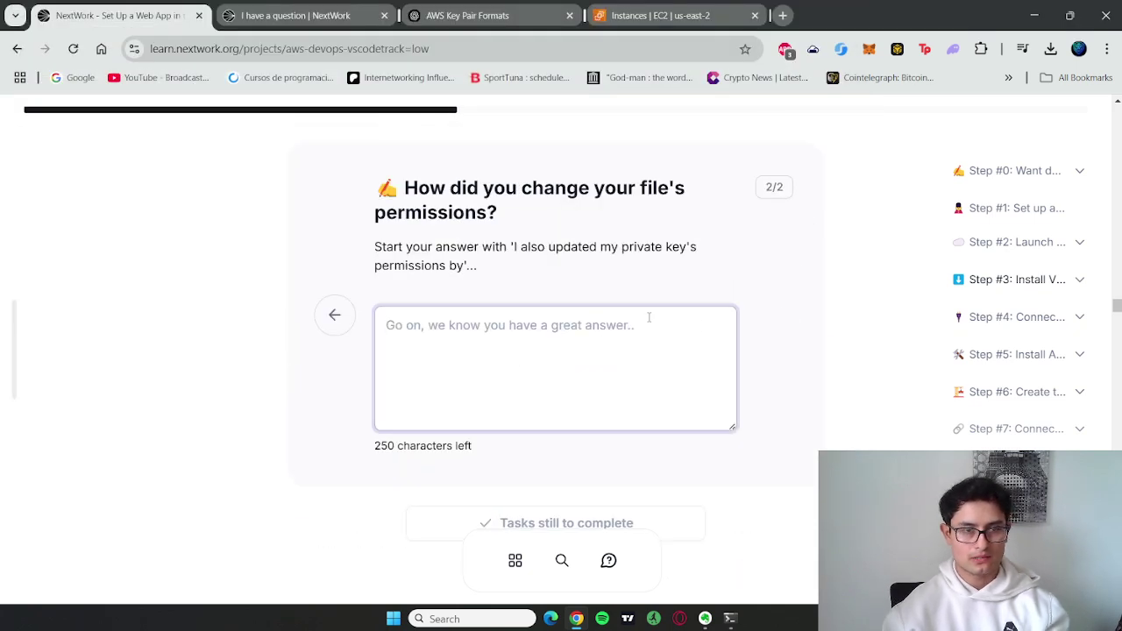
{"action": "type", "text": "I"}
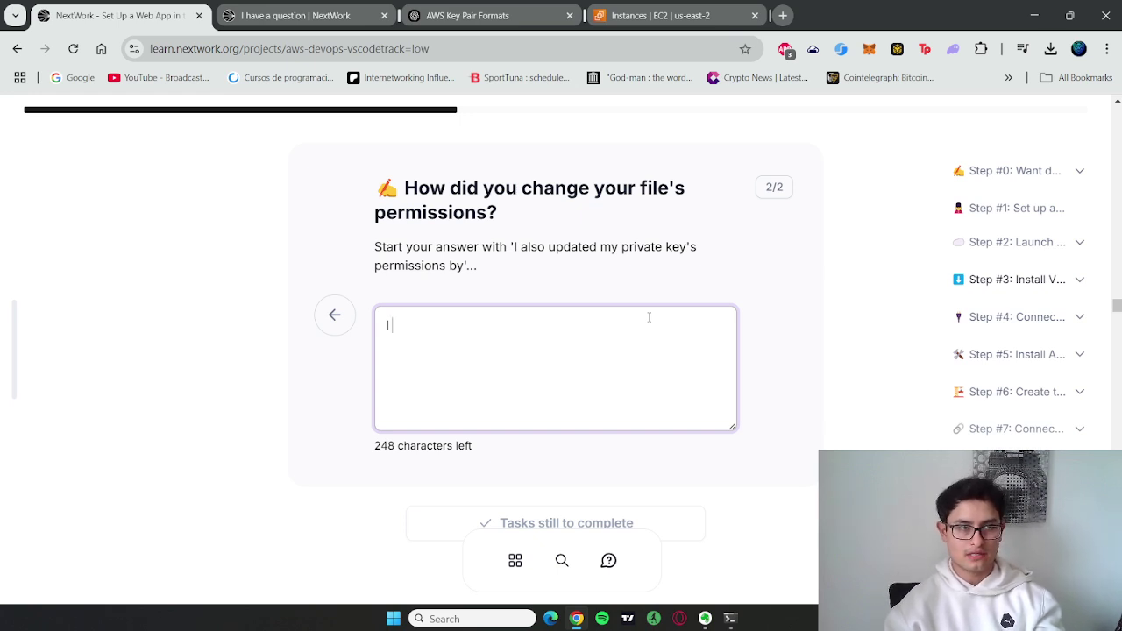
{"action": "type", "text": " also updated"}
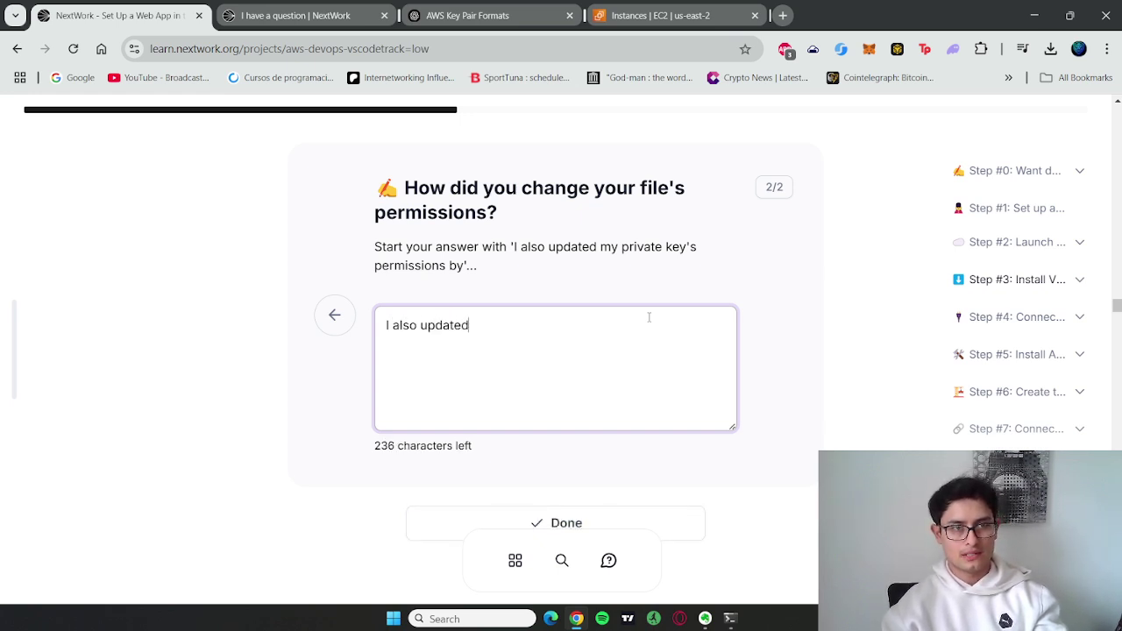
{"action": "type", "text": " n"}
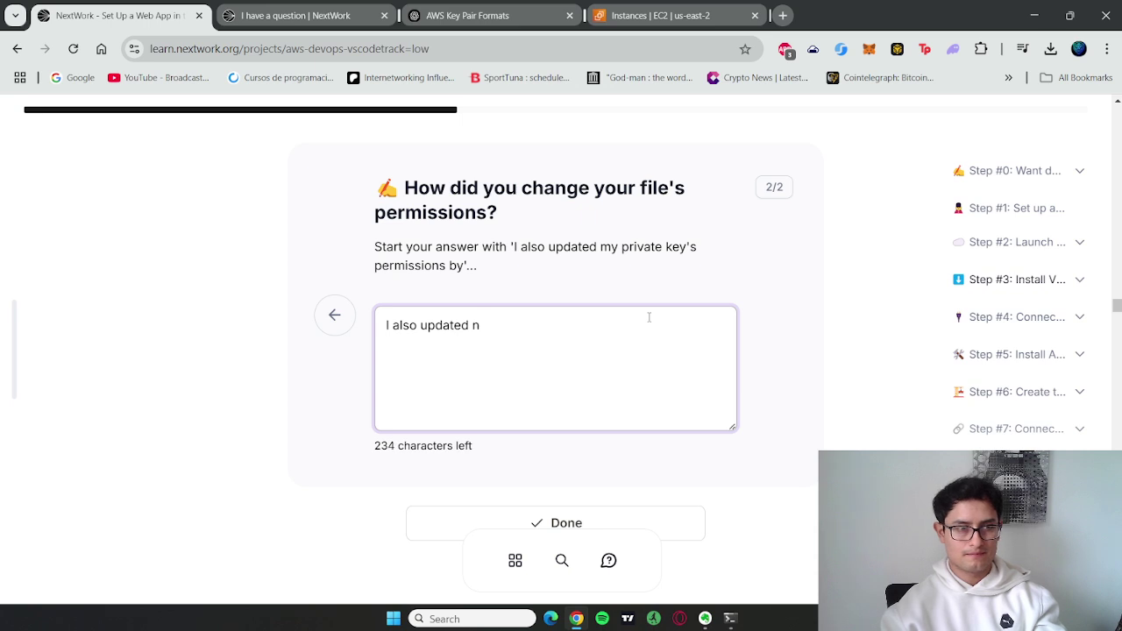
{"action": "type", "text": "y privat"}
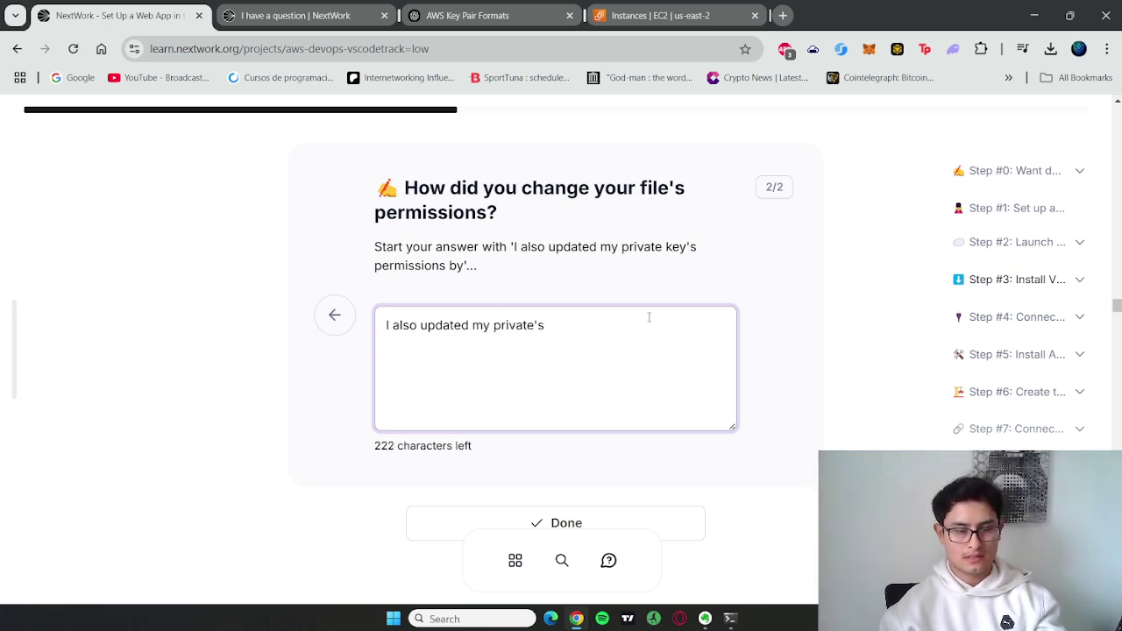
{"action": "type", "text": "e ke"}
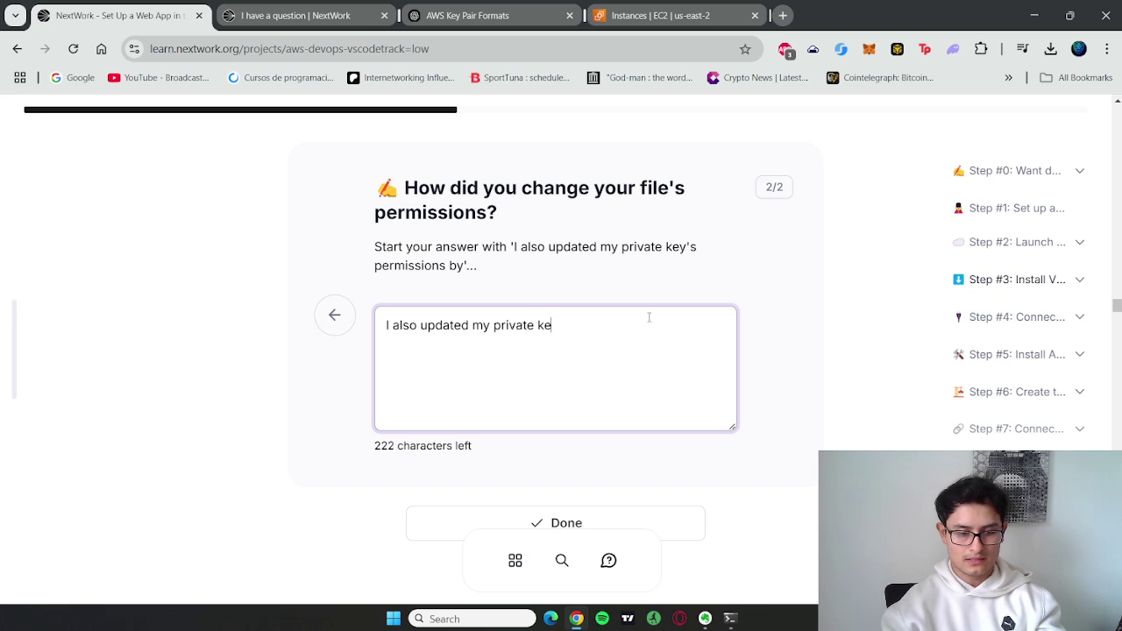
{"action": "type", "text": "y's permi"}
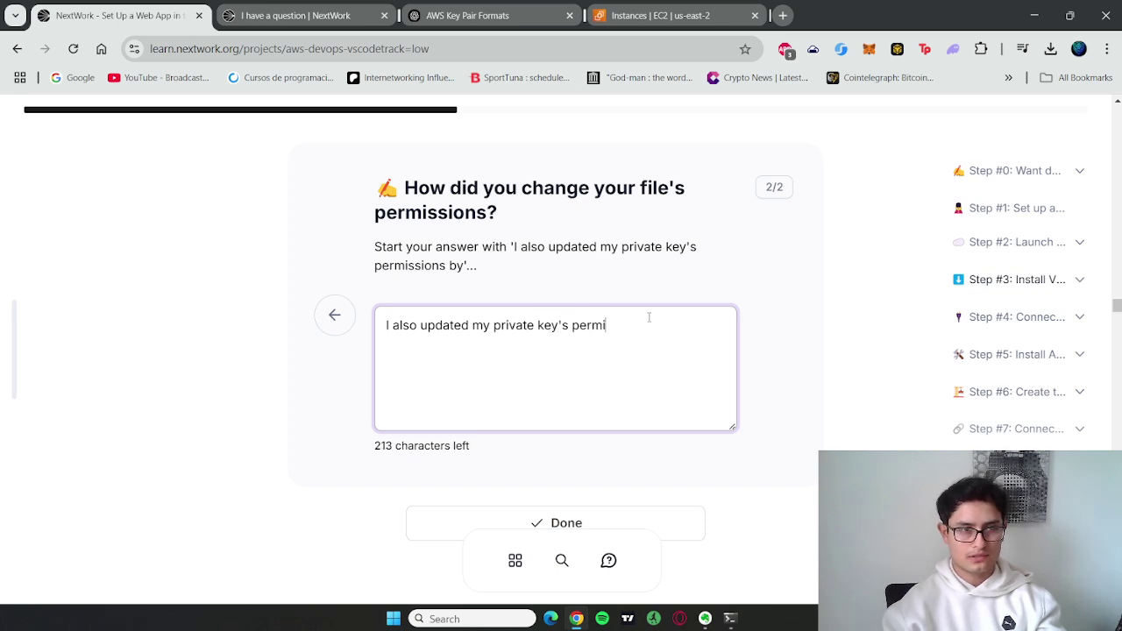
{"action": "type", "text": "ssions by ru"}
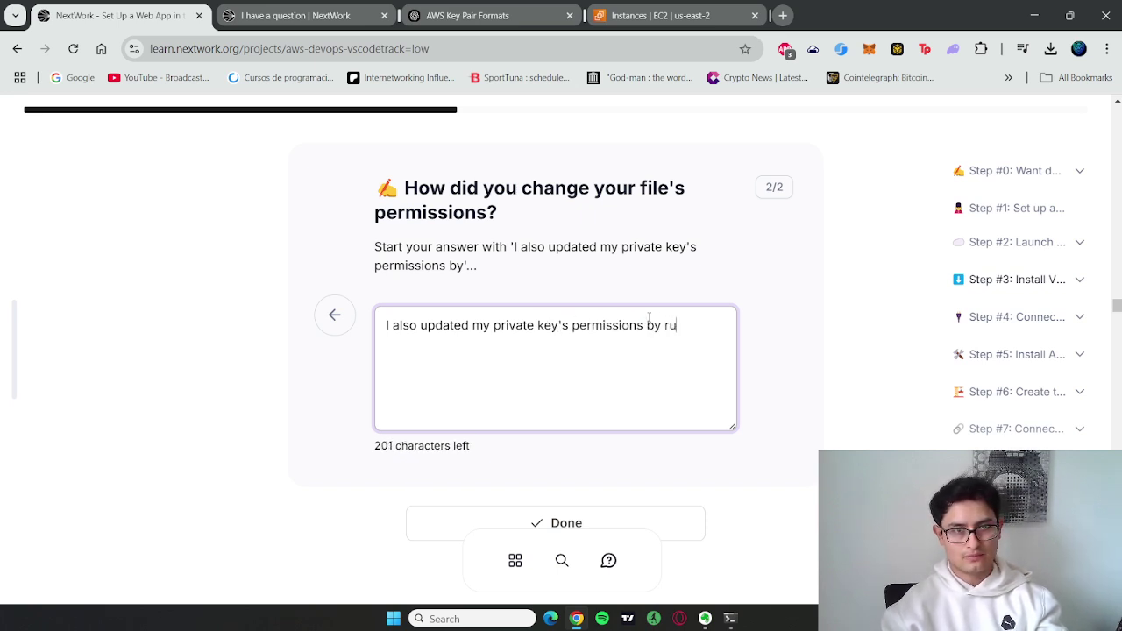
{"action": "type", "text": "nning the f"}
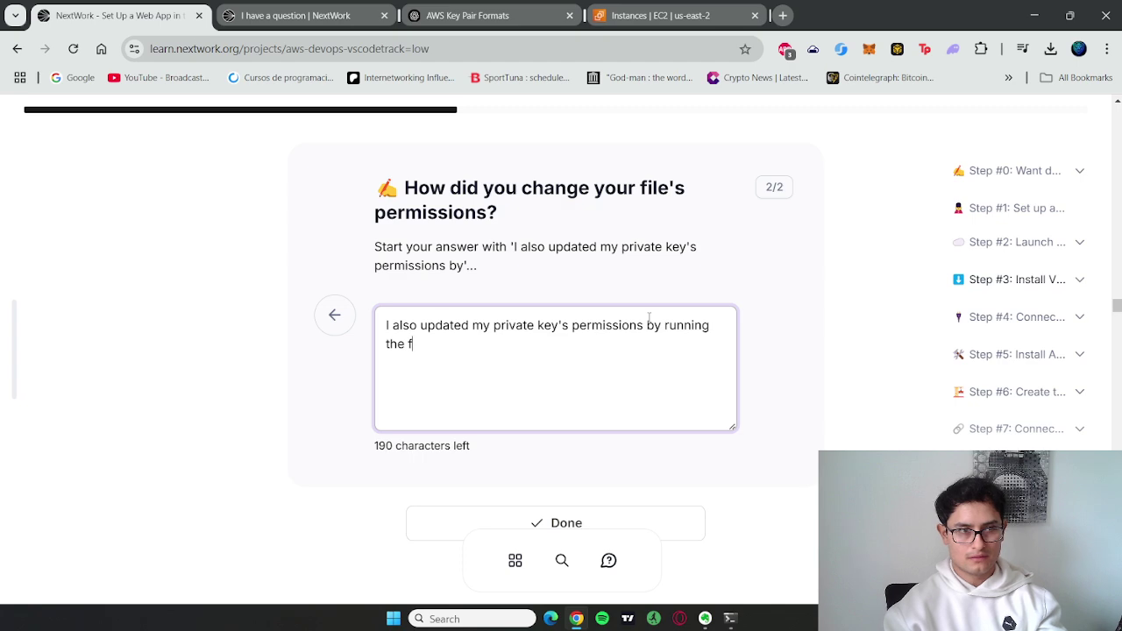
{"action": "type", "text": "ollowing commands:"}
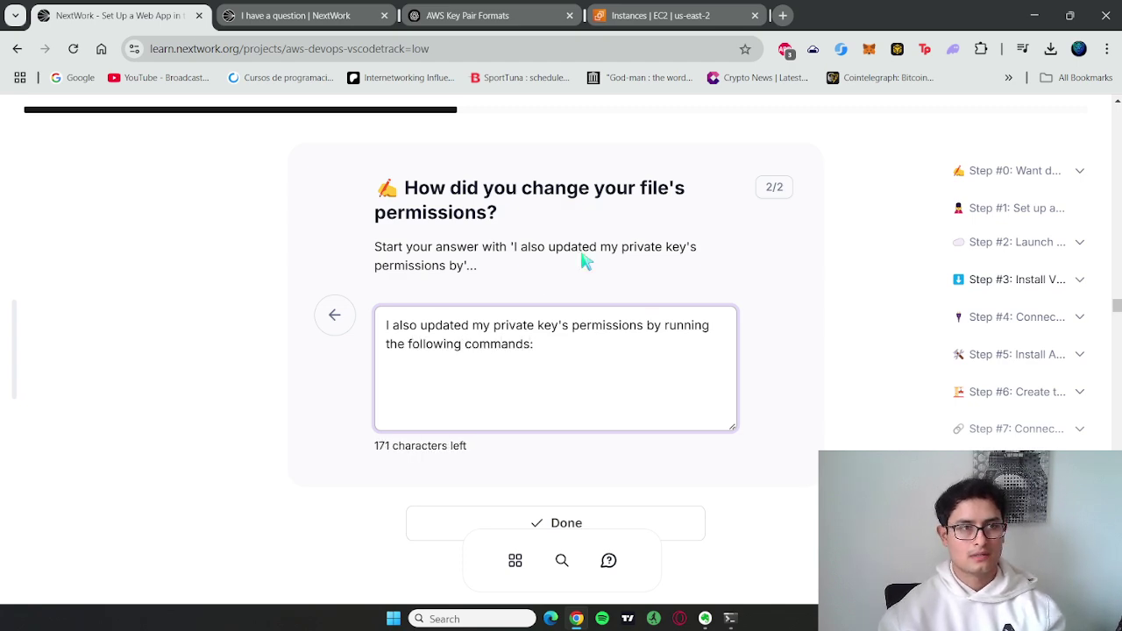
Step: Copy the Windows icacls code block (/reset, /grant:r, /inheritance:r) onto a new line below the answer and mark the task as done
{"action": "scroll", "coordinate": [586, 262], "scroll_direction": "up", "scroll_amount": 15}
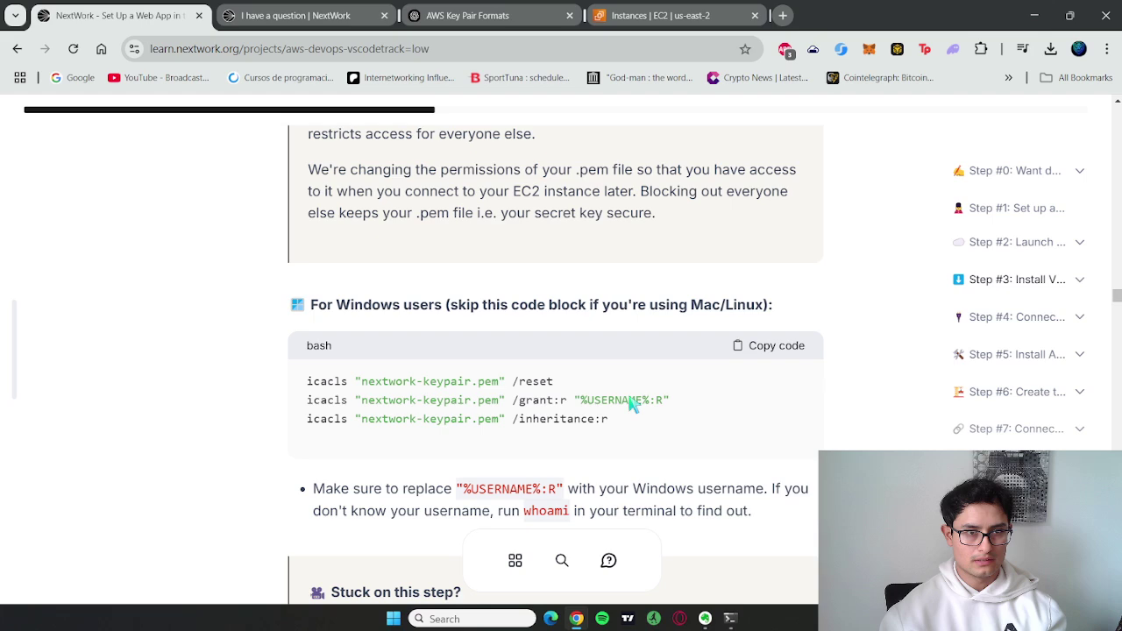
{"action": "left_click", "coordinate": [776, 348]}
{"action": "scroll", "coordinate": [754, 359], "scroll_direction": "down", "scroll_amount": 6}
{"action": "scroll", "coordinate": [741, 364], "scroll_direction": "down", "scroll_amount": 4}
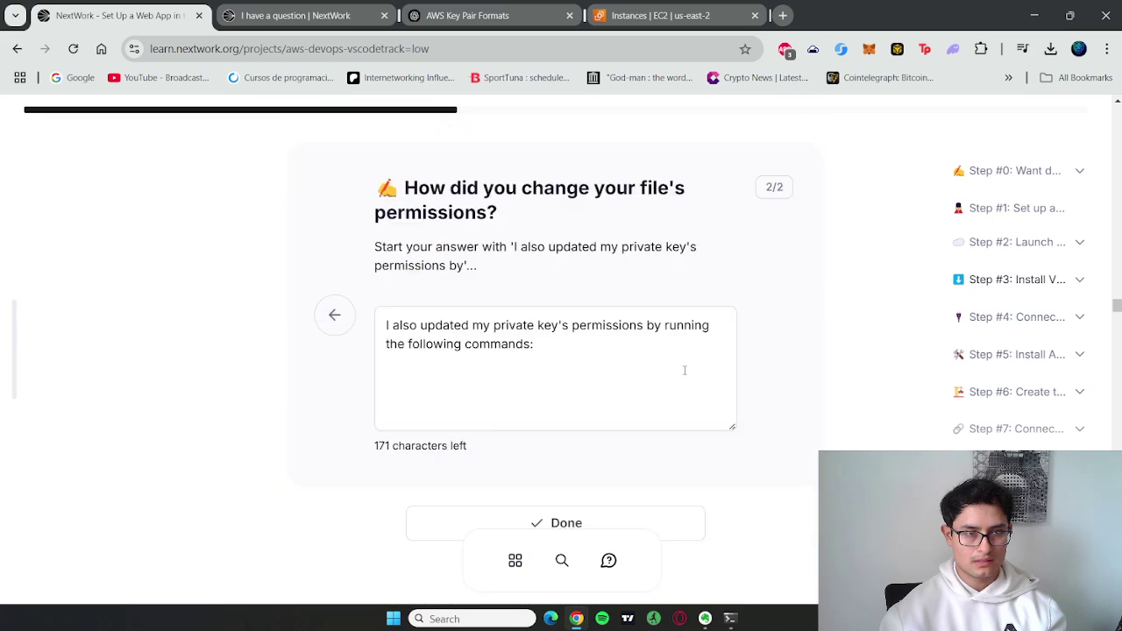
{"action": "left_click", "coordinate": [605, 356]}
{"action": "key", "text": "Return"}
{"action": "type", "text": "icacls \"nextwork-keypair.pem\" /reset icacls \"nextwork-keypair.pem\" /grant:r \"%USERNAME%:R\" icacls \"nextwork-keypair.pem\" /inheritance:r"}
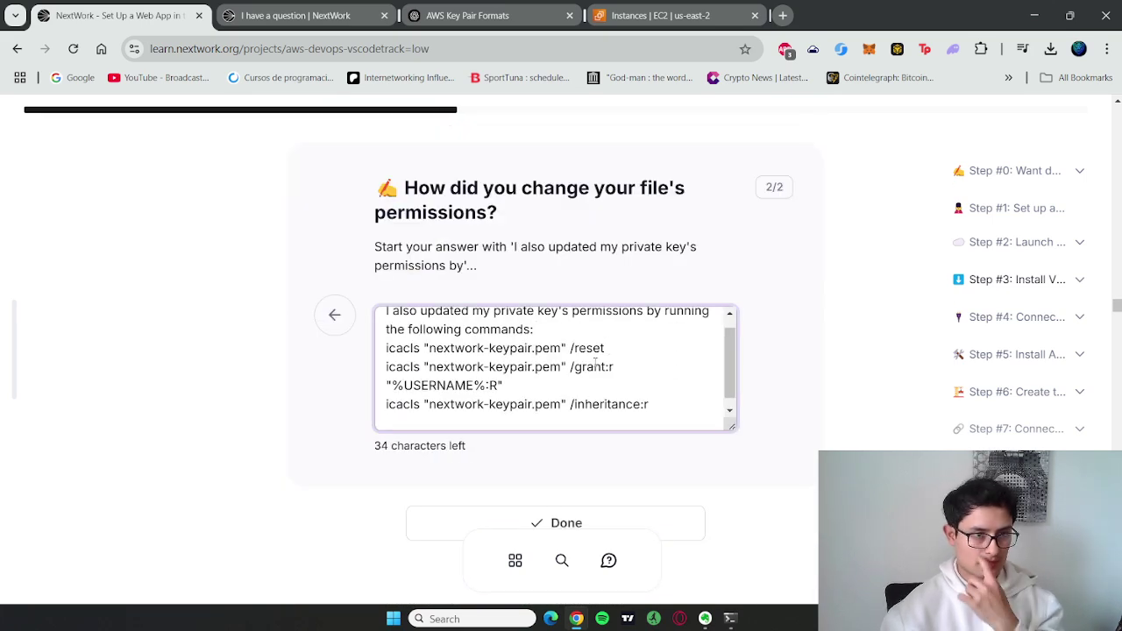
{"action": "left_click", "coordinate": [629, 519]}
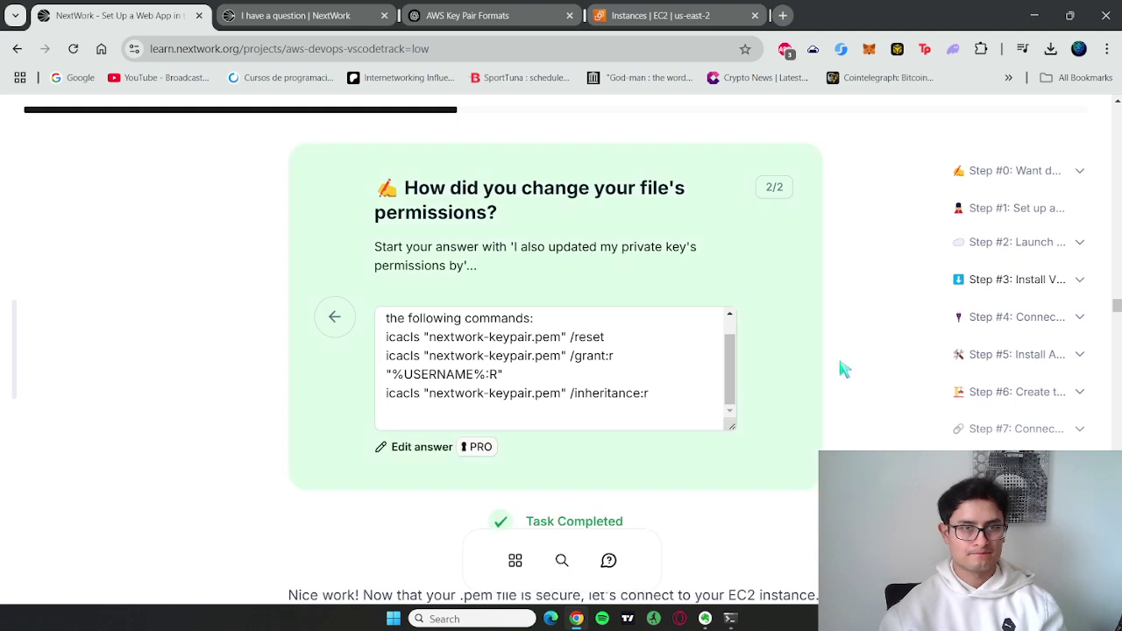